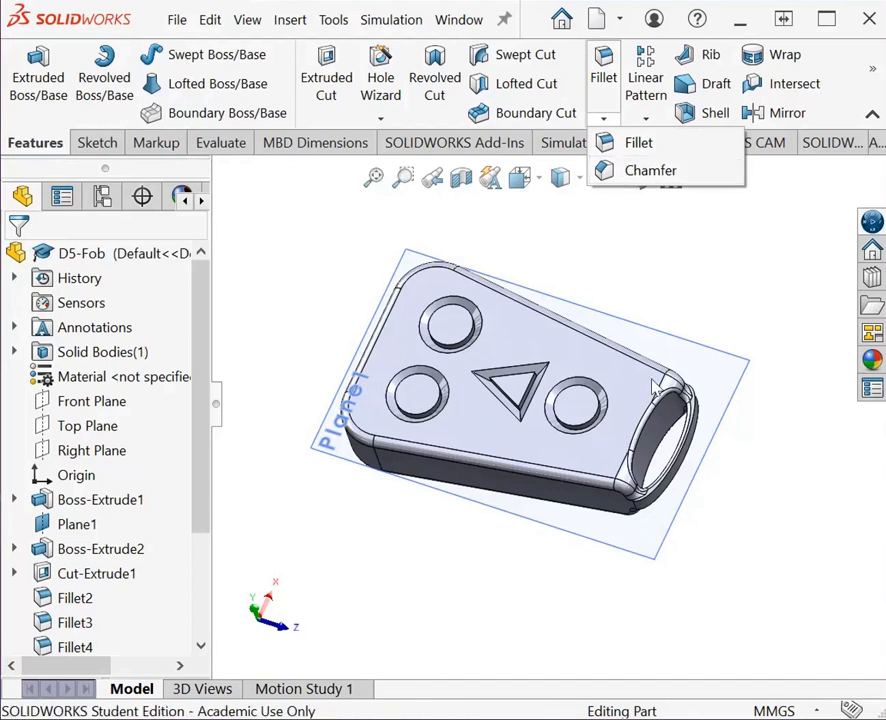
Step: Create a new part document and start a sketch on the Top Plane
left_click(230, 277)
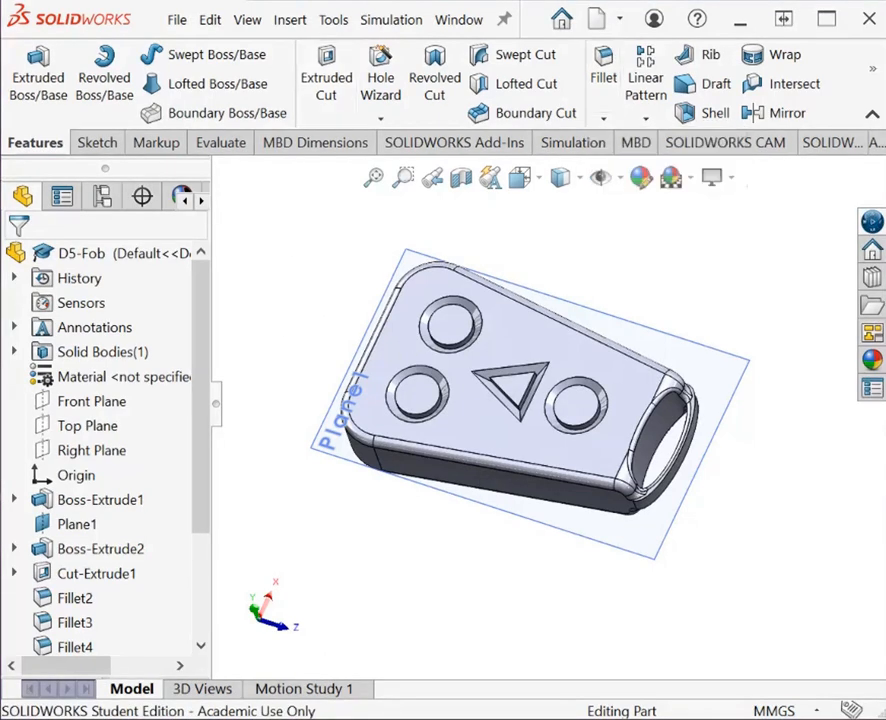
left_click(620, 22)
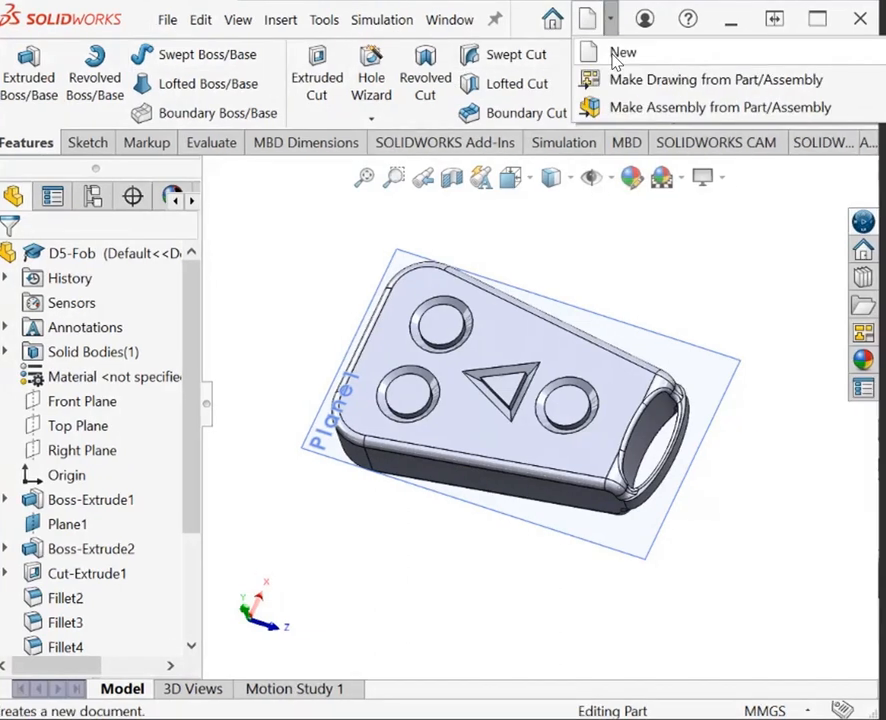
left_click(620, 54)
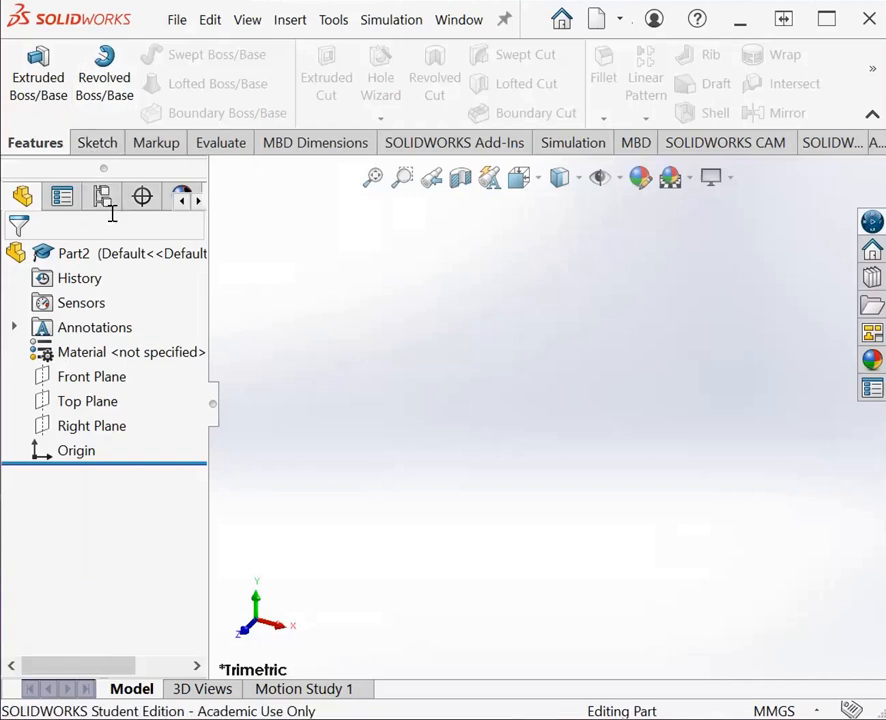
left_click(98, 143)
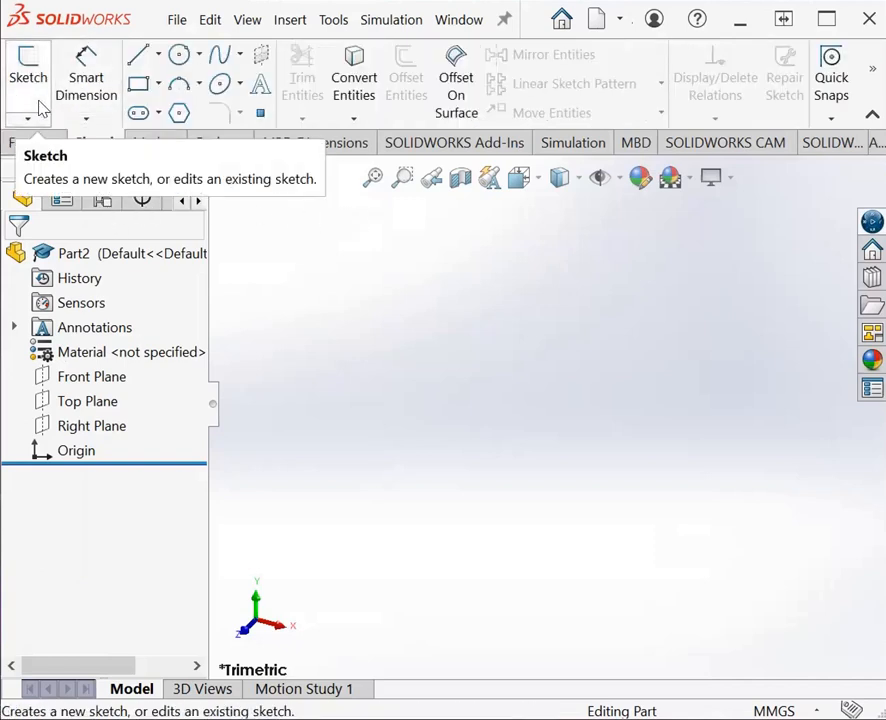
left_click(22, 70)
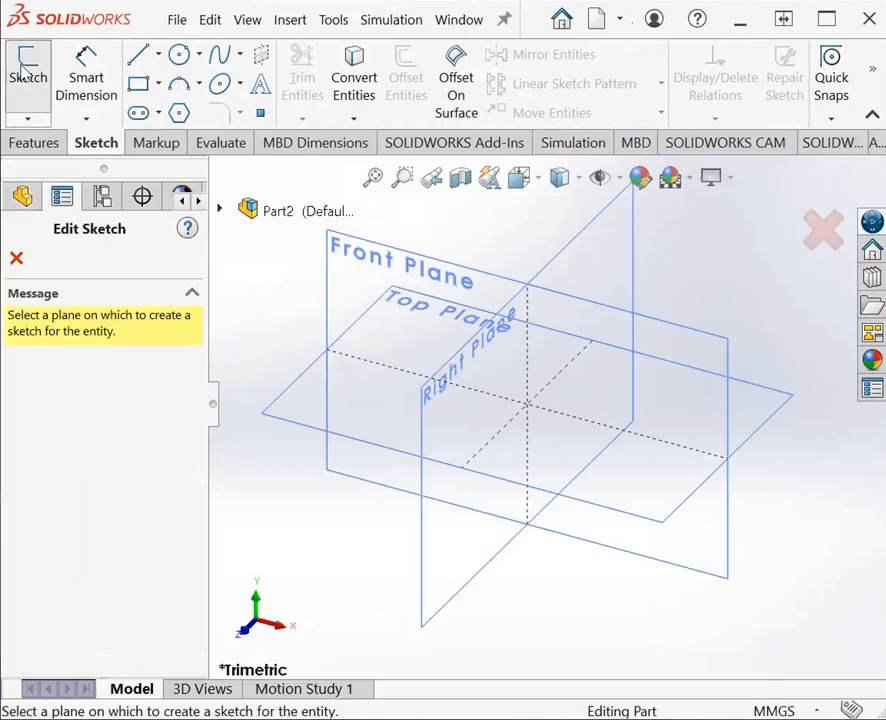
left_click(297, 411)
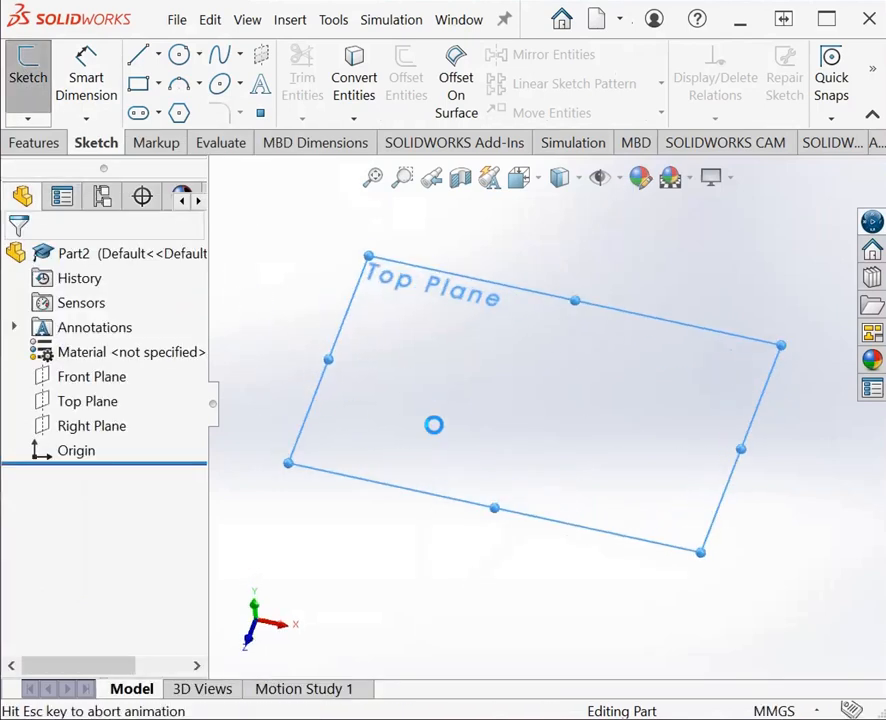
Step: Sketch a vertical centerline passing through the origin, with the longer portion extending below it
left_click(158, 55)
left_click(192, 111)
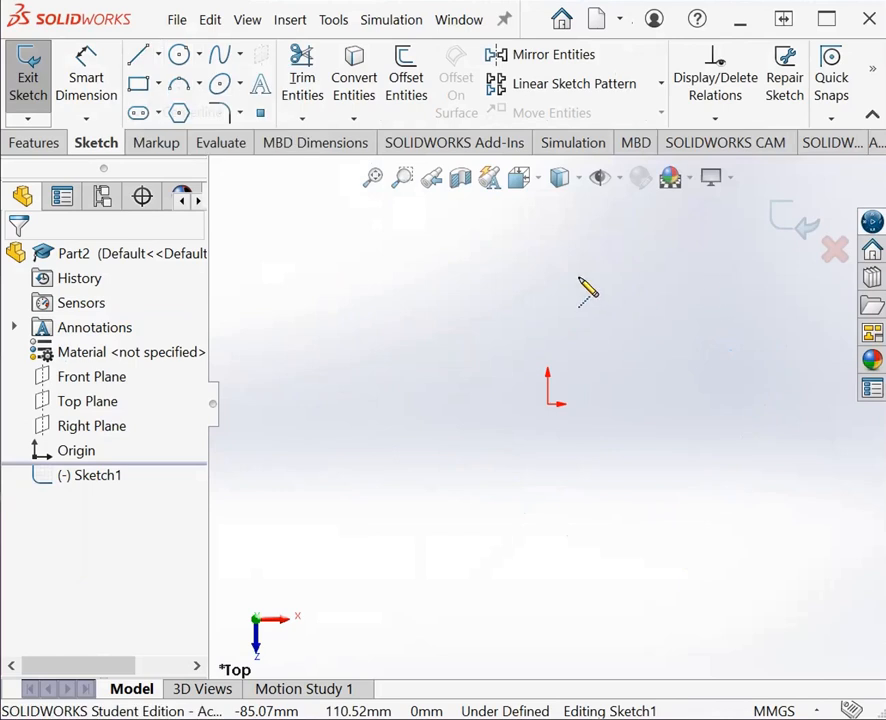
mouse_move(547, 260)
left_mouse_down()
mouse_move(572, 588)
mouse_move(541, 601)
mouse_move(547, 597)
left_mouse_up()
left_click(547, 598)
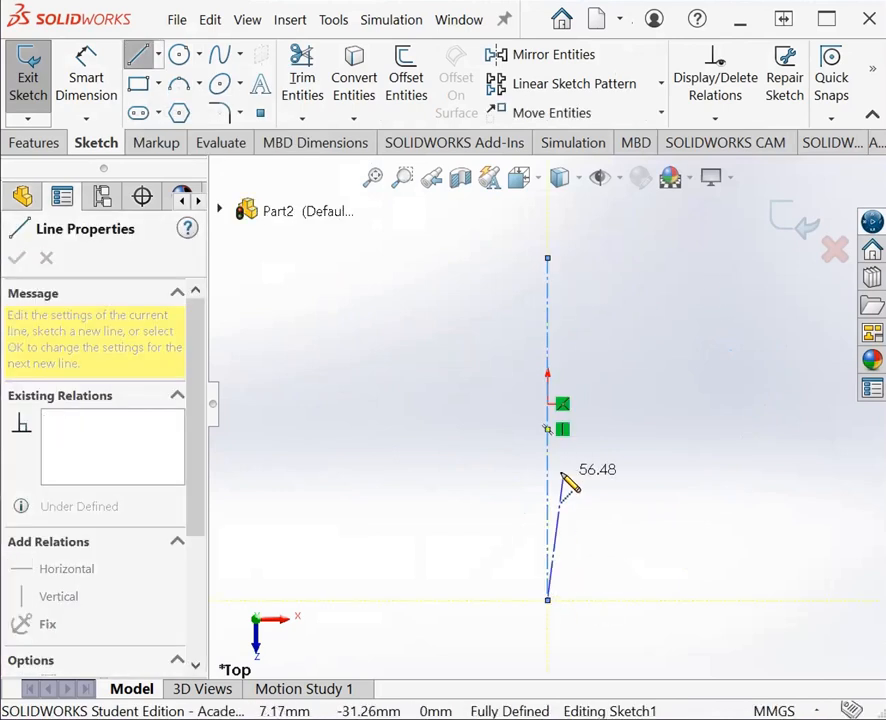
key("Escape")
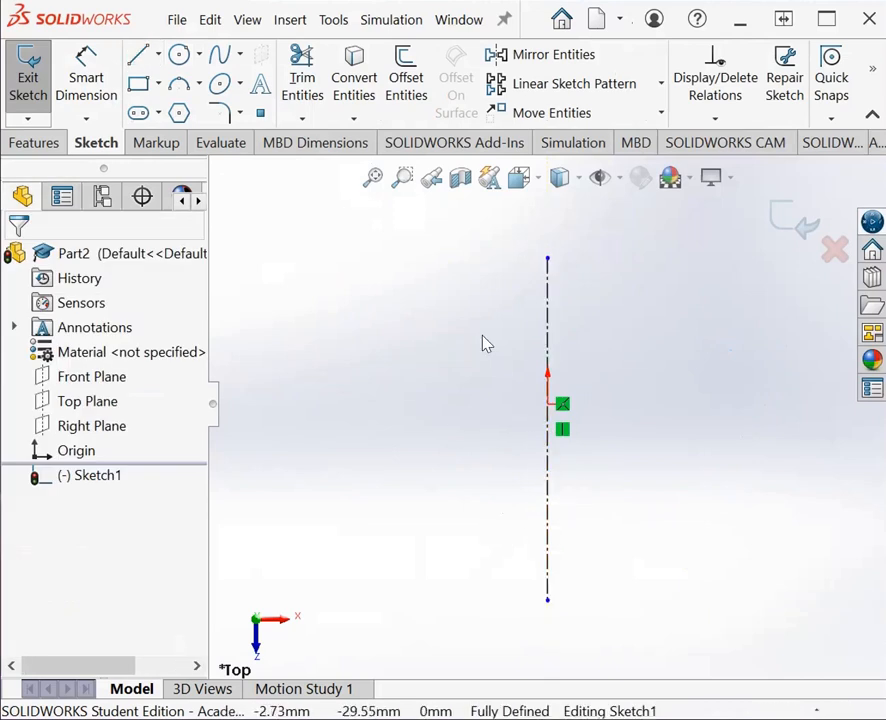
Step: Sketch the open half-profile beside the centerline: an upper horizontal line about 67 mm long, an inward-slanting side, and a shorter lower line ending at the centerline's endpoint
left_click(140, 56)
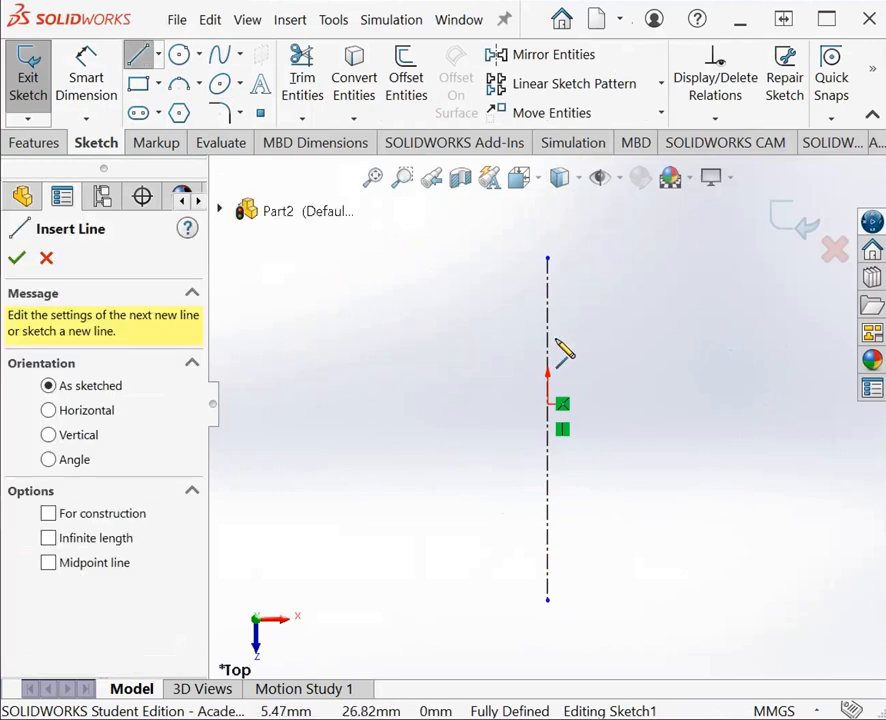
left_click(548, 302)
left_click(396, 302)
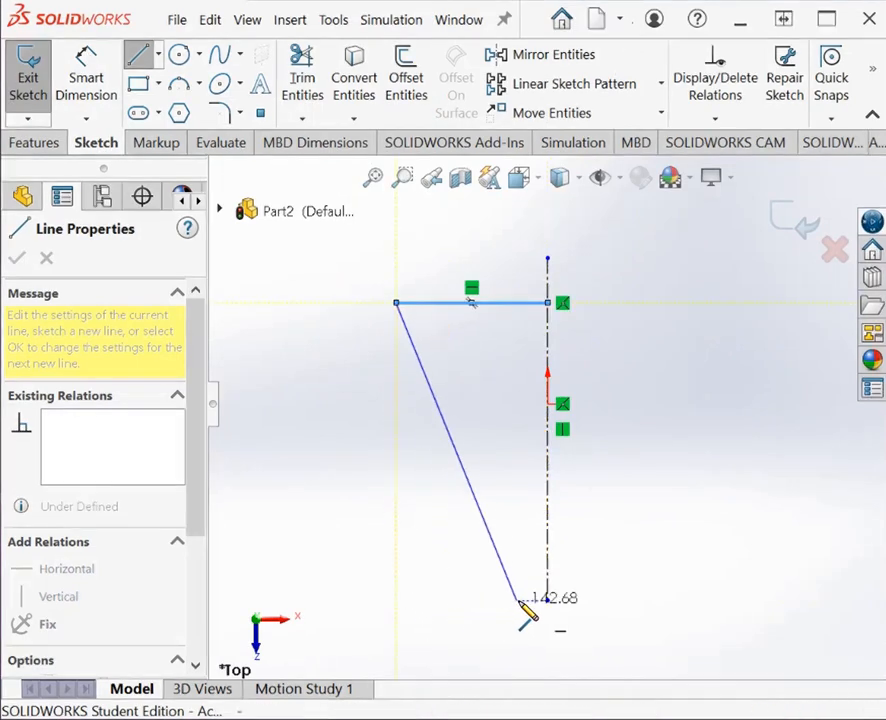
left_click(458, 600)
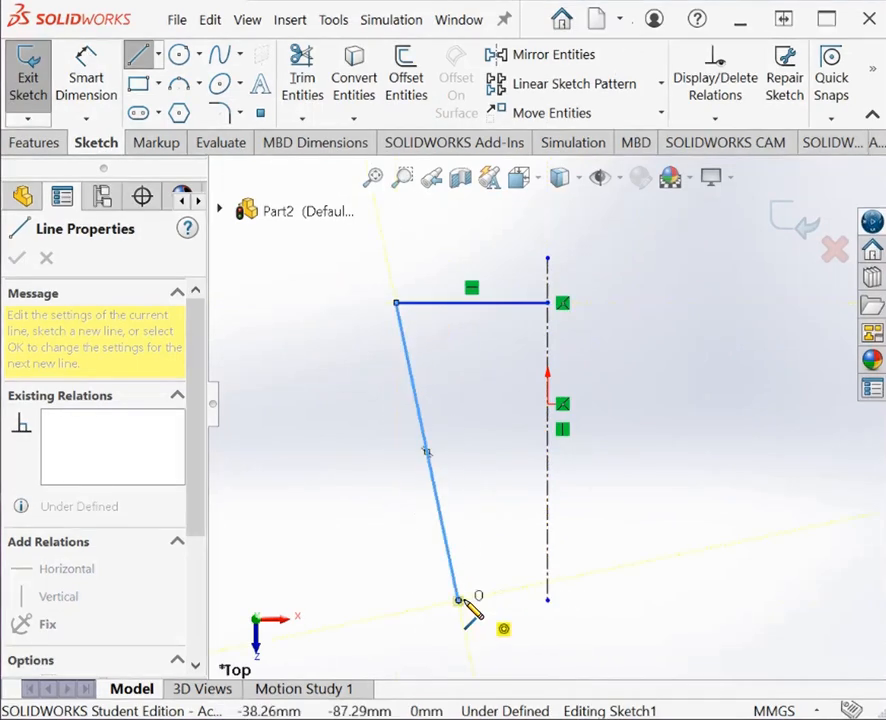
left_click(548, 600)
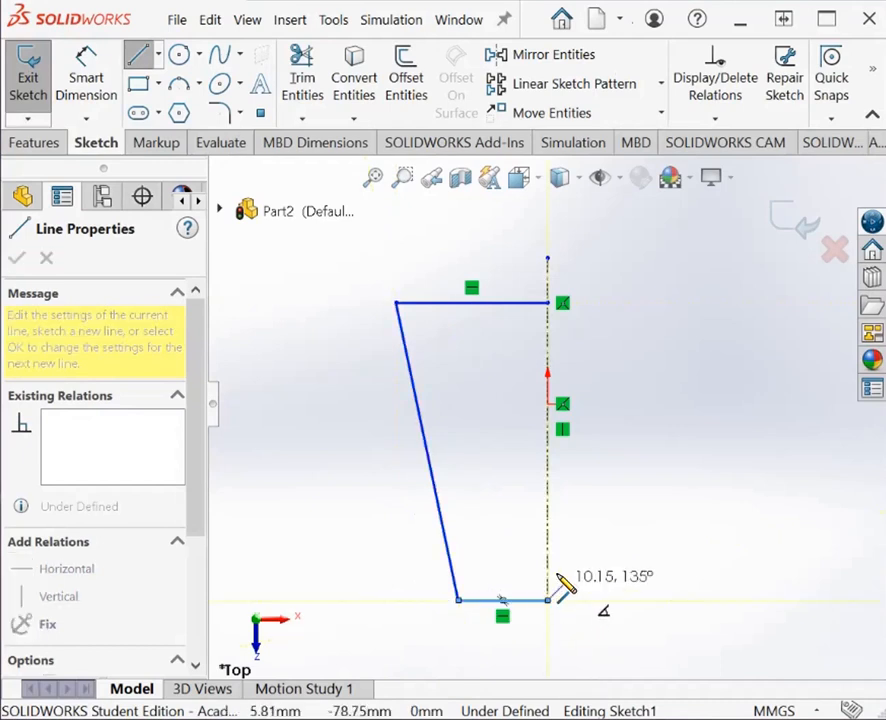
key("Escape")
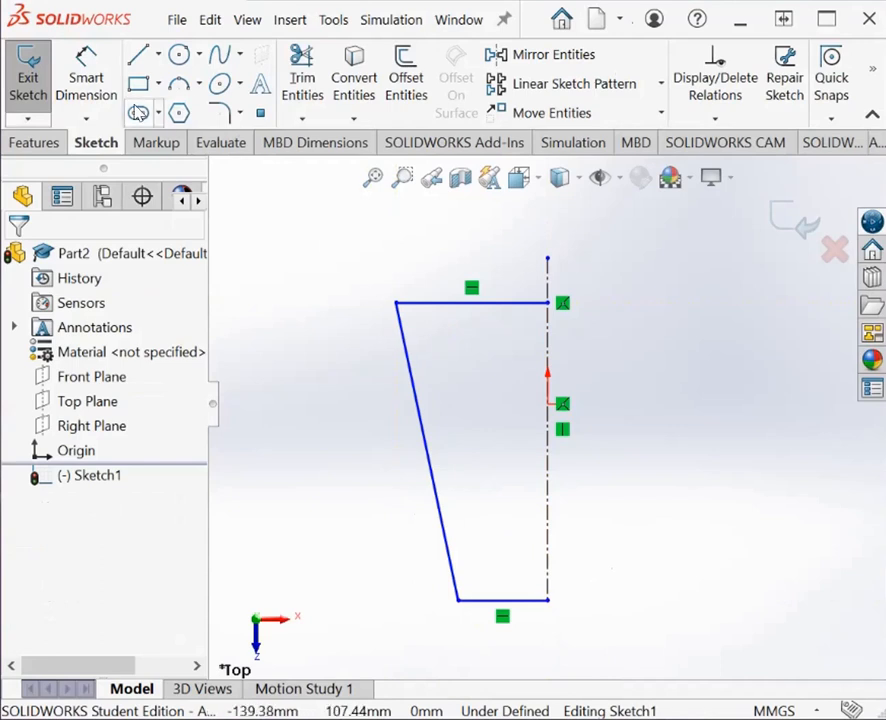
Step: Dimension the half-profile's upper horizontal line to 25 mm and its lower horizontal line to 15 mm
left_click(86, 78)
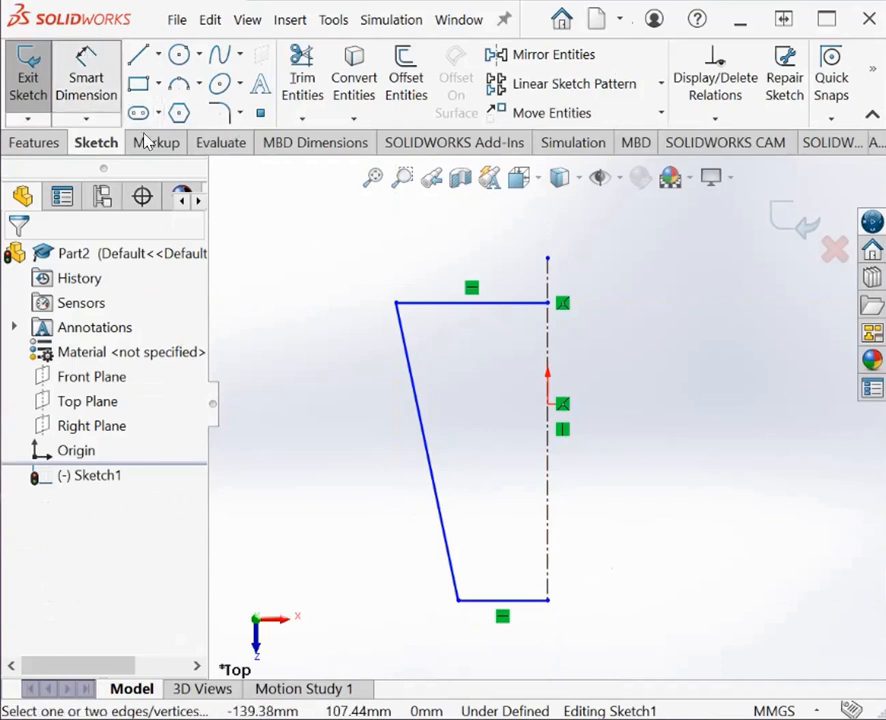
left_click(483, 303)
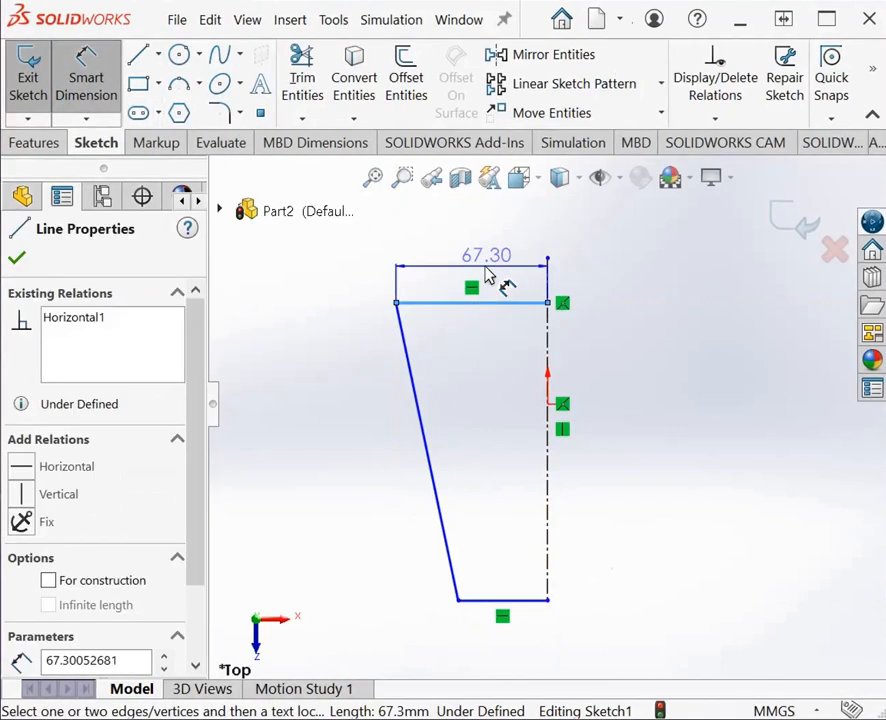
left_click(486, 276)
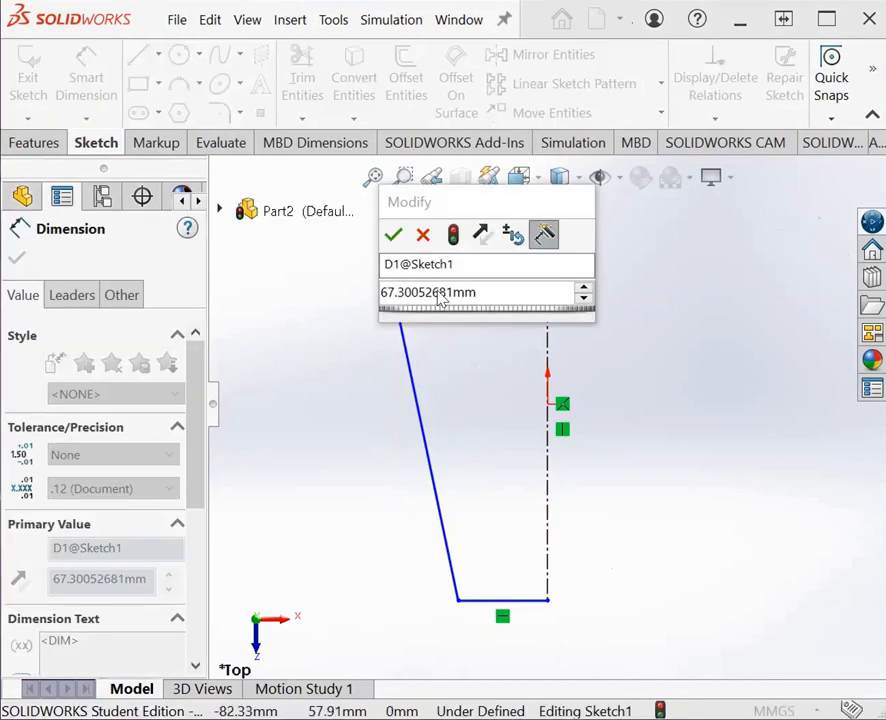
double_click(488, 298)
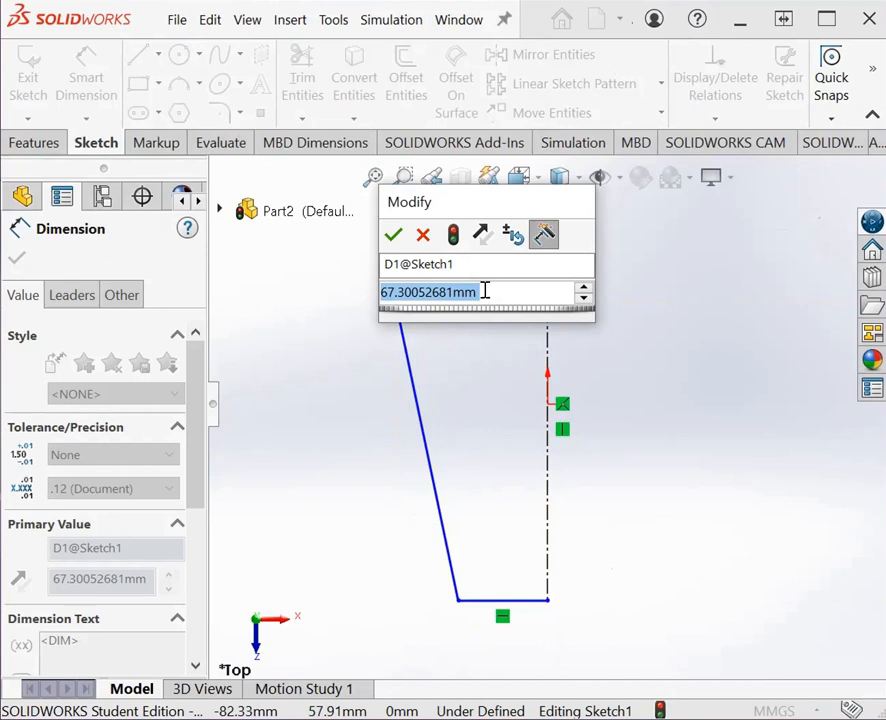
type("25")
key("Return")
left_click(527, 601)
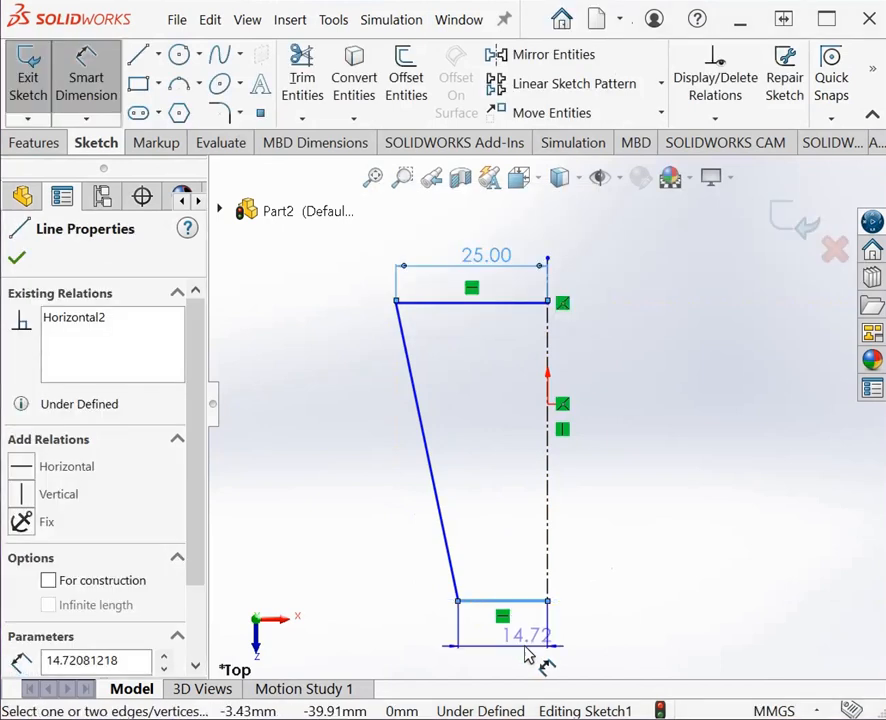
left_click(531, 651)
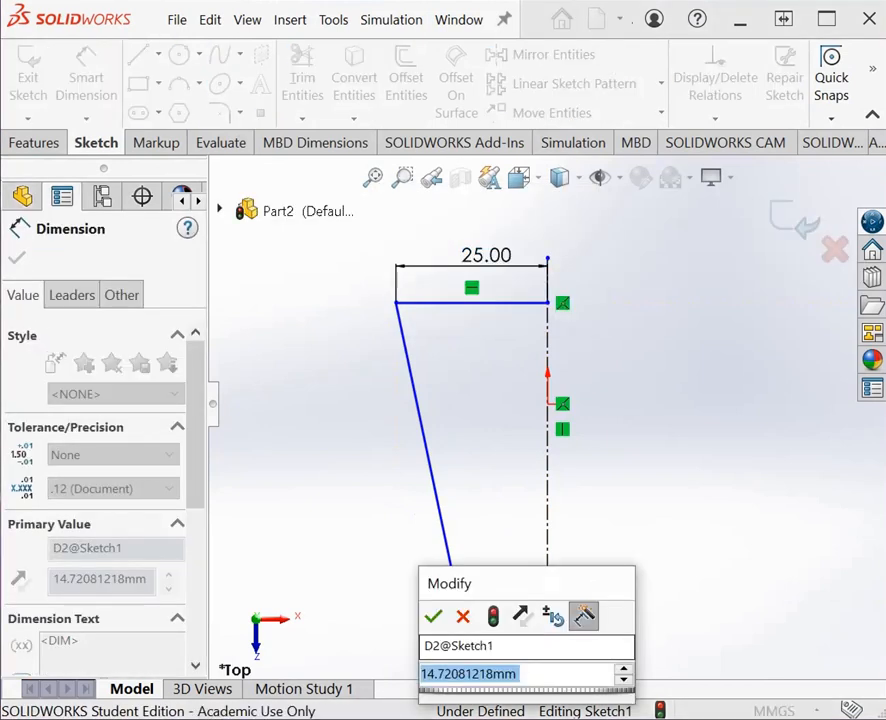
type("15")
key("Return")
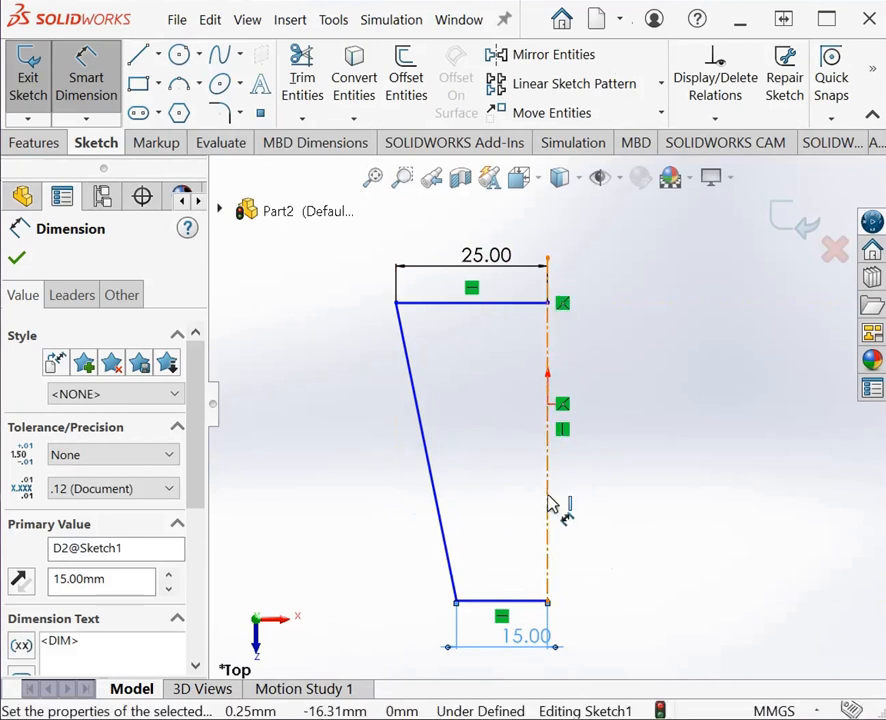
Step: Dimension the vertical distance between the upper and lower horizontal lines to 70 mm
left_click(520, 304)
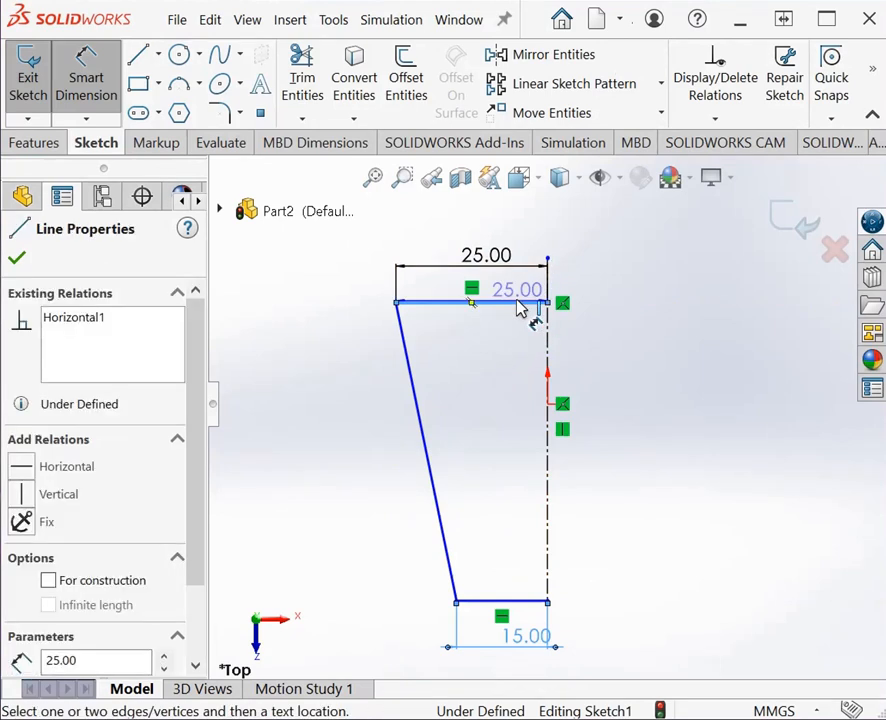
left_click(530, 602)
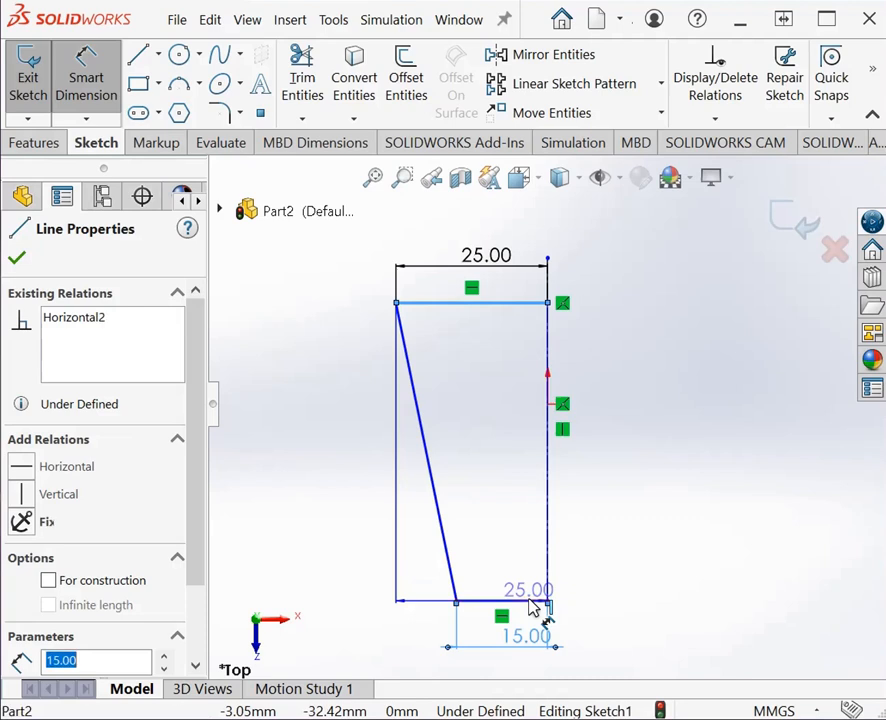
left_click(618, 530)
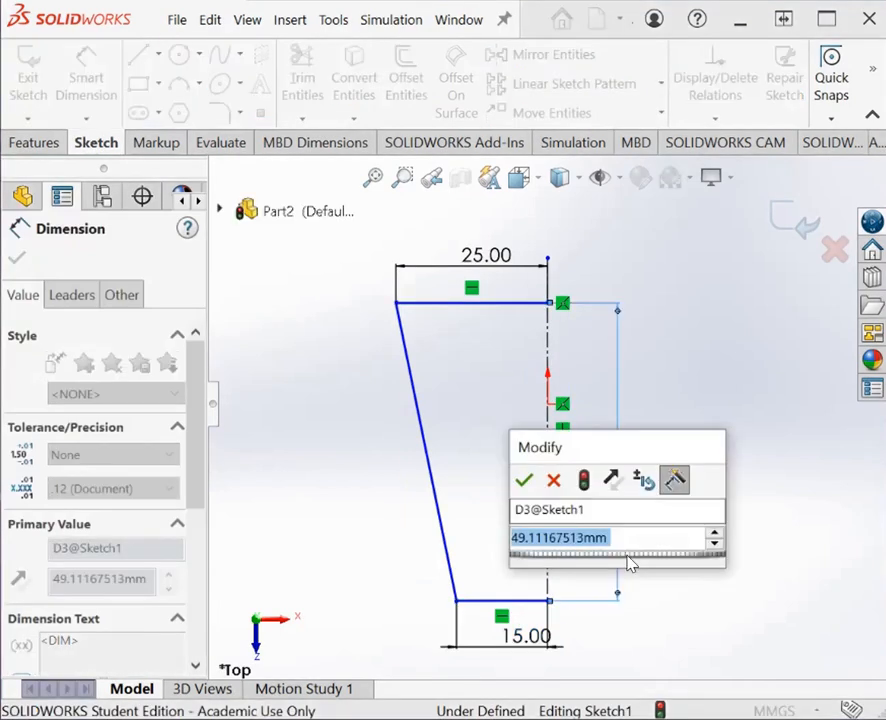
type("70")
key("Return")
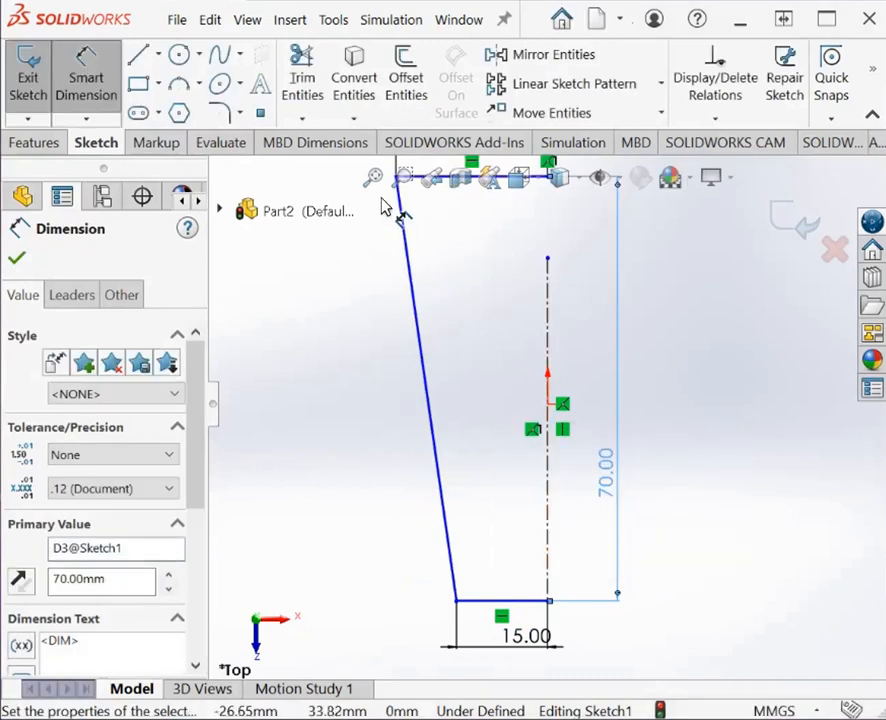
left_click(373, 177)
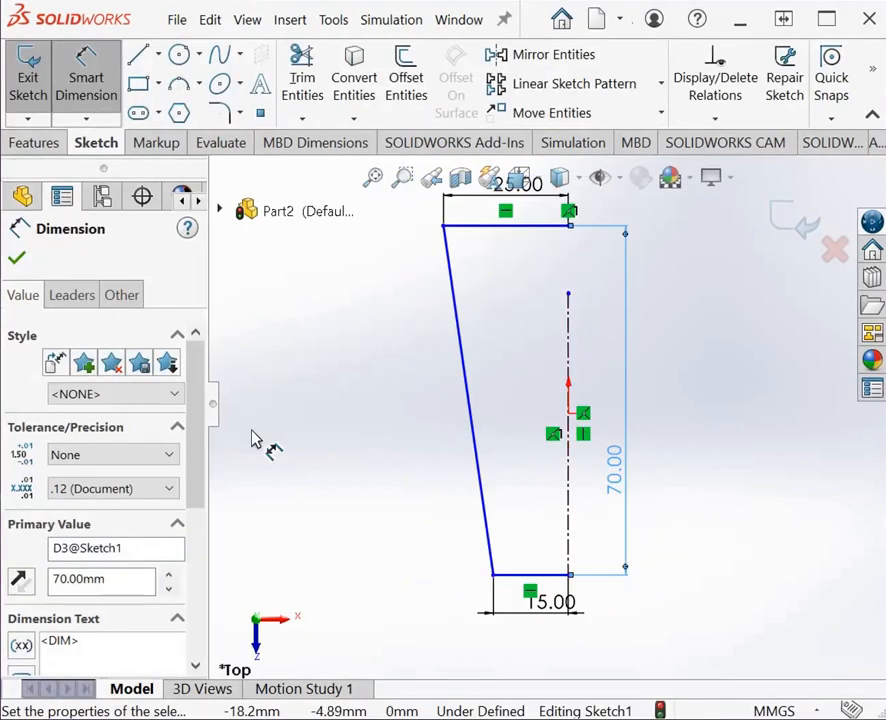
key("Escape")
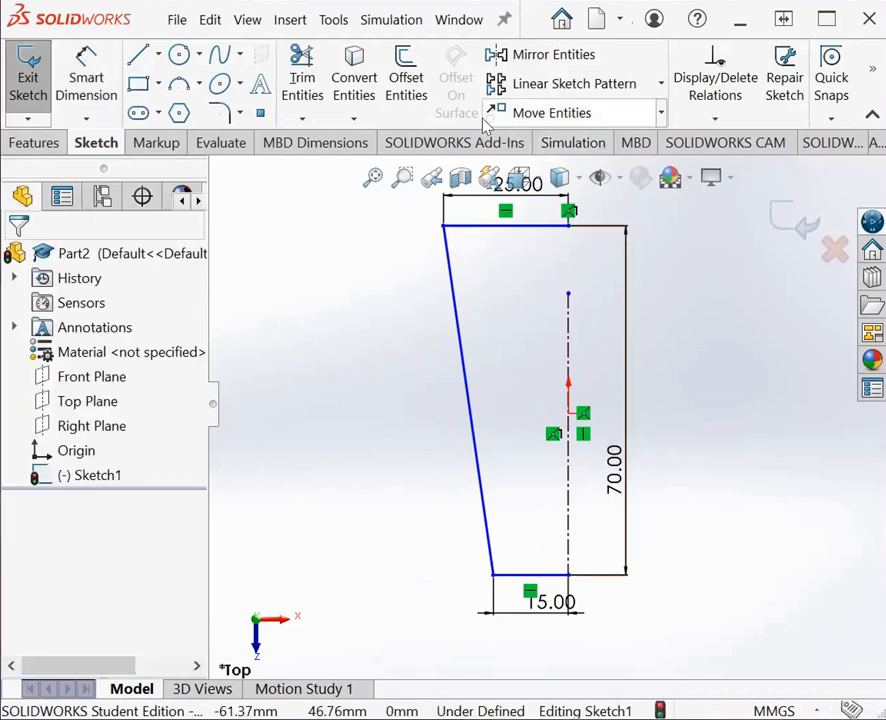
Step: Mirror the upper, slanted and lower lines about the vertical centerline, keeping the originals, to close the tapered profile
left_click(537, 60)
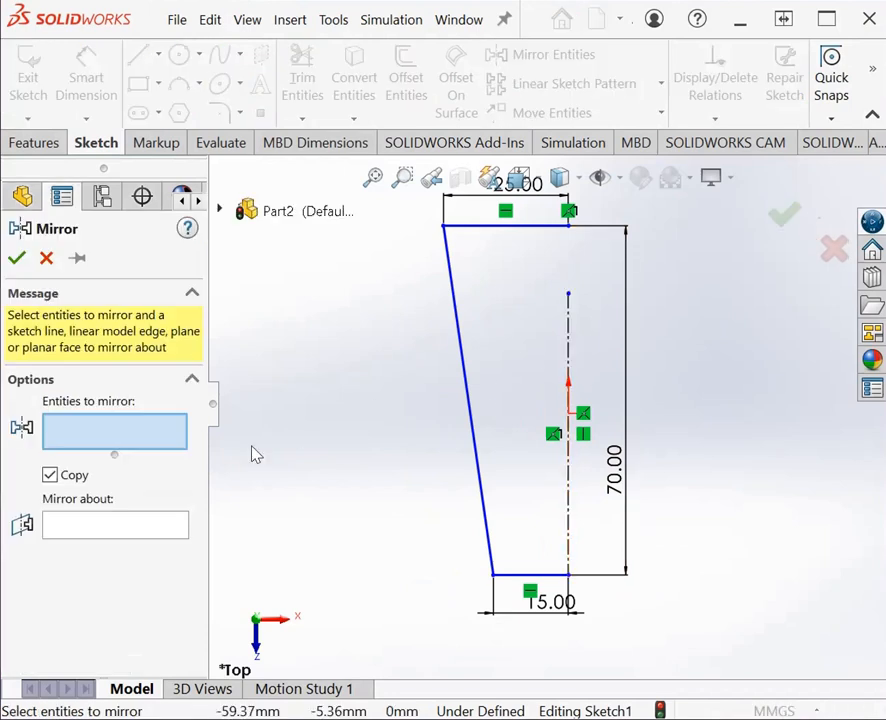
left_click(137, 523)
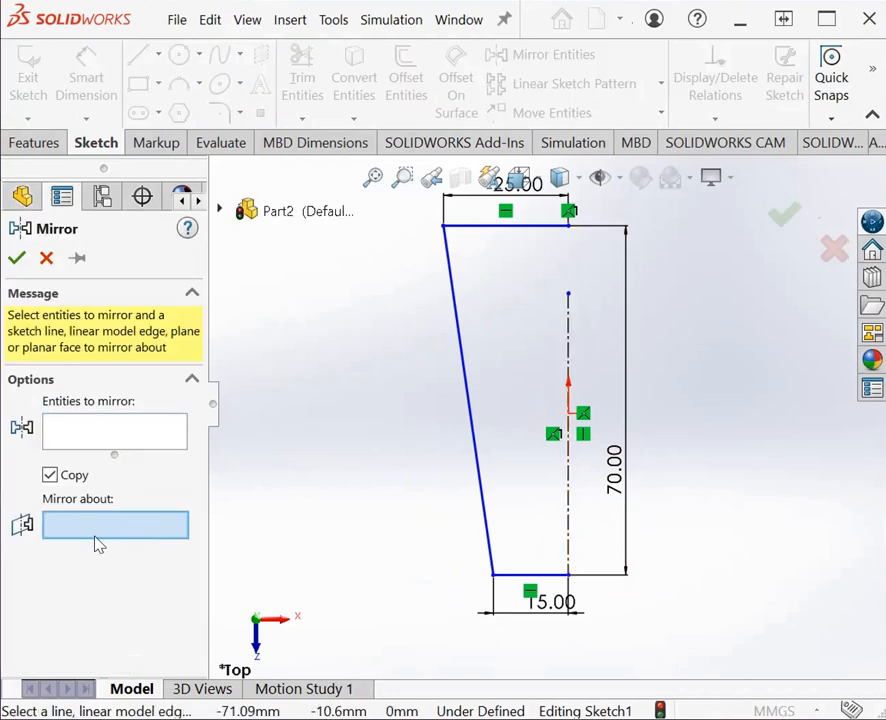
left_click(567, 332)
left_click(164, 436)
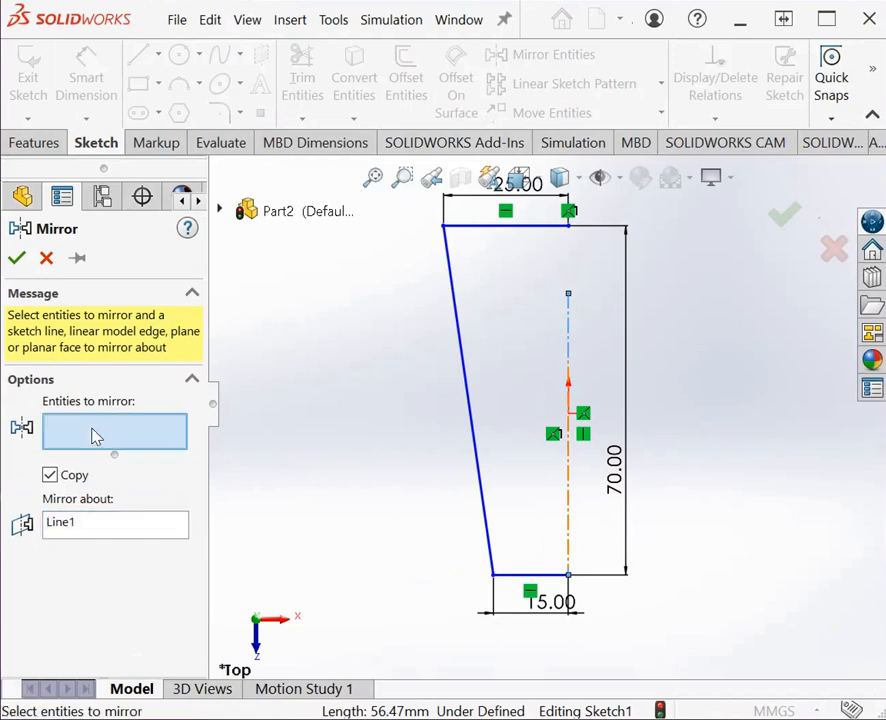
left_click(538, 228)
left_click(461, 346)
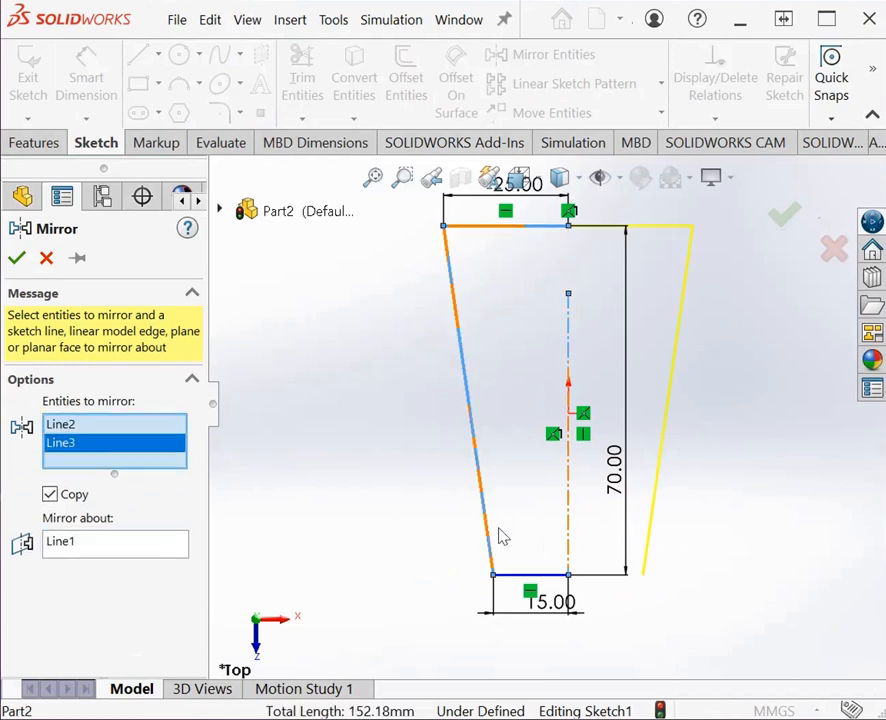
left_click(528, 575)
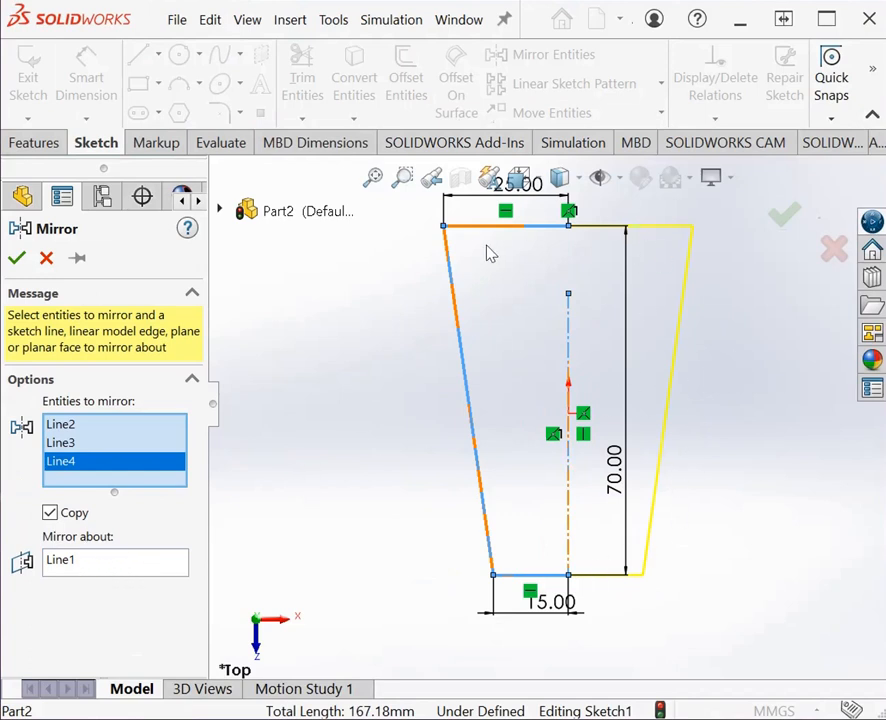
left_click(16, 258)
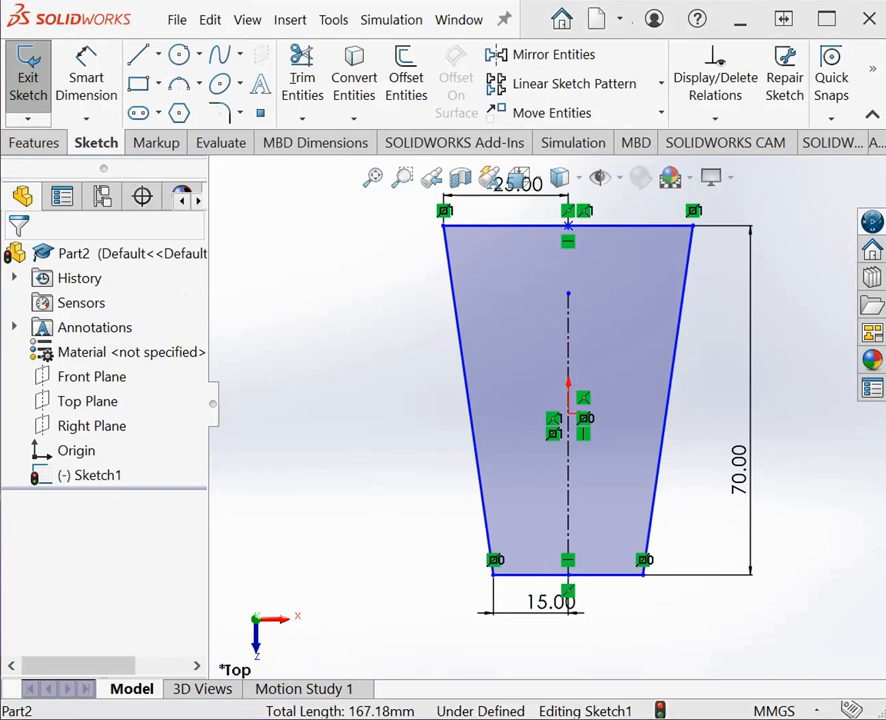
Step: Extrude the closed tapered profile as a blind boss with a depth of 25 mm
left_click(33, 142)
left_click(38, 77)
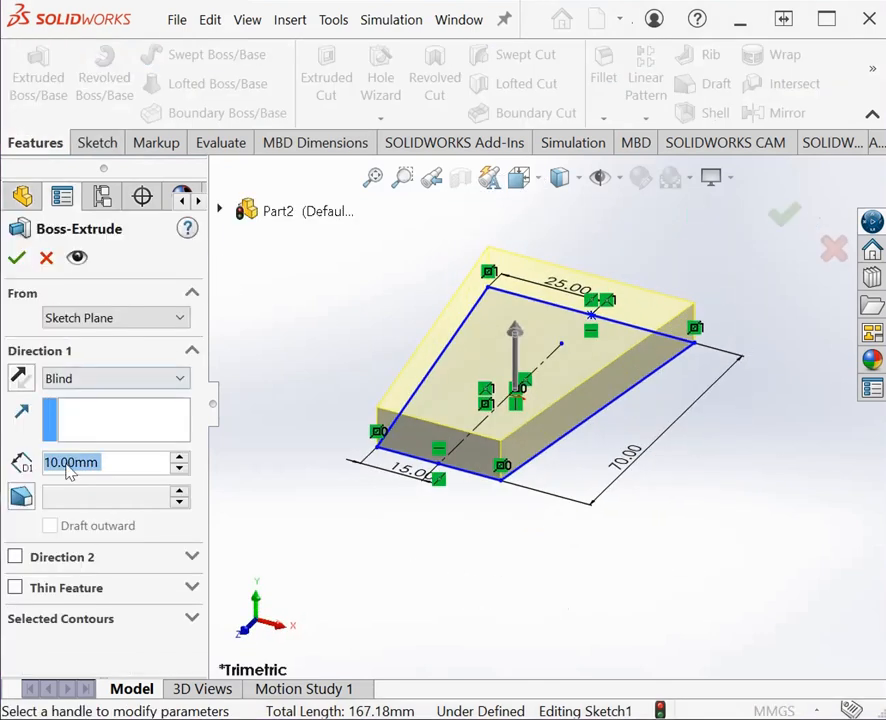
left_click(52, 458)
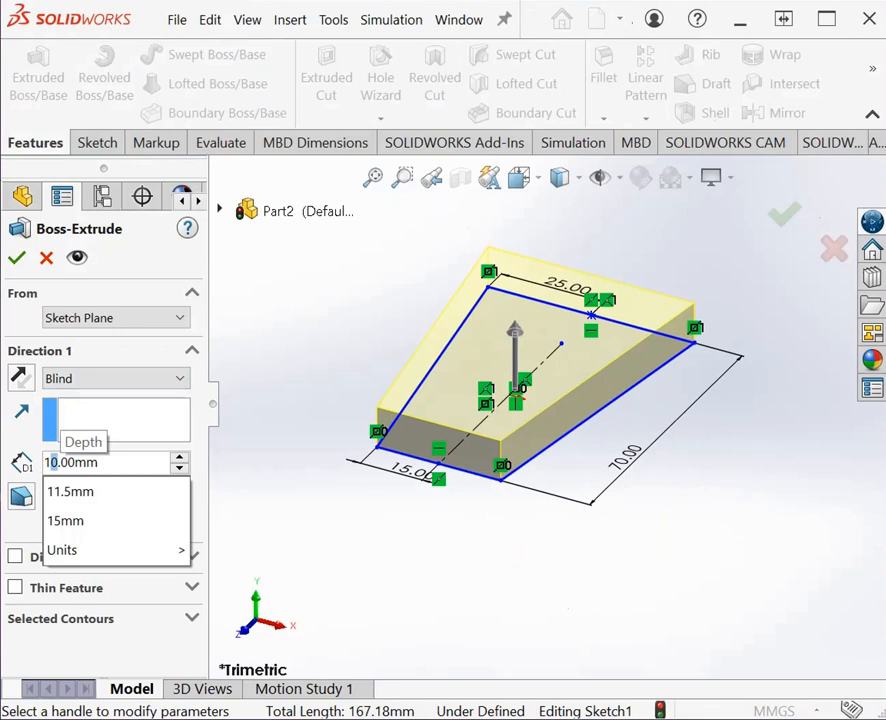
type("25")
key("Return")
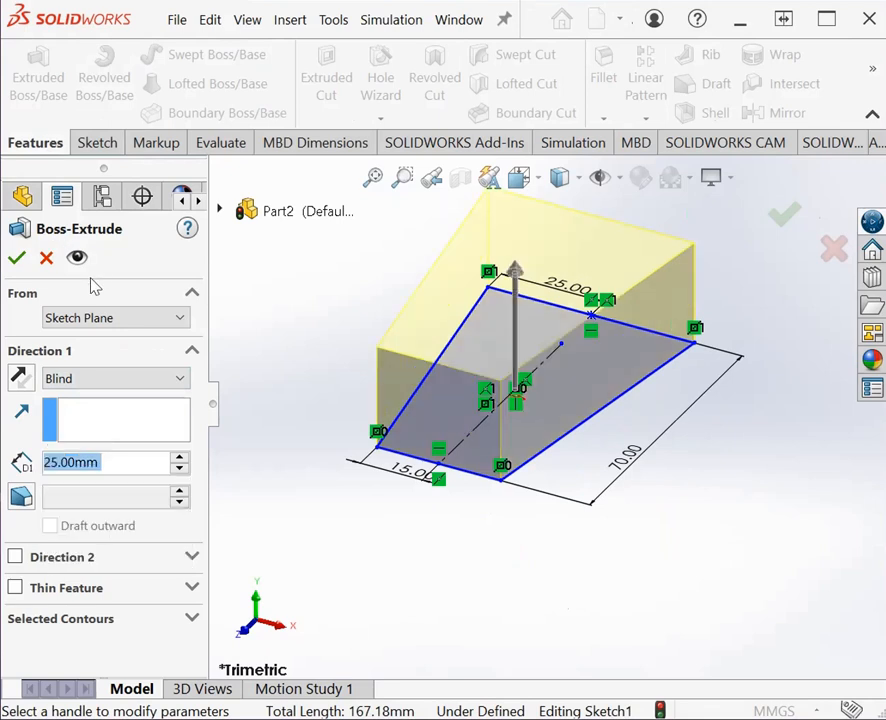
left_click(16, 258)
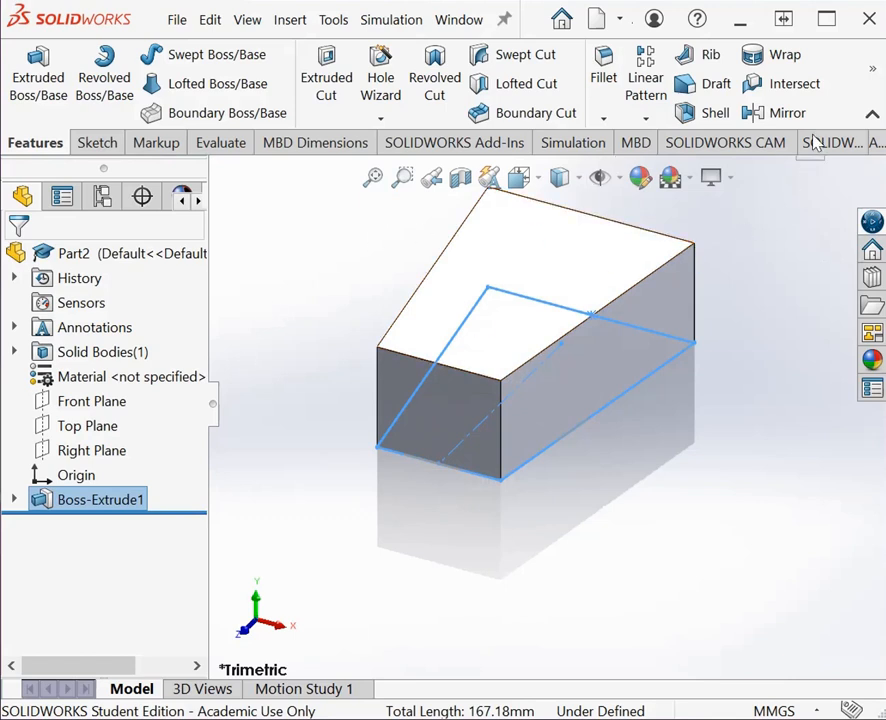
Step: Create a reference plane offset 7.50 mm above the Top Plane
mouse_move(872, 68)
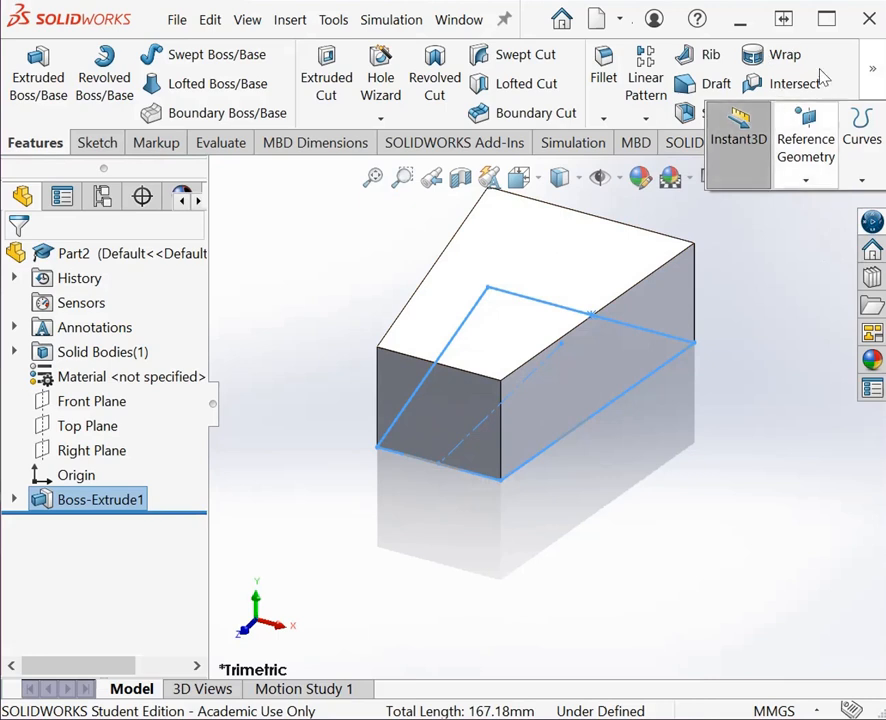
left_click(810, 180)
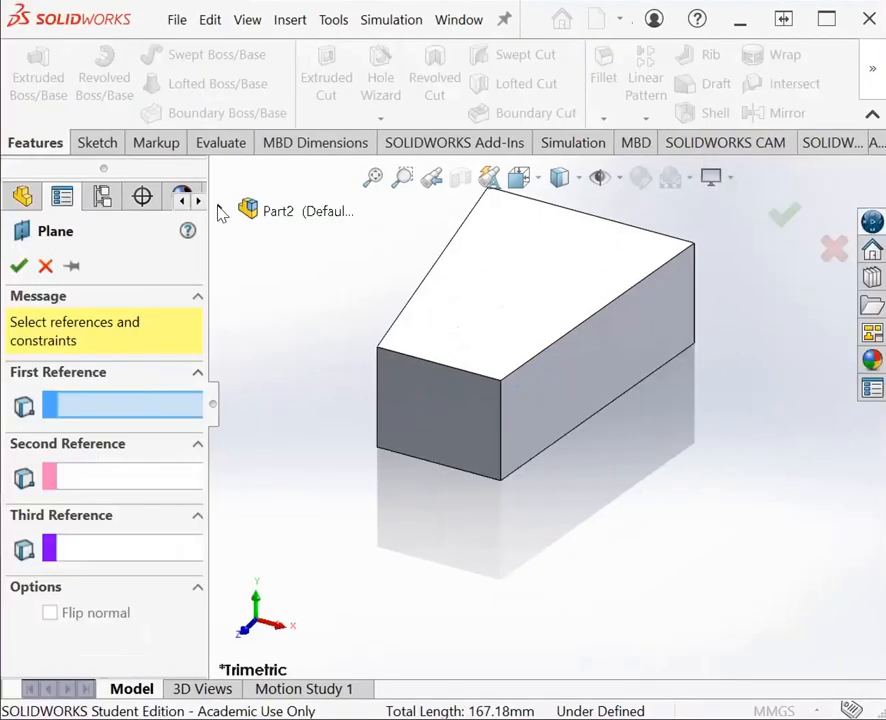
left_click(221, 211)
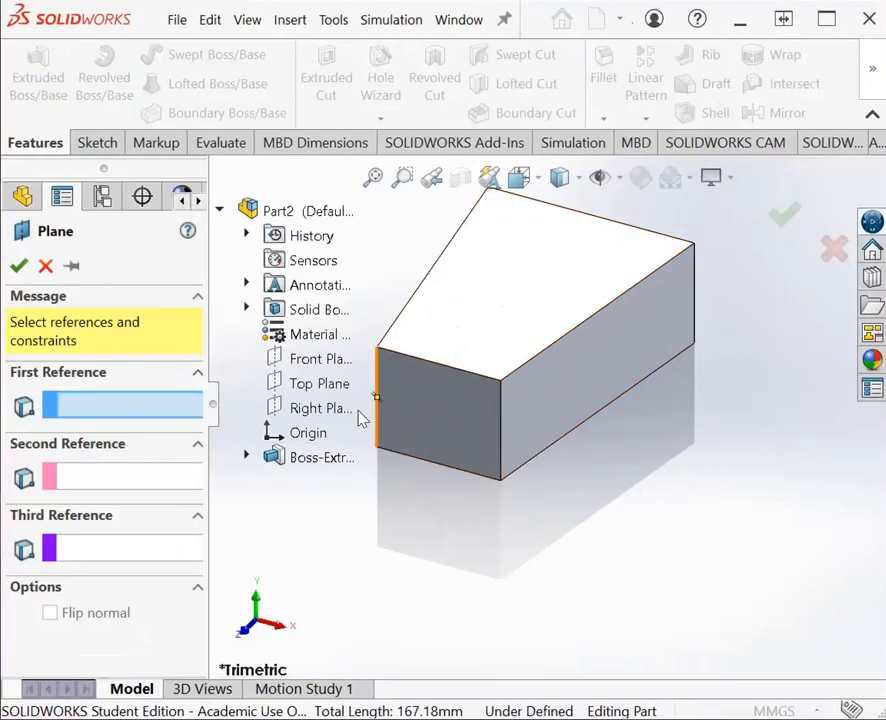
left_click(320, 386)
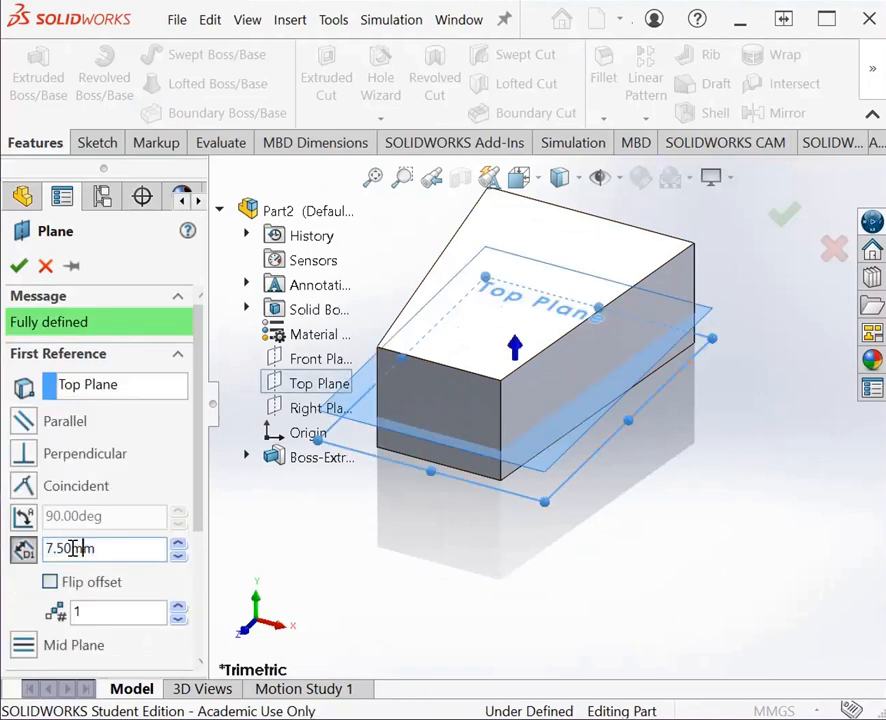
left_click(91, 548)
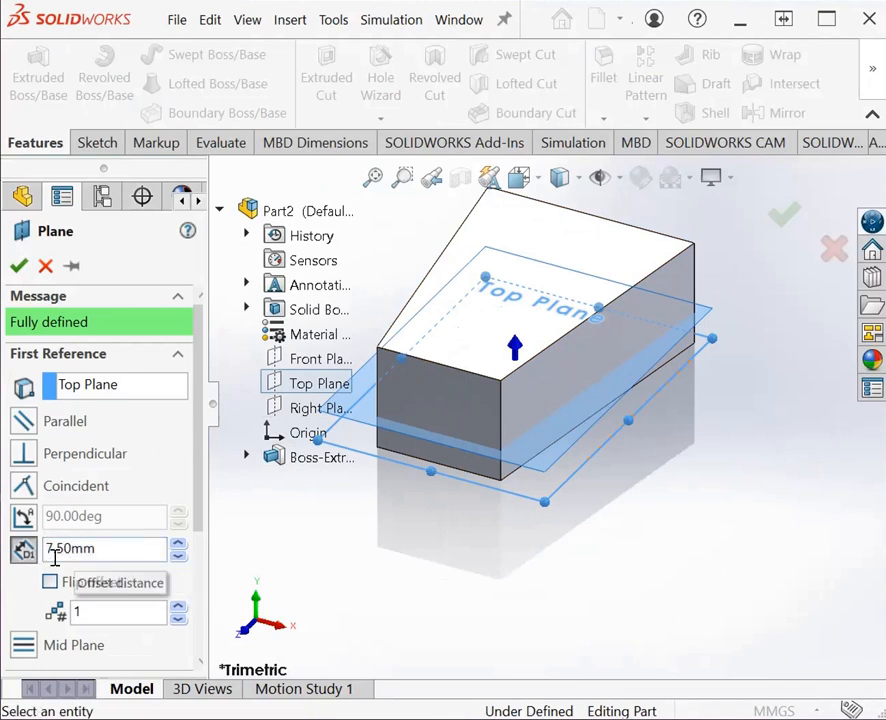
left_click_drag(47, 547, 110, 553)
left_click(112, 552)
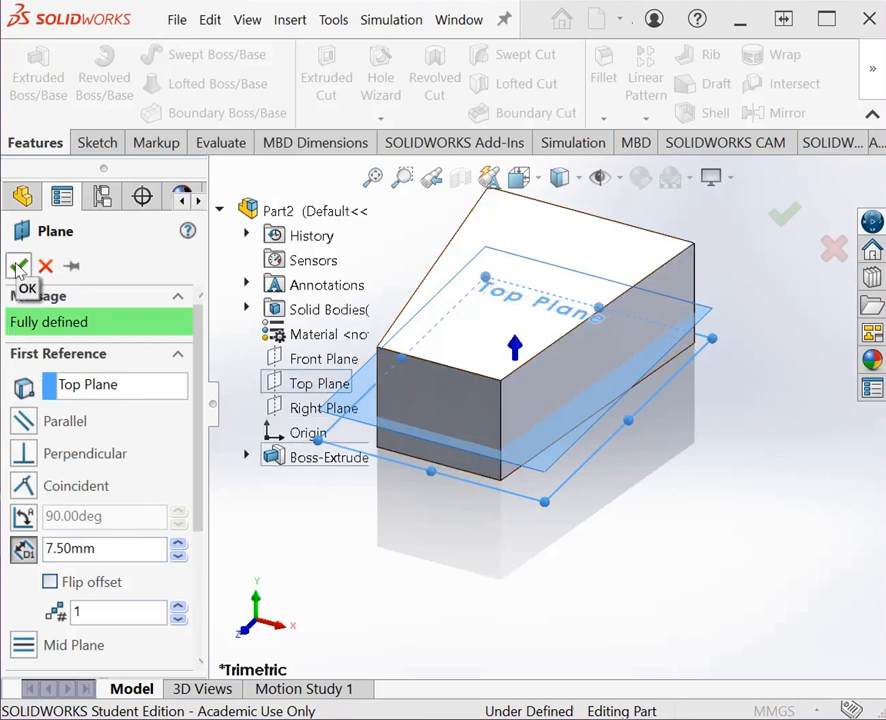
left_click(18, 266)
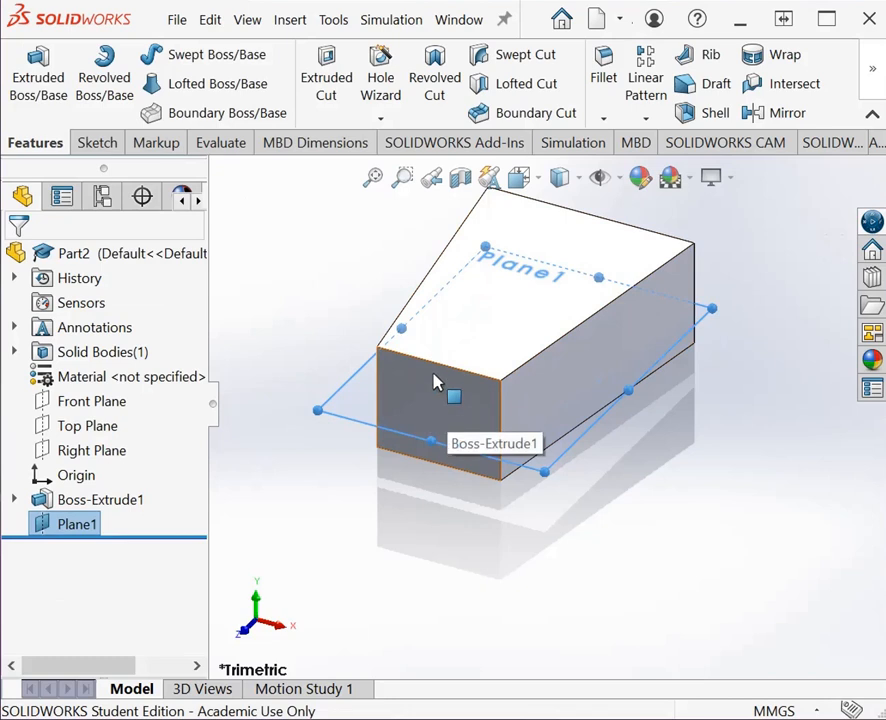
Step: Edit the base extrusion and set its blind depth to 15 mm
right_click(97, 506)
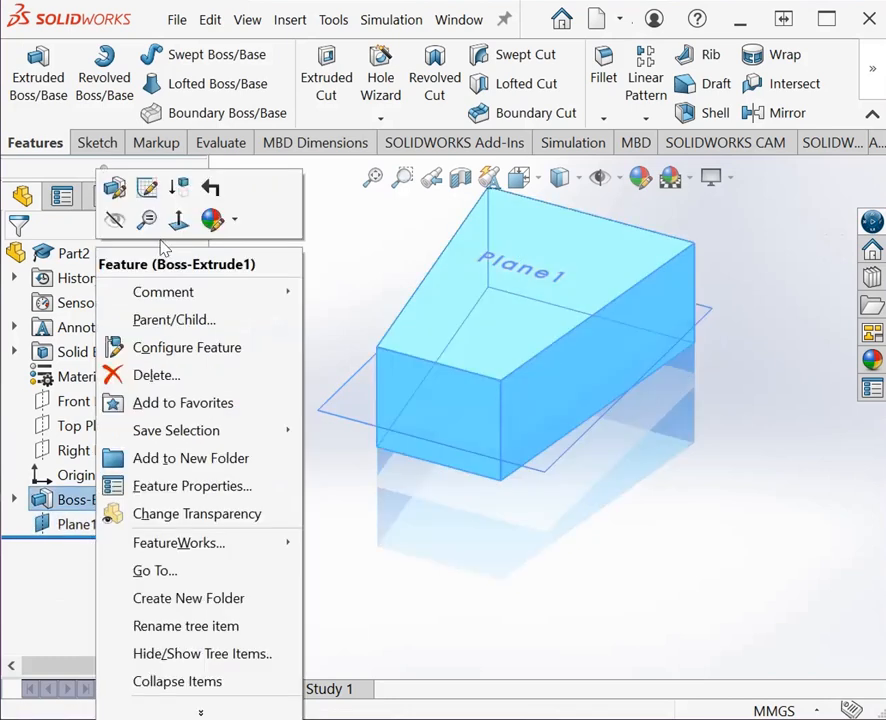
left_click(116, 190)
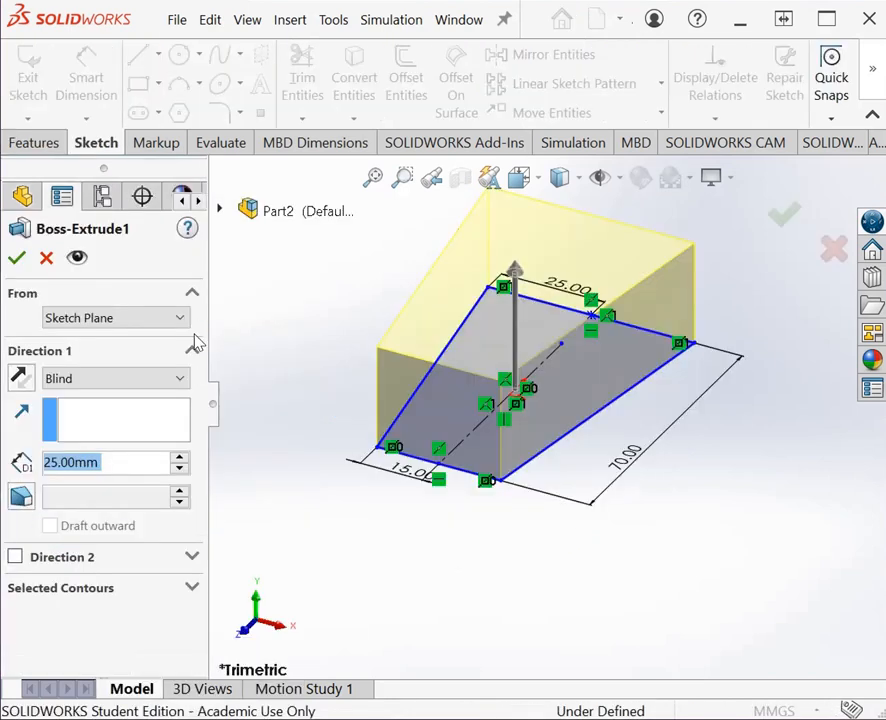
left_click(50, 461)
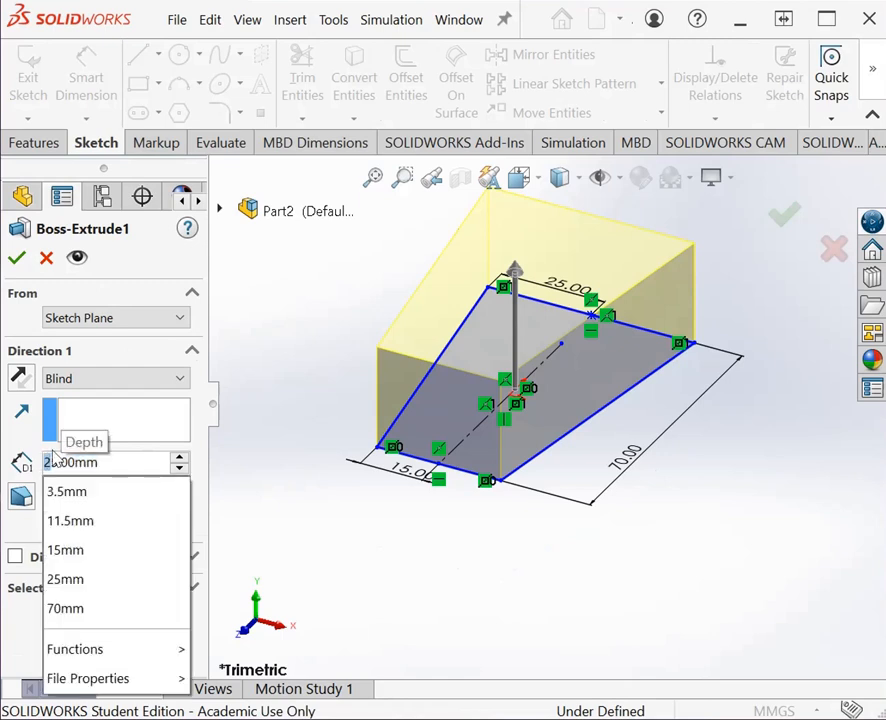
type("1")
key("Return")
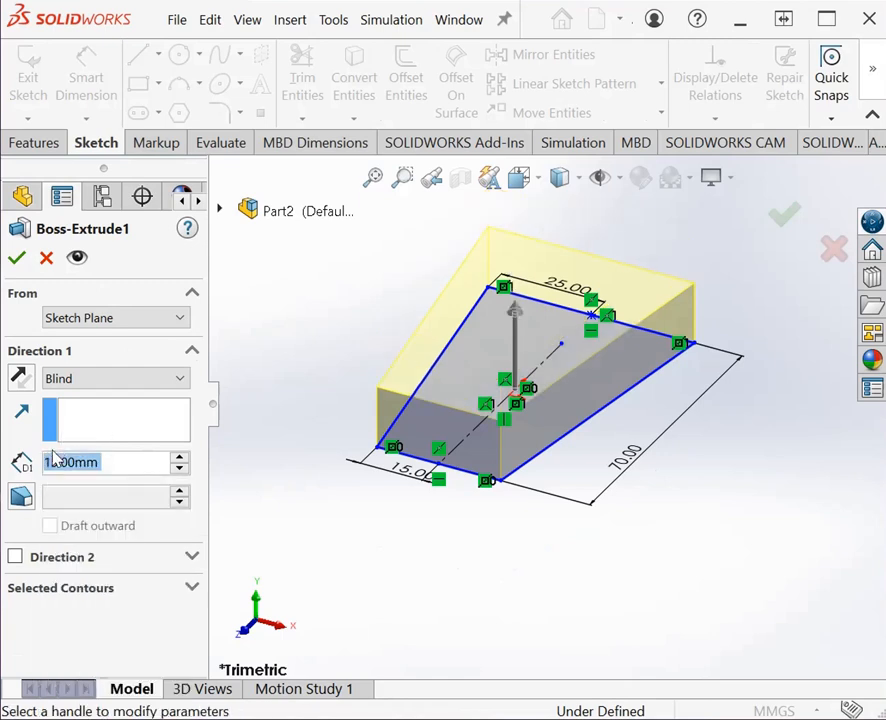
left_click(17, 258)
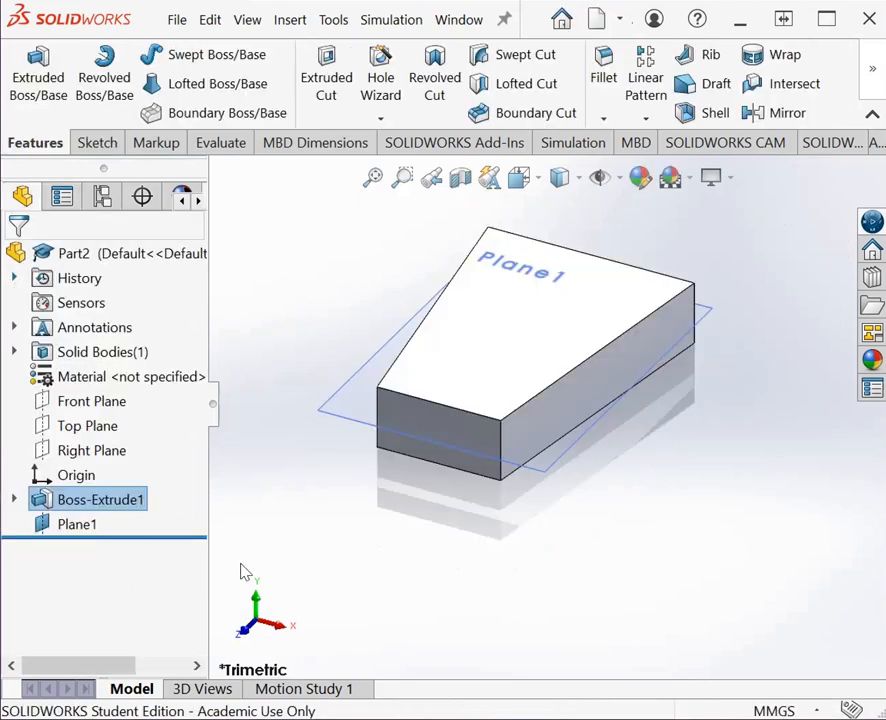
Step: Review the base extrusion's depth and end-condition settings
right_click(92, 505)
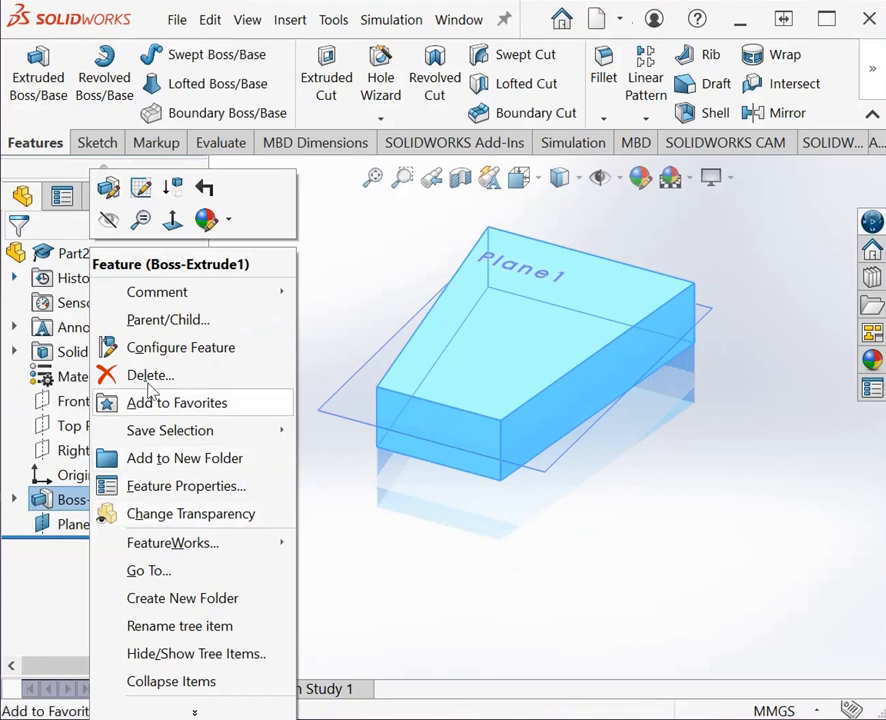
left_click(107, 188)
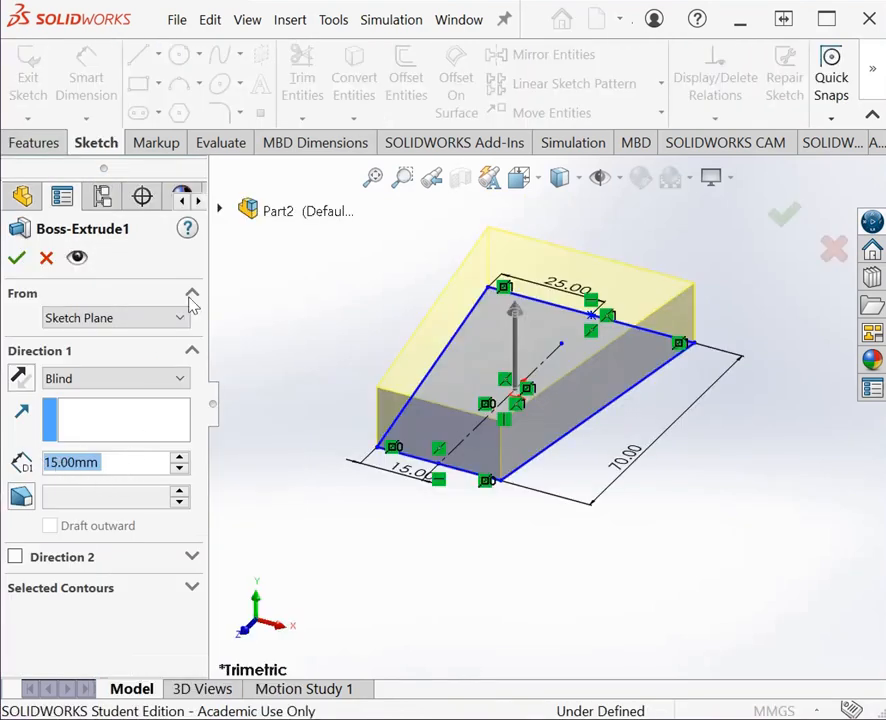
key("Return")
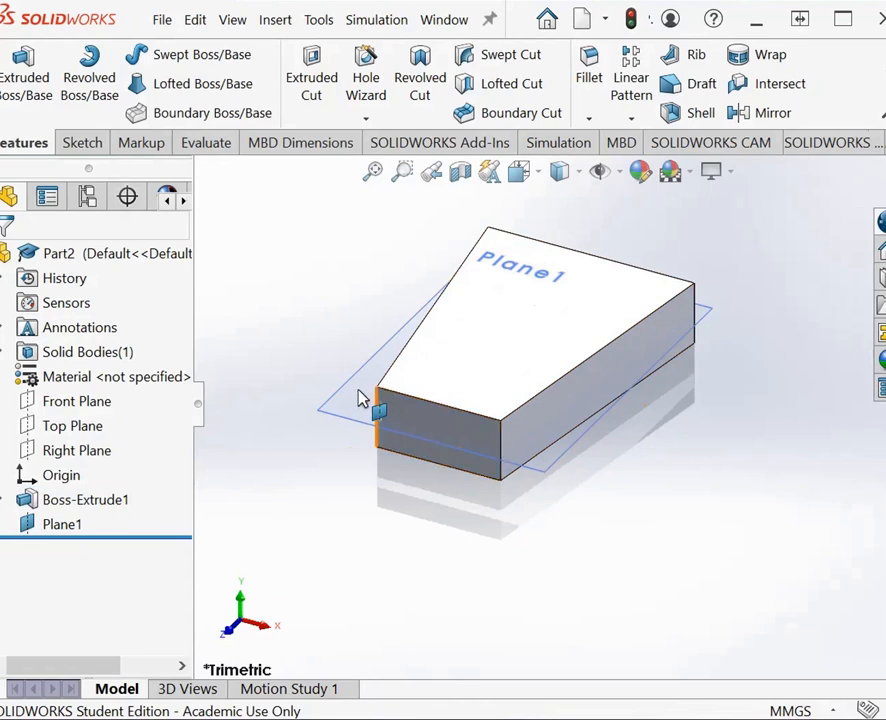
Step: Start a new sketch on the offset reference plane, Plane1, at the body's narrow end
left_click(85, 143)
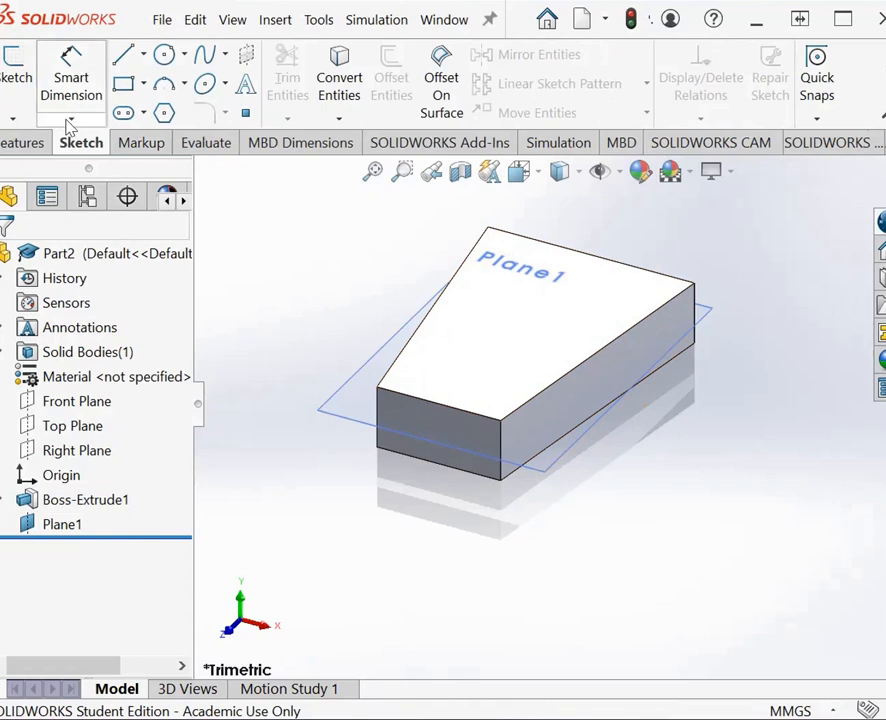
left_click(14, 62)
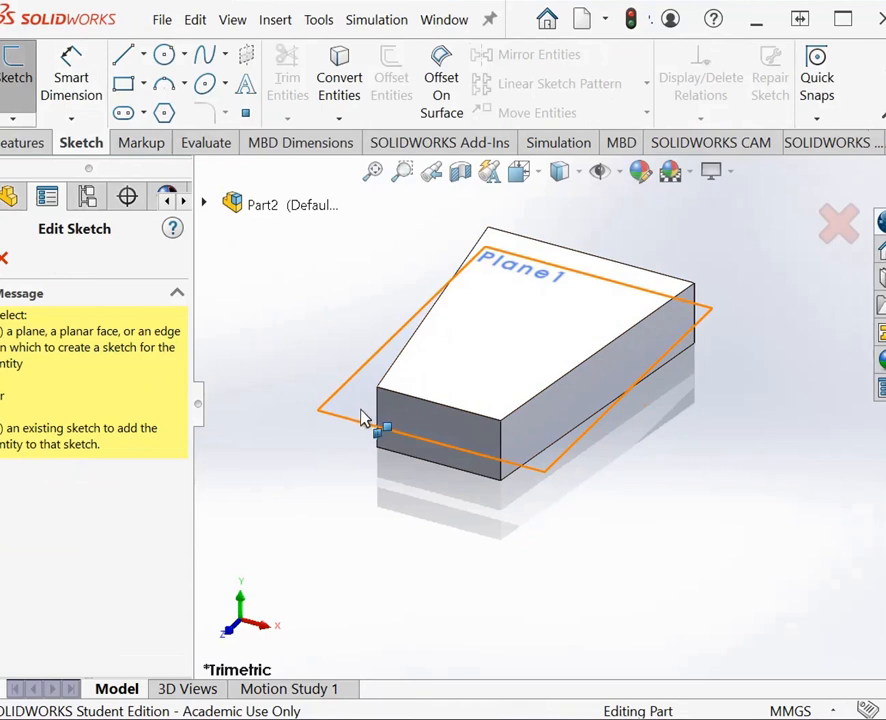
left_click(228, 206)
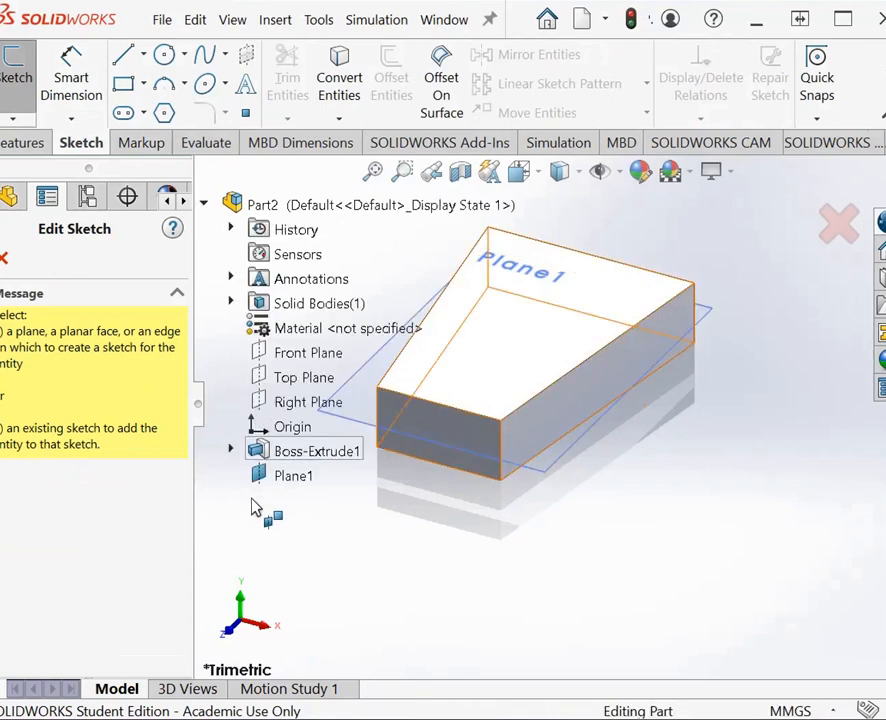
left_click(281, 480)
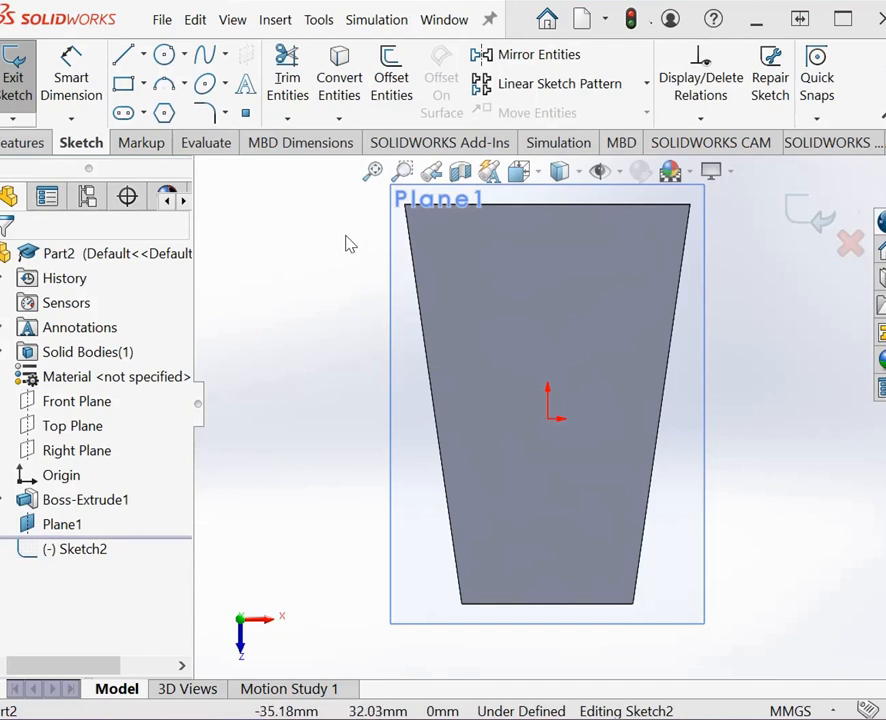
left_click(402, 170)
left_click_drag(400, 554, 696, 651)
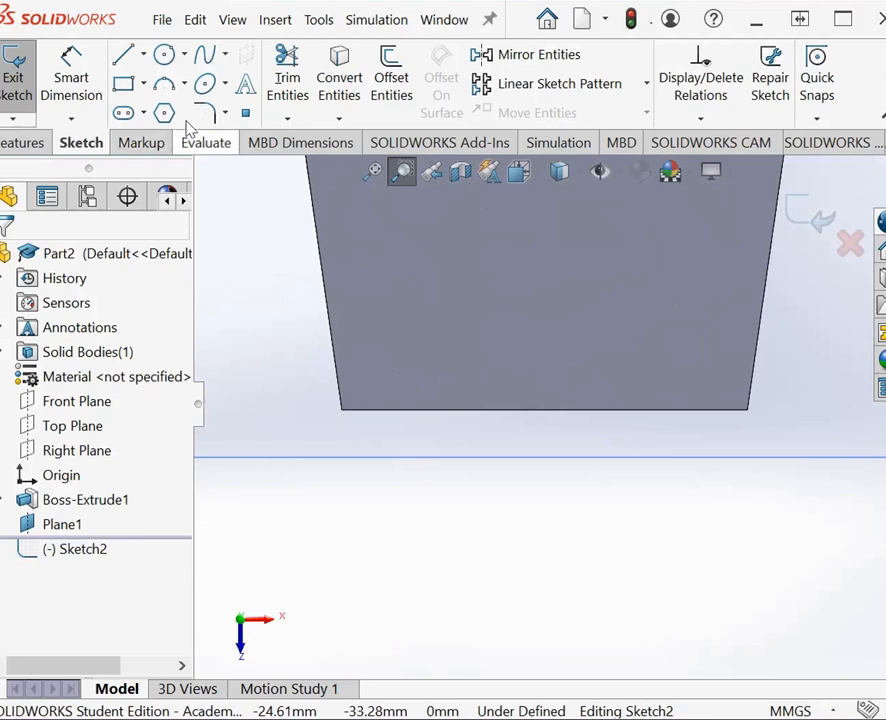
left_click(226, 85)
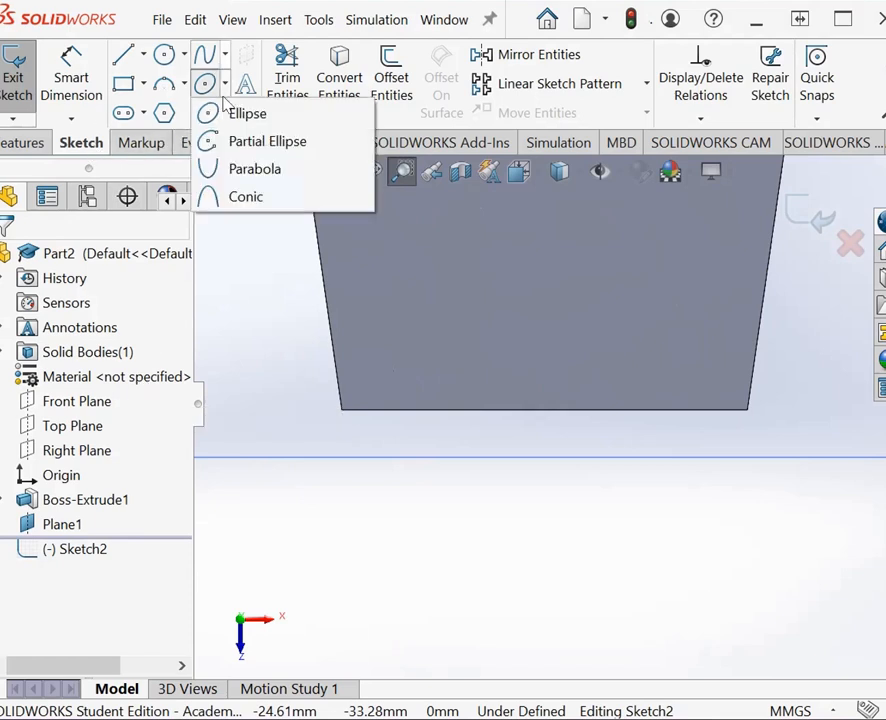
left_click(184, 56)
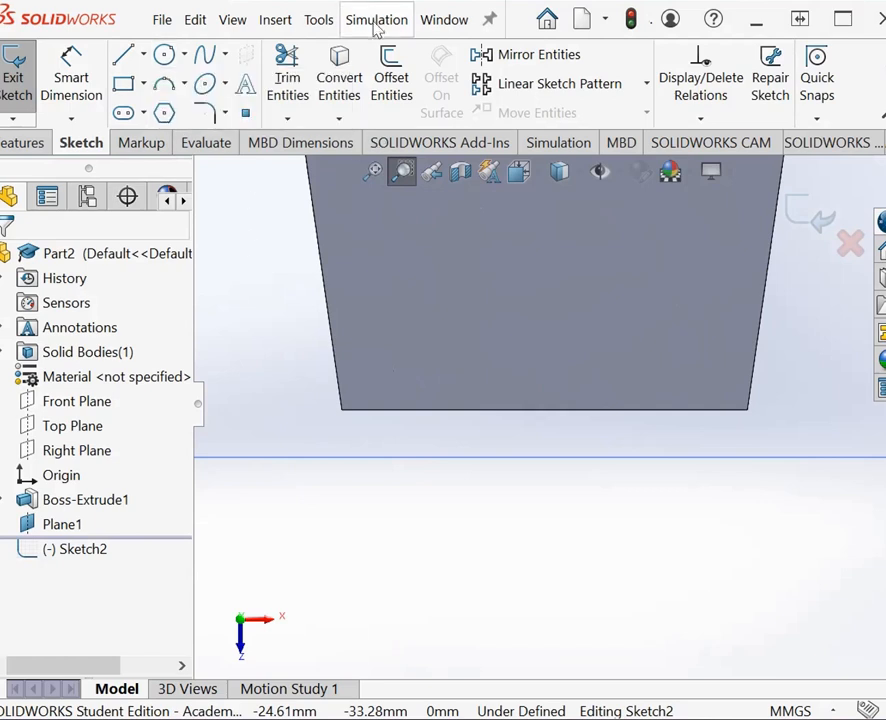
left_click(227, 88)
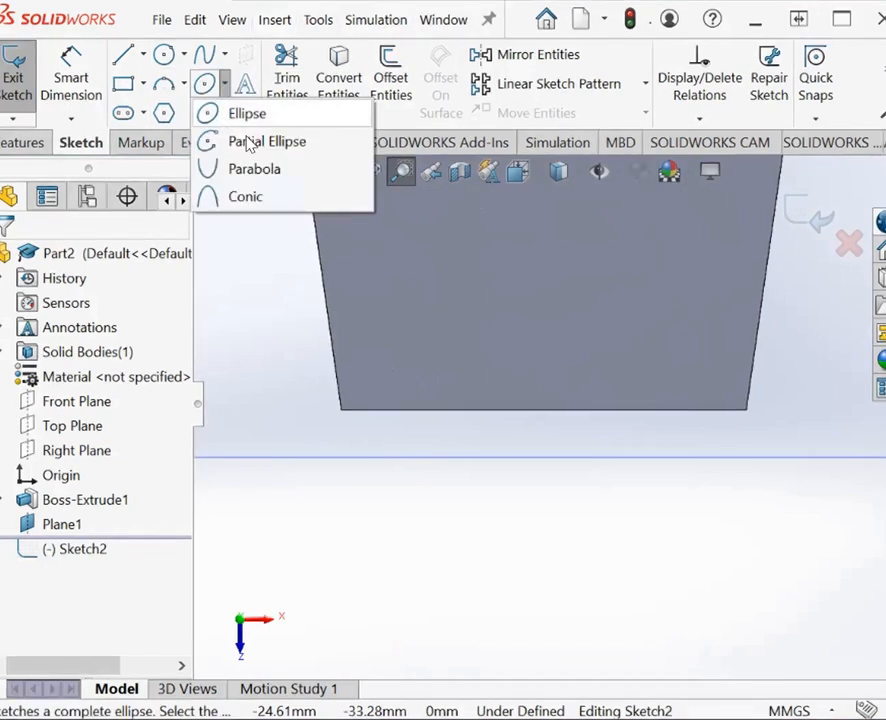
left_click(250, 142)
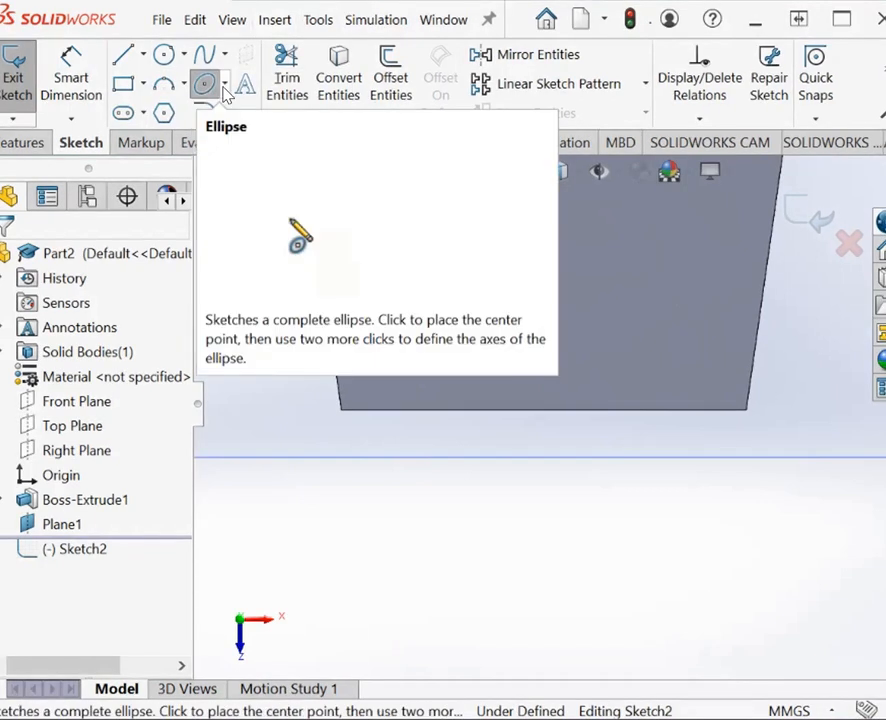
left_click(227, 88)
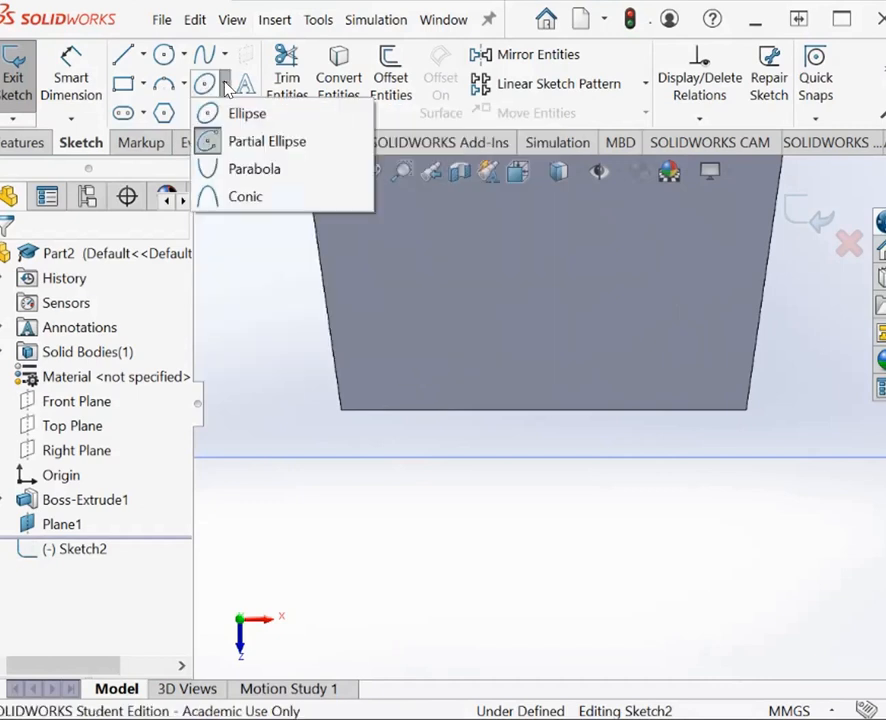
left_click(212, 143)
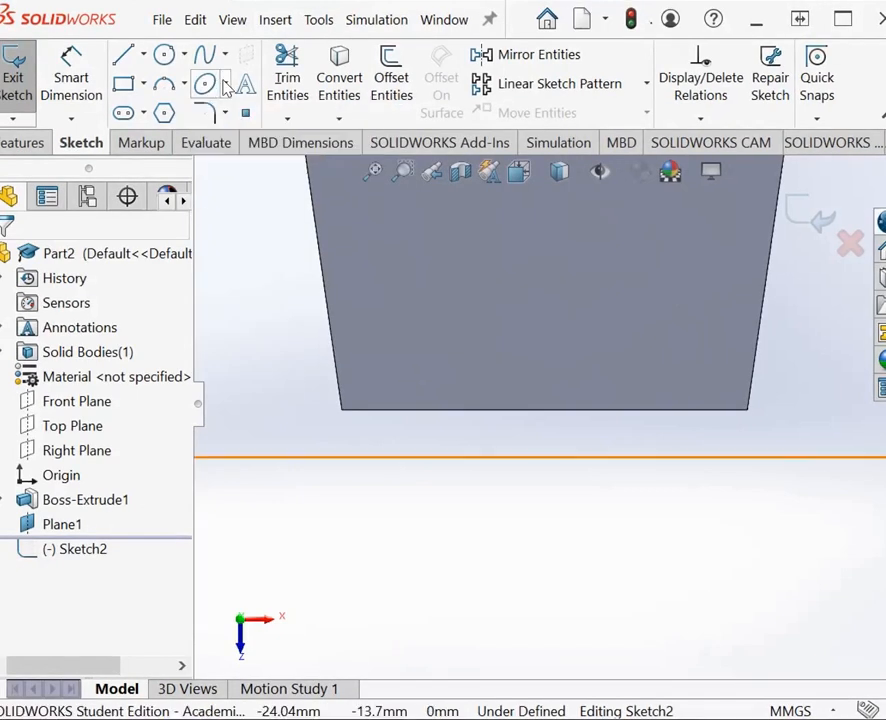
Step: Sketch a partial ellipse centered on the narrow end edge's midpoint, with semi-axes about 4.6 mm and 15 mm, bulging outward between the edge's two corners
left_click(226, 88)
left_click(218, 146)
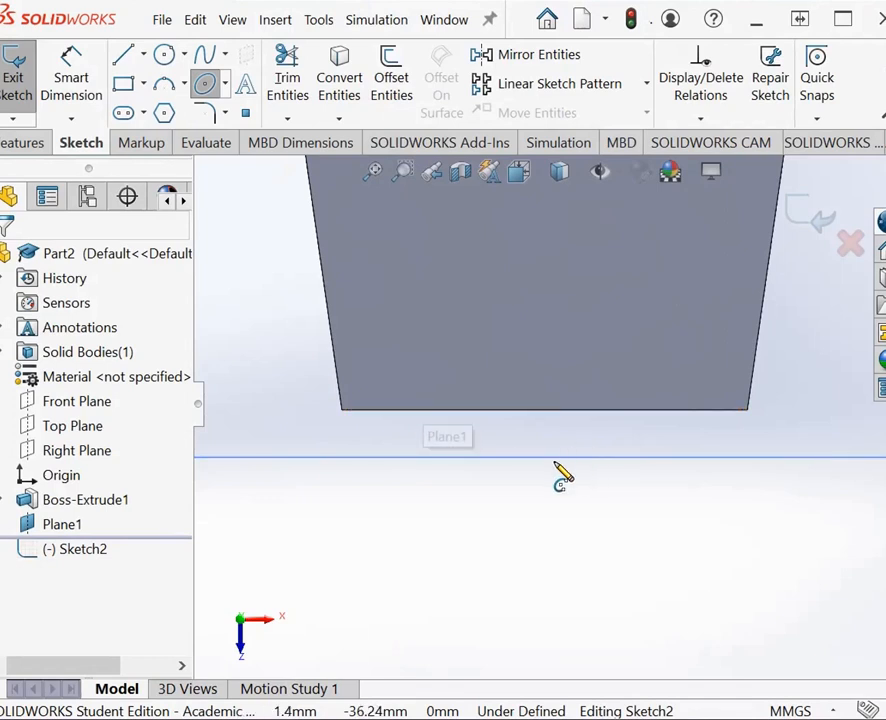
left_click(544, 411)
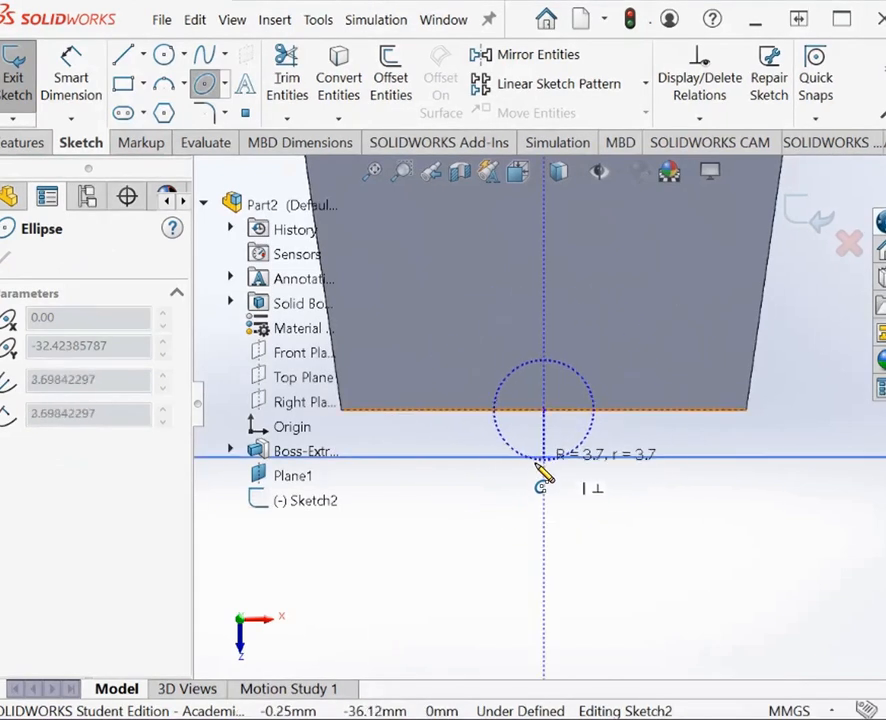
left_click(543, 473)
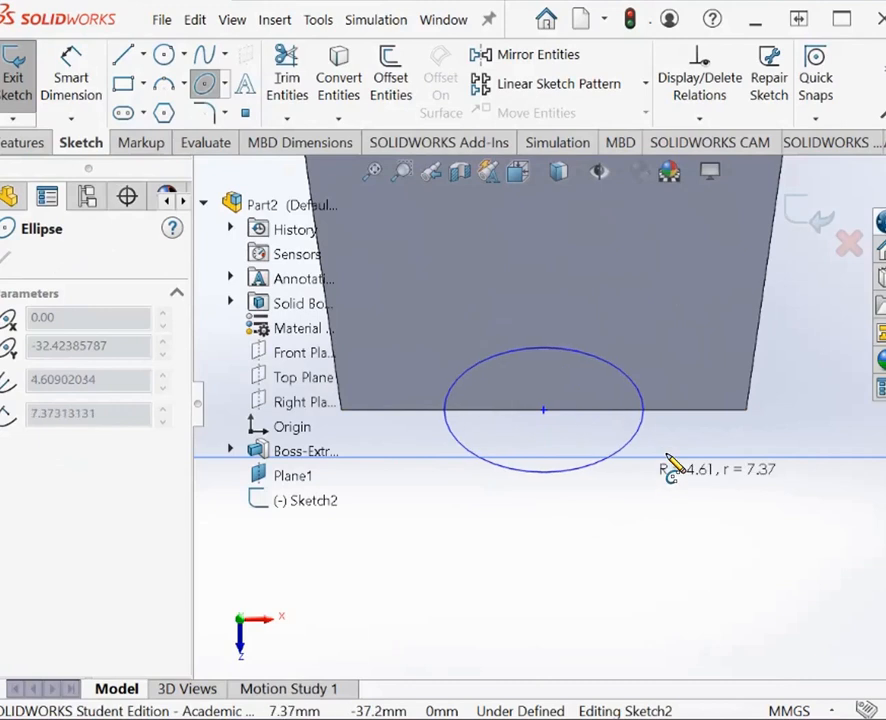
left_click(747, 413)
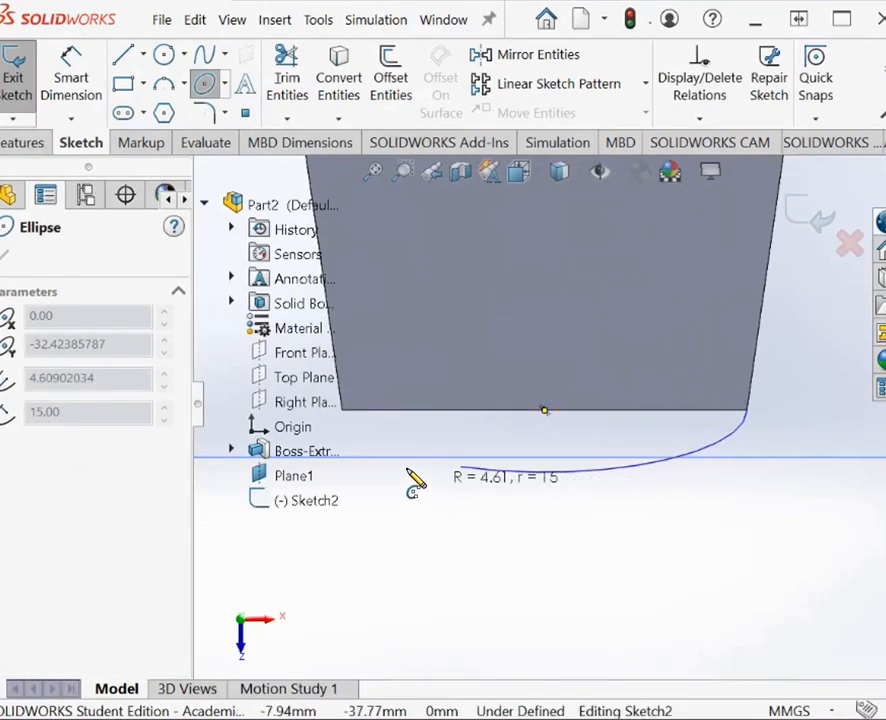
left_click(345, 416)
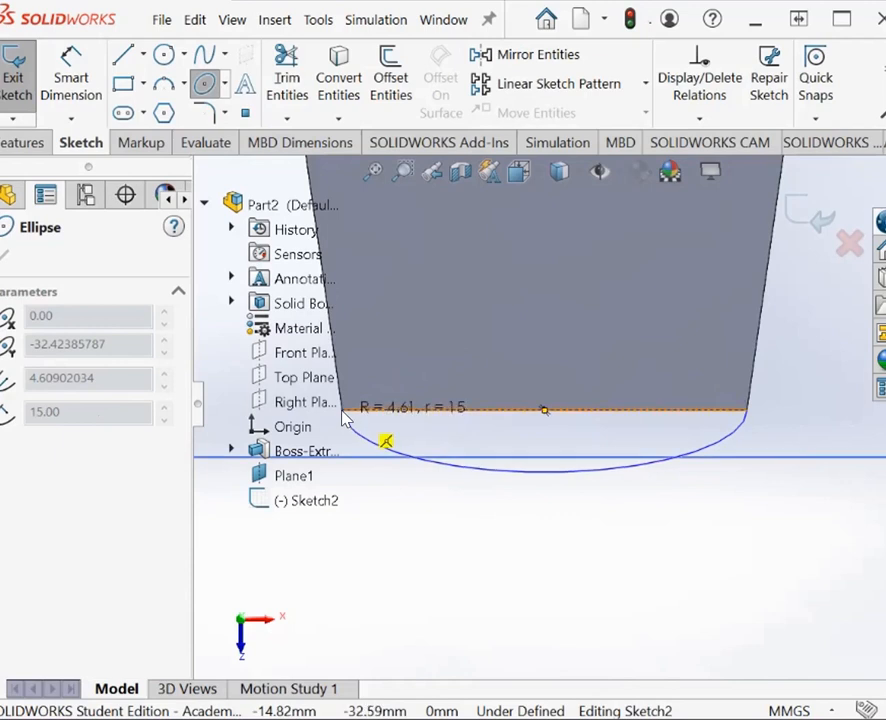
Step: Dimension the partial ellipse's bulge from the narrow end edge to its outermost point and set it to 5 mm
left_click(8, 255)
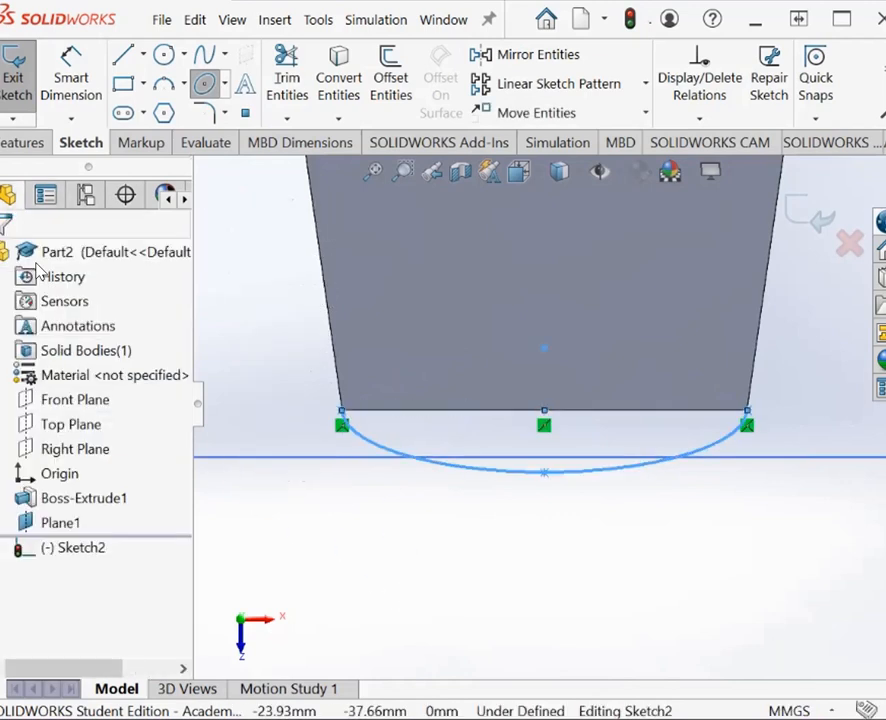
left_click(71, 78)
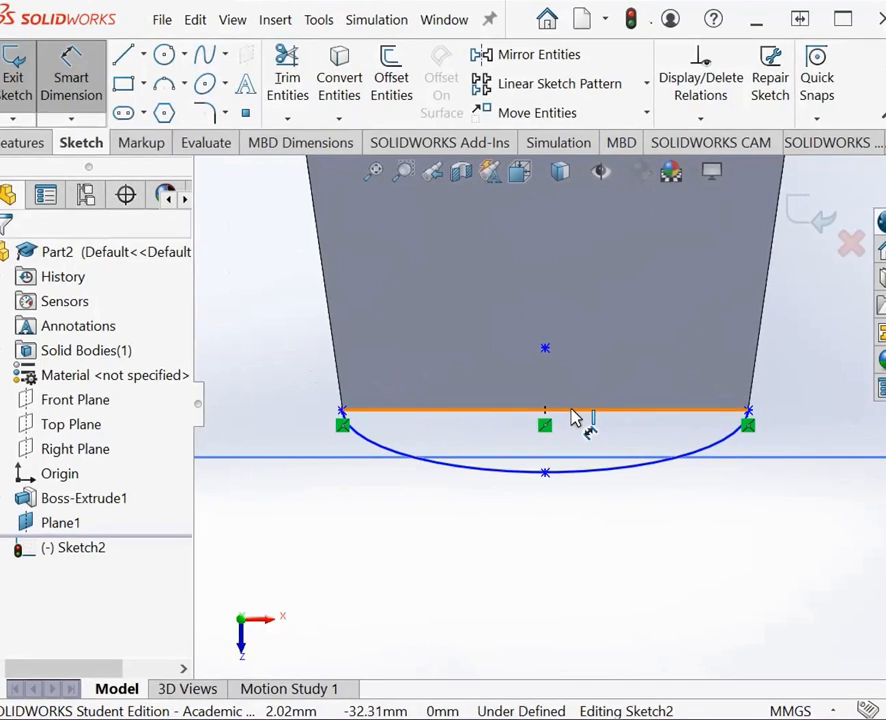
left_click(575, 418)
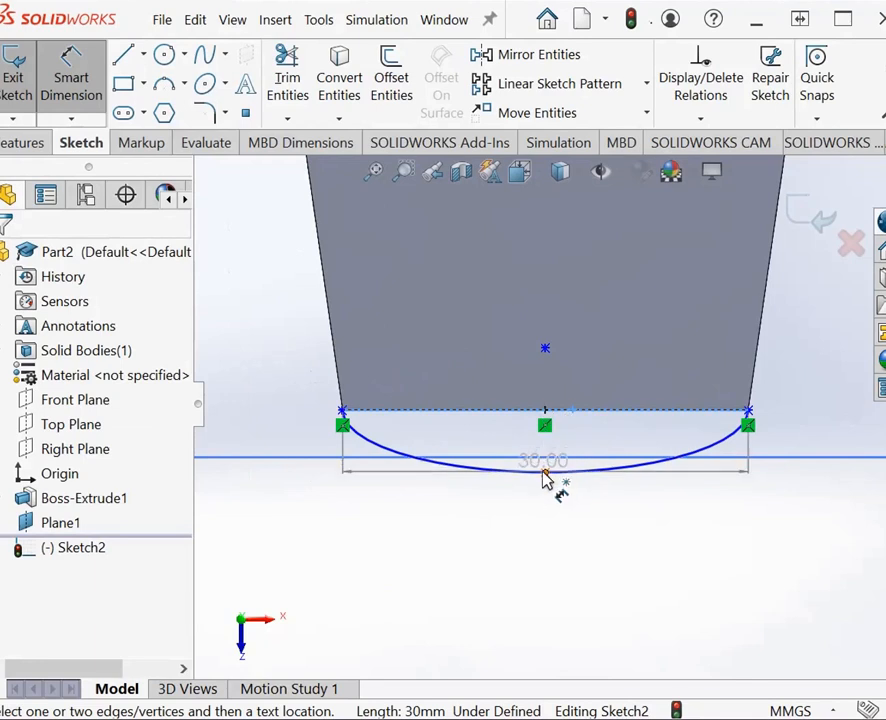
left_click(545, 474)
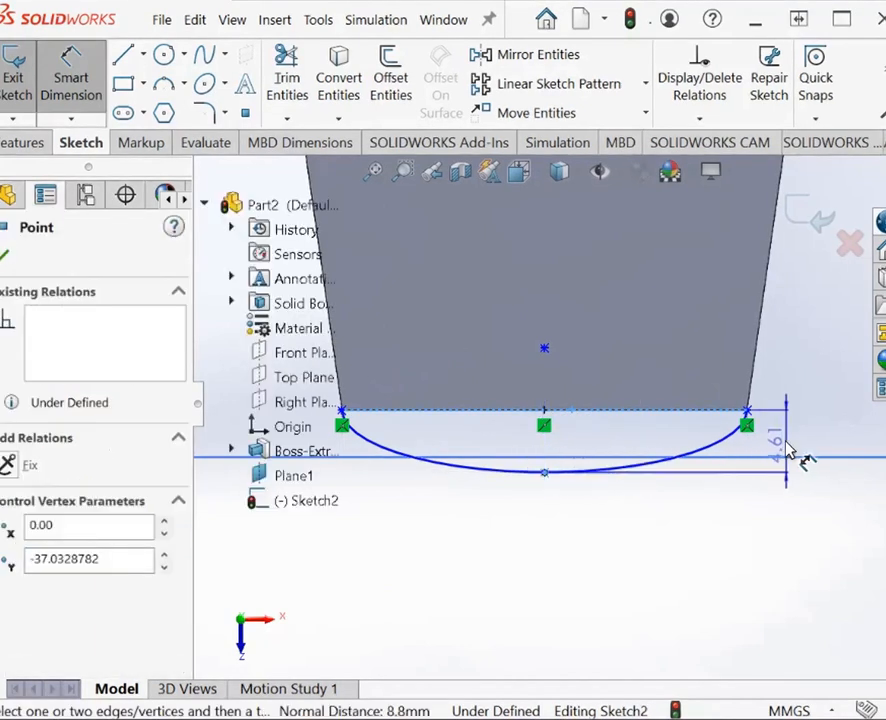
left_click(785, 442)
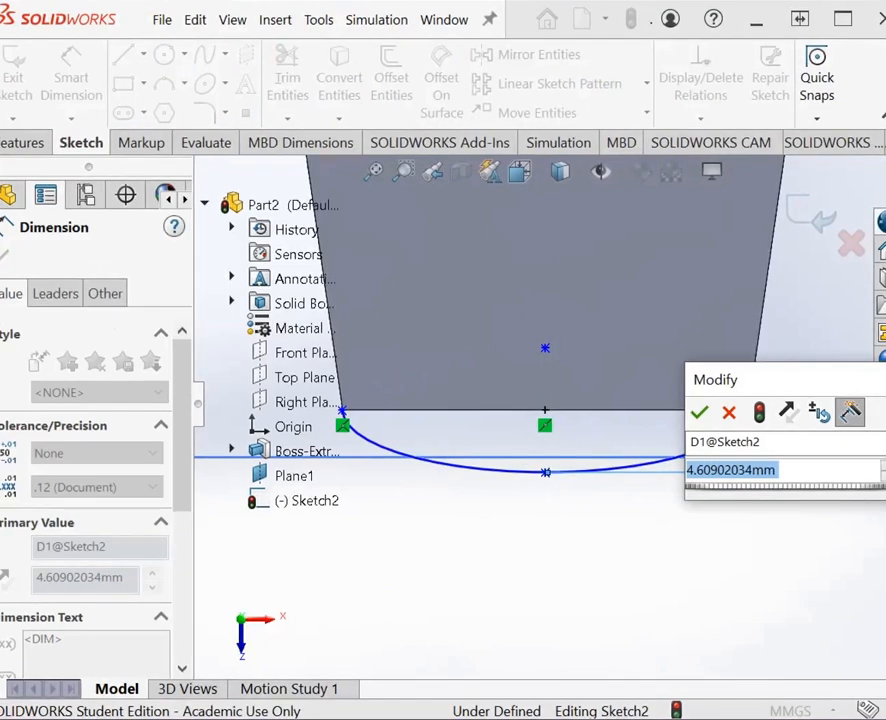
type("5")
key("Return")
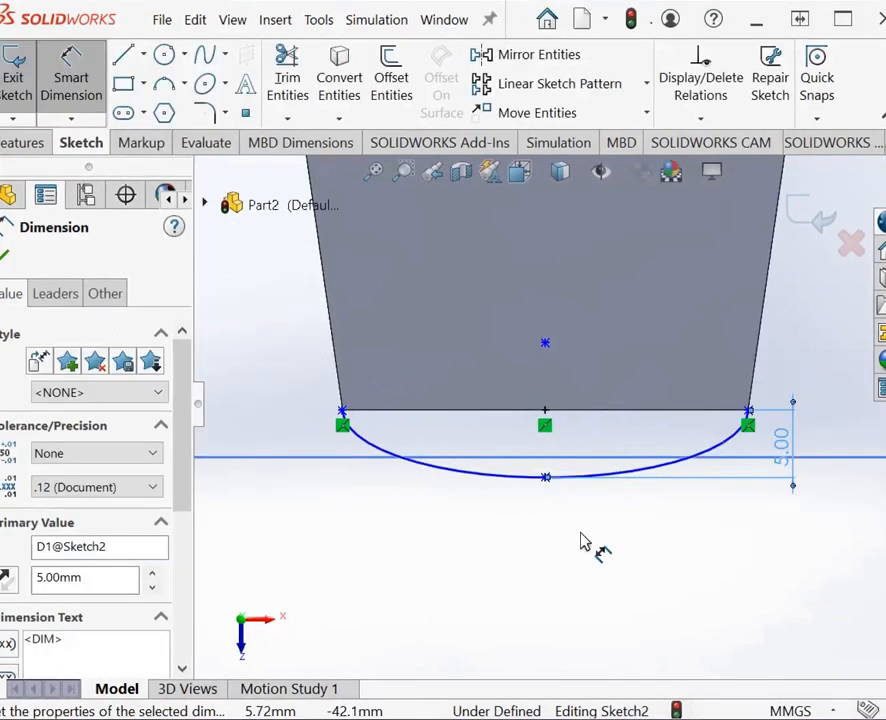
key("Escape")
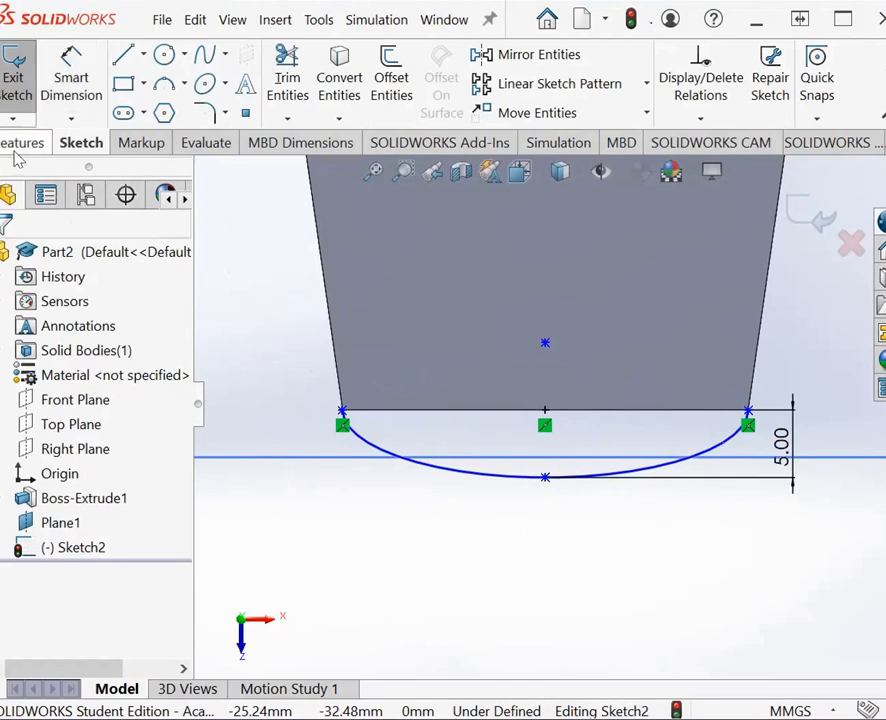
left_click(18, 143)
left_click(20, 98)
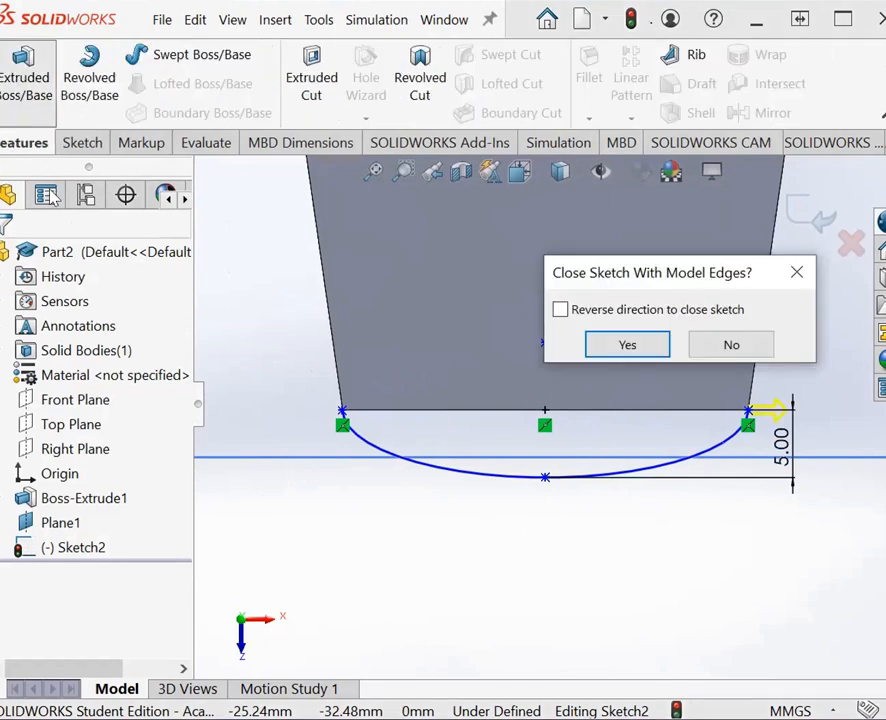
left_click(731, 346)
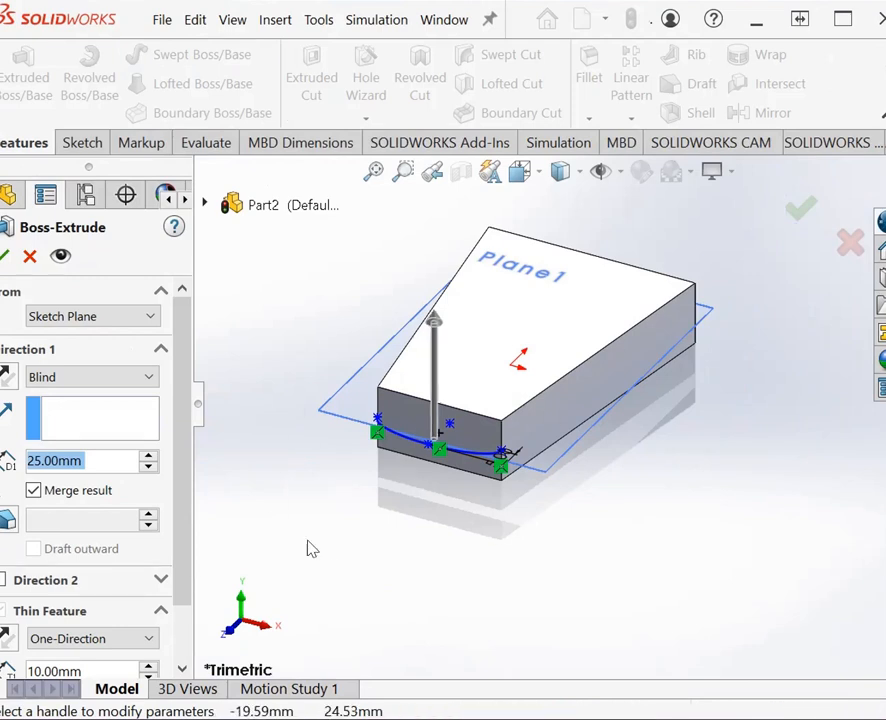
left_click(30, 258)
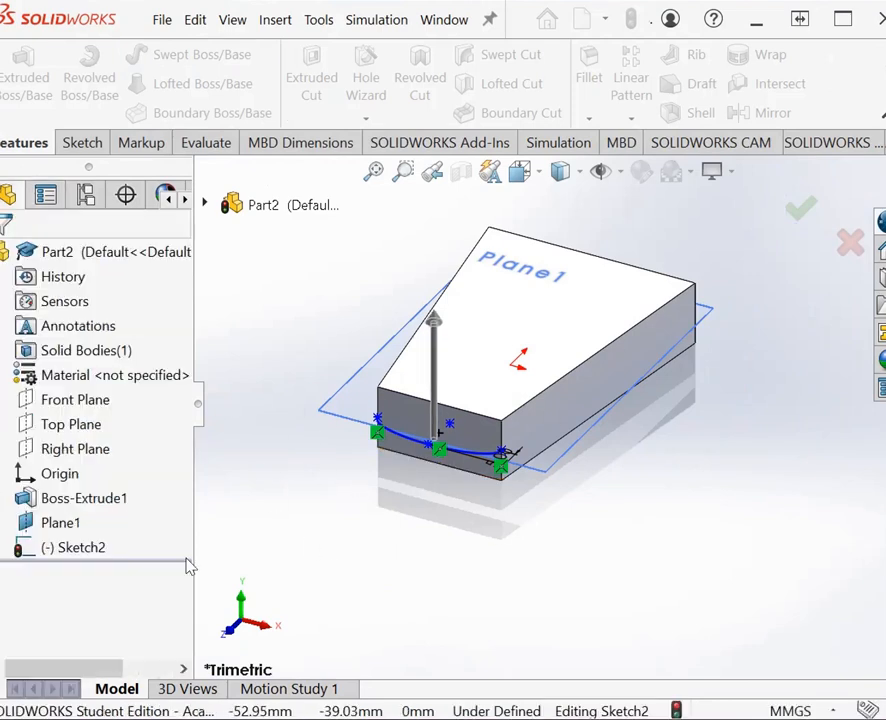
Step: Draw a straight horizontal line joining the partial ellipse's two endpoints along the narrow end edge to close the profile
left_click(548, 175)
left_click(453, 380)
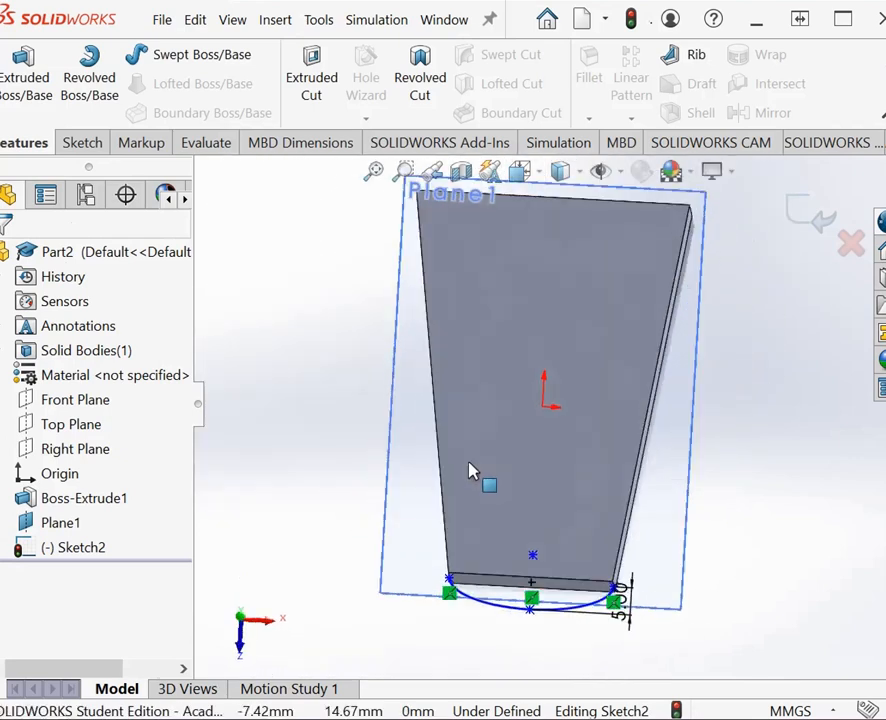
left_click(402, 171)
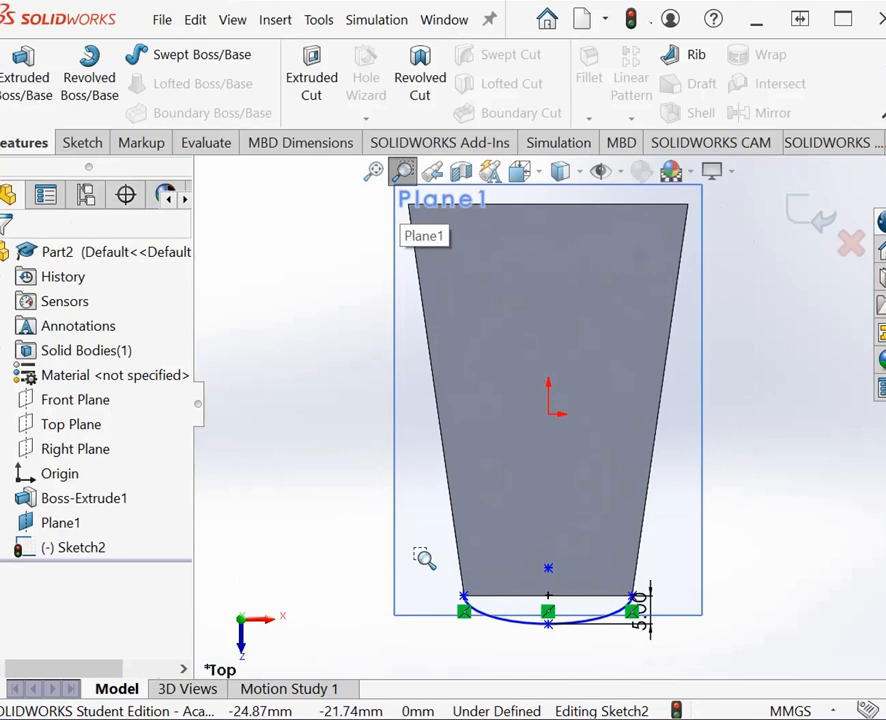
left_click_drag(424, 559, 724, 676)
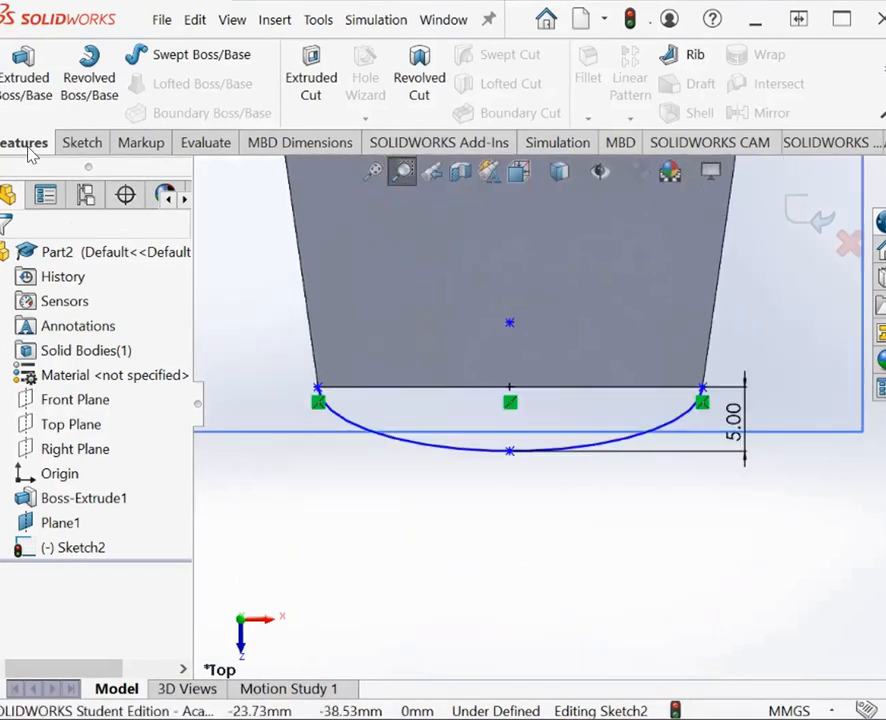
left_click(82, 142)
left_click(123, 54)
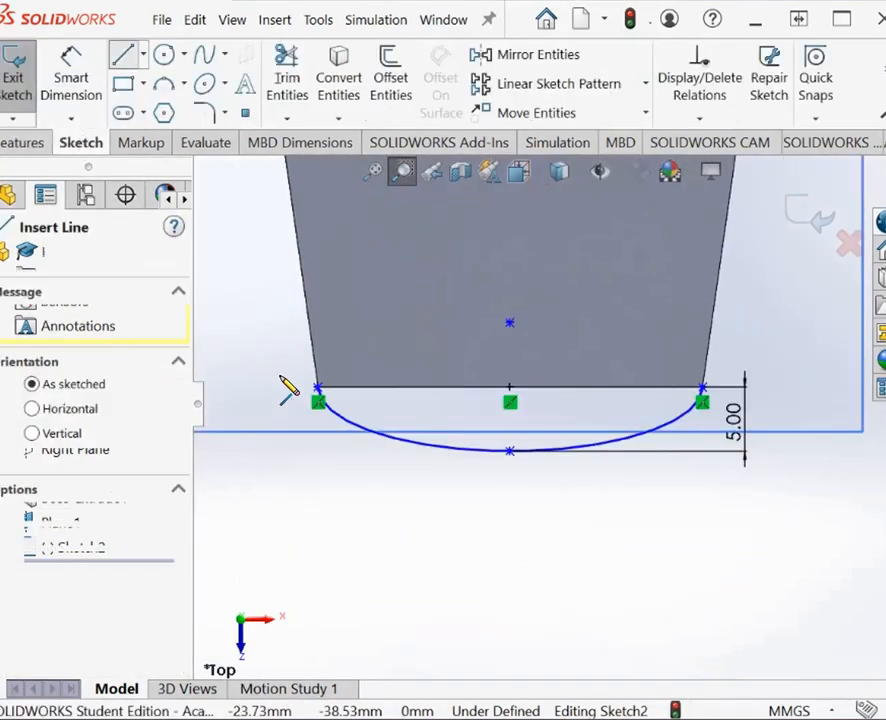
left_click(318, 390)
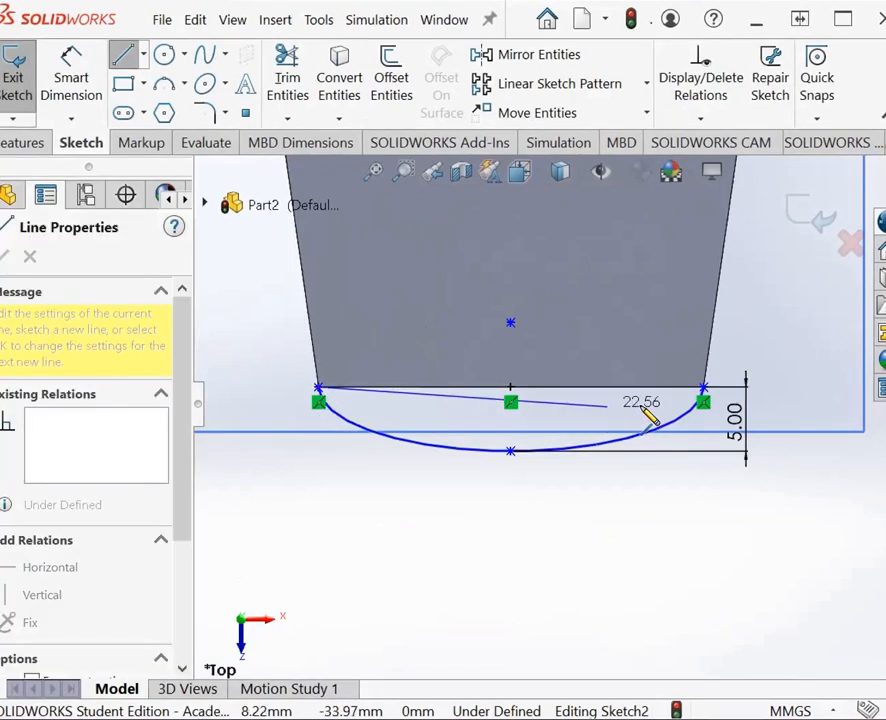
left_click(704, 392)
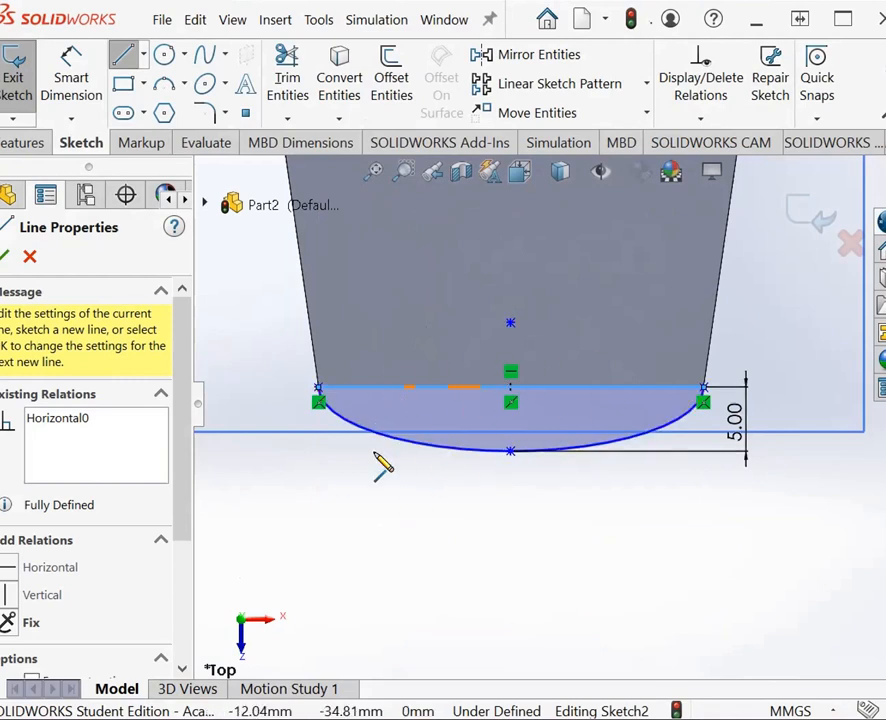
left_click(4, 256)
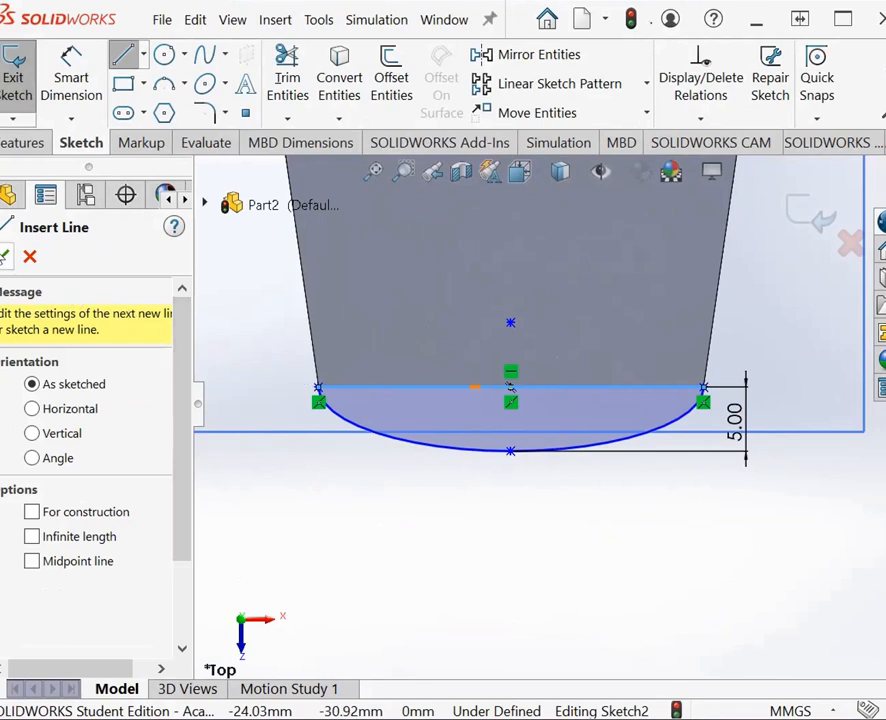
left_click(5, 256)
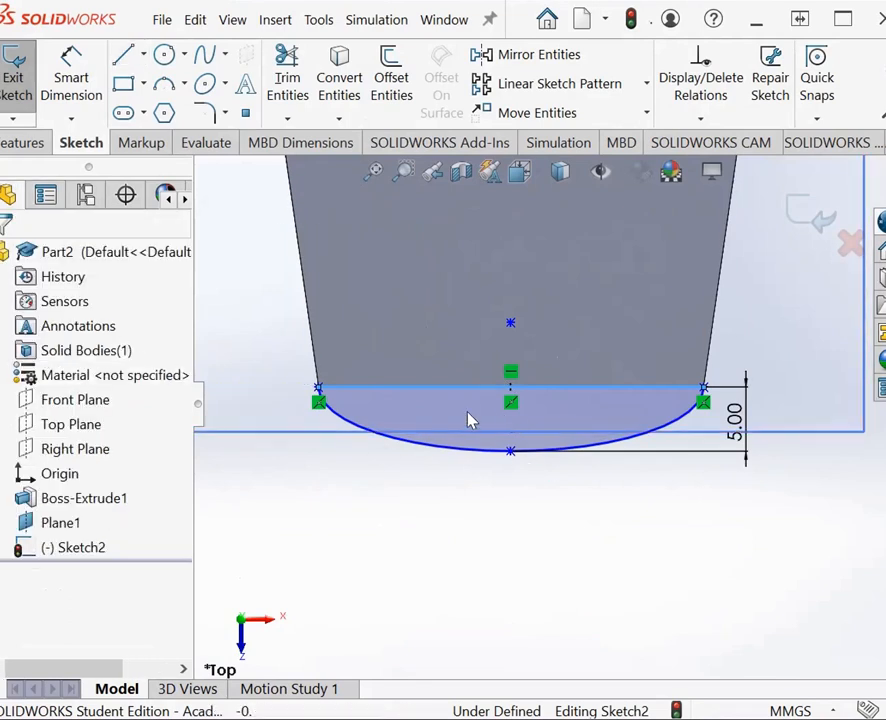
Step: Start a merged boss extrusion of the closed half-ellipse profile with a blind depth of 2 mm in Direction 1
left_click(24, 142)
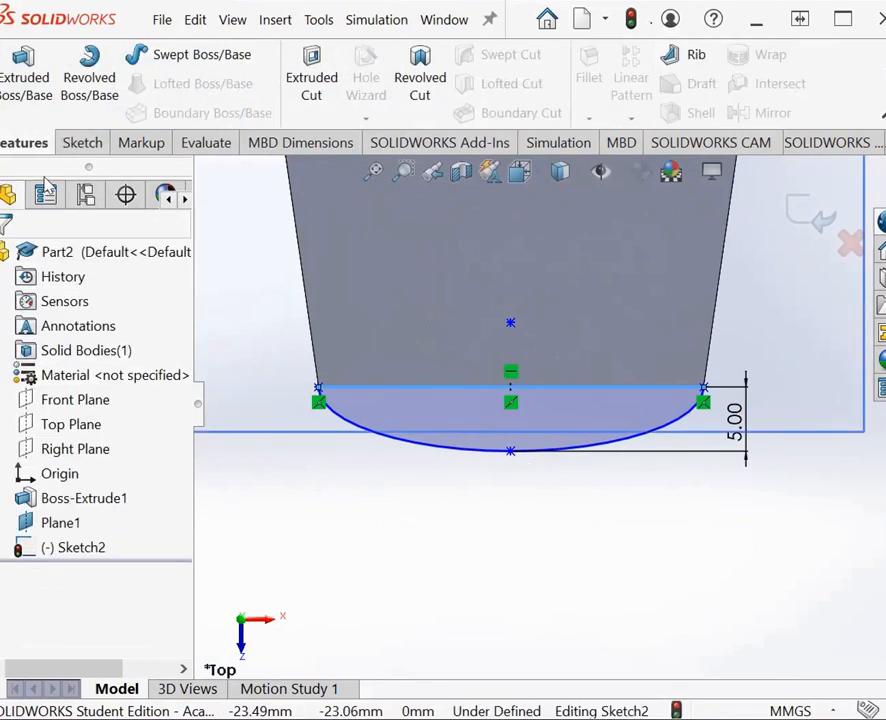
left_click(32, 86)
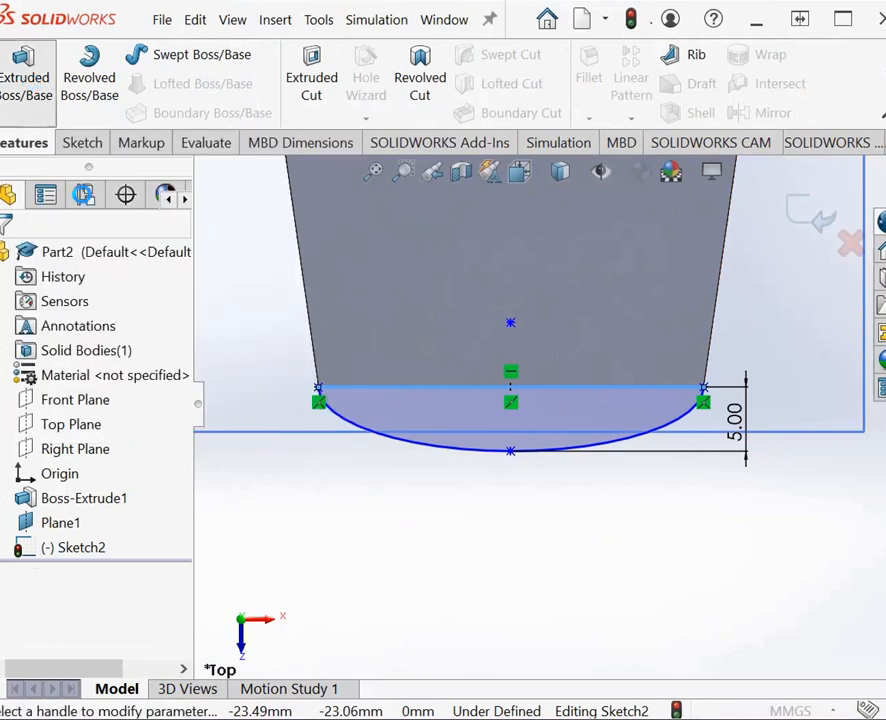
right_click(660, 556)
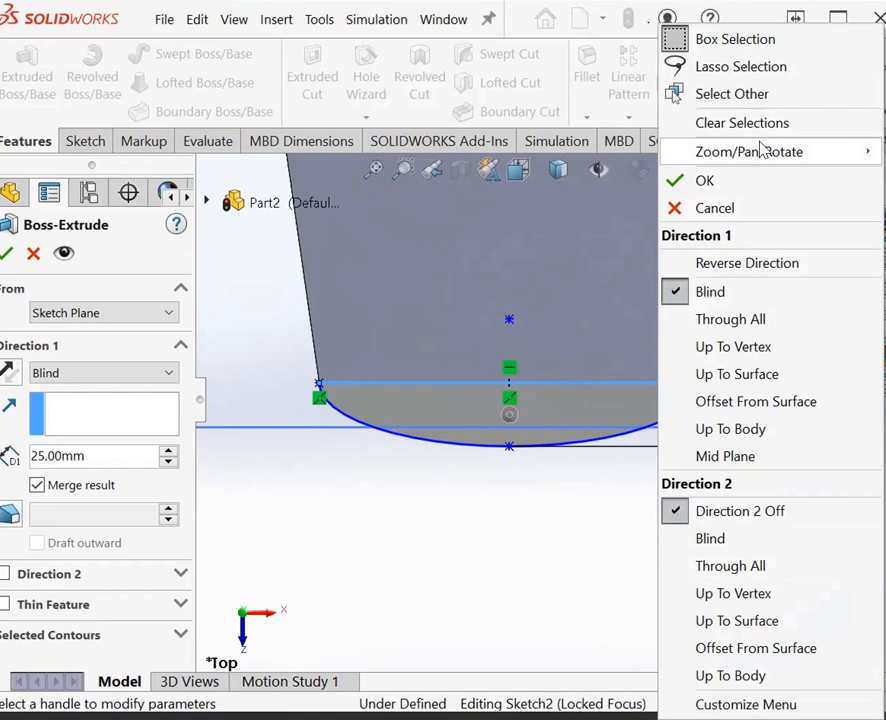
mouse_move(762, 151)
left_click(840, 265)
left_click_drag(520, 510, 576, 468)
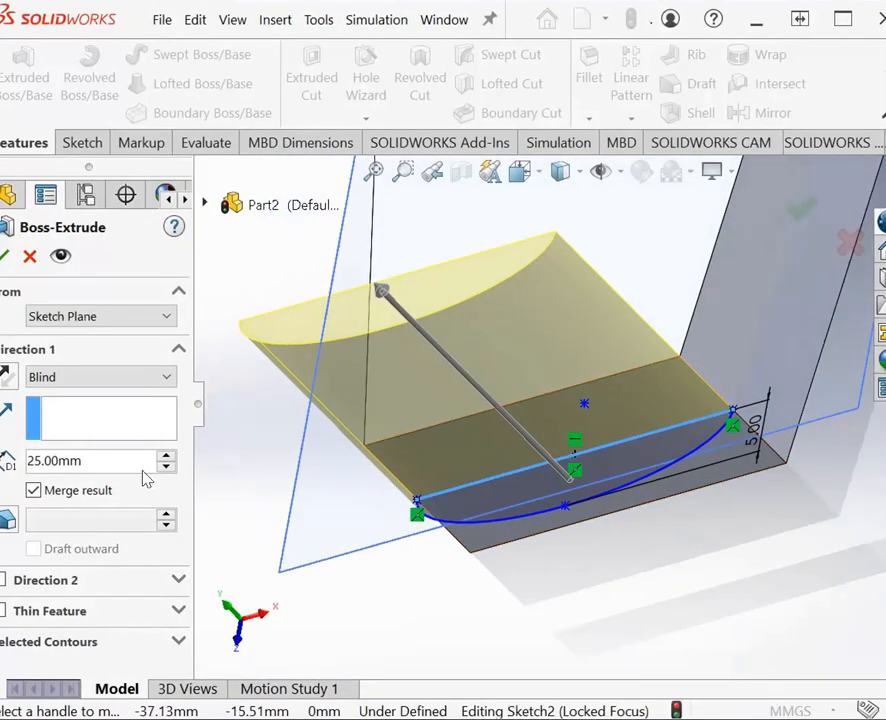
left_click(42, 466)
left_click(40, 462)
Step: Add a blind Direction 2 of 2 mm to the half-ellipse extrusion and finish the feature
left_click(2, 582)
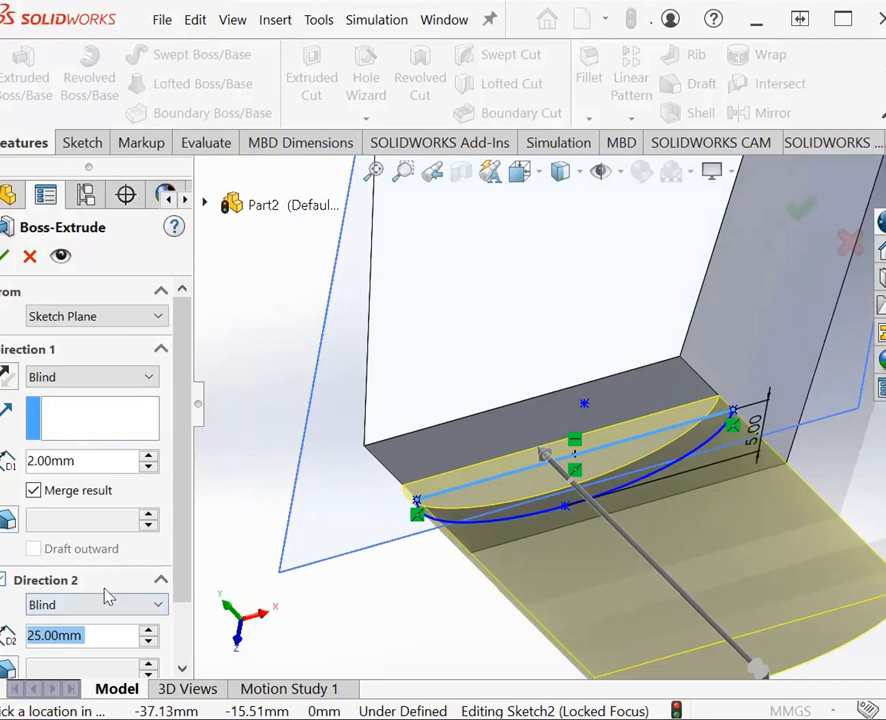
left_click(37, 636)
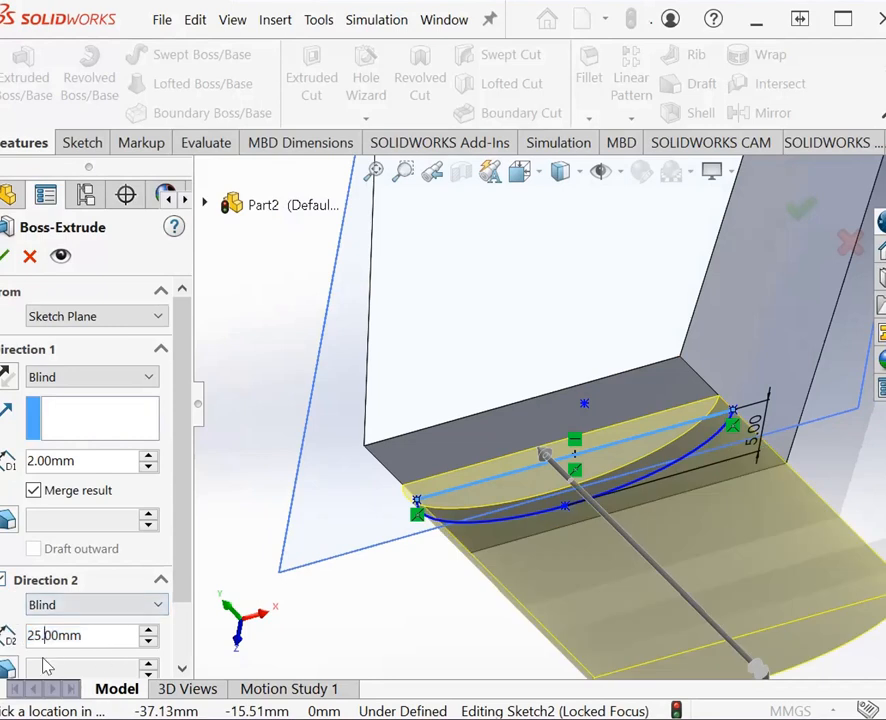
key("BackSpace")
key("Return")
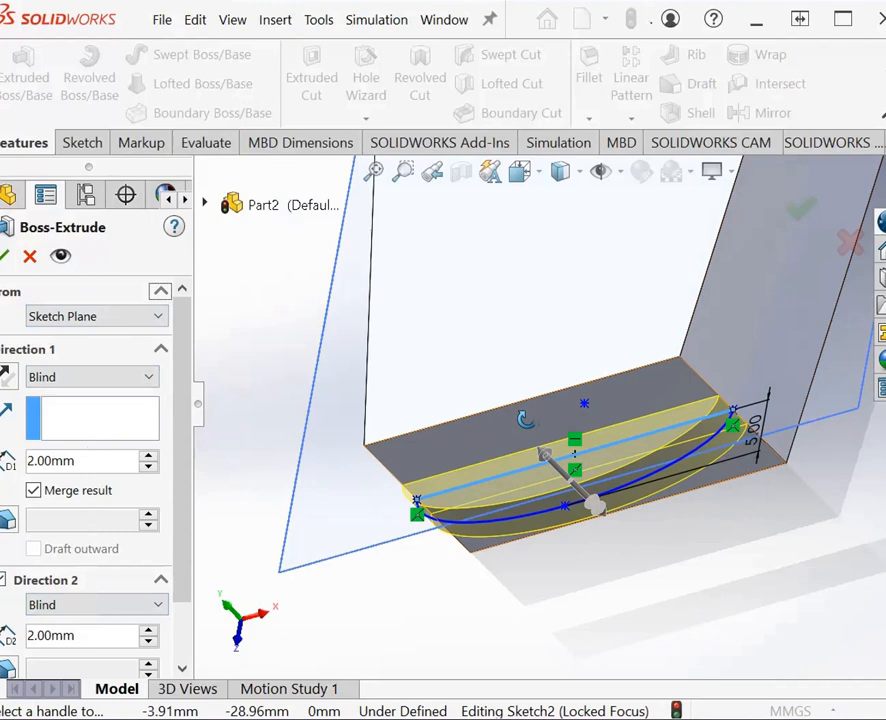
left_click(6, 257)
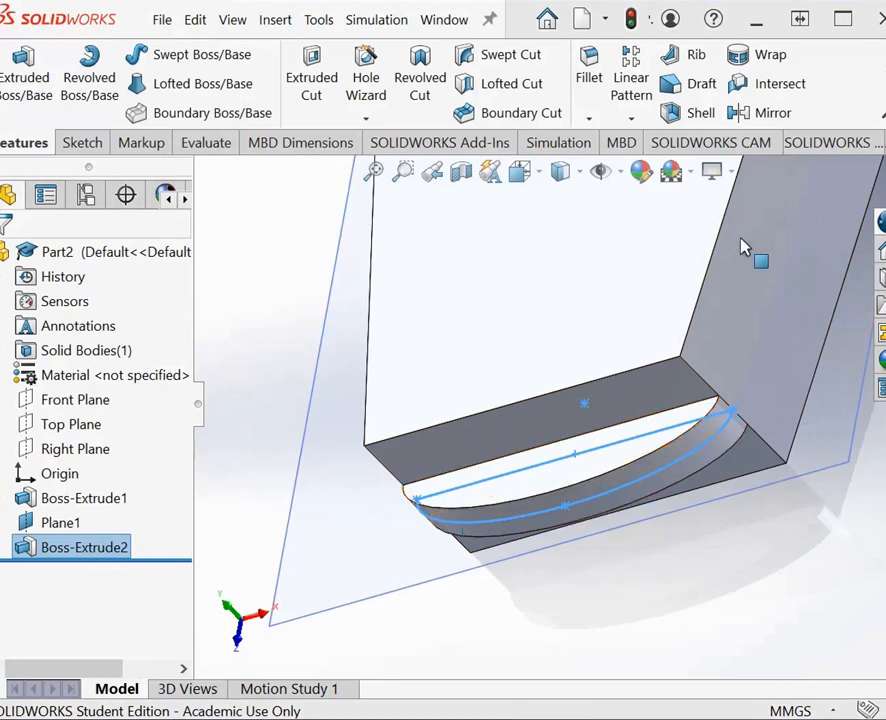
Step: Start a new sketch on the base body's broad tapered face, working at its narrow end
left_click(88, 143)
left_click(15, 72)
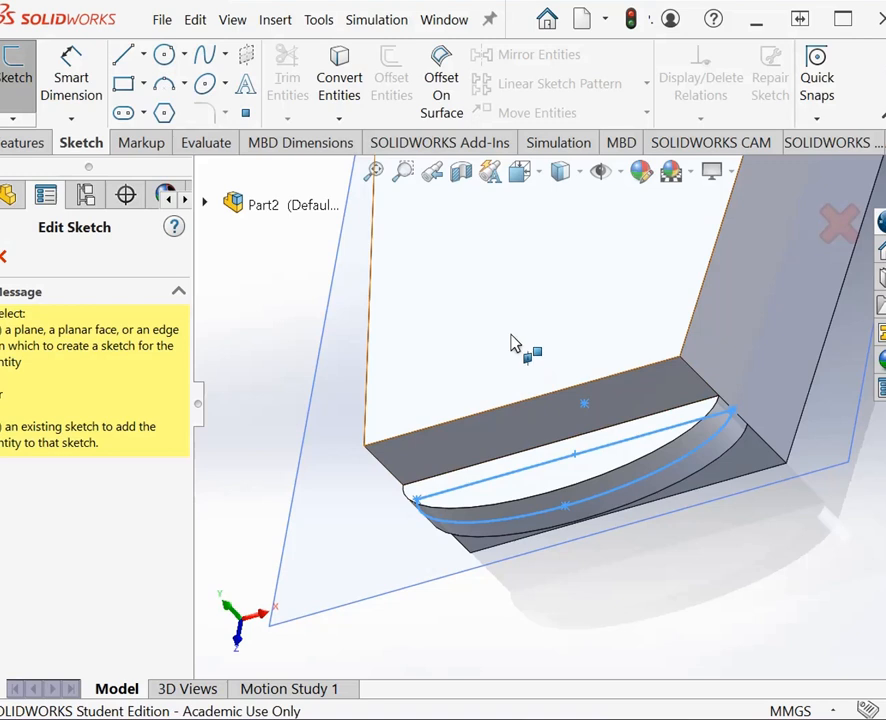
left_click(511, 343)
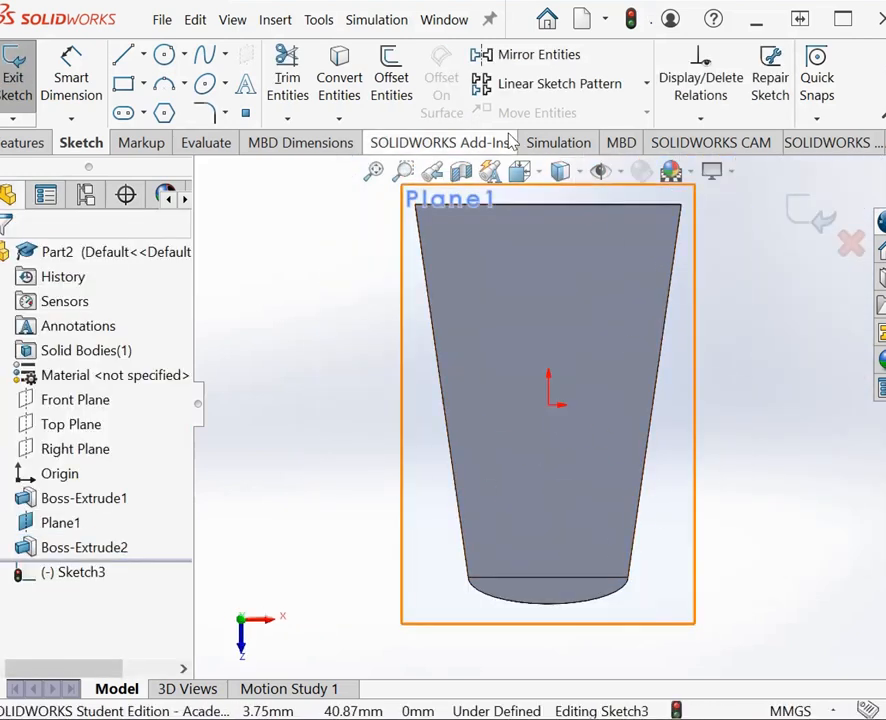
left_click(402, 171)
left_click_drag(414, 544, 690, 668)
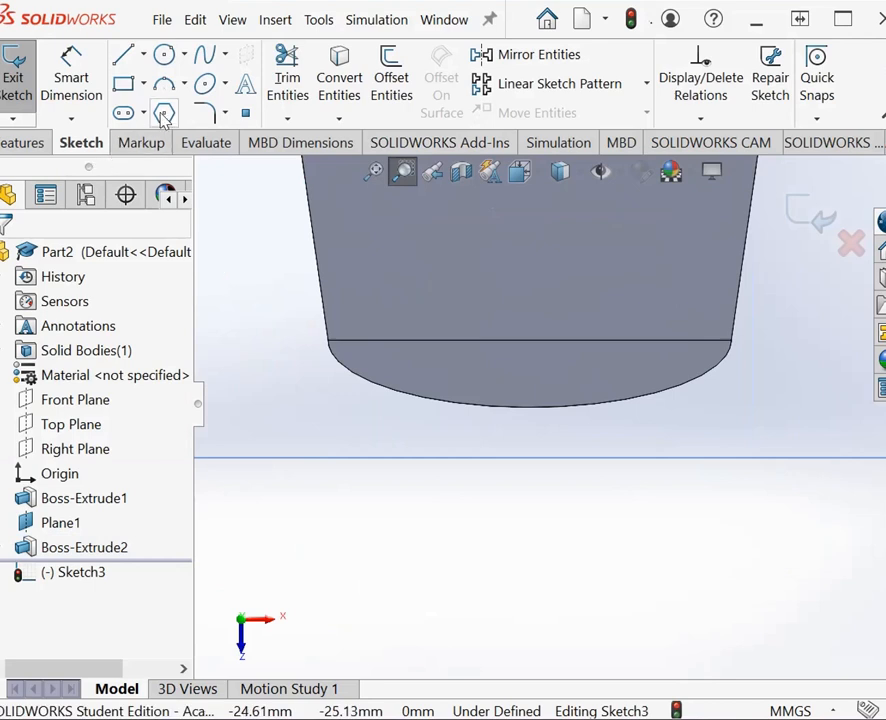
Step: Sketch a full ellipse centered on the narrow end edge's midpoint, with semi-axes about 12 mm along the edge and 3.5 mm across
left_click(226, 85)
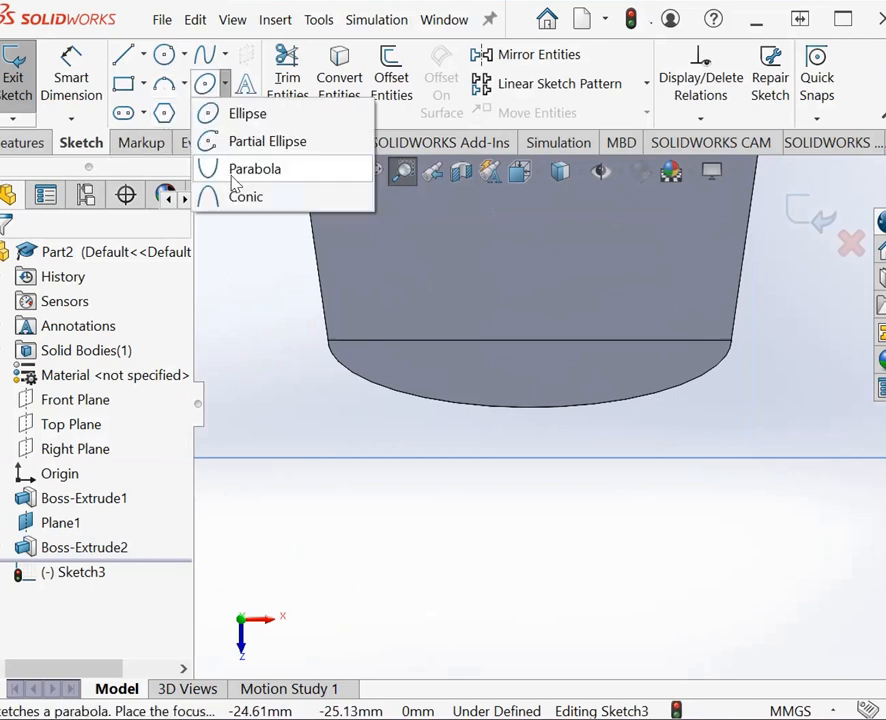
left_click(240, 115)
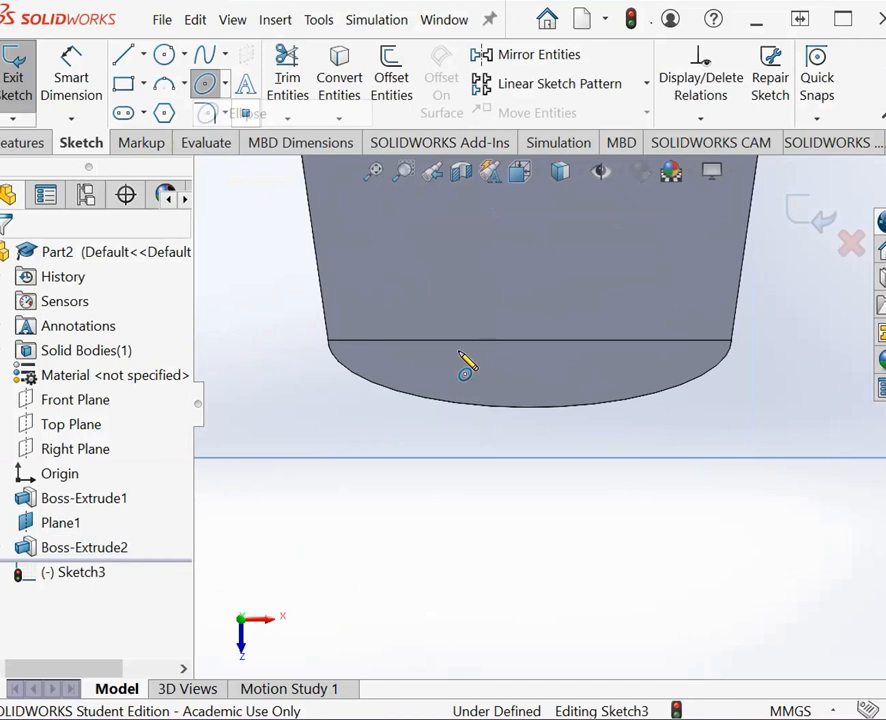
left_click(529, 340)
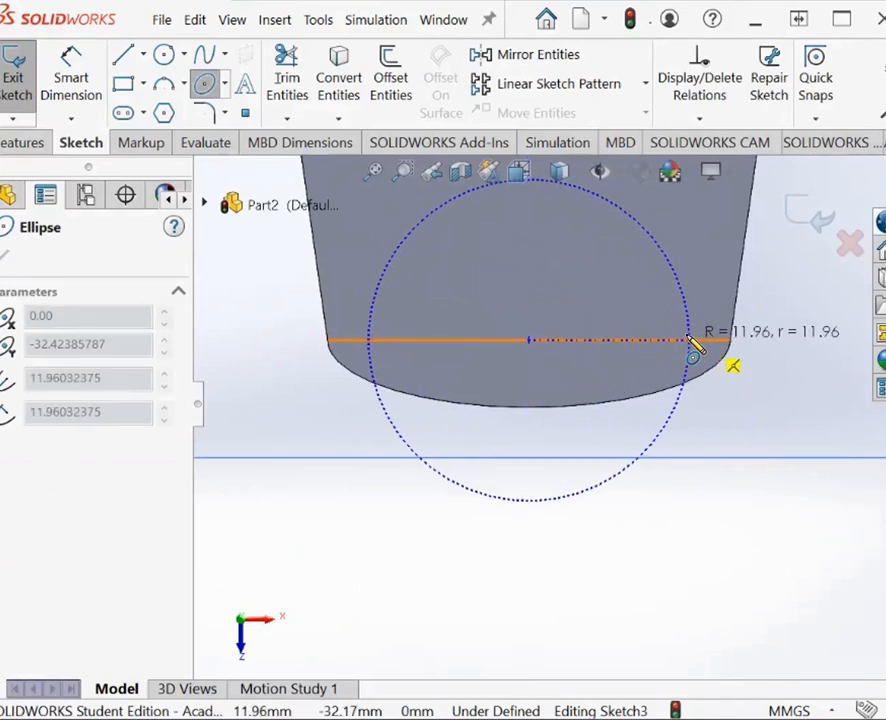
left_click(688, 338)
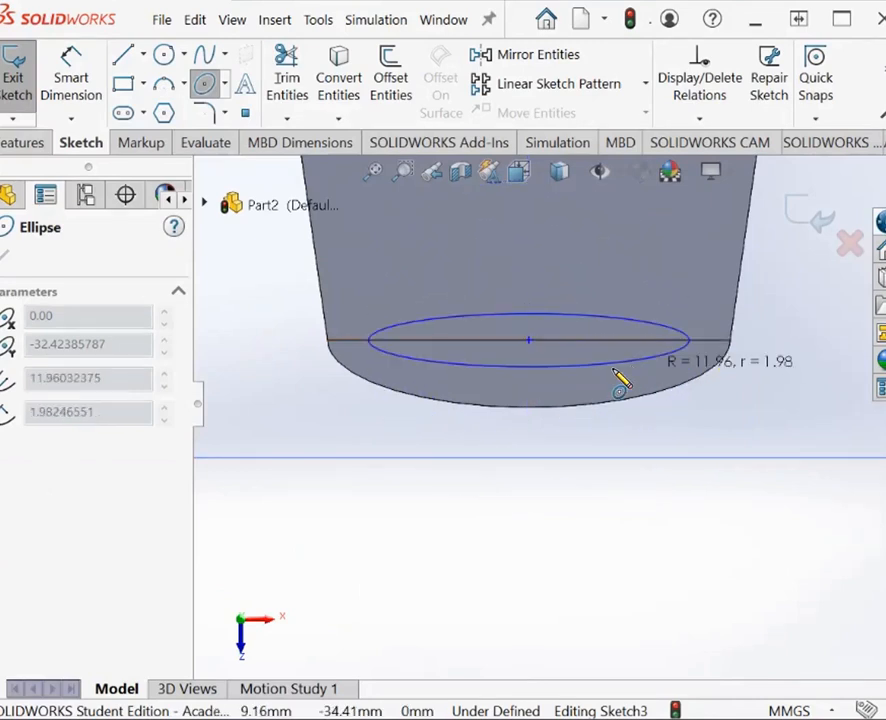
left_click(534, 396)
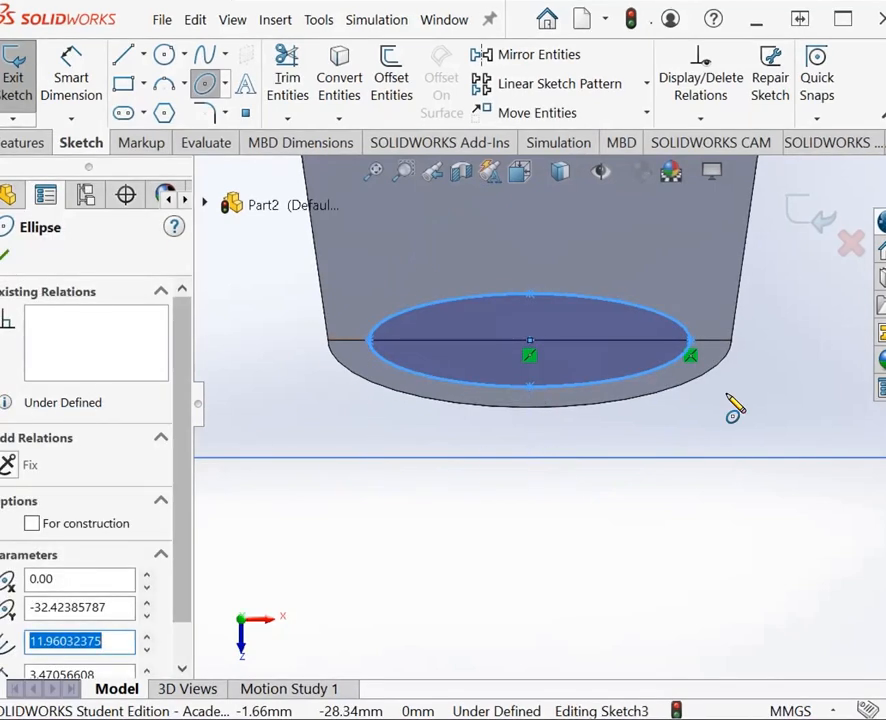
left_click(5, 258)
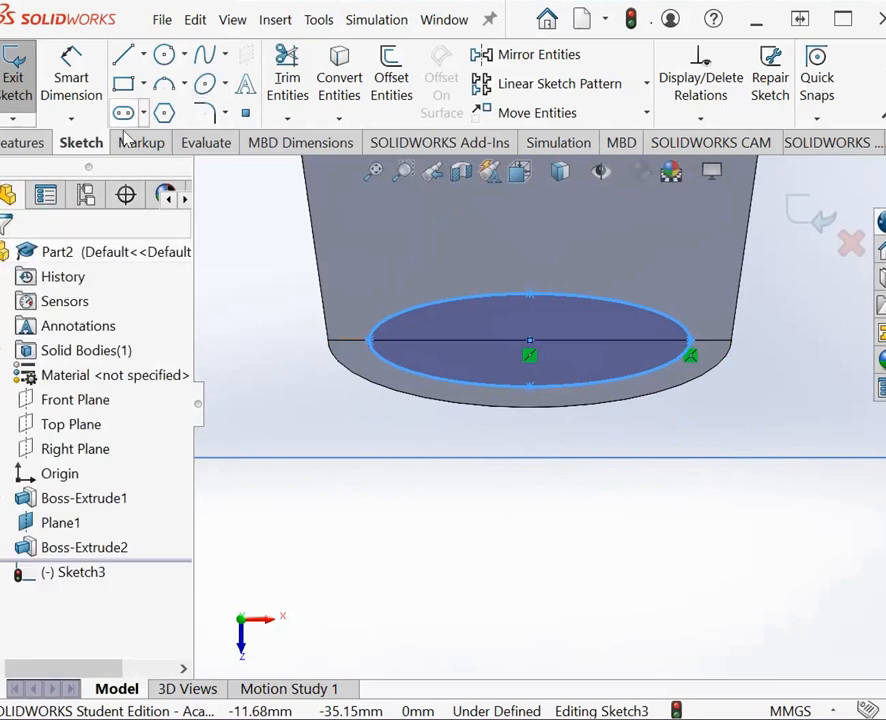
Step: Dimension the ellipse from its center point to its lower vertex at 3.5 mm
left_click(73, 97)
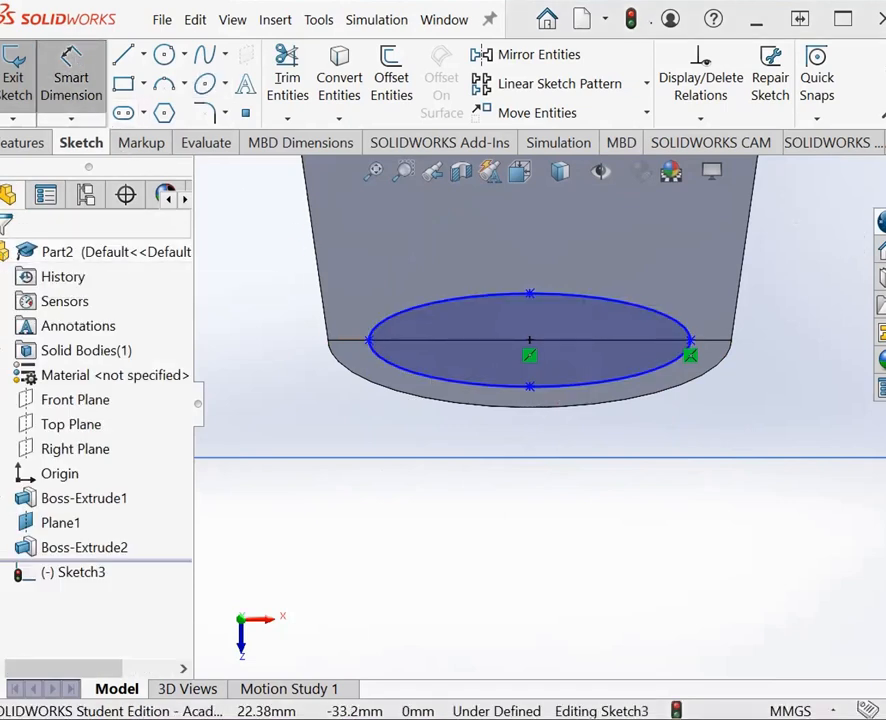
left_click(530, 346)
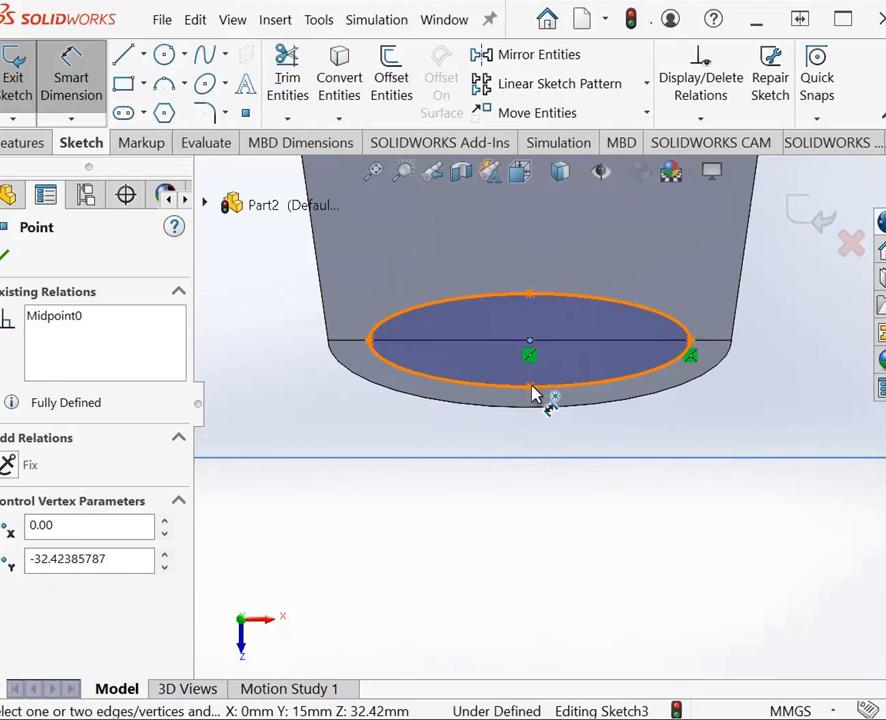
left_click(530, 389)
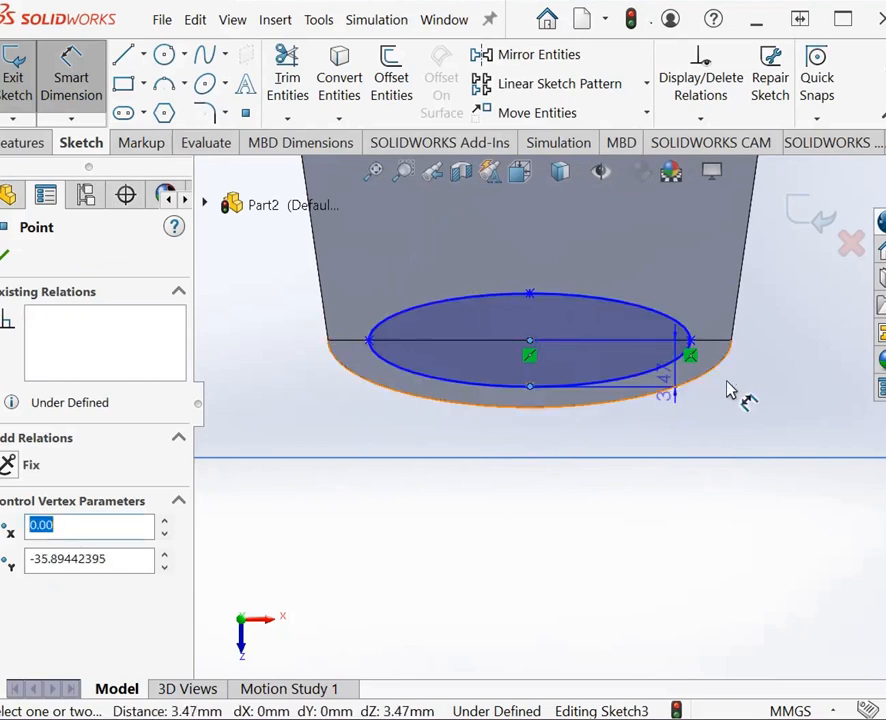
left_click(786, 427)
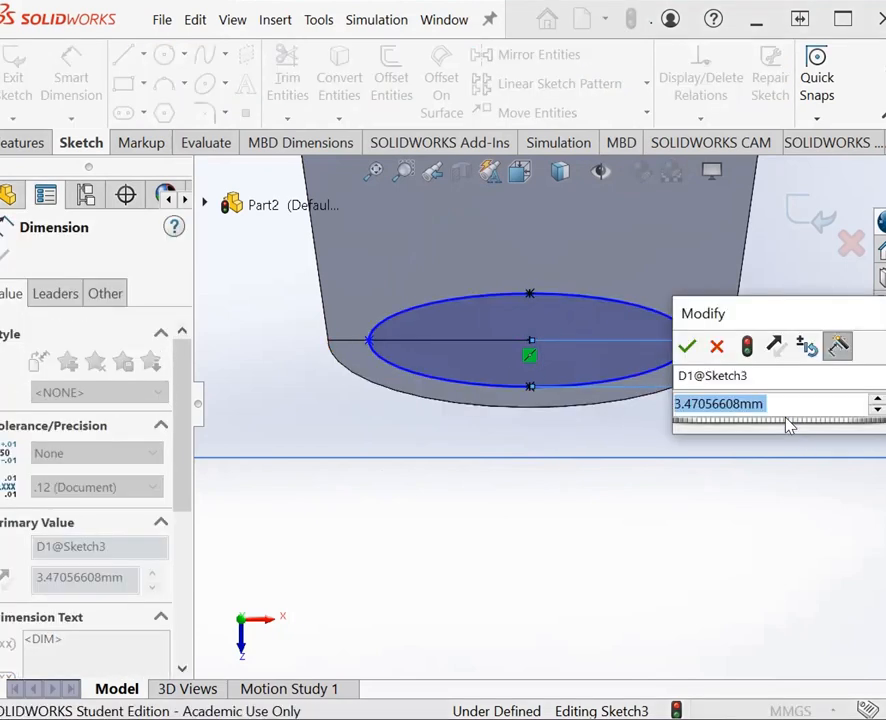
type("3.5")
key("Return")
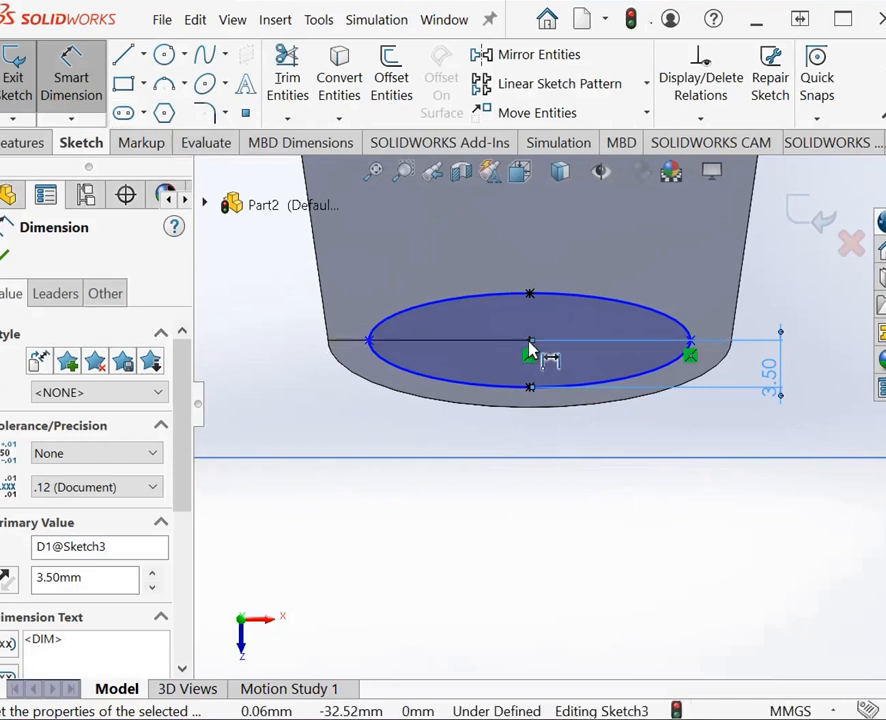
Step: Reattach one end of the ellipse's vertical dimension to its end vertex, and delete that dimension
key("Escape")
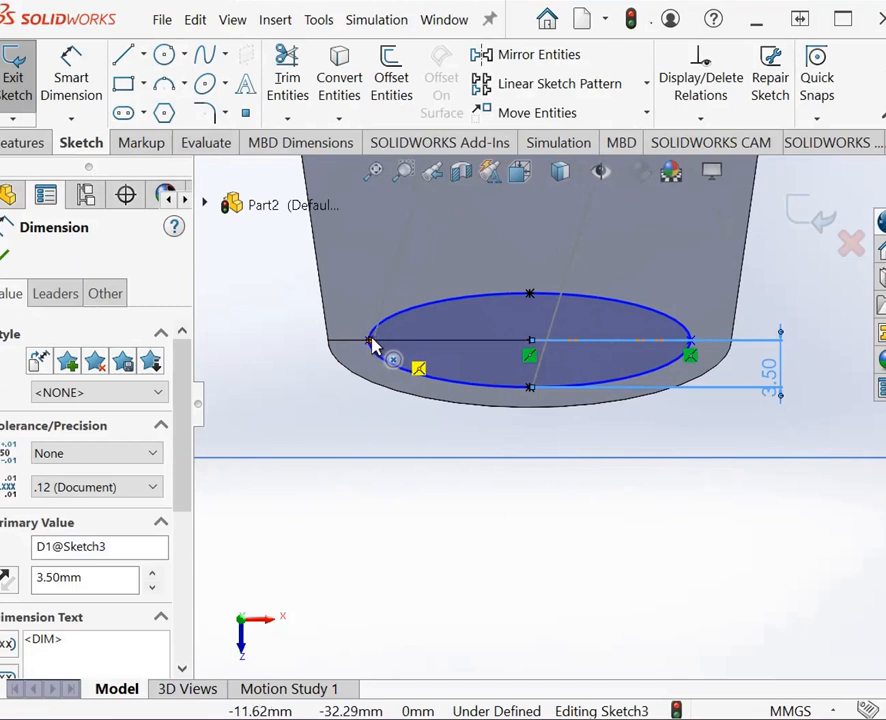
left_click(374, 343)
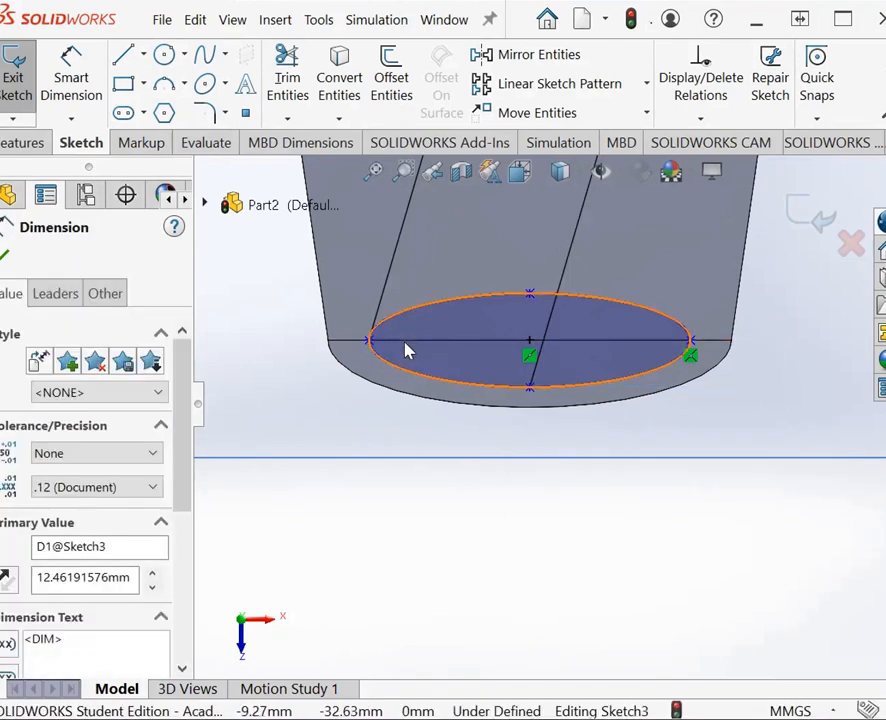
key("Escape")
scroll(547, 455, "up", 3)
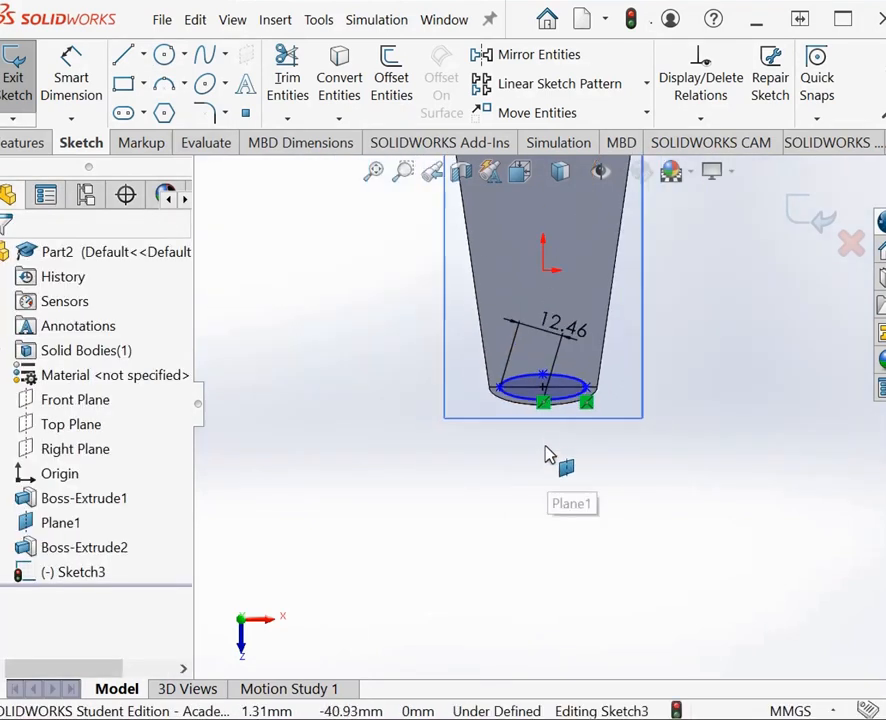
left_click(535, 334)
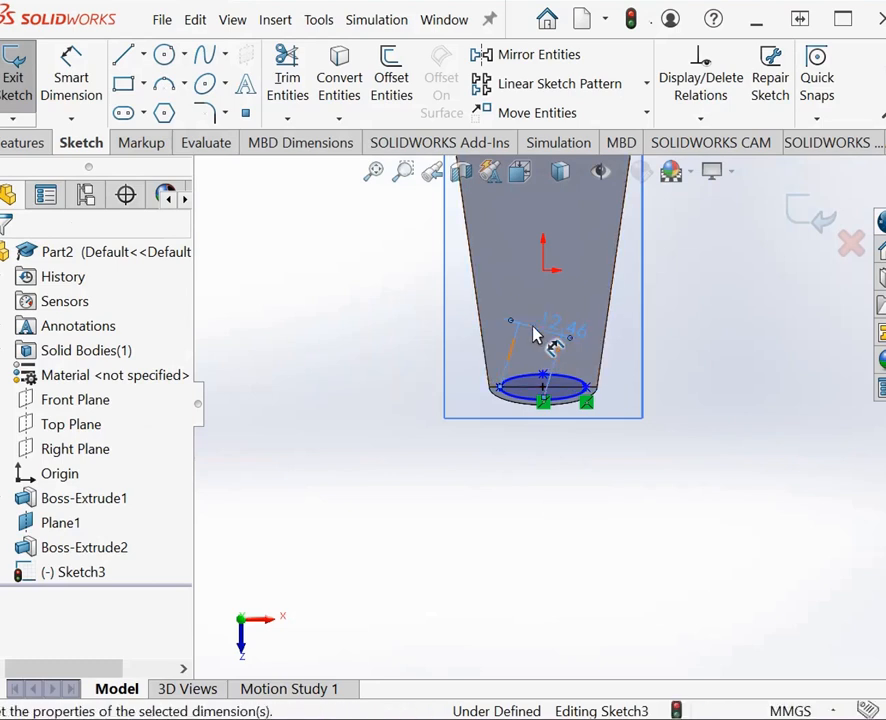
scroll(560, 405, "down", 5)
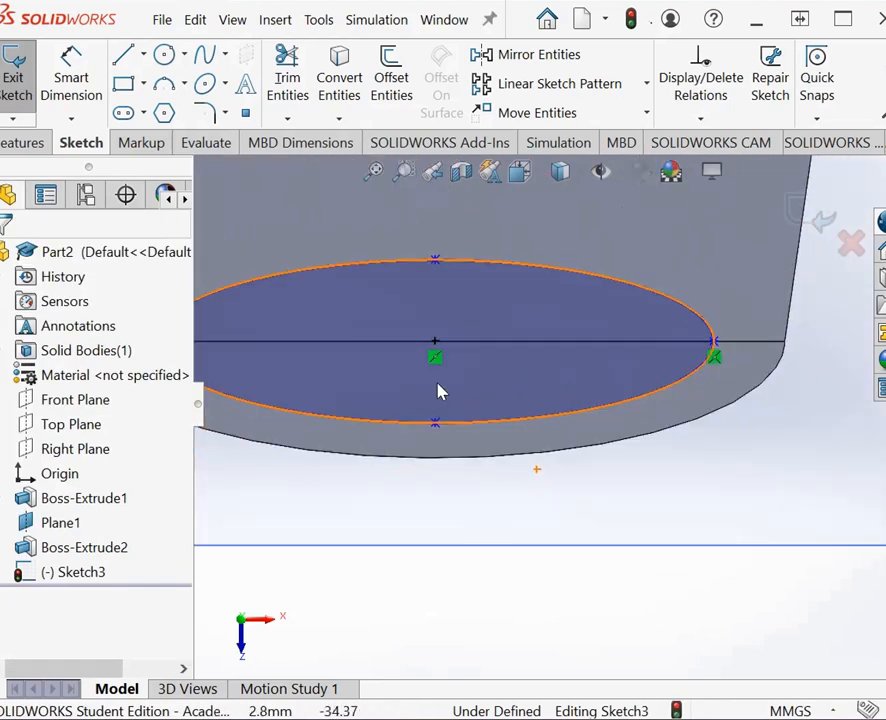
Step: Dimension the ellipse's full minor axis between its upper and lower vertices at 7 mm
left_click(71, 80)
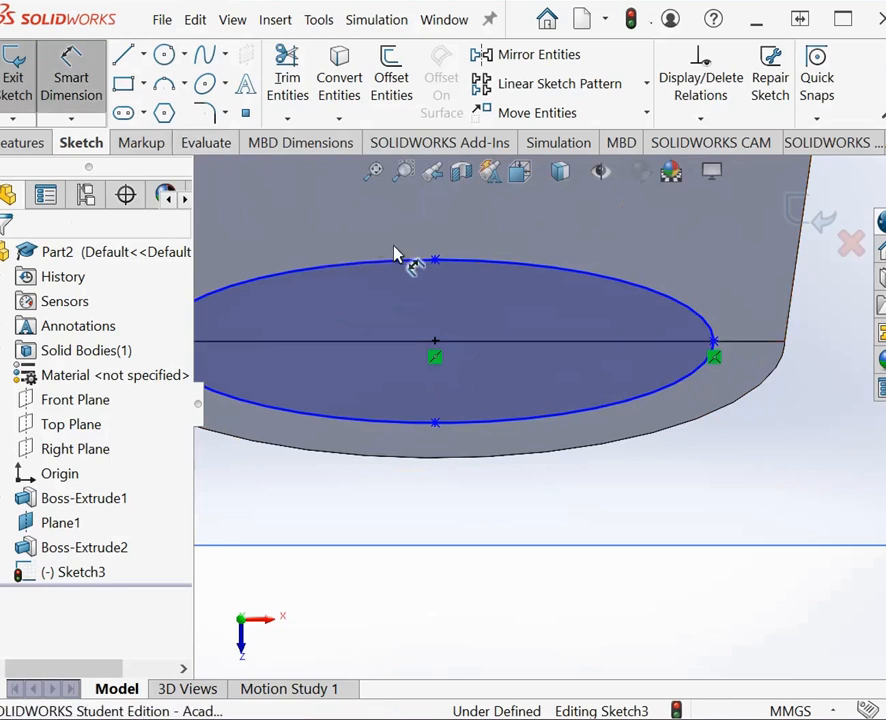
left_click(438, 424)
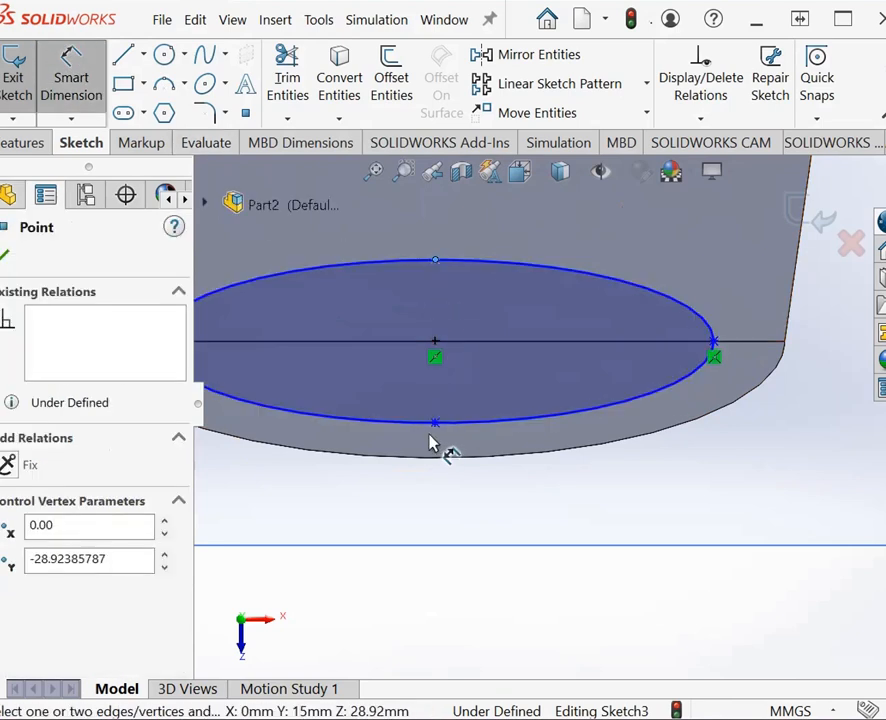
left_click(437, 425)
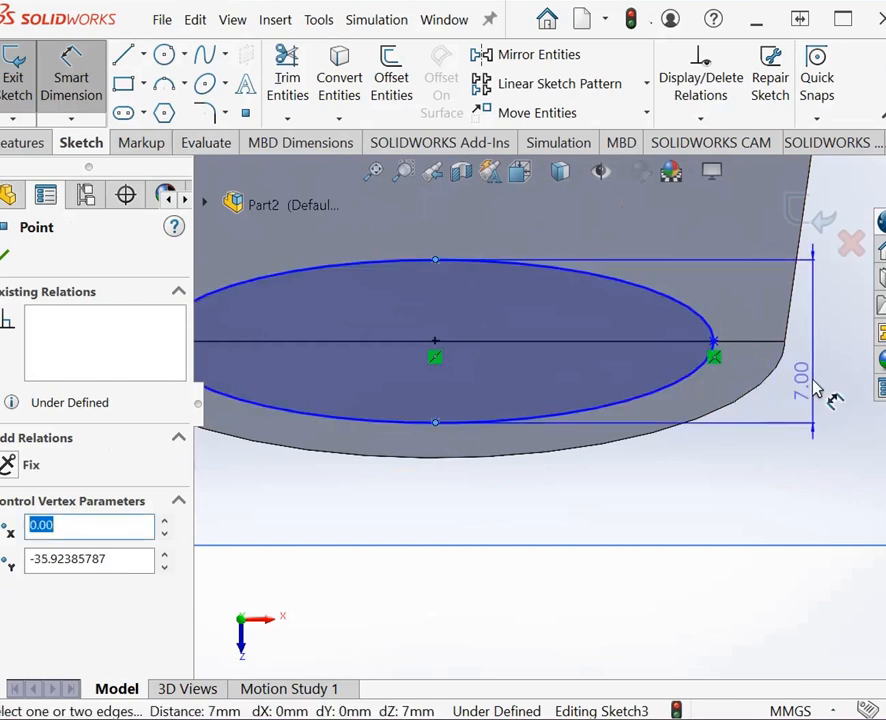
left_click(822, 395)
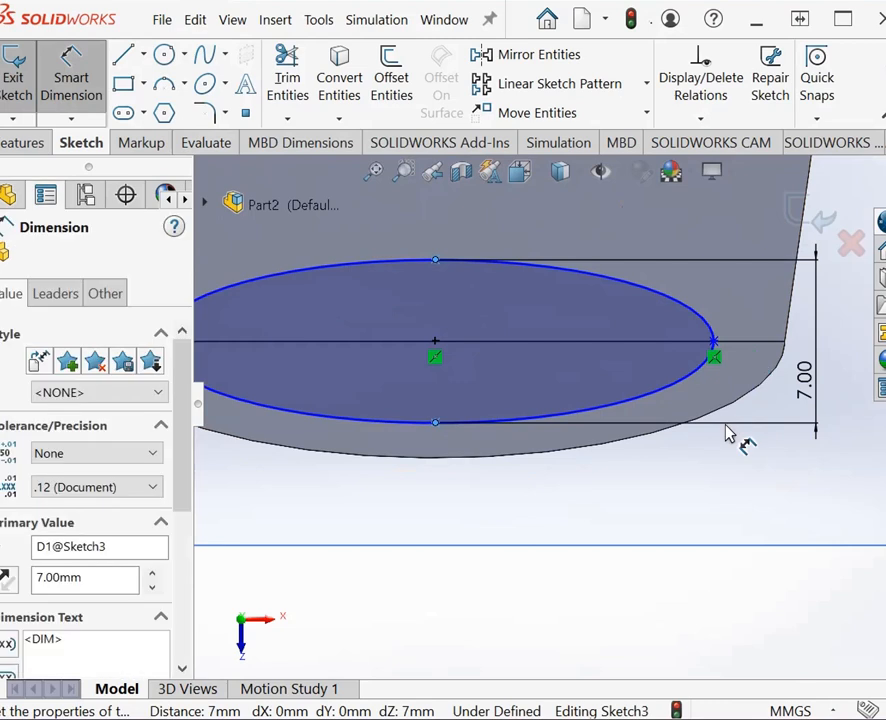
key("Return")
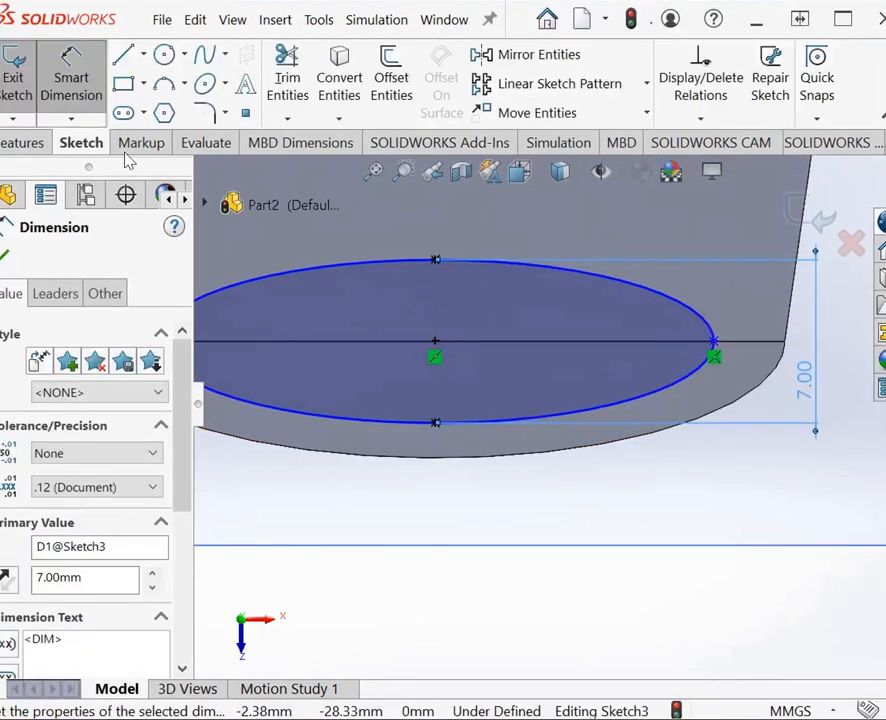
Step: Dimension the ellipse's semi-major axis from its center to the end vertex at 11.5 mm and leave the dimension tool
left_click(90, 91)
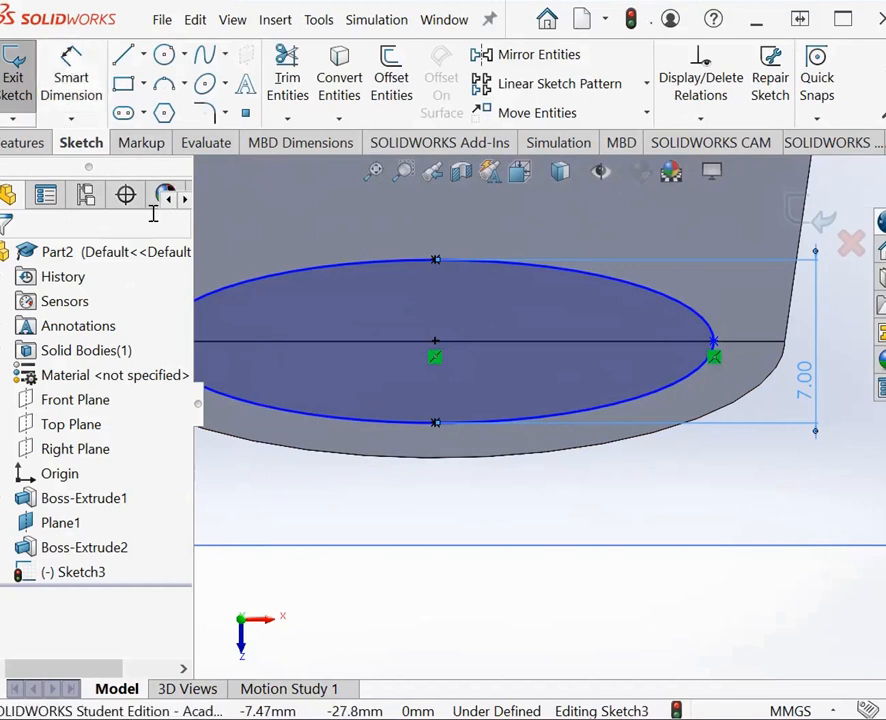
left_click(437, 345)
left_click_drag(460, 372, 716, 356)
left_click(700, 244)
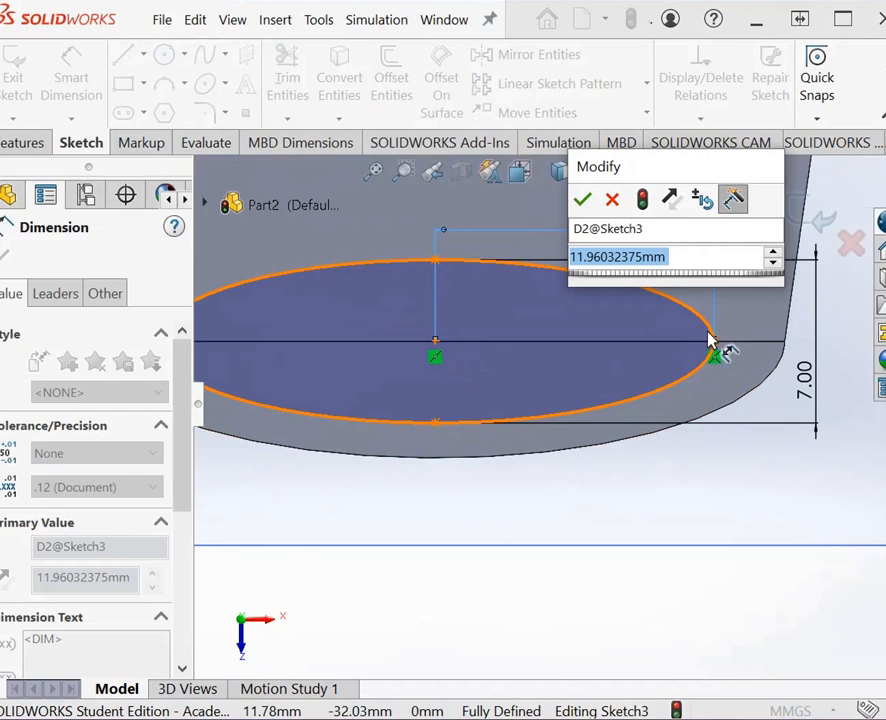
type("11.5")
key("Return")
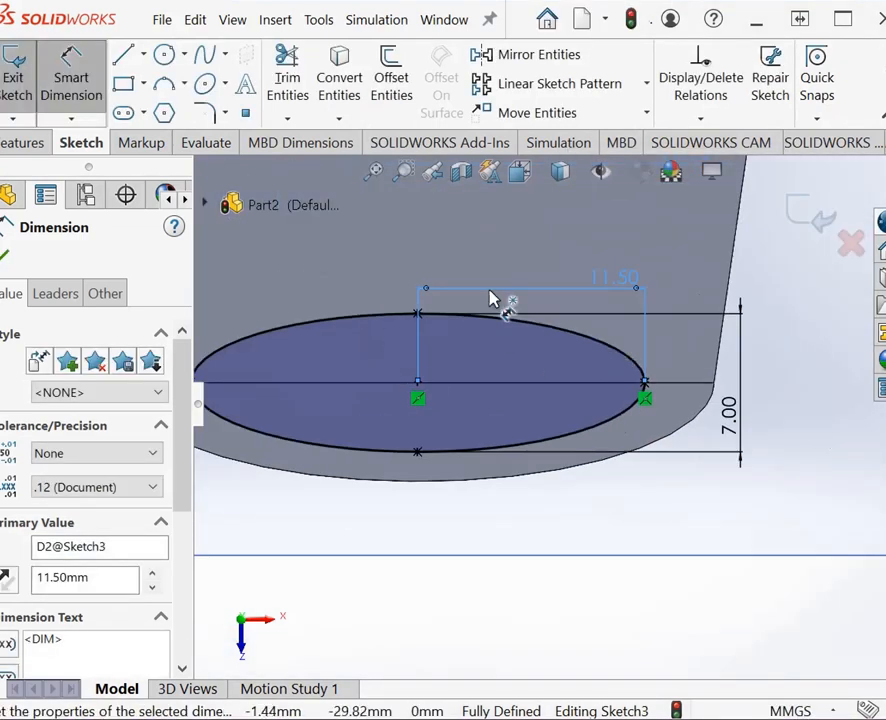
scroll(520, 370, "up", 3)
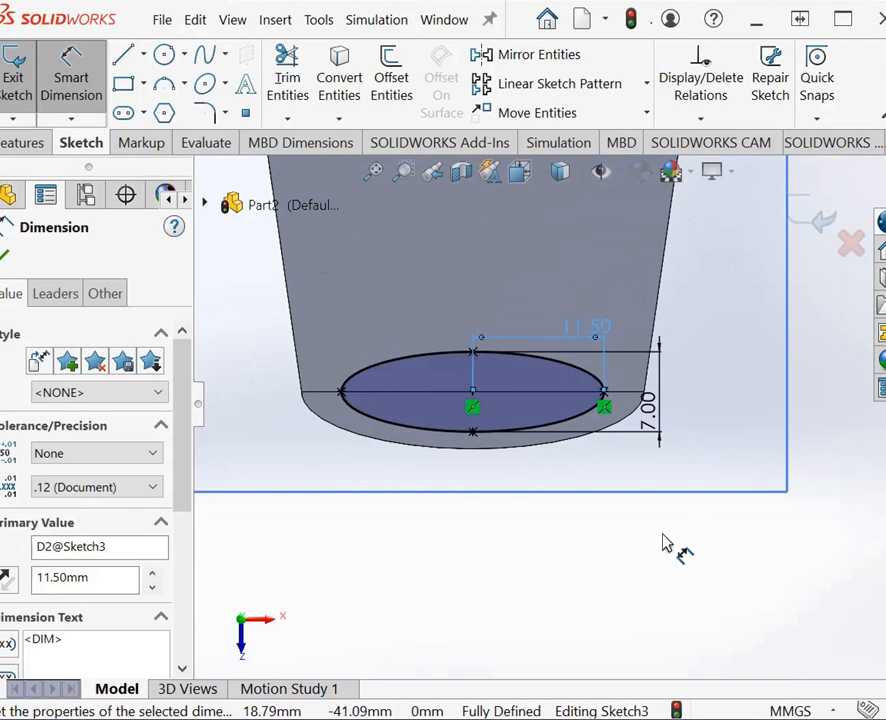
right_click(661, 556)
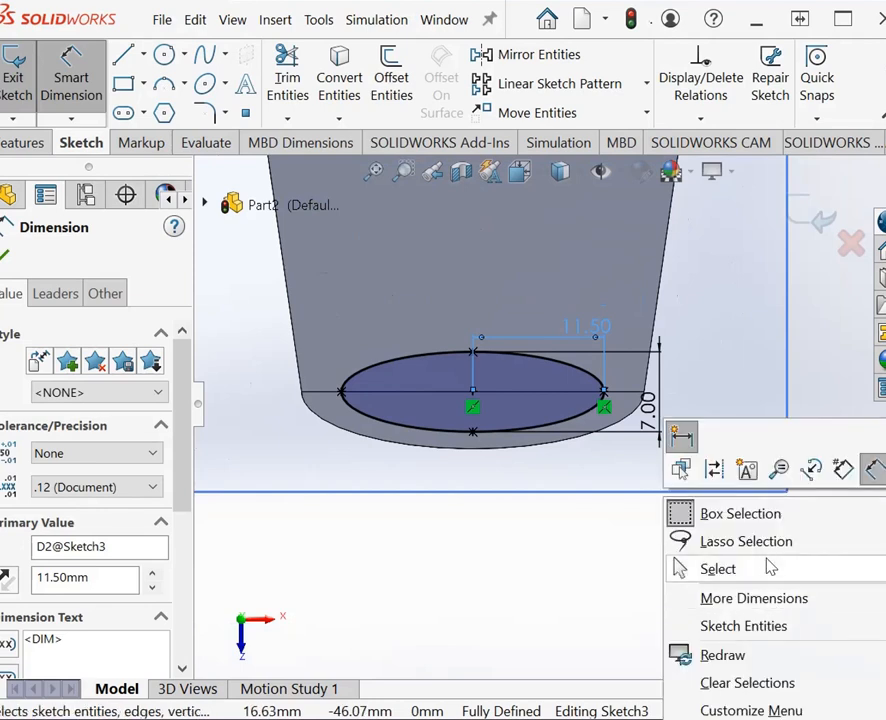
left_click(548, 575)
key("Escape")
Step: Start an extruded cut of the ellipse sketch with Through All in both directions
right_click(569, 504)
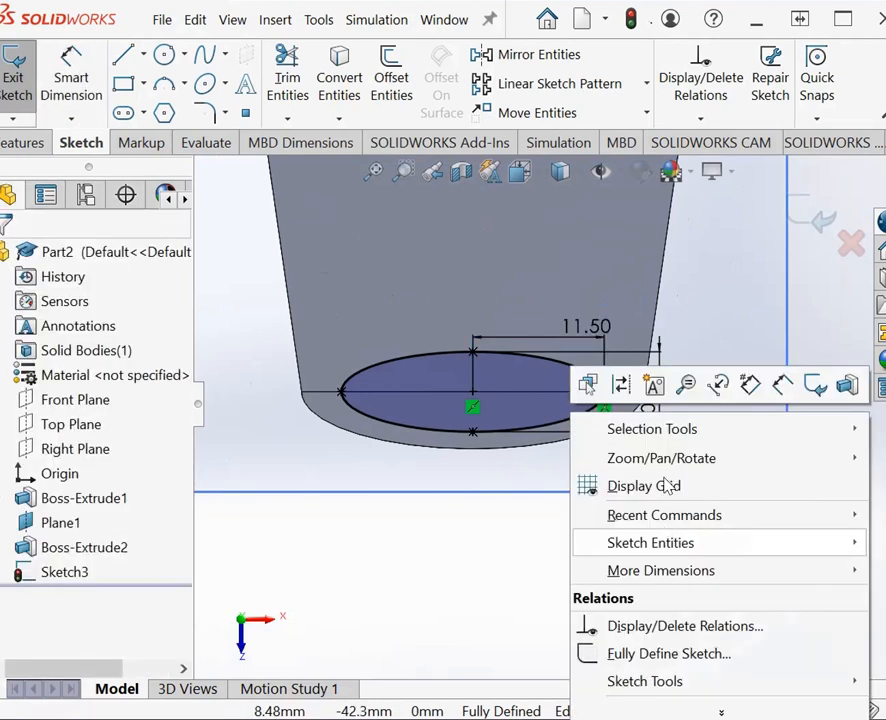
mouse_move(686, 468)
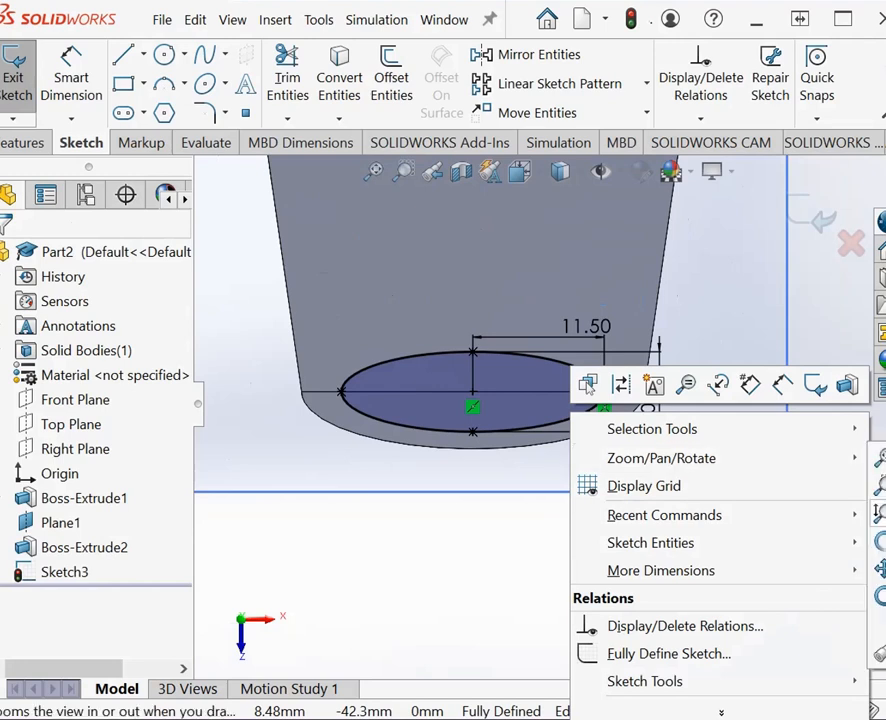
left_click(879, 541)
left_click_drag(530, 545, 522, 442)
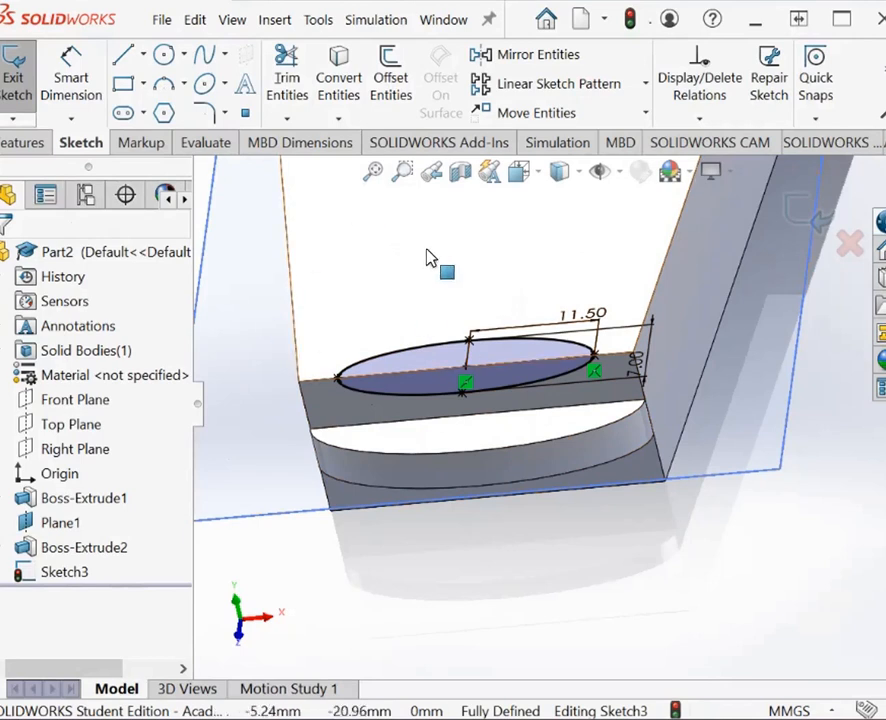
left_click(24, 143)
left_click(311, 80)
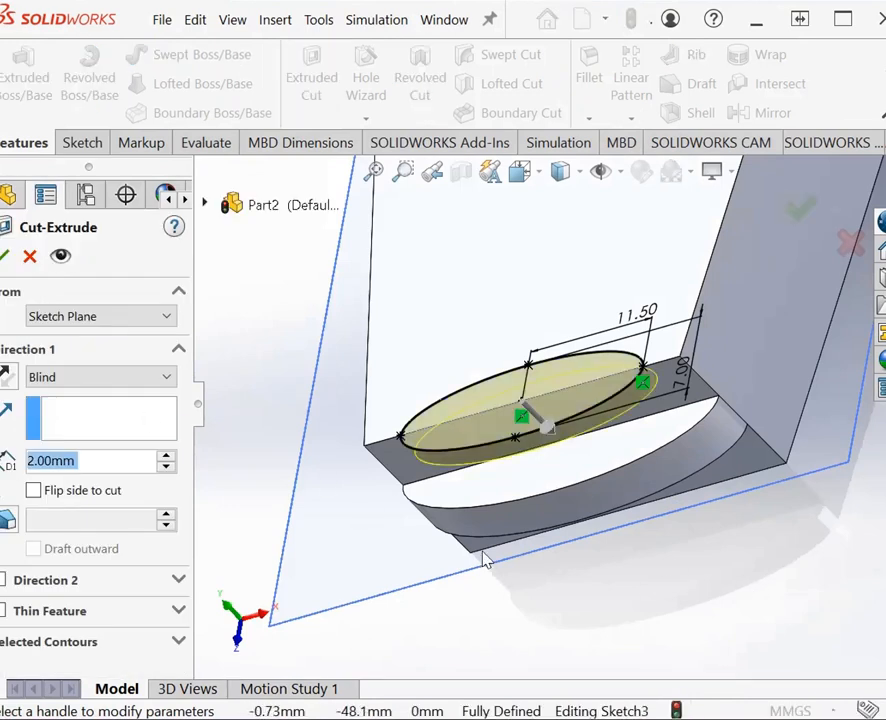
left_click(166, 386)
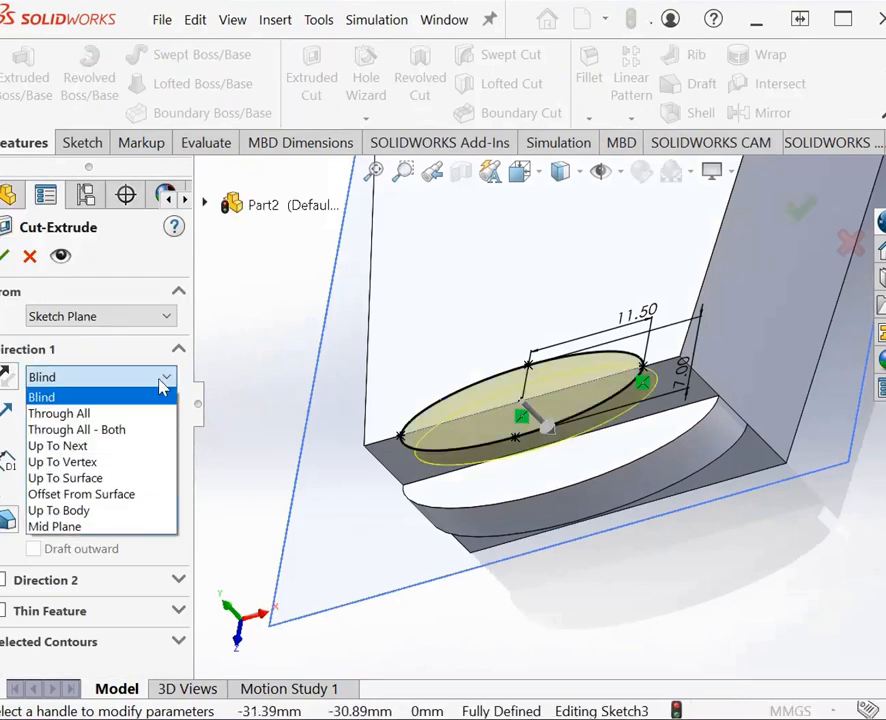
left_click(130, 434)
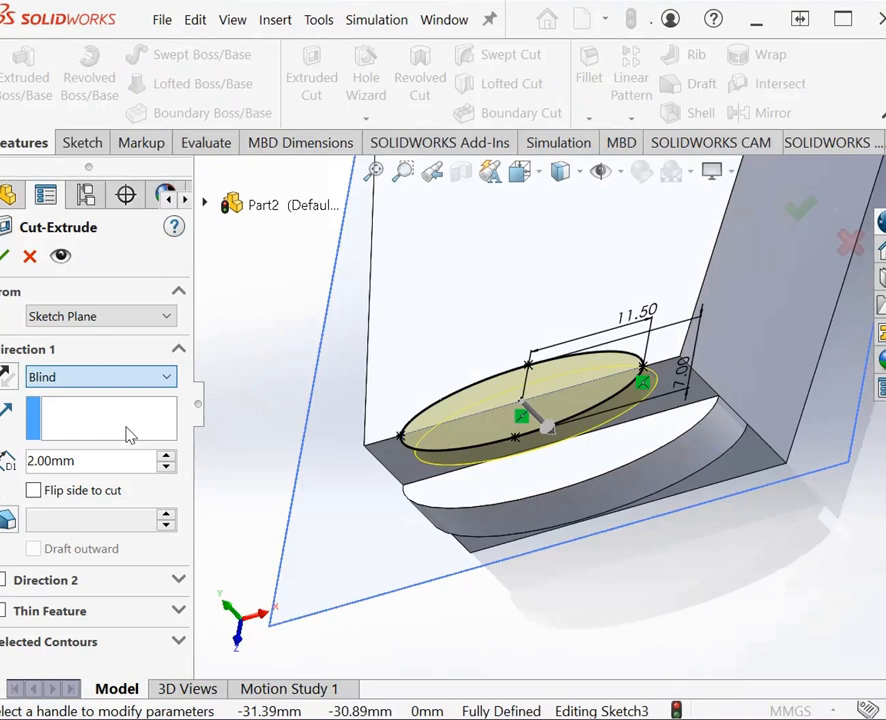
left_click(152, 382)
left_click(138, 411)
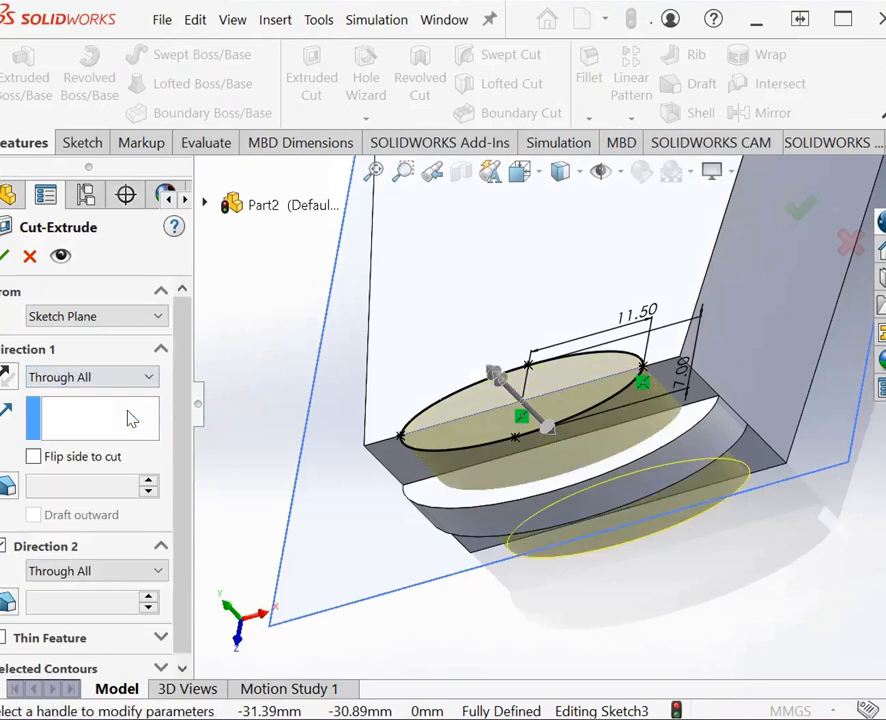
Step: Try the Through All - Both, Through All and Up To Next end conditions for the cut's Direction 1
left_click(153, 377)
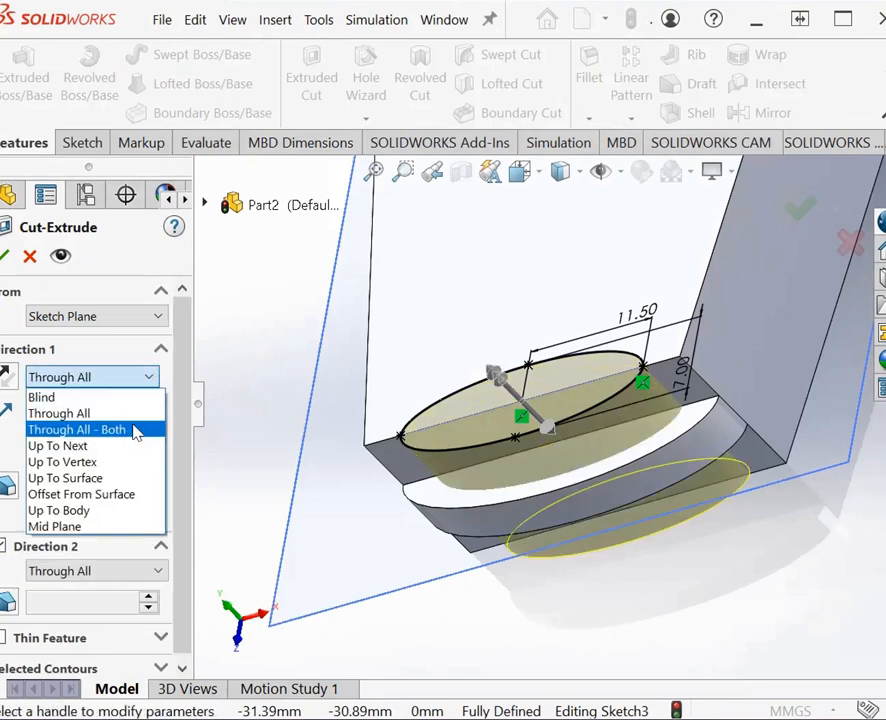
left_click(135, 430)
left_click(150, 380)
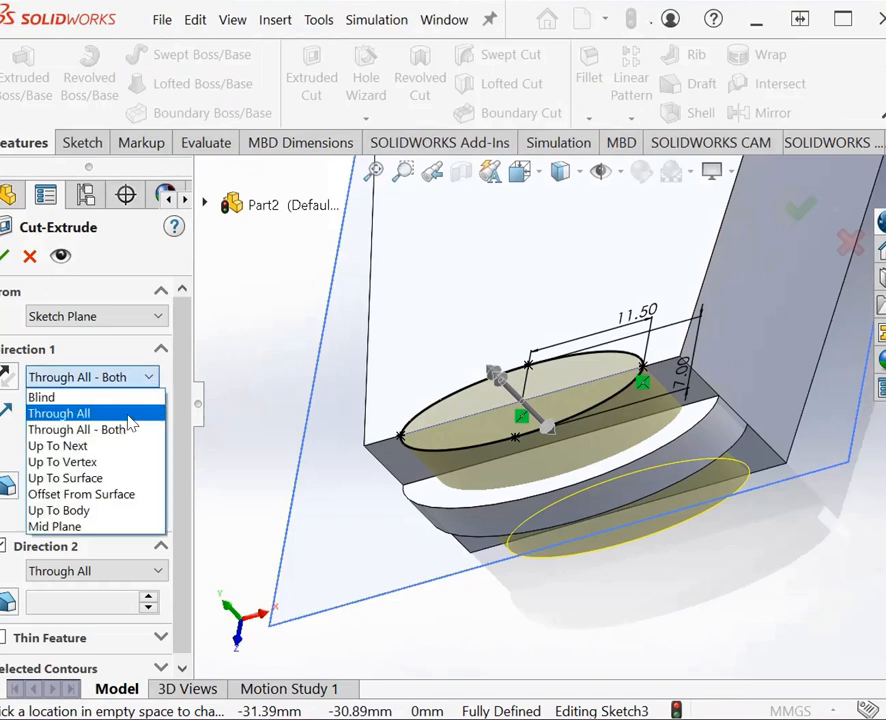
left_click(112, 413)
left_click(133, 379)
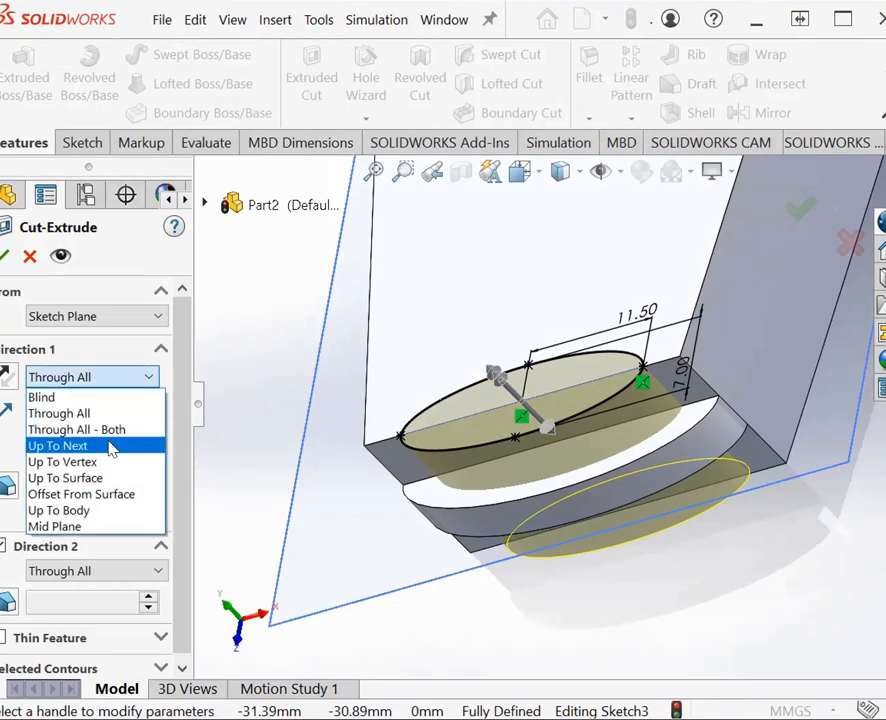
left_click(107, 450)
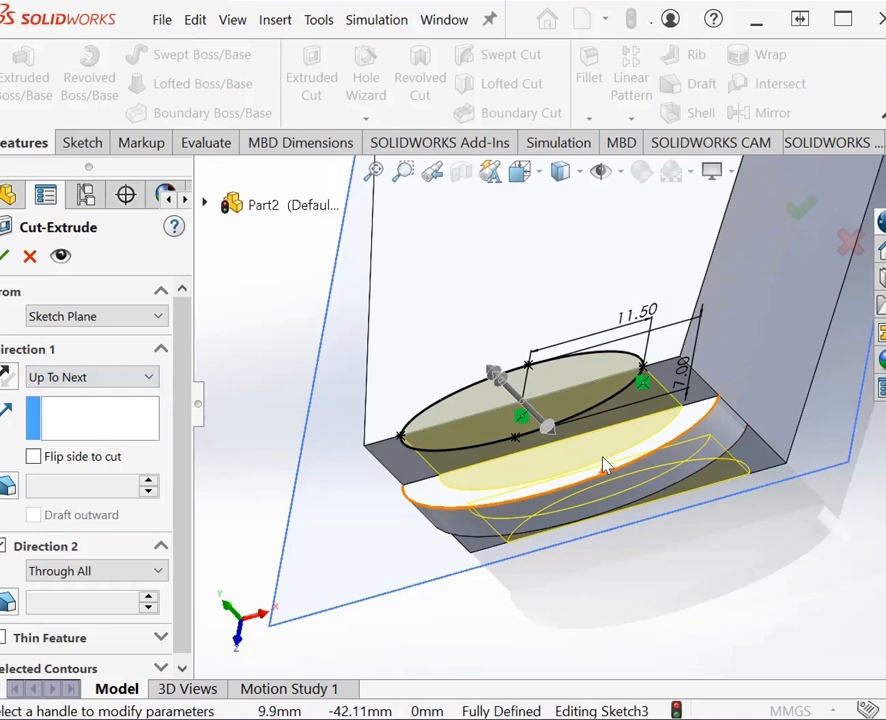
Step: Set Direction 1 of the cut to Through All and finish the elliptical cut
left_click(148, 377)
left_click(130, 411)
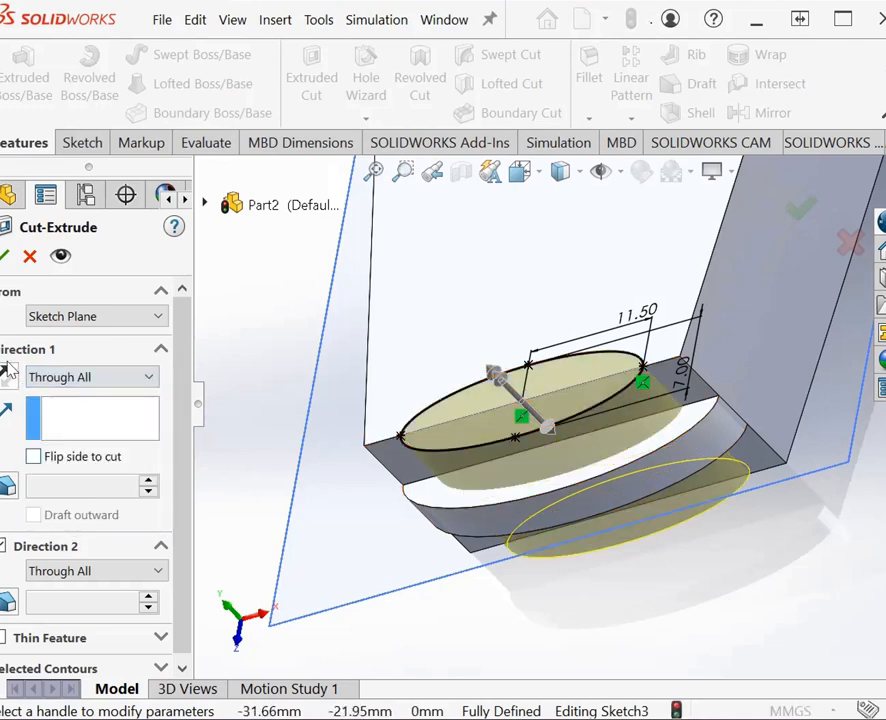
left_click(6, 257)
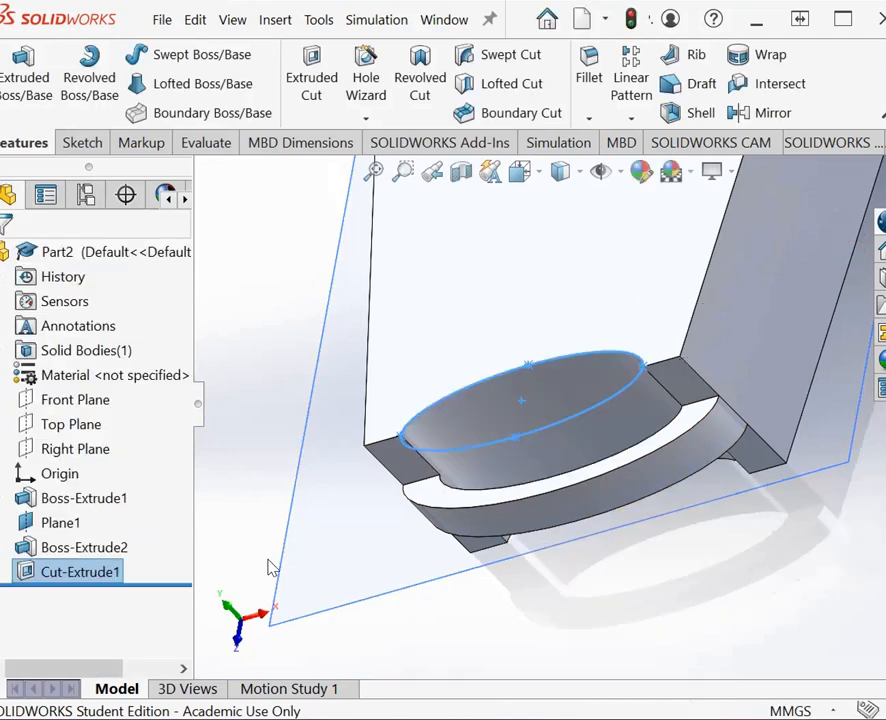
right_click(286, 418)
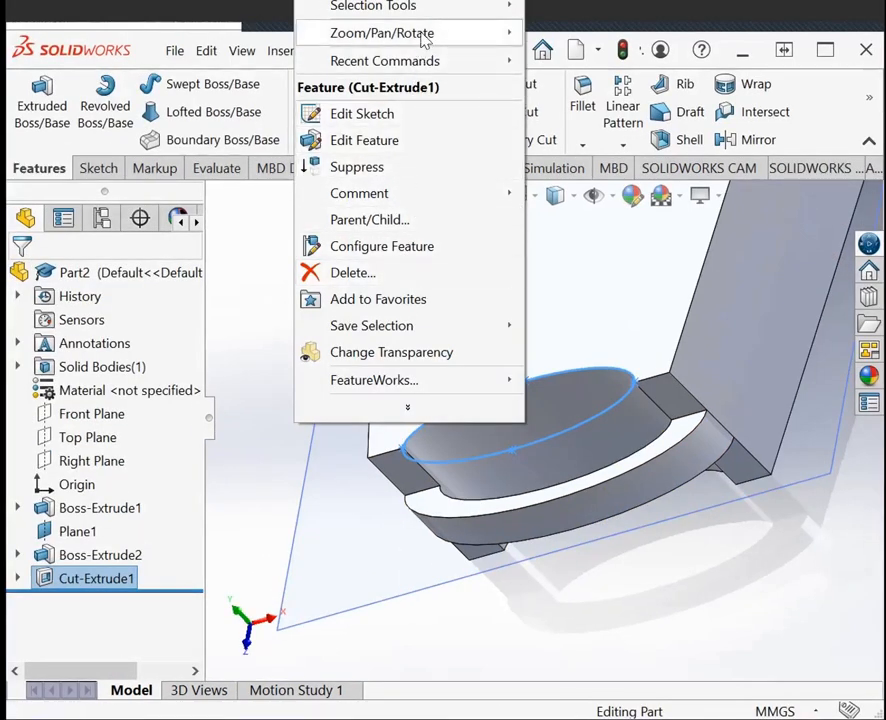
mouse_move(425, 38)
left_click(612, 142)
left_click_drag(549, 392, 524, 317)
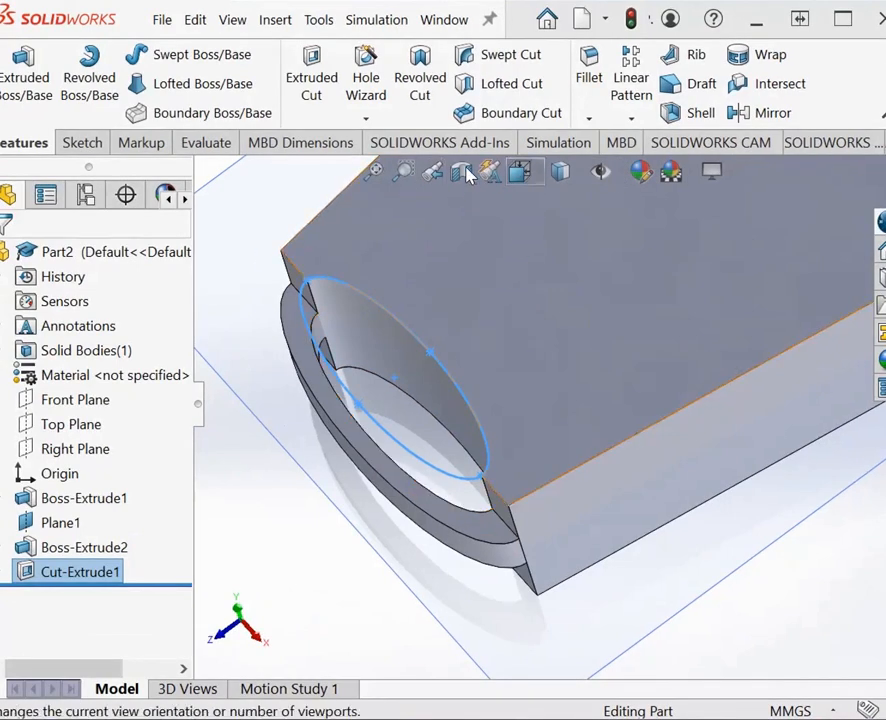
Step: Examine the elliptical cut with the whole part in view, from the top and orbited toward the body's wide end
left_click(375, 175)
left_click(521, 172)
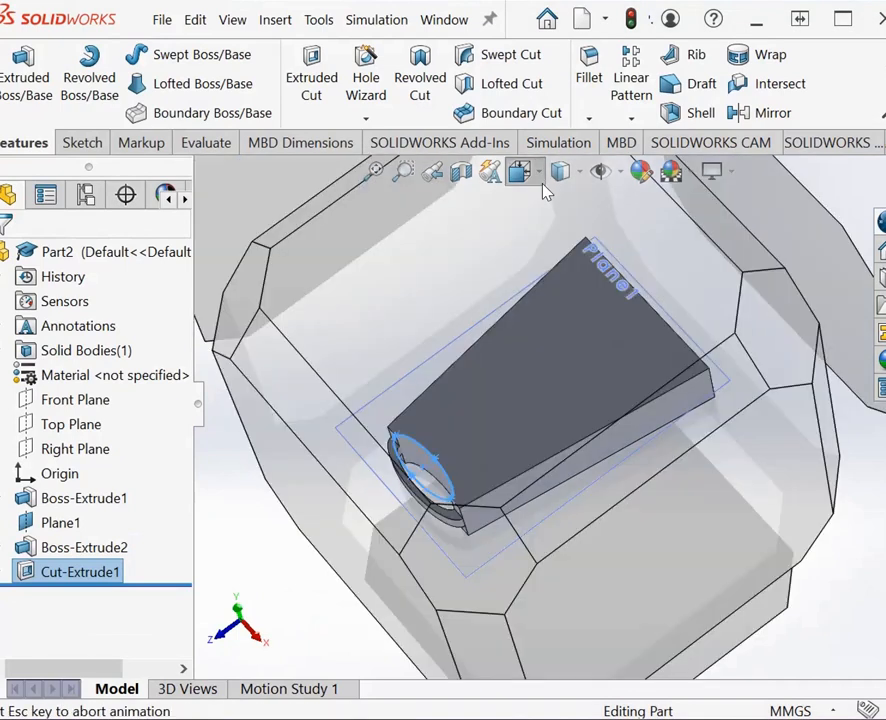
left_click(551, 234)
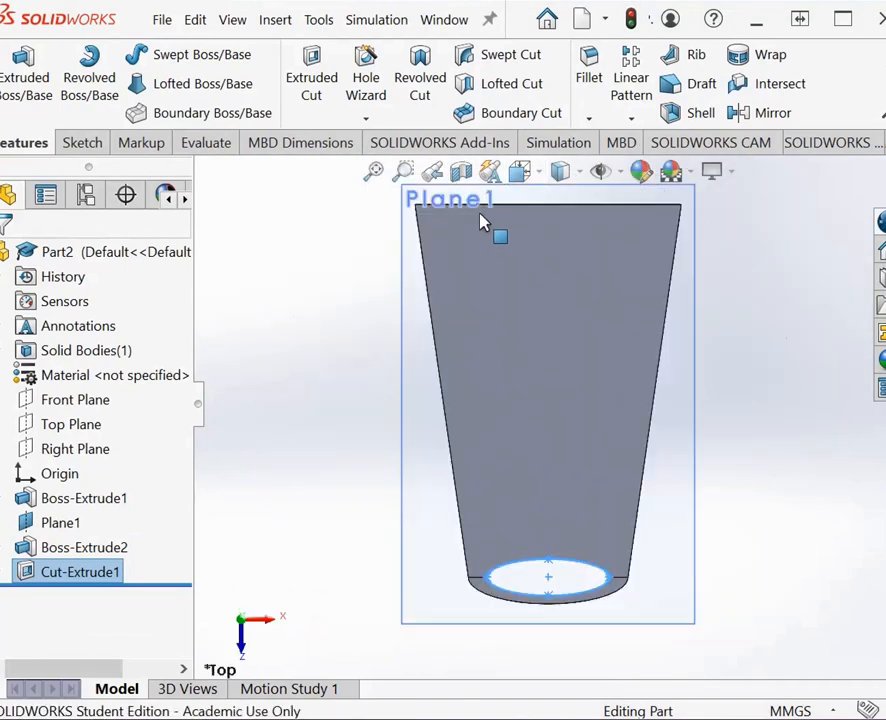
right_click(363, 255)
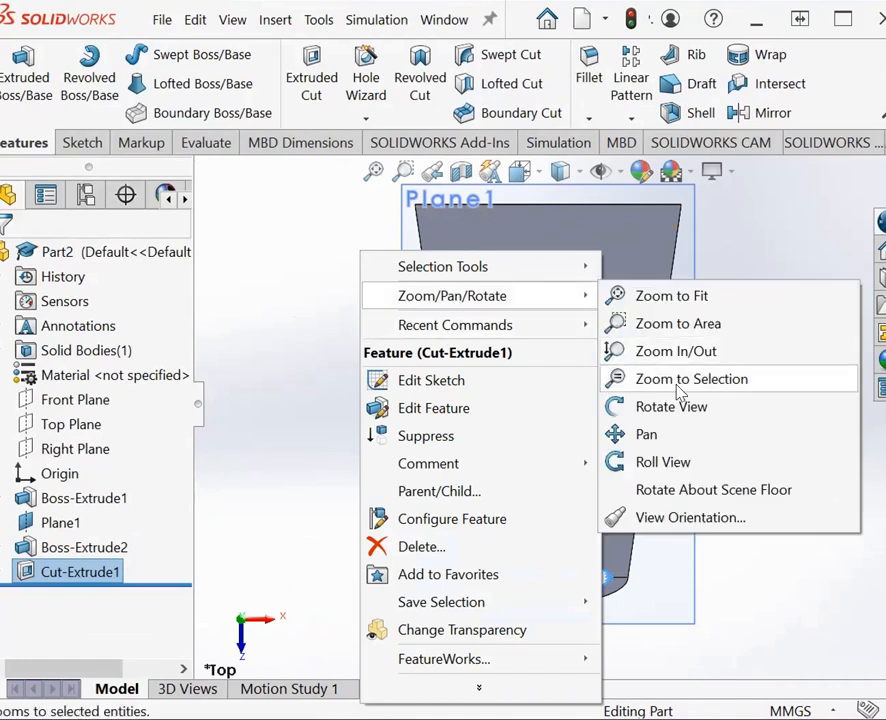
left_click(672, 406)
left_click_drag(764, 254, 769, 423)
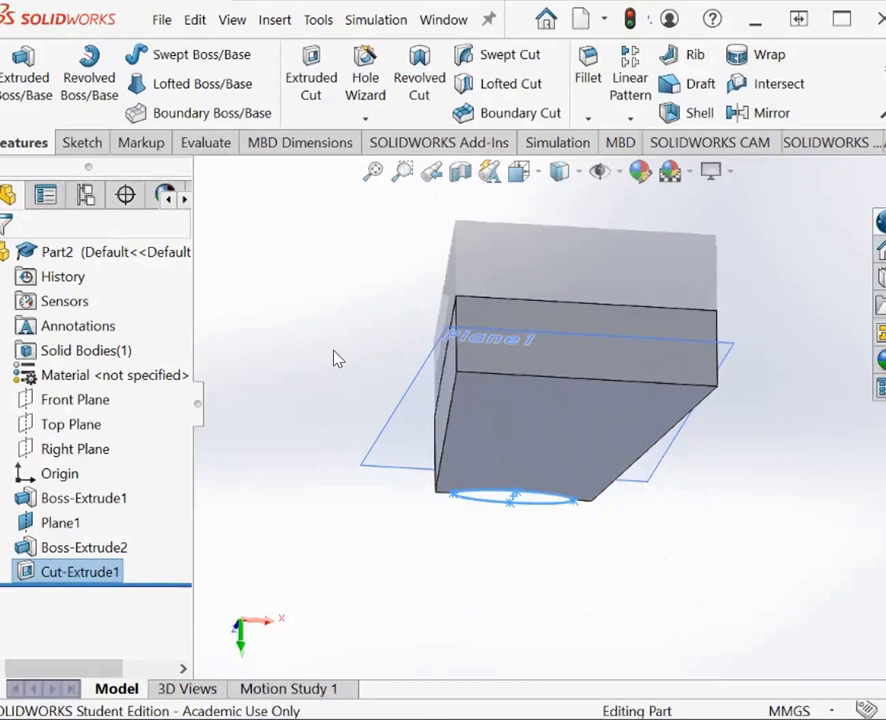
right_click(337, 359)
left_click(381, 510)
left_click(440, 350)
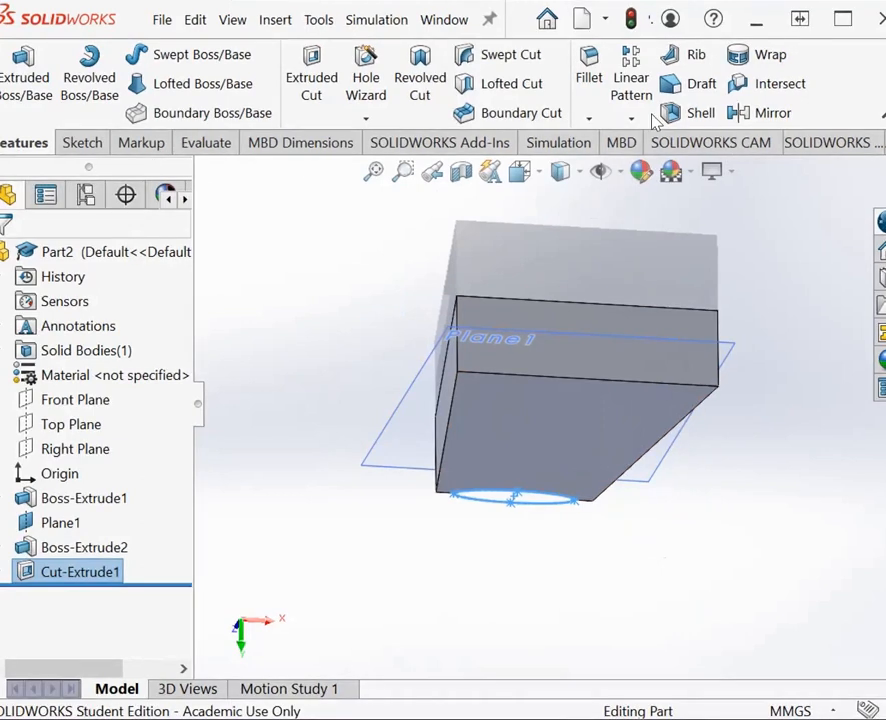
Step: Fillet the two 15 mm vertical corner edges at the body's wide end with a symmetric 10 mm radius
left_click(589, 119)
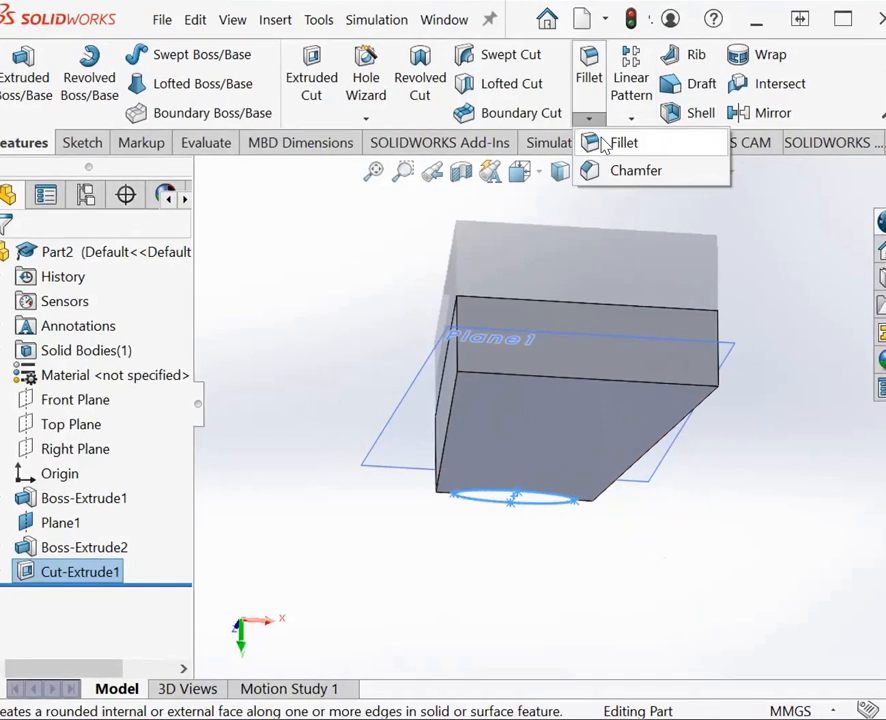
left_click(620, 143)
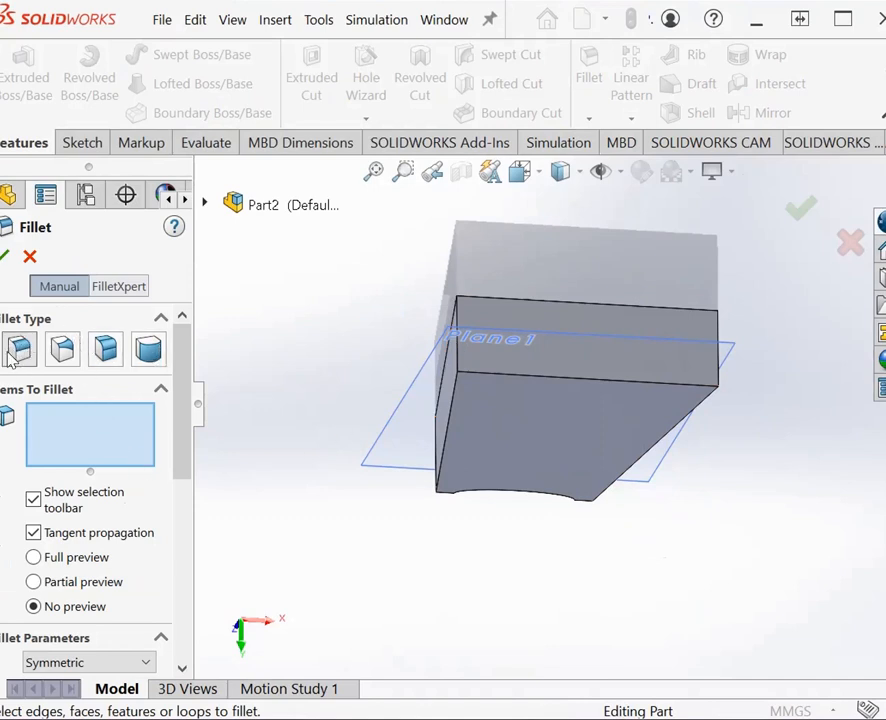
left_click_drag(181, 451, 183, 518)
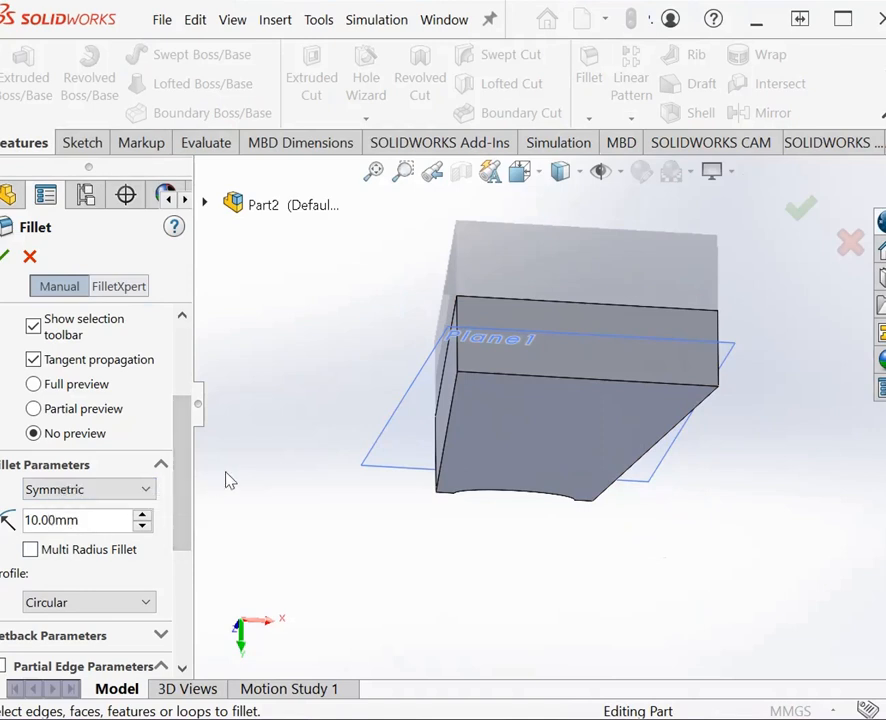
left_click_drag(184, 504, 132, 428)
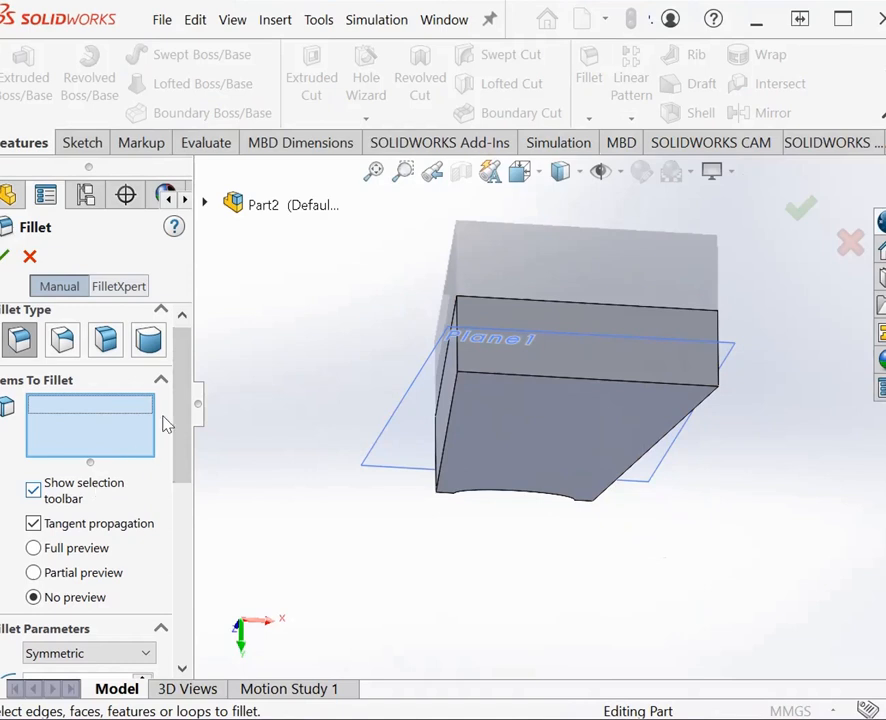
left_click(458, 365)
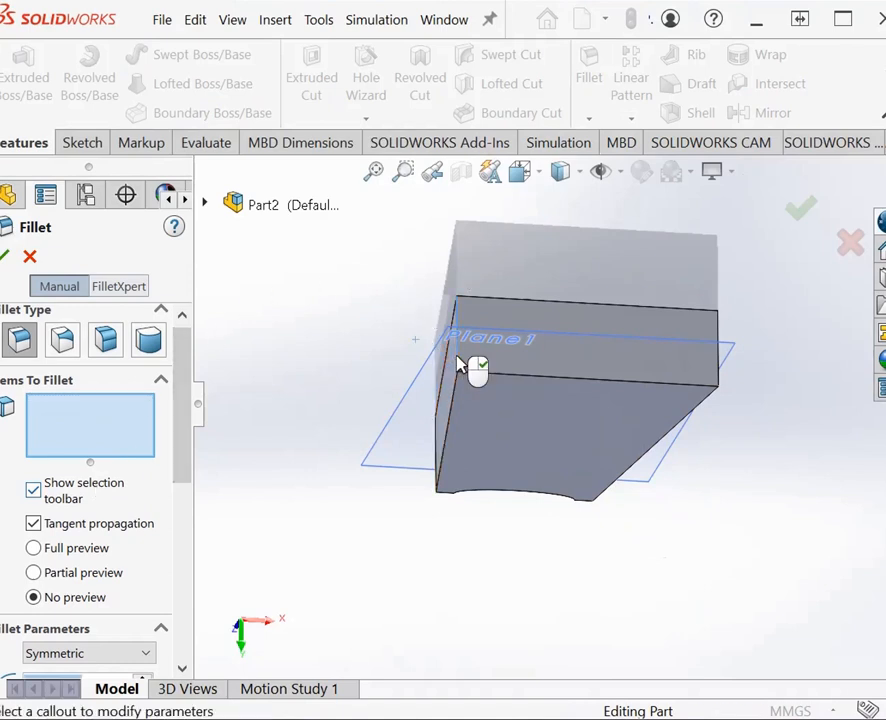
left_click(718, 381)
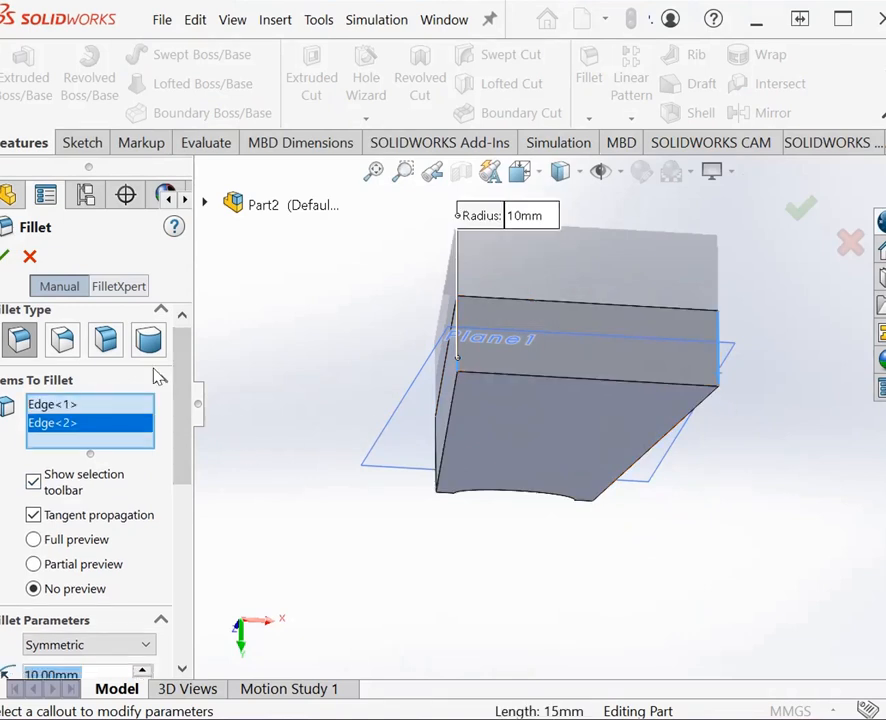
left_click(5, 256)
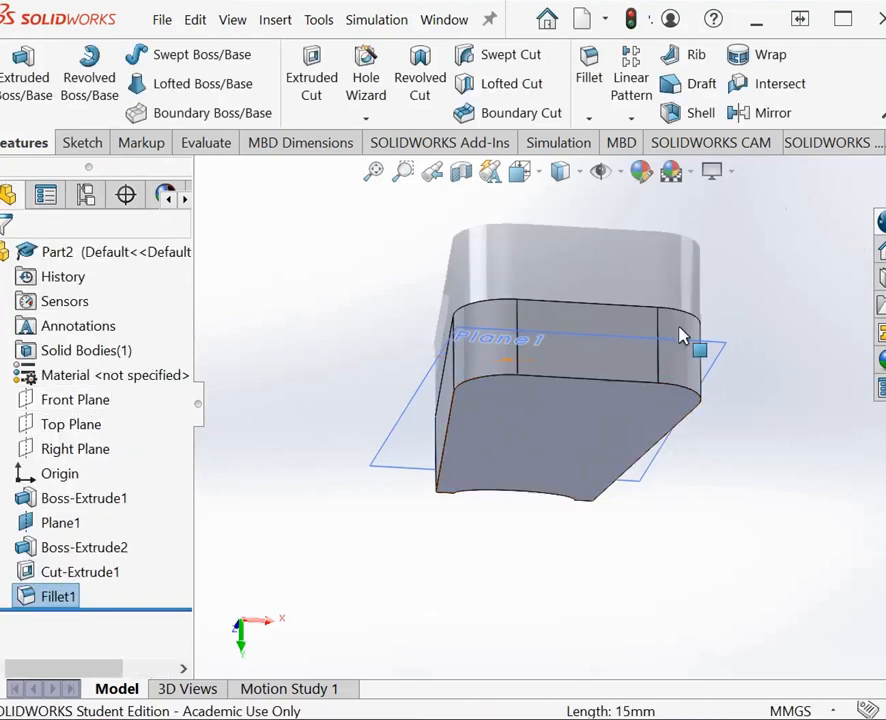
Step: Examine the rounded corners and the key-ring loop end of the fob from several sides
right_click(512, 538)
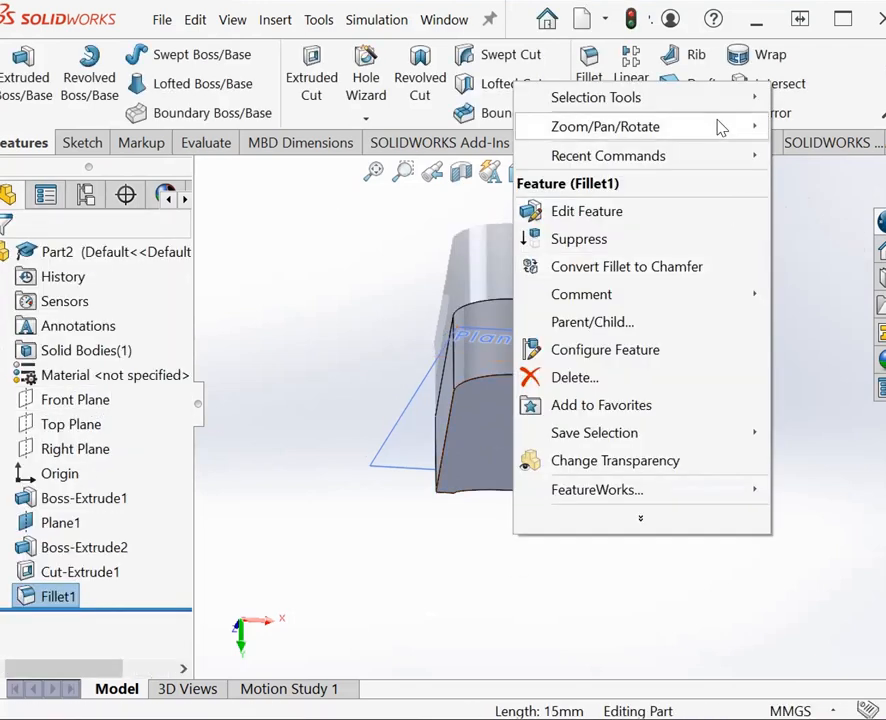
mouse_move(722, 127)
left_click(770, 235)
left_click_drag(736, 392, 606, 294)
left_click_drag(283, 249, 567, 208)
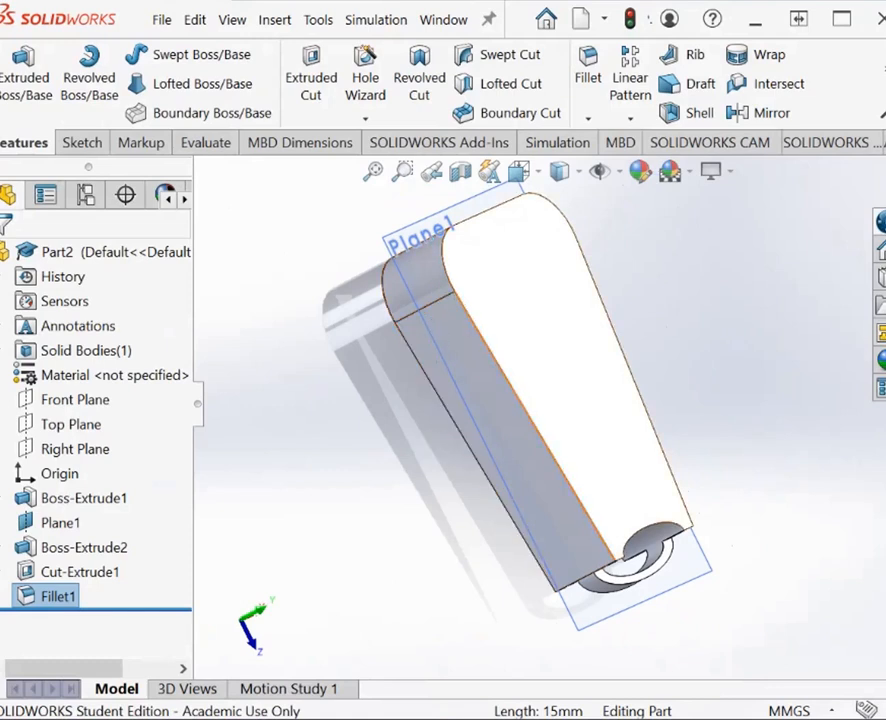
left_click_drag(738, 611, 611, 534)
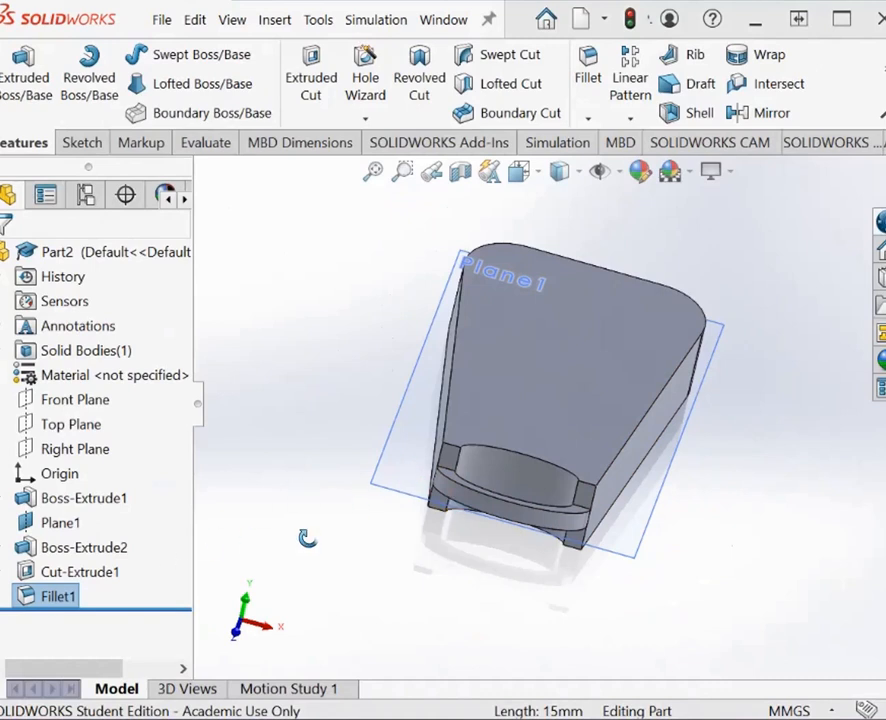
Step: Save the part under the new file name D5_Fob.SLDPRT
left_click(160, 22)
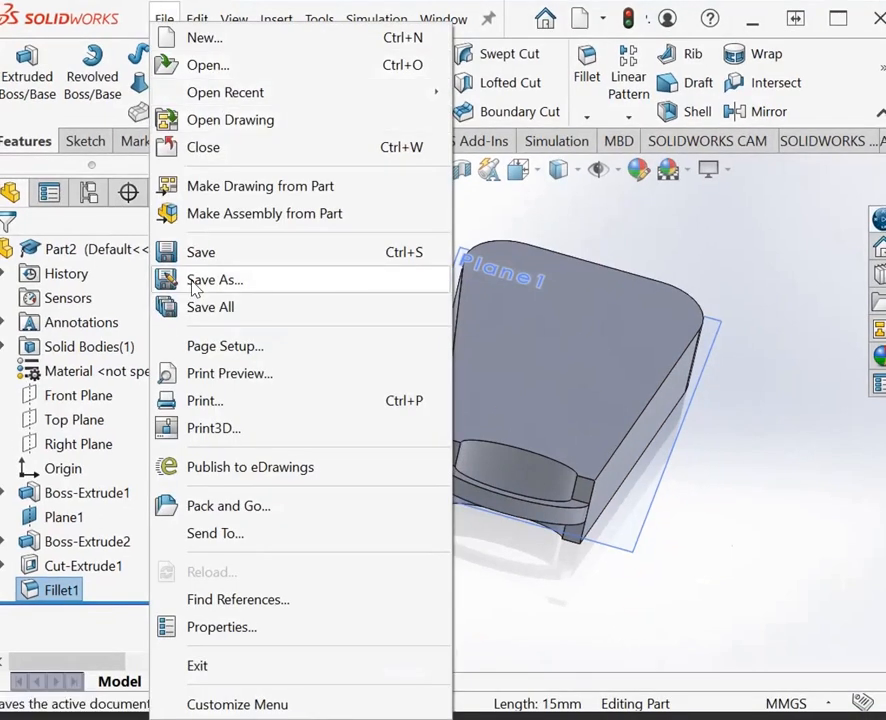
left_click(212, 280)
left_click(296, 378)
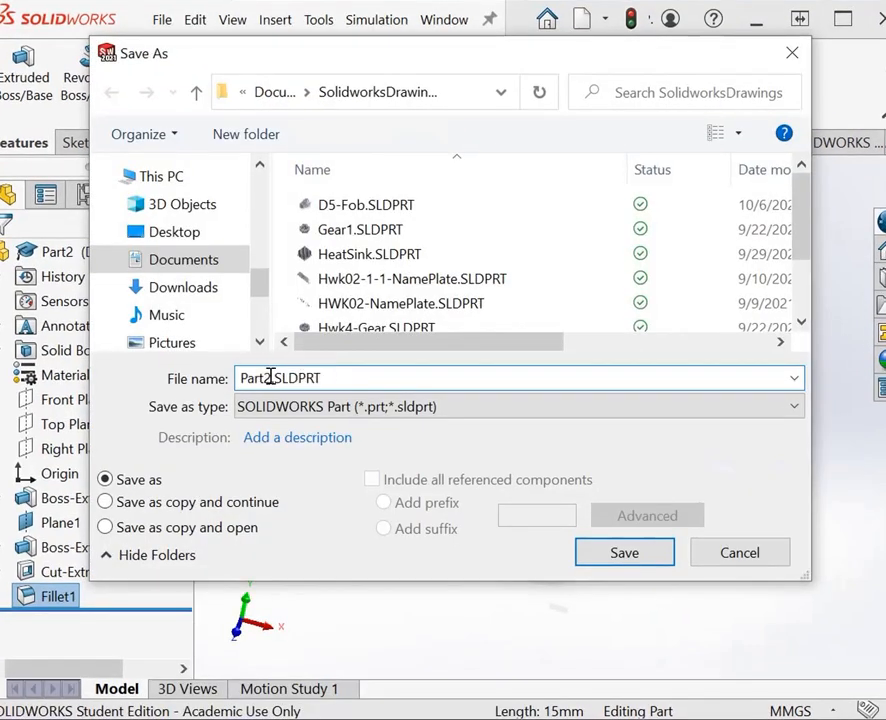
left_click_drag(265, 377, 241, 377)
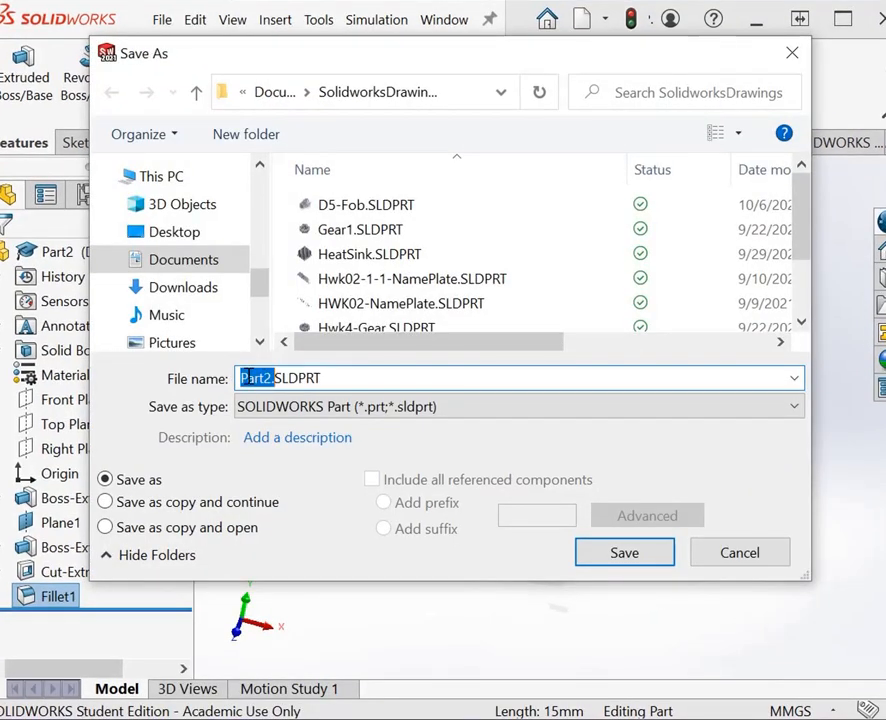
key("ctrl+a")
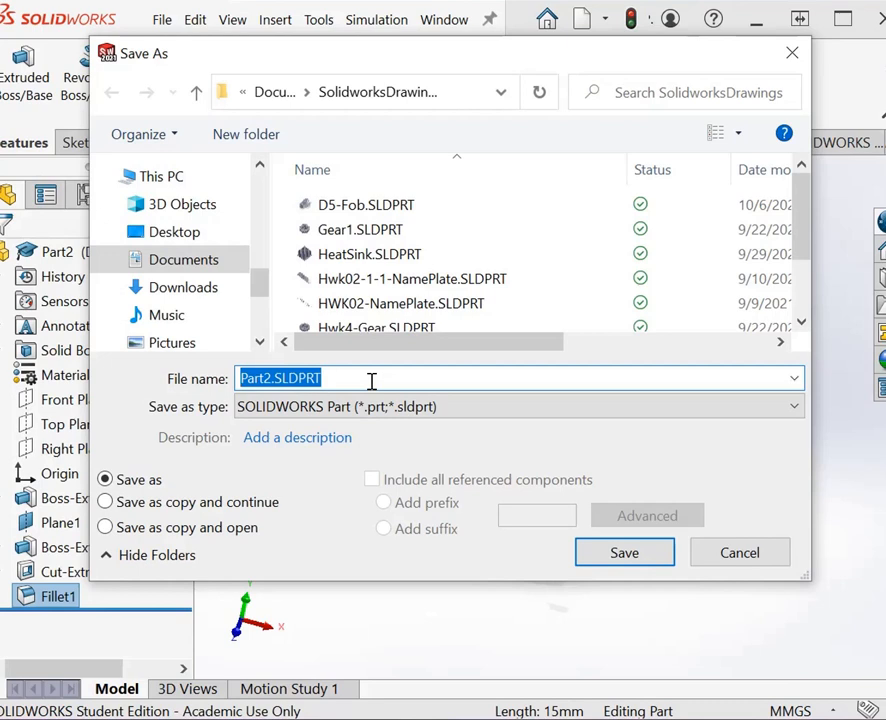
left_click(268, 378)
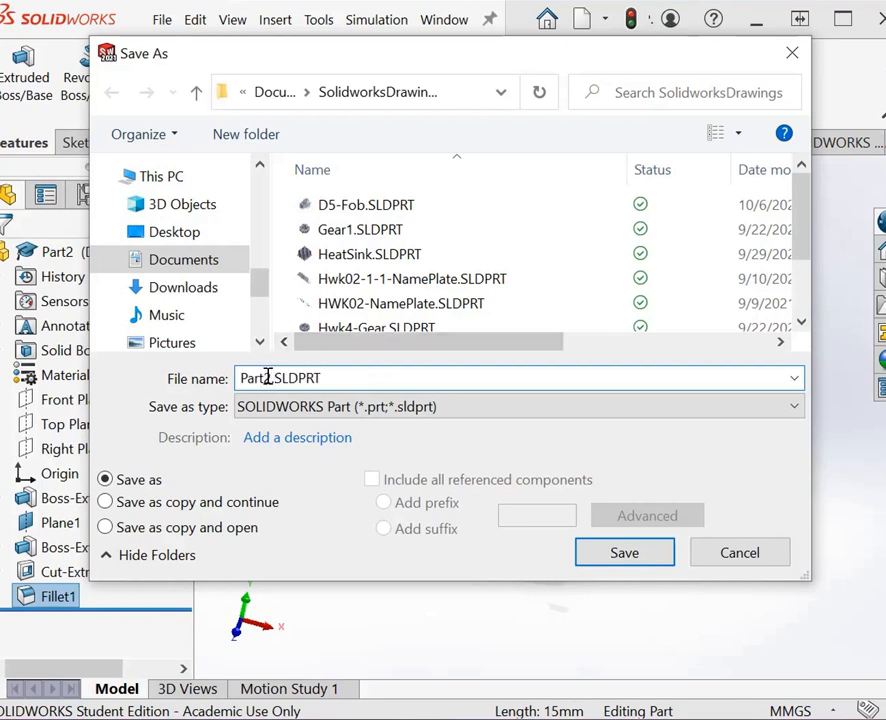
left_click_drag(268, 378, 218, 378)
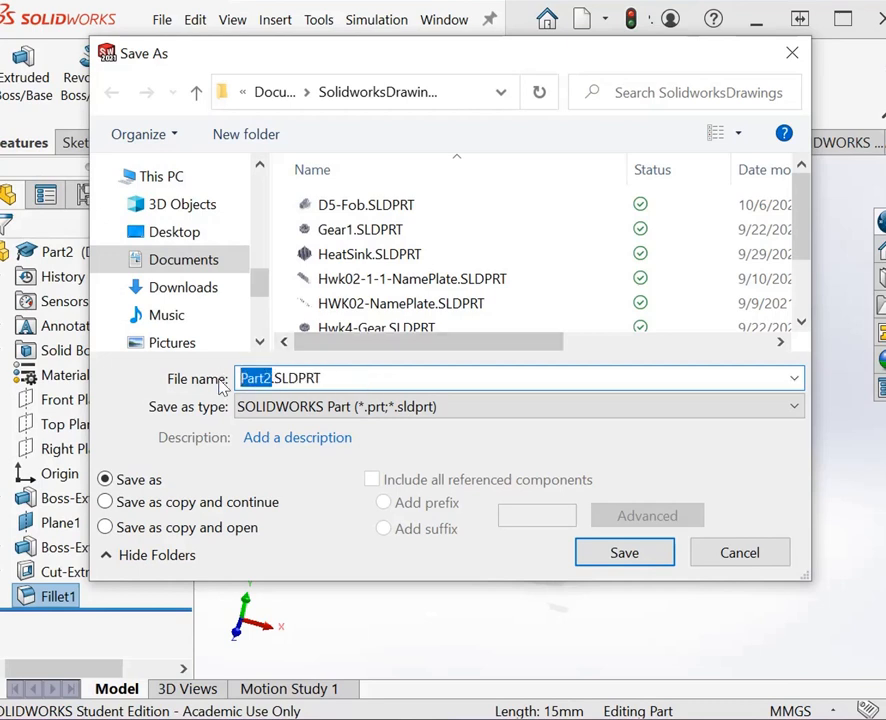
type("D5-")
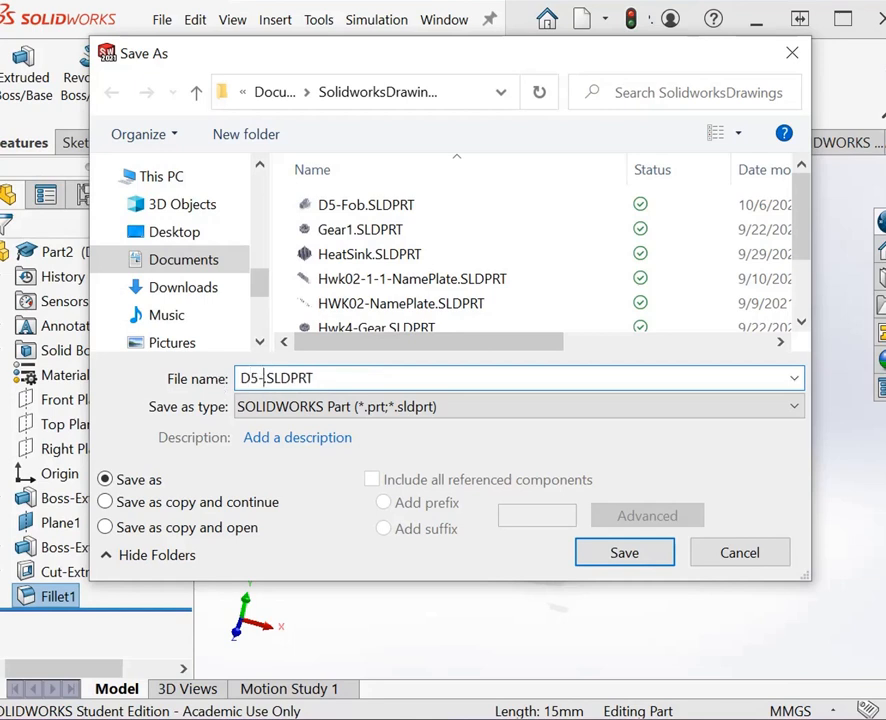
type("Fo")
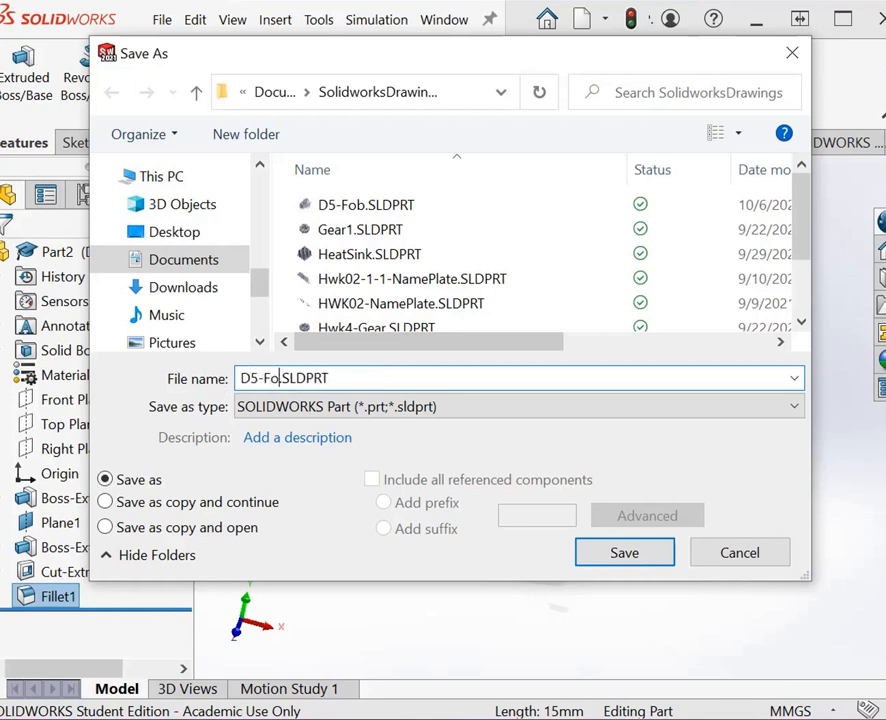
type("b")
key("BackSpace")
key("BackSpace")
key("BackSpace")
key("BackSpace")
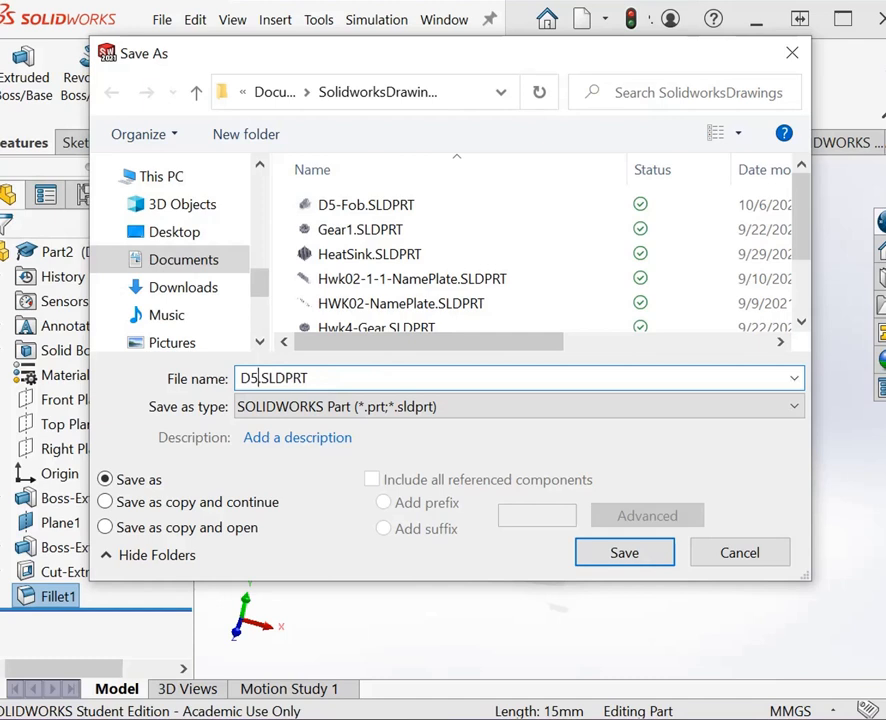
type("F")
key("BackSpace")
type("_Fob")
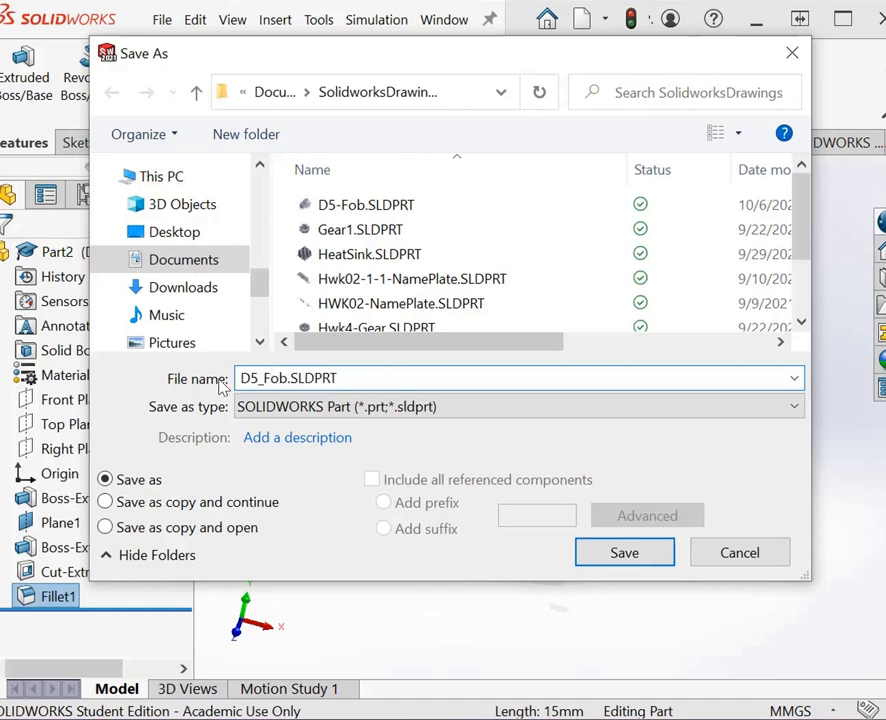
key("Return")
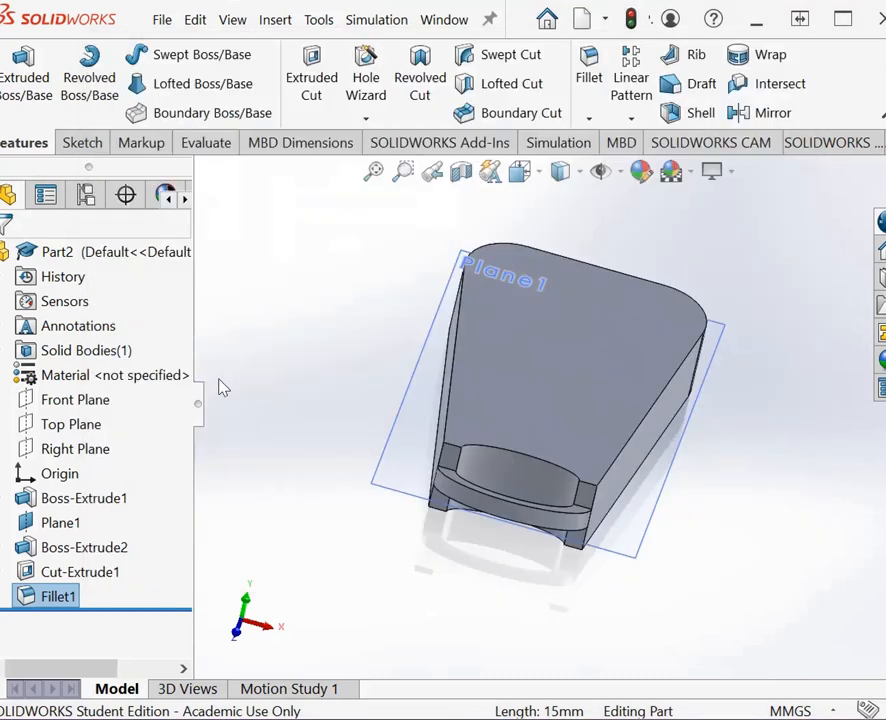
Step: Start a symmetric 2 mm radius fillet and select the two short edges where the key-ring loop's upper face meets the body
scroll(458, 468, "down", 6)
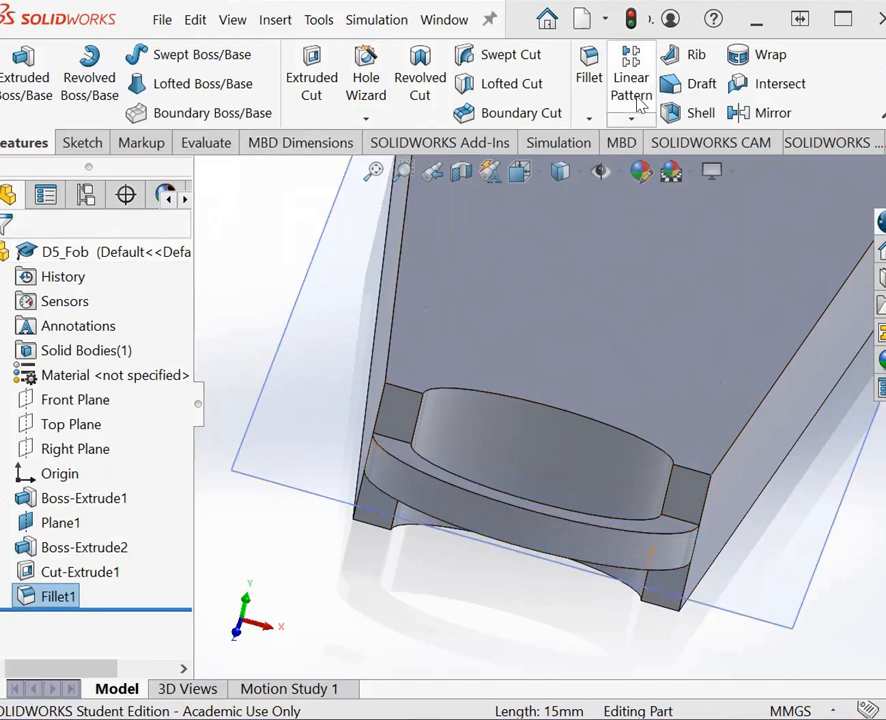
left_click(589, 119)
left_click(606, 144)
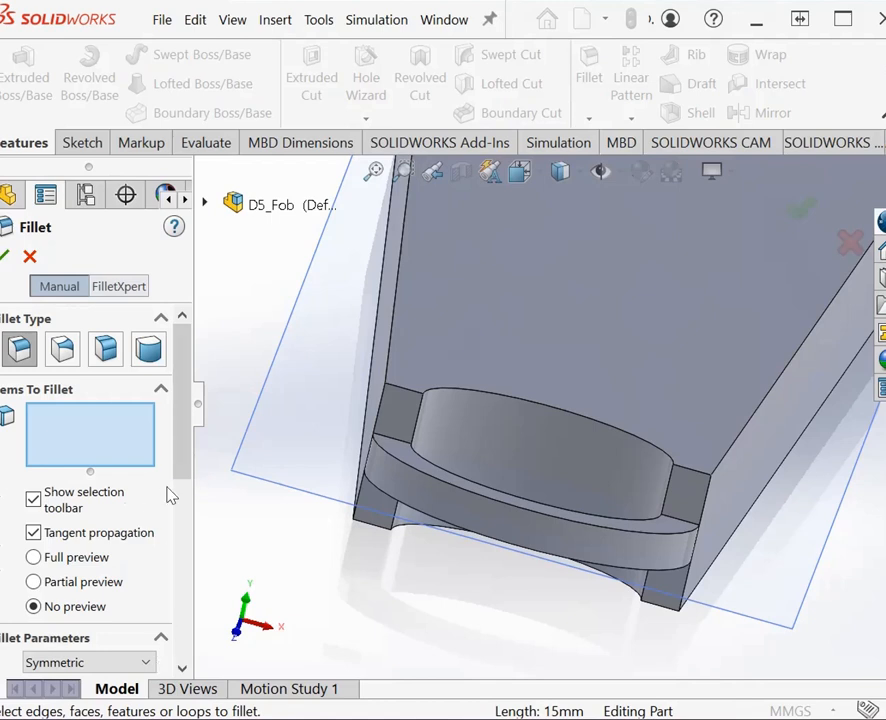
scroll(170, 495, "down", 3)
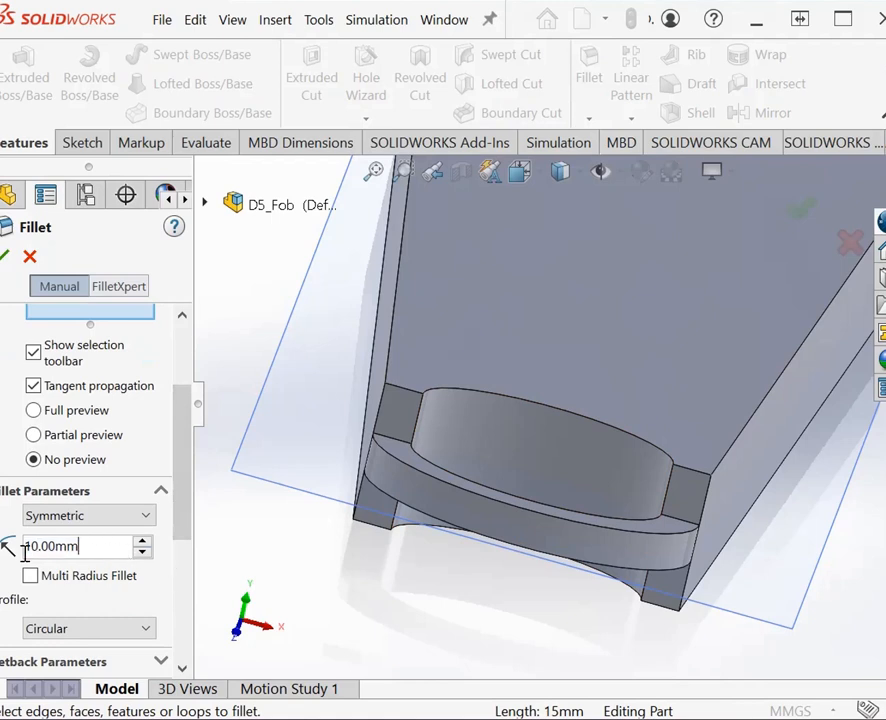
double_click(28, 552)
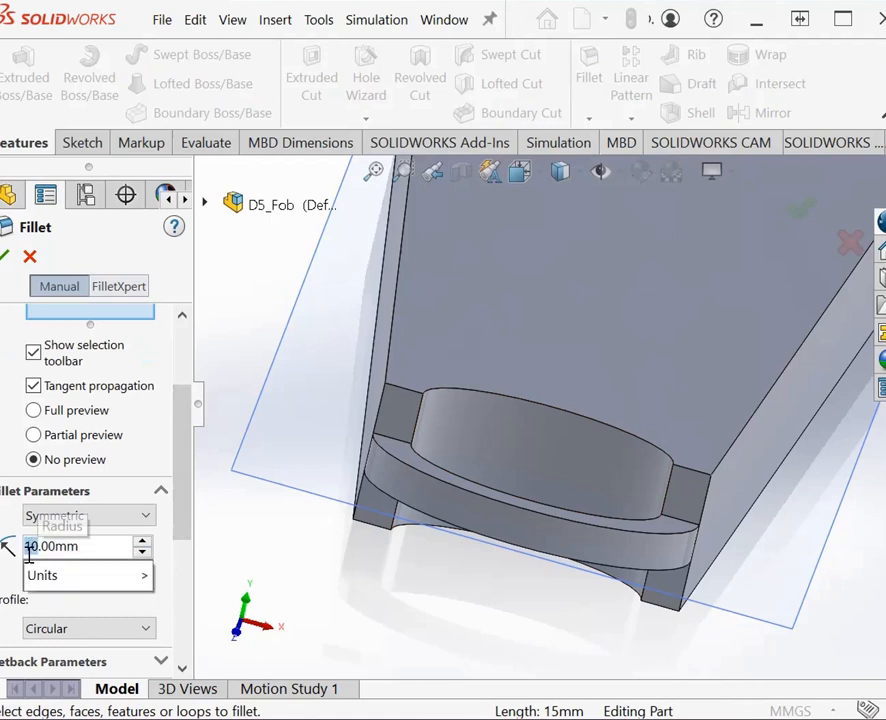
type("2")
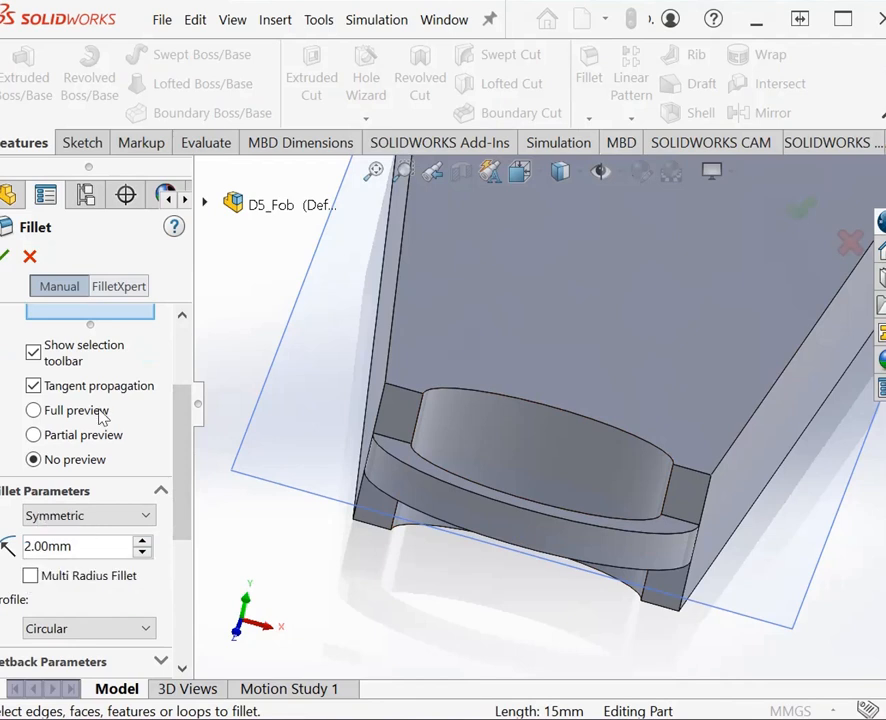
scroll(176, 460, "up", 3)
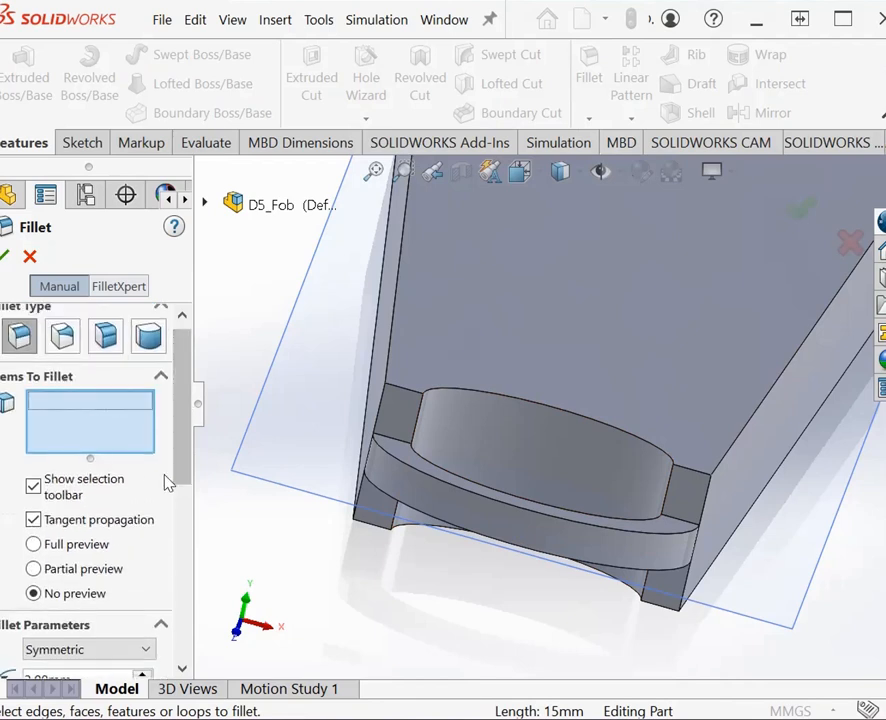
left_click(386, 441)
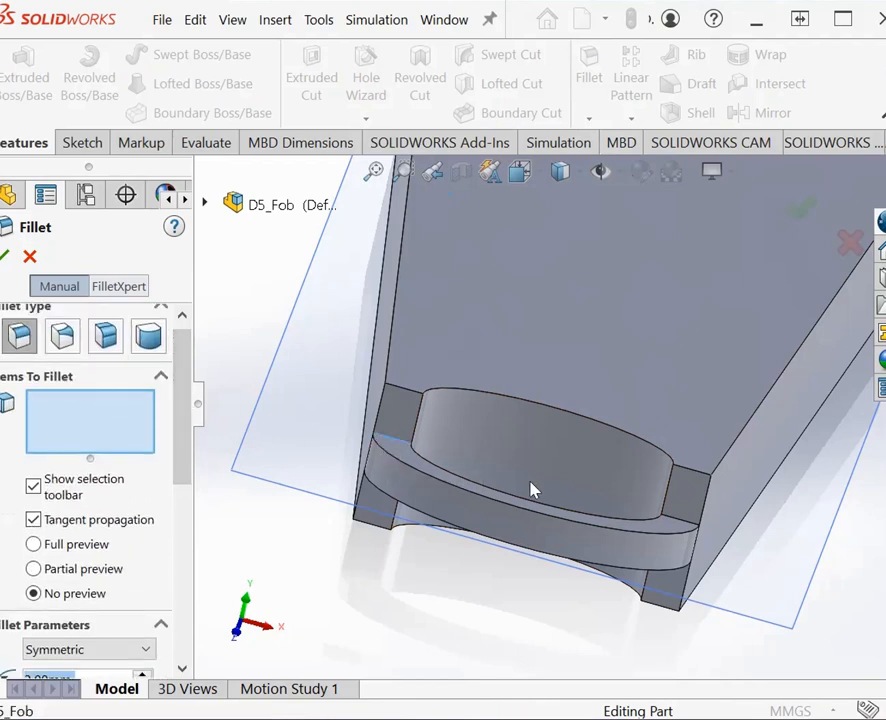
left_click(678, 530)
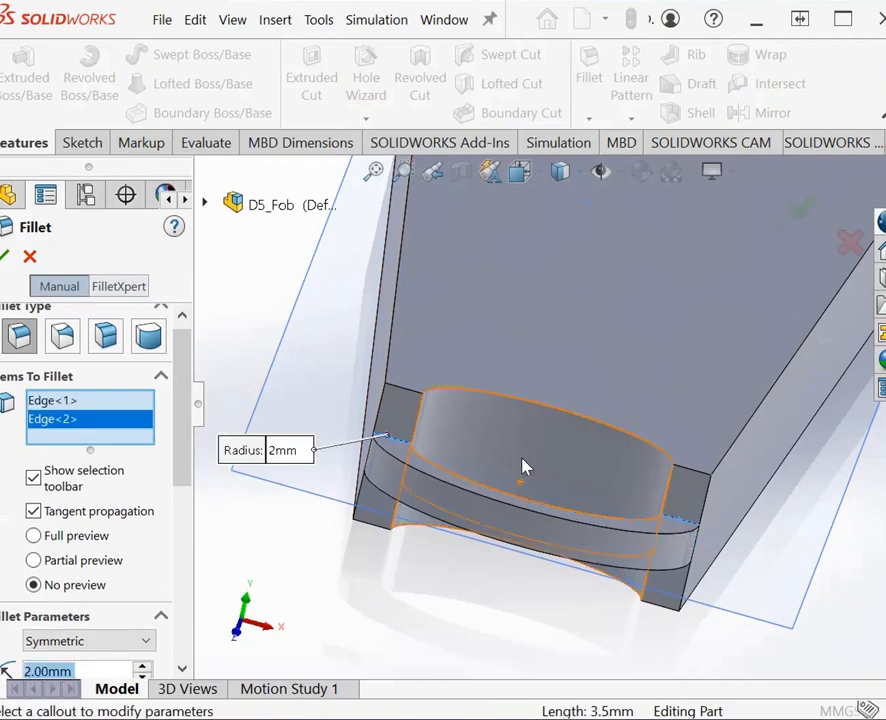
Step: Add the two matching short edges on the loop's underside and create the 2 mm fillet
right_click(524, 462)
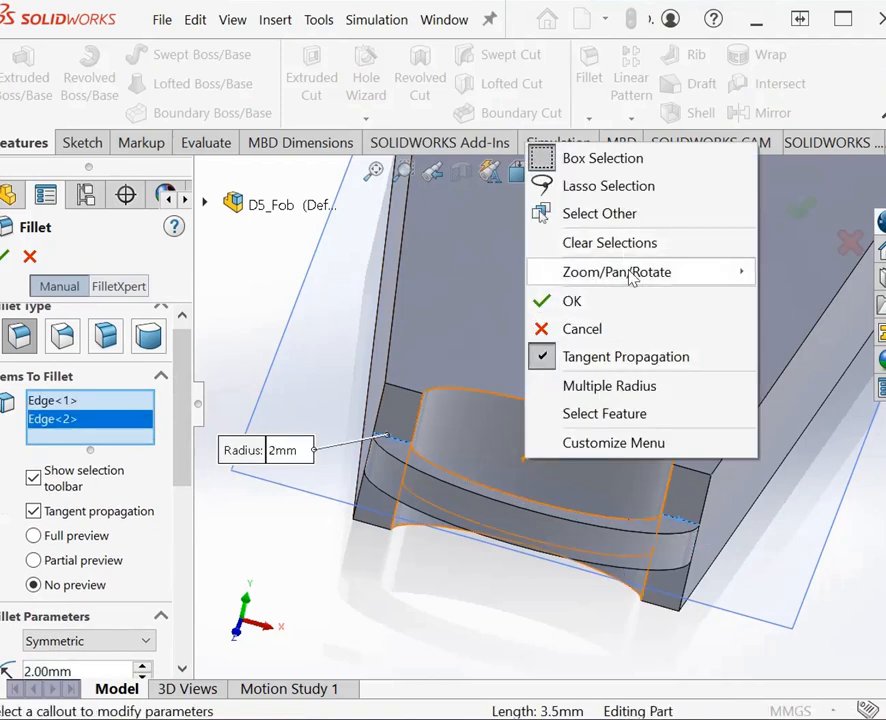
mouse_move(632, 280)
left_click(771, 382)
left_click_drag(780, 560, 640, 480)
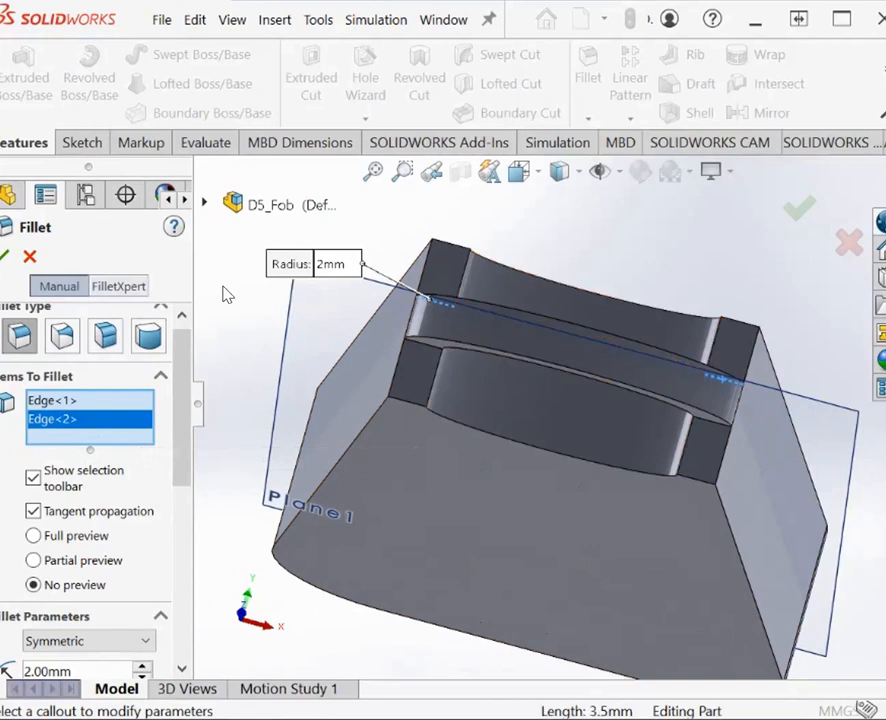
left_click(428, 349)
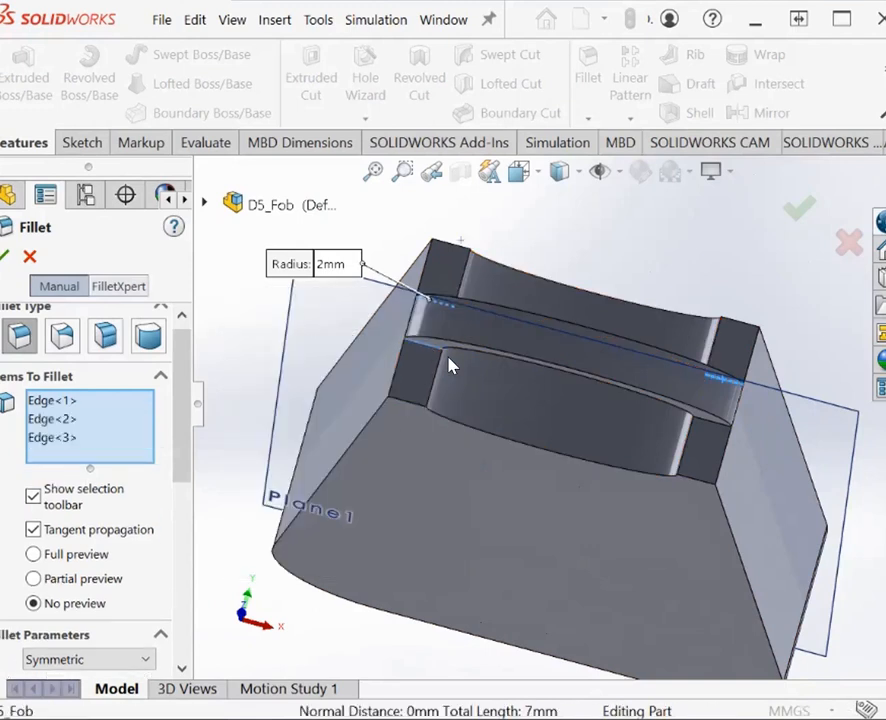
left_click(708, 429)
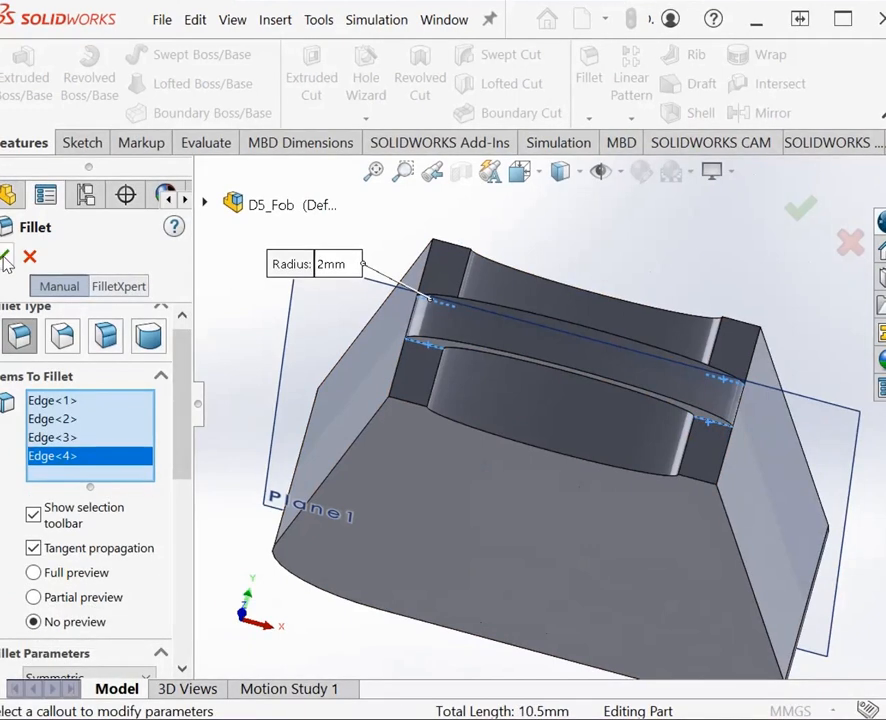
left_click(6, 258)
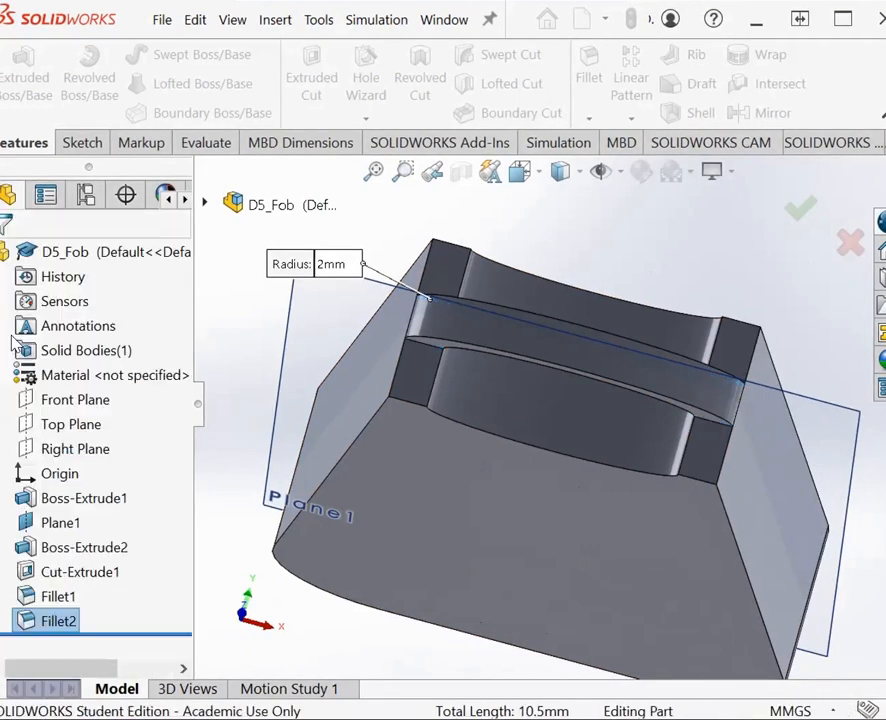
Step: Examine the filleted joints between the key-ring loop and the body from the front and from above
left_click(340, 322)
right_click(340, 322)
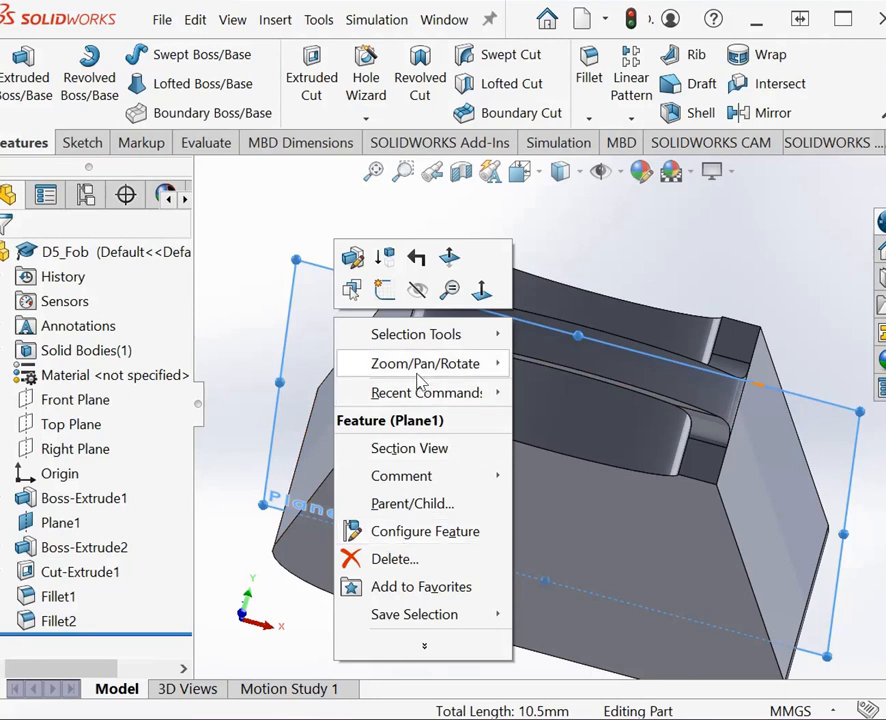
mouse_move(428, 368)
left_click(584, 447)
left_click_drag(560, 480, 459, 487)
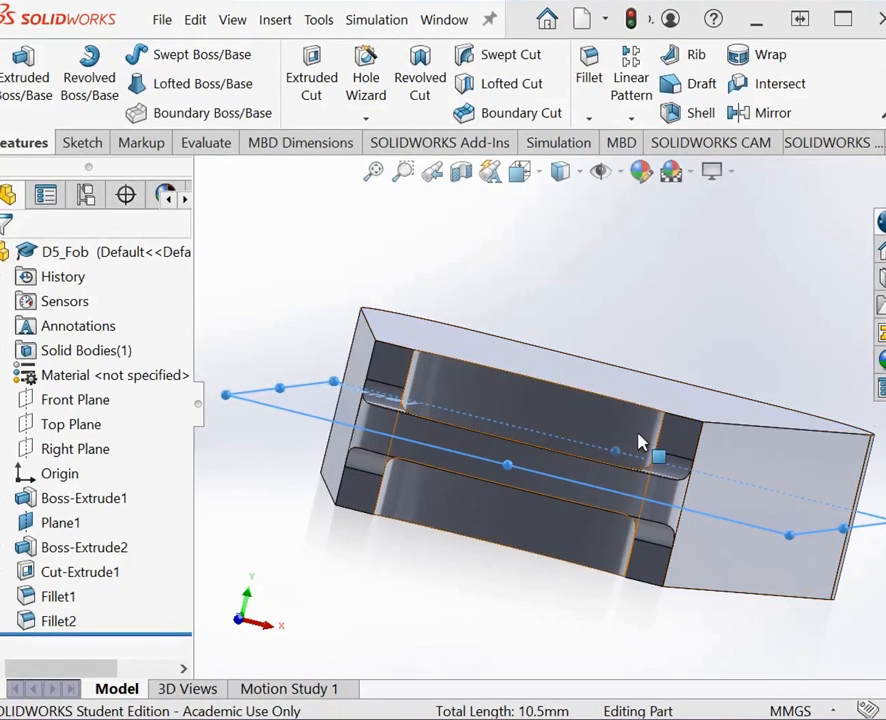
right_click(645, 333)
mouse_move(658, 313)
left_click(790, 390)
left_click_drag(702, 343, 701, 357)
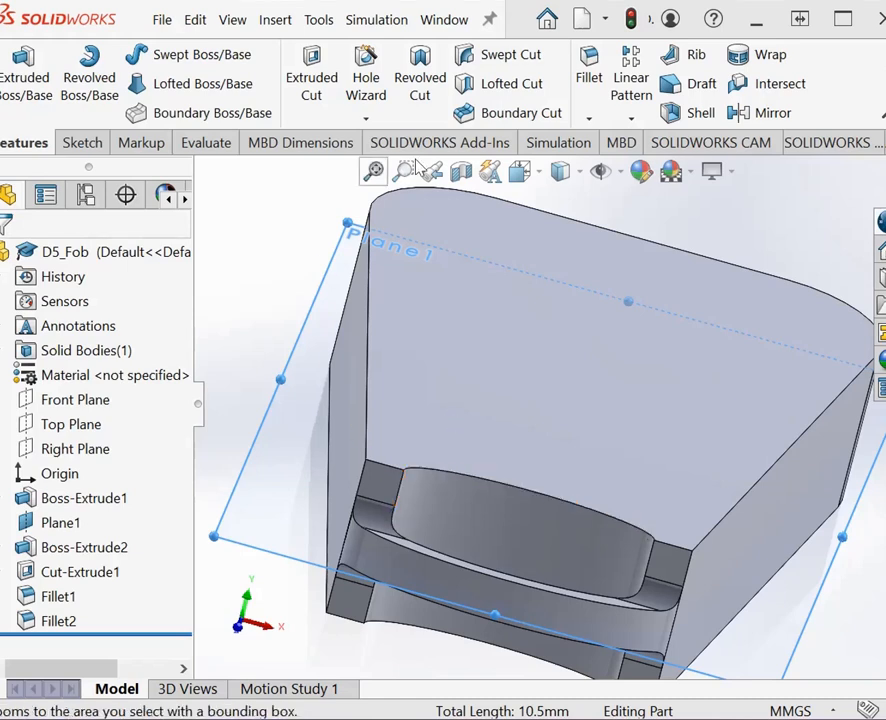
Step: Start another symmetric 2 mm fillet with the two short end edges and the curved cutout edge on the body's upper face
left_click(589, 120)
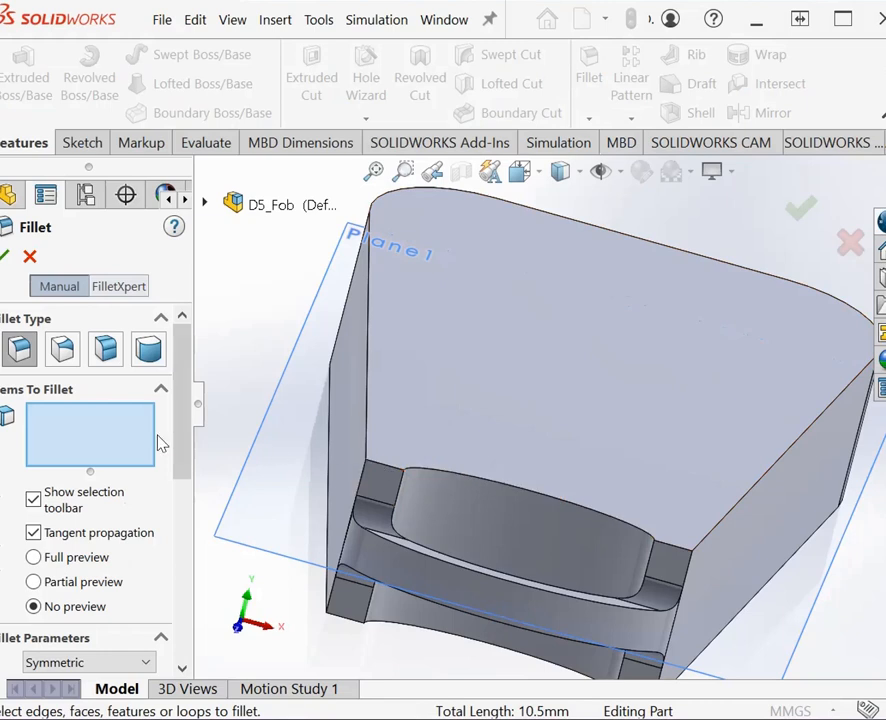
left_click_drag(187, 430, 186, 520)
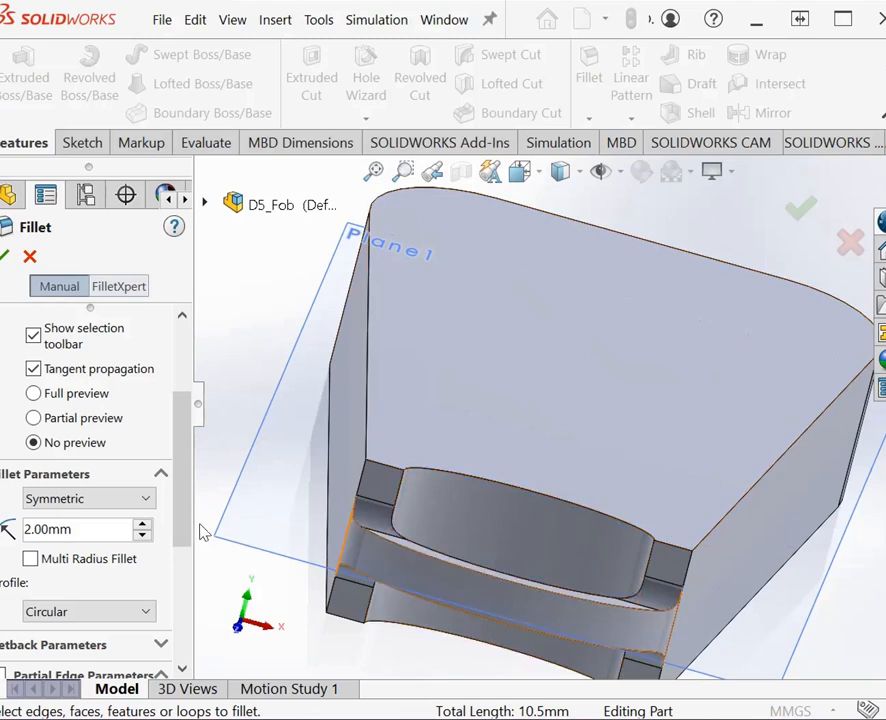
scroll(188, 430, "up", 3)
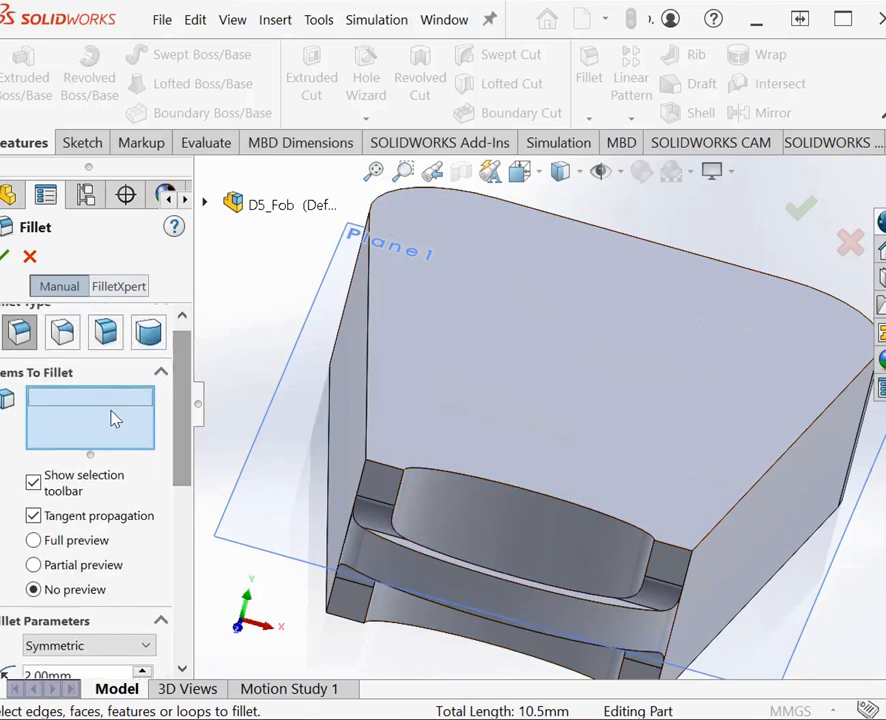
left_click(383, 468)
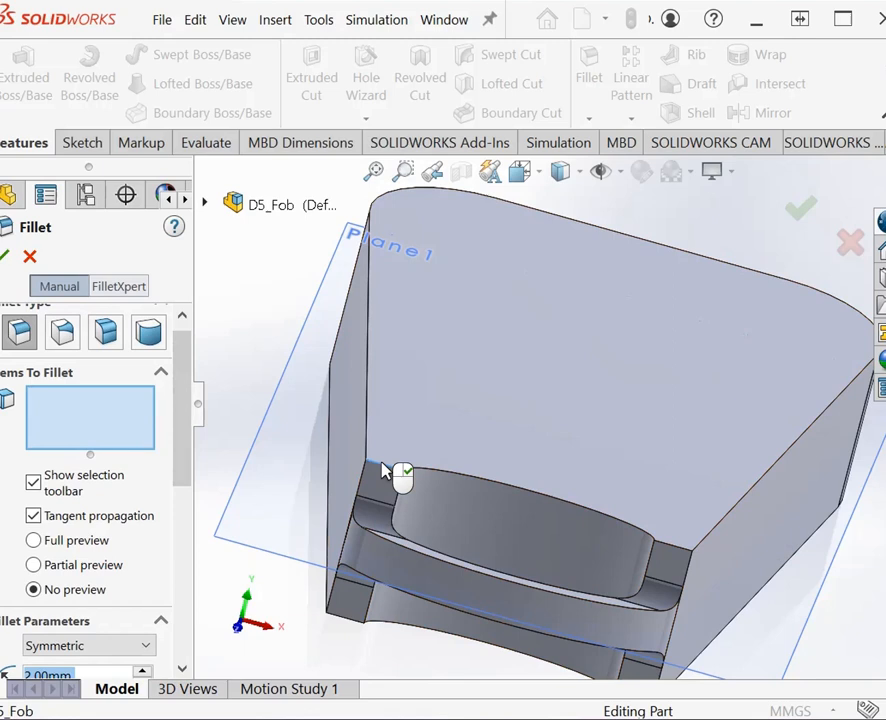
left_click(675, 555)
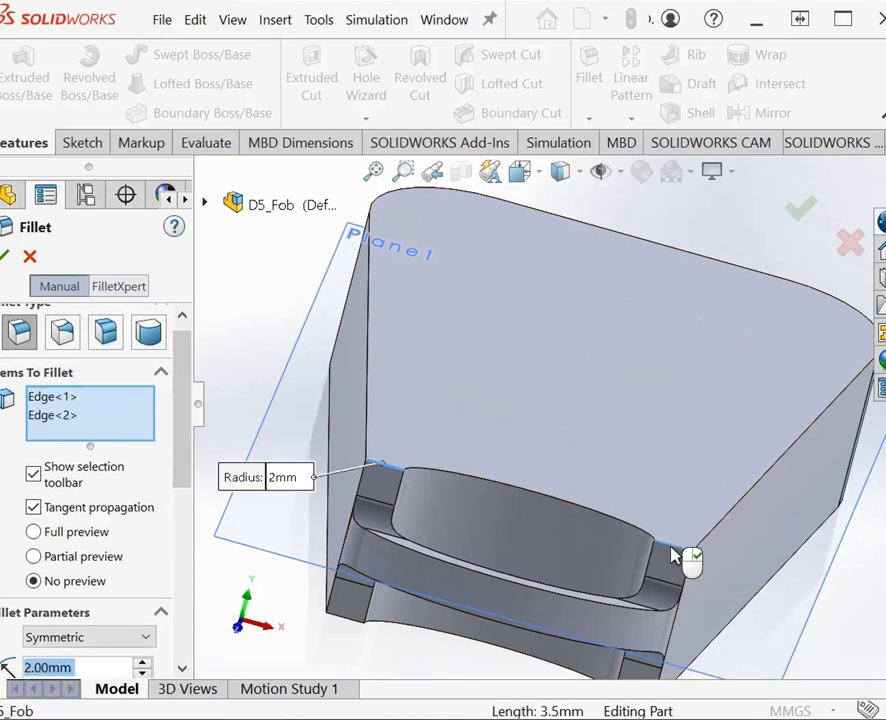
left_click(614, 529)
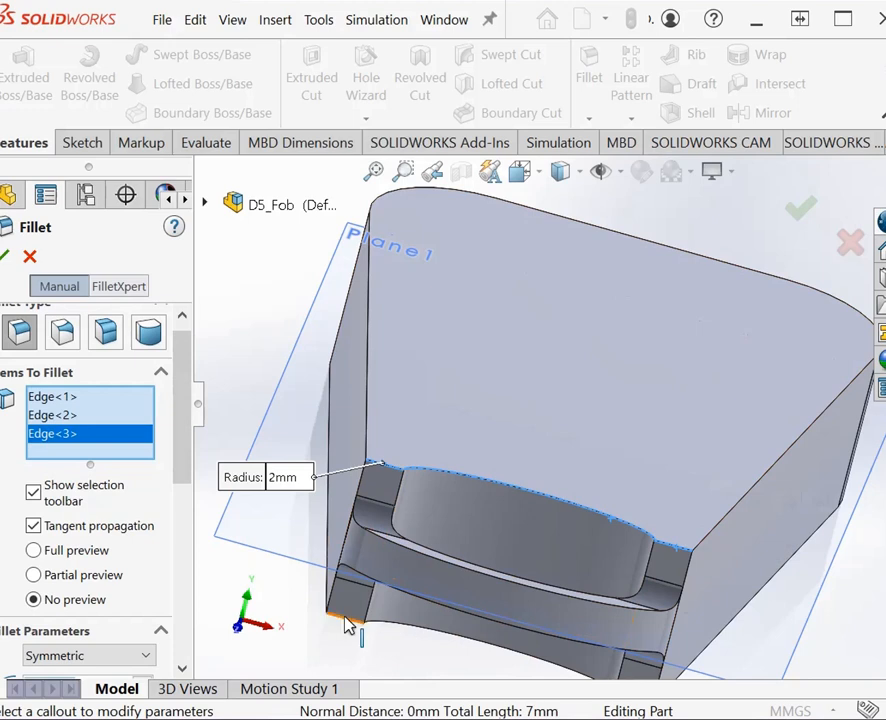
Step: Add the two short end edges and the curved cutout edge on the body's underside and create the 2 mm fillet
left_click(380, 631)
left_click(395, 631)
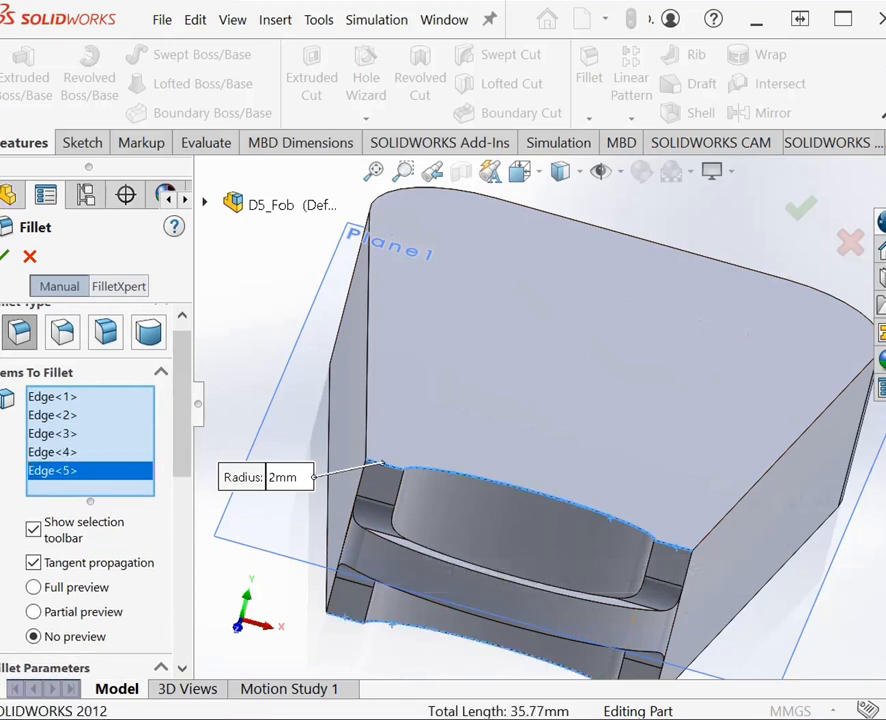
right_click(840, 335)
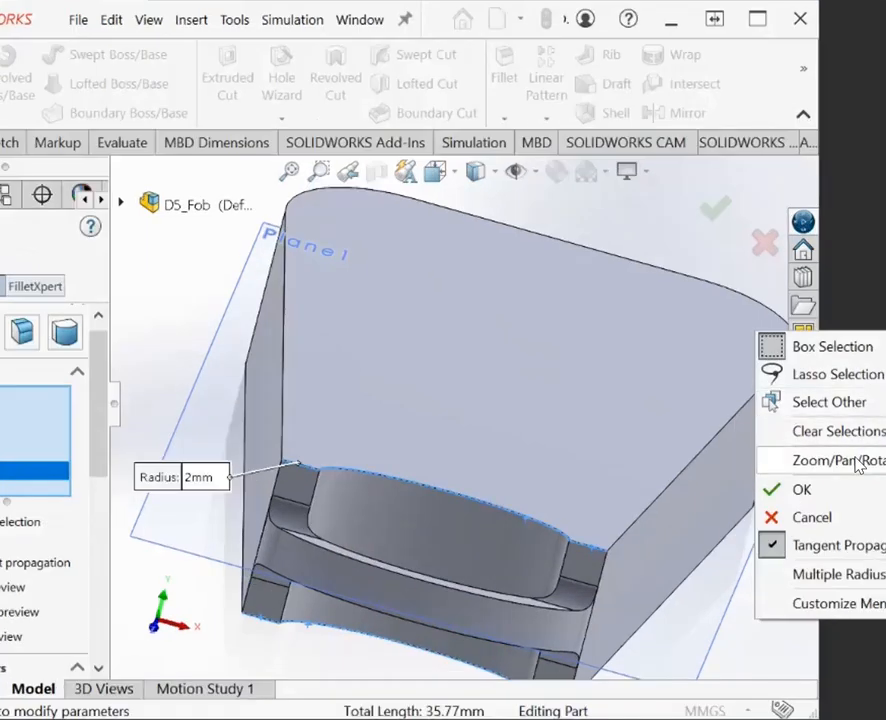
mouse_move(862, 460)
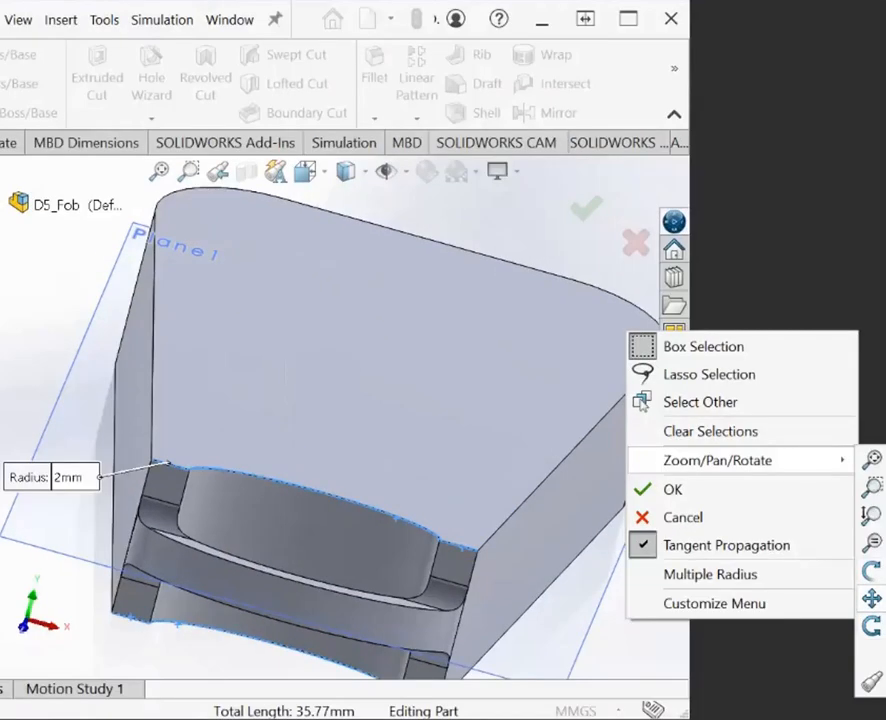
left_click(872, 598)
left_click_drag(595, 637, 569, 583)
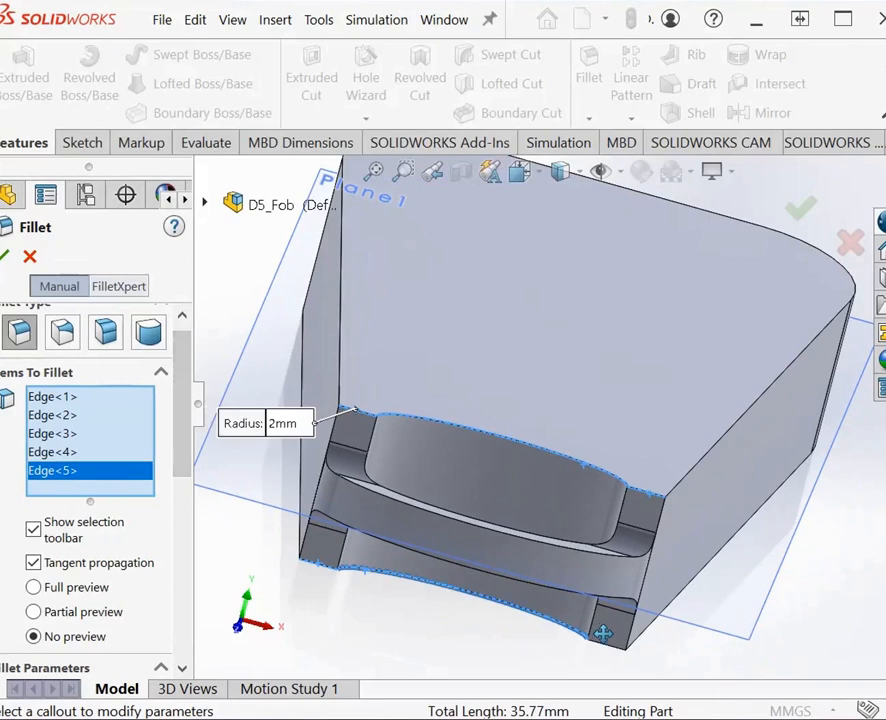
key("Escape")
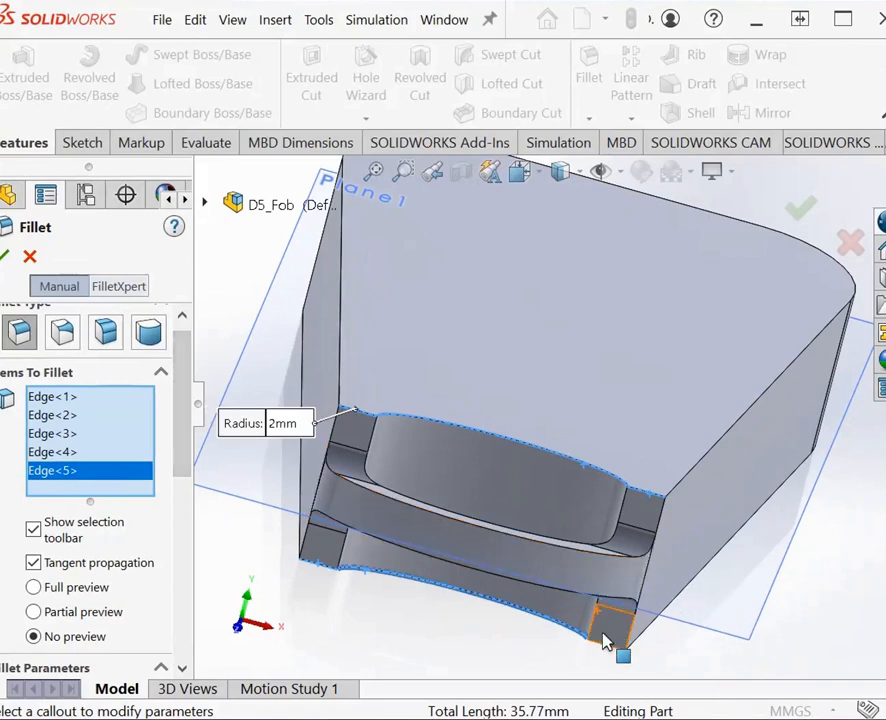
left_click(604, 650)
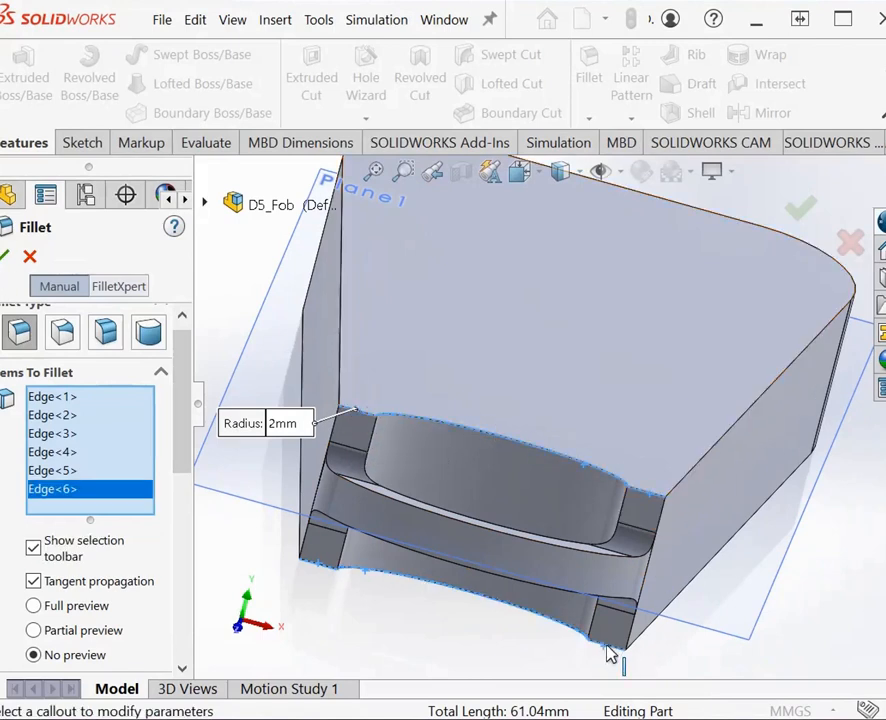
left_click(4, 258)
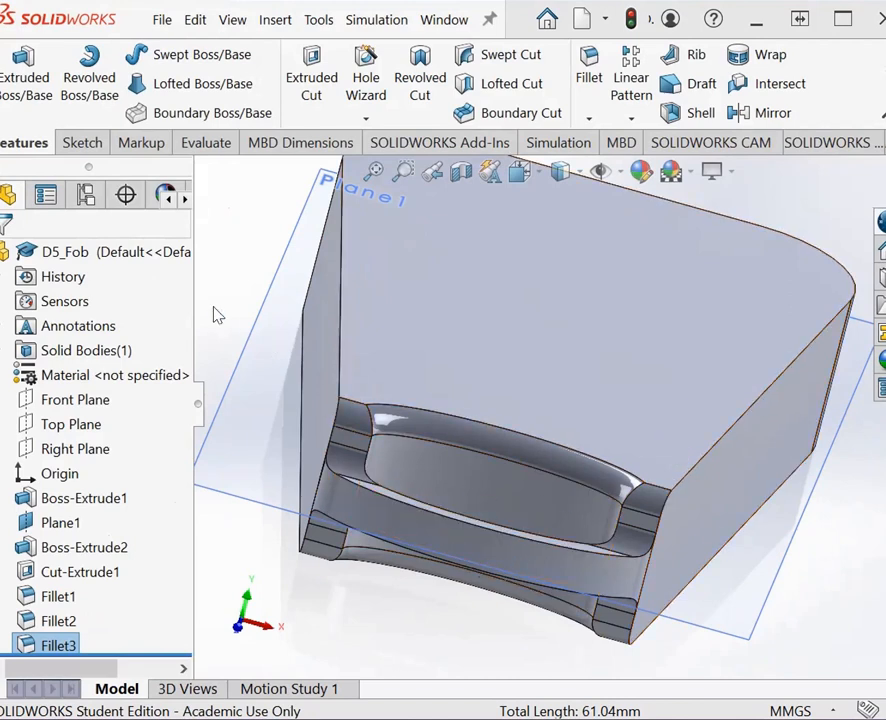
Step: Try to fillet the key-ring loop's two outer curved edges and its inner curved edge with a 2 mm radius
left_click(587, 118)
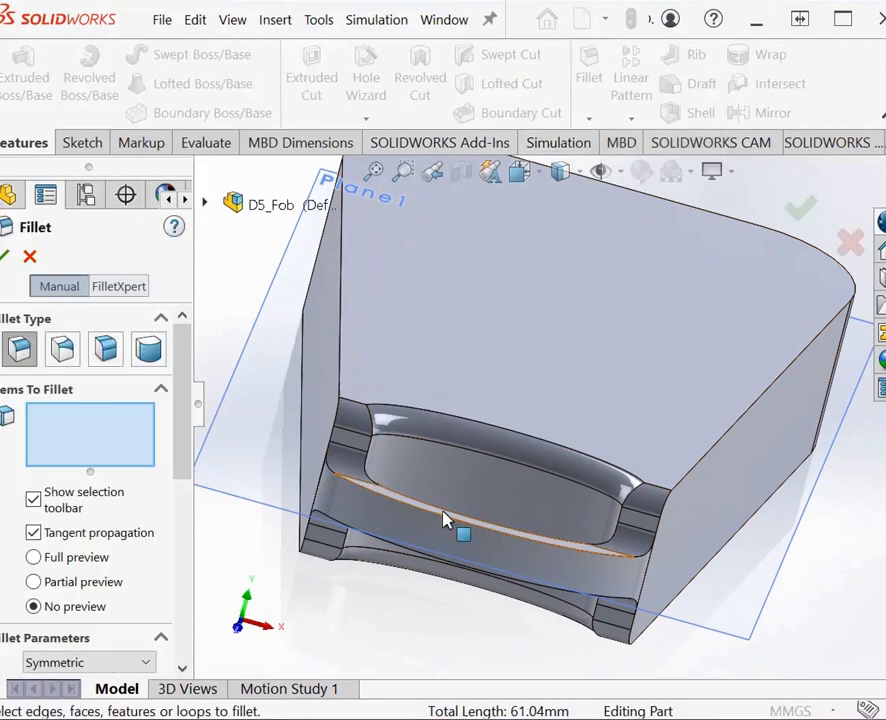
left_click(446, 522)
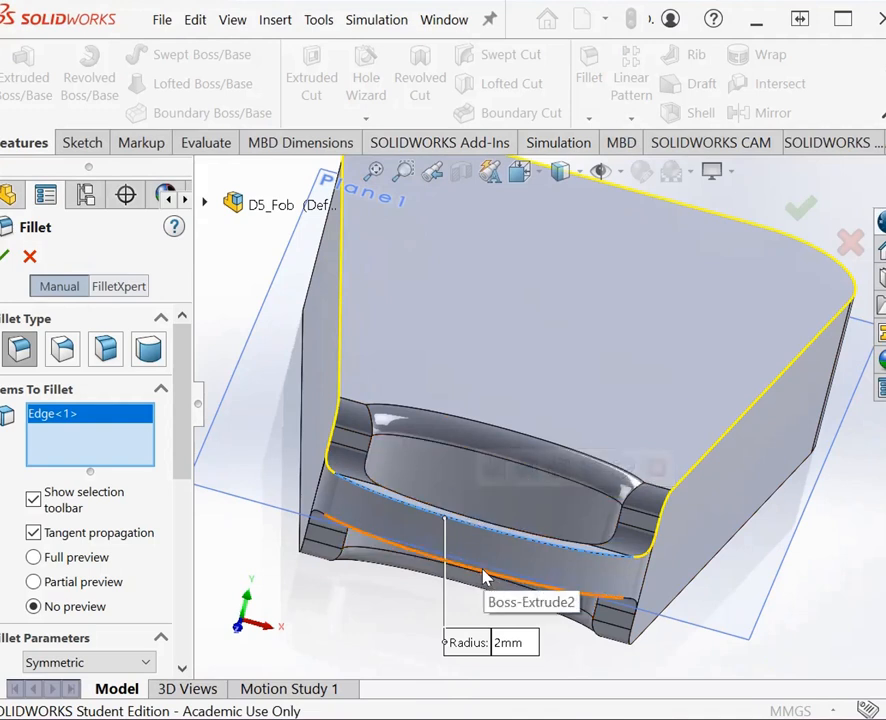
right_click(855, 557)
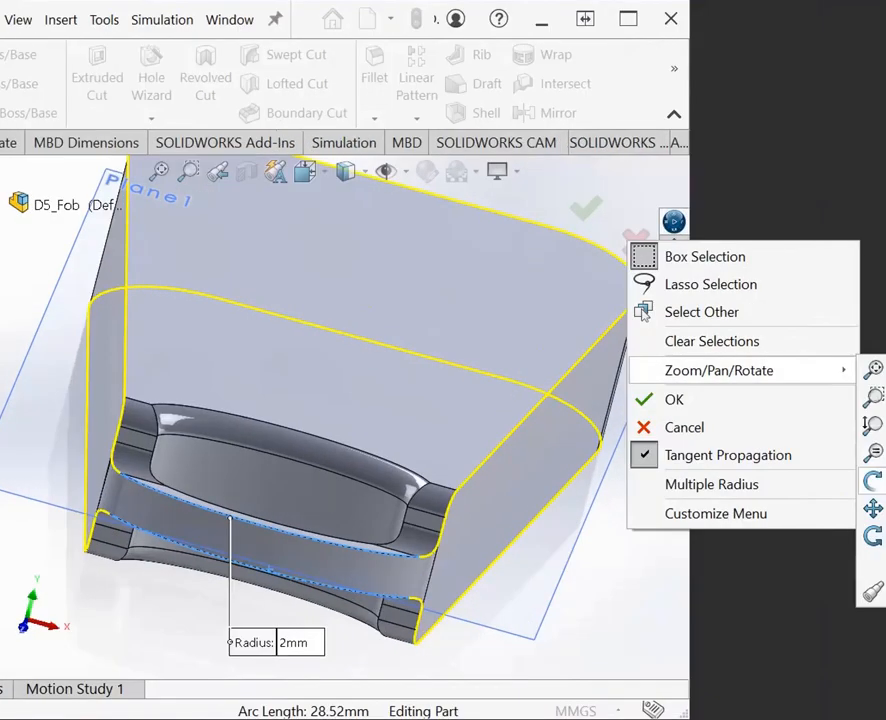
left_click(872, 481)
left_click_drag(872, 470, 883, 585)
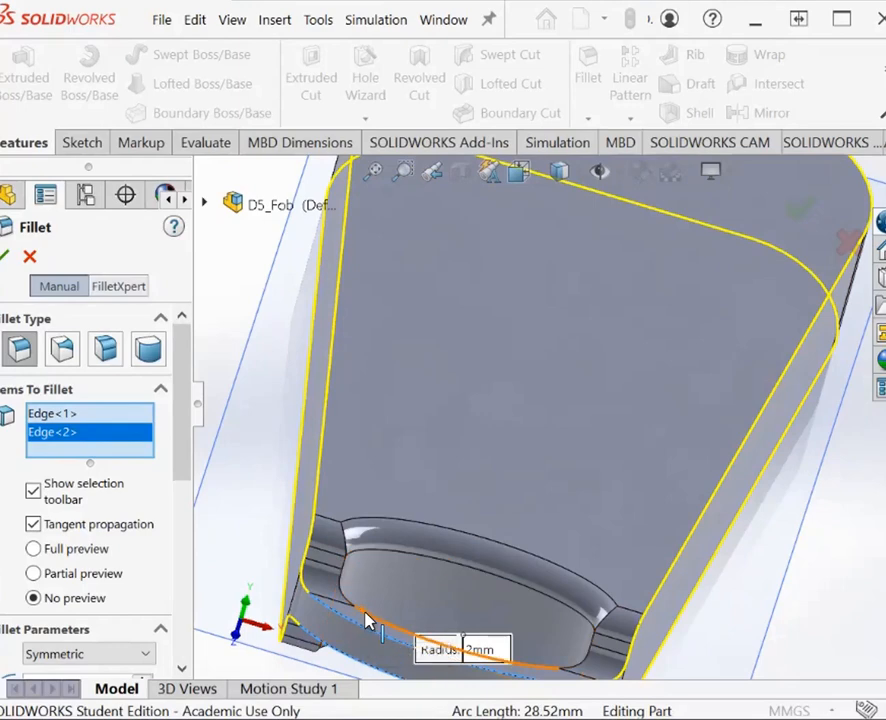
left_click(365, 617)
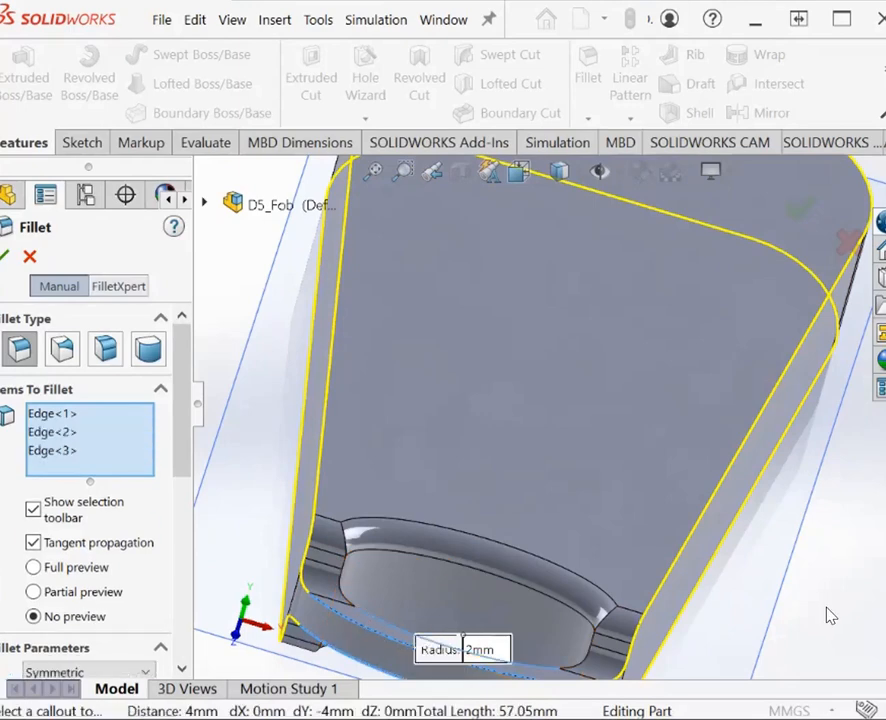
right_click(808, 313)
mouse_move(885, 442)
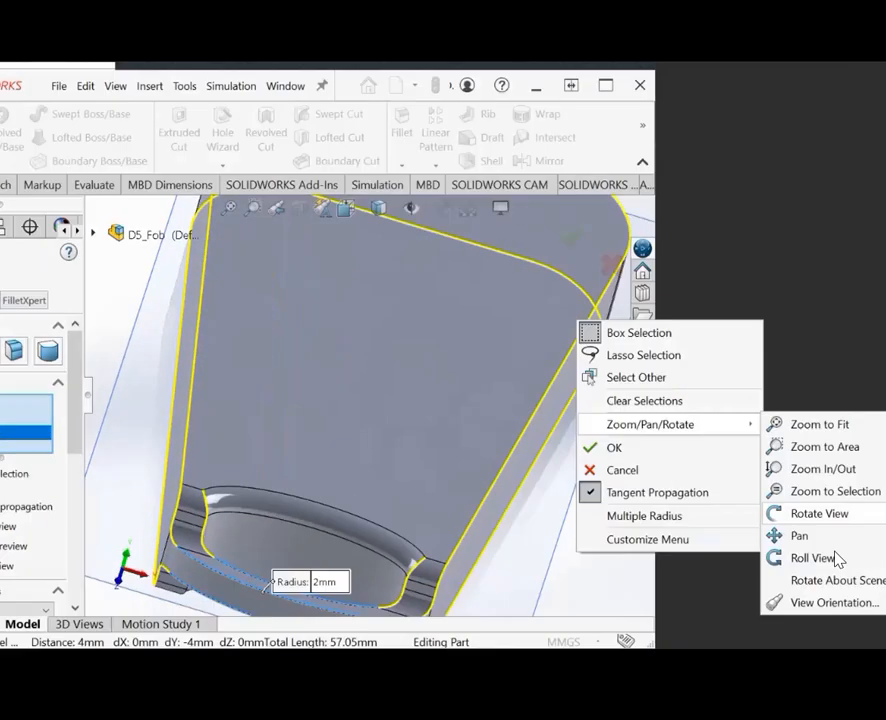
left_click(820, 516)
left_click_drag(546, 570, 591, 447)
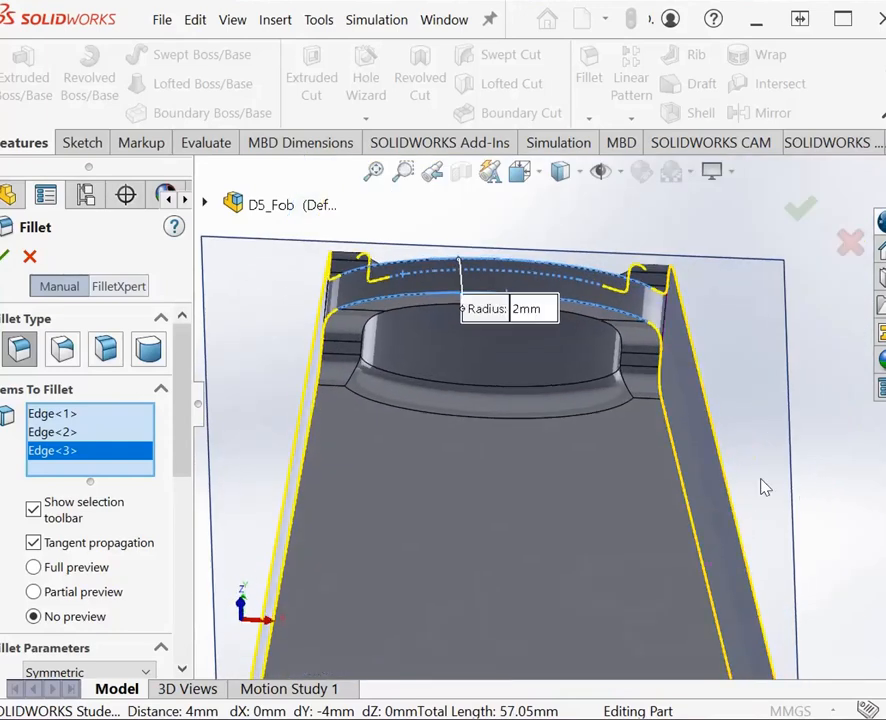
key("Return")
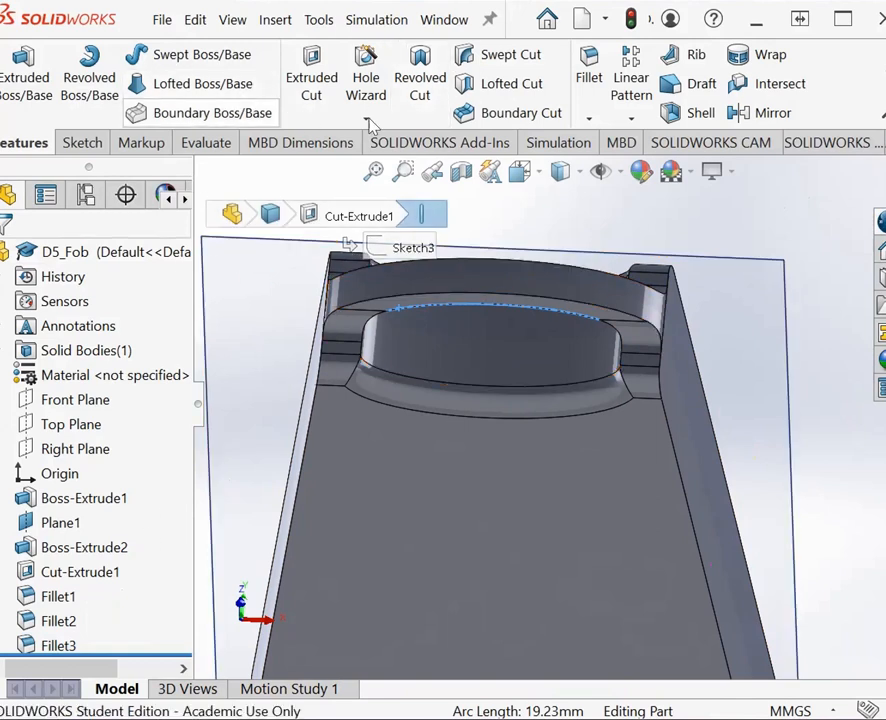
Step: Start a 2 mm fillet with one flat crescent face of the key-ring loop as the only selection
left_click(590, 121)
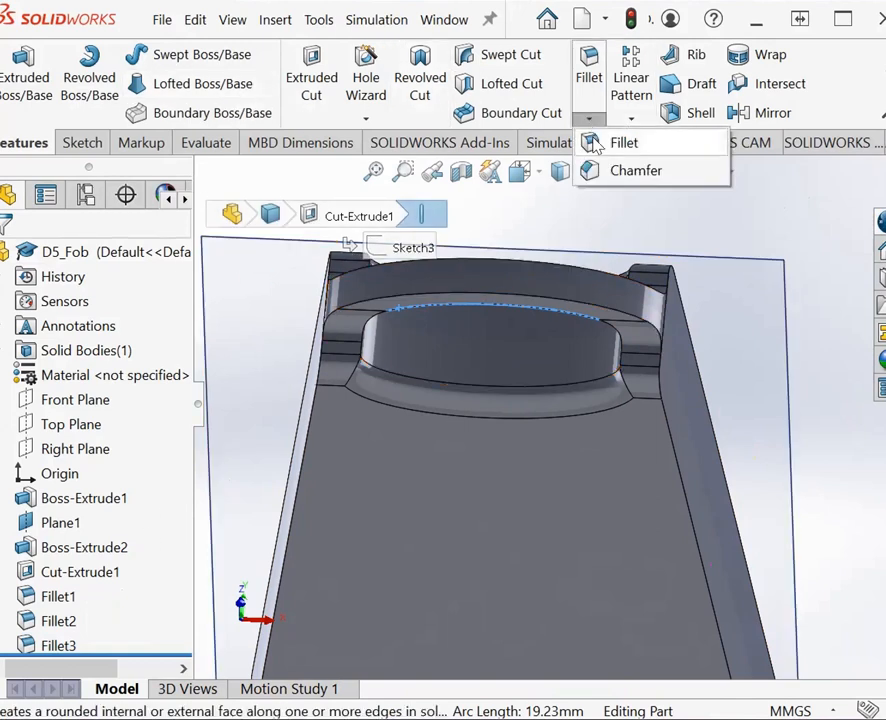
left_click(624, 143)
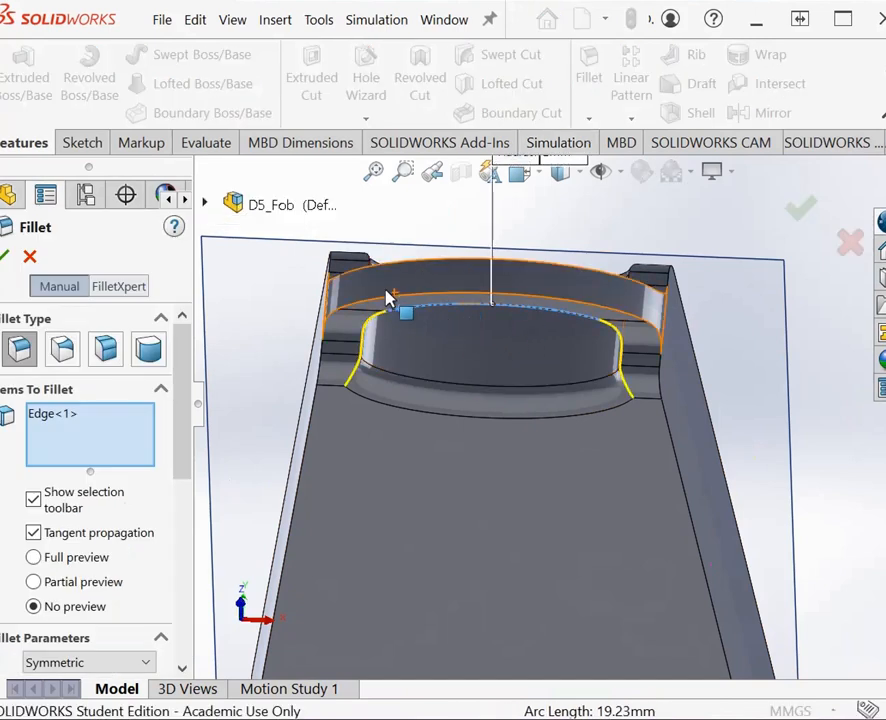
left_click(392, 310)
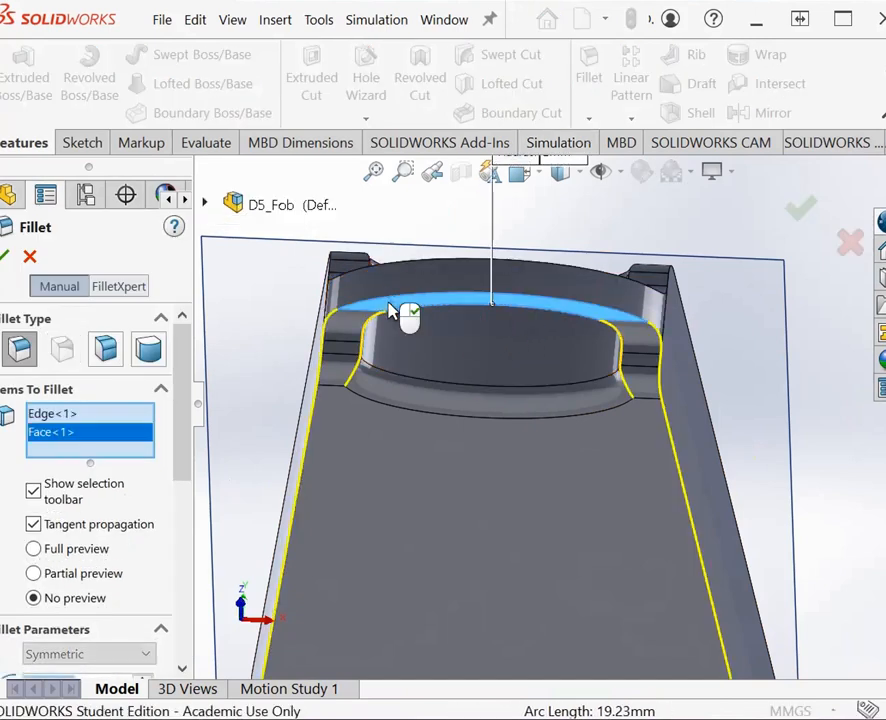
left_click(74, 413)
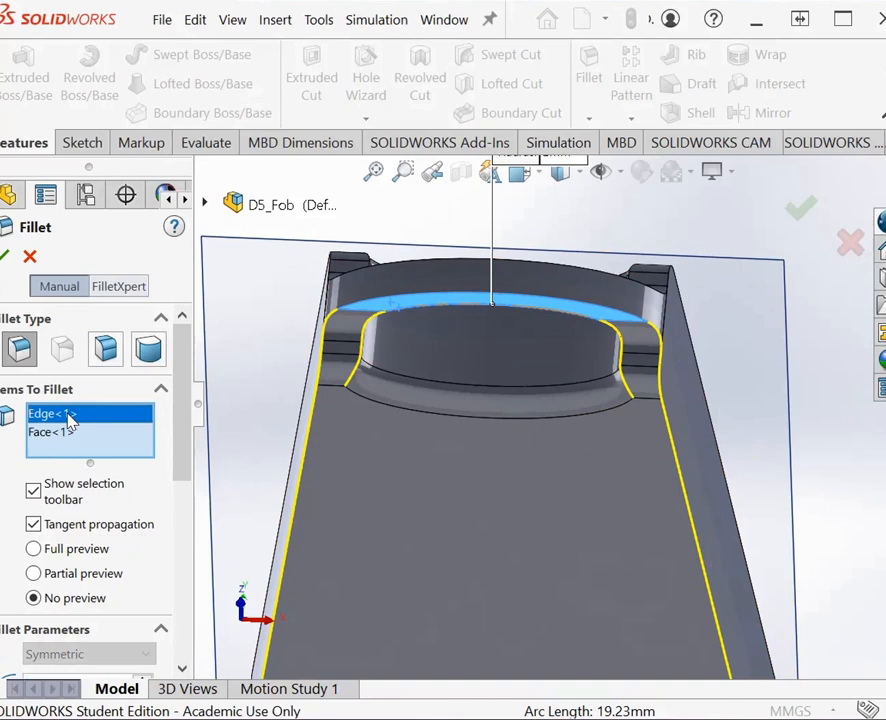
right_click(62, 431)
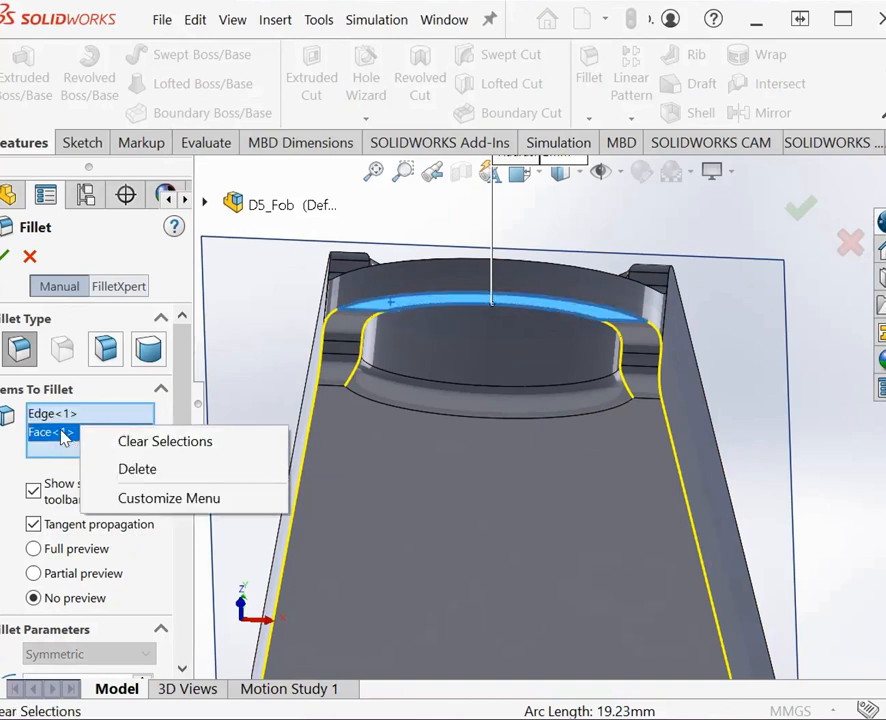
left_click(157, 444)
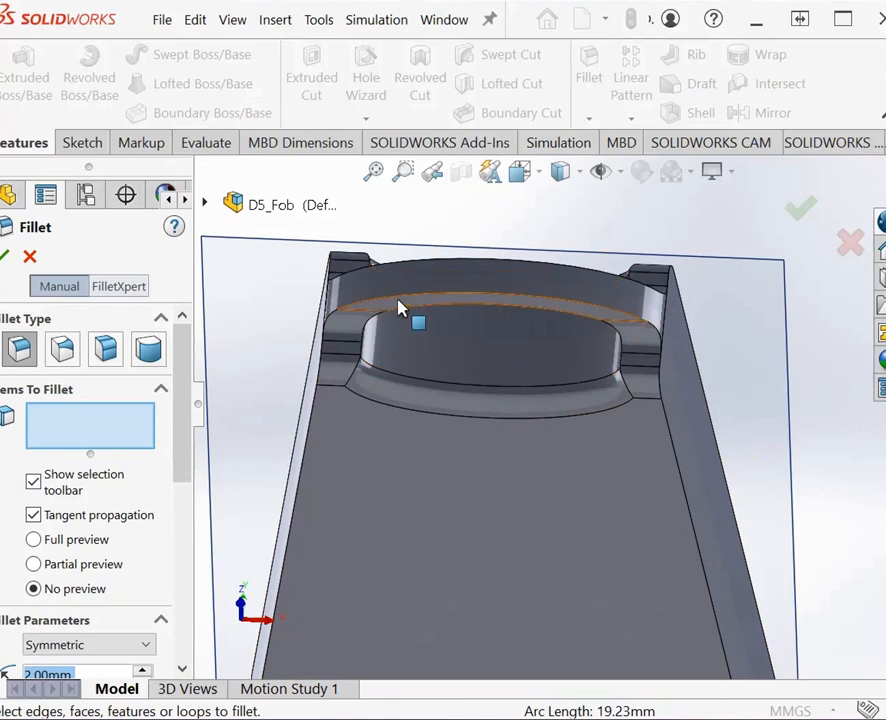
left_click(400, 303)
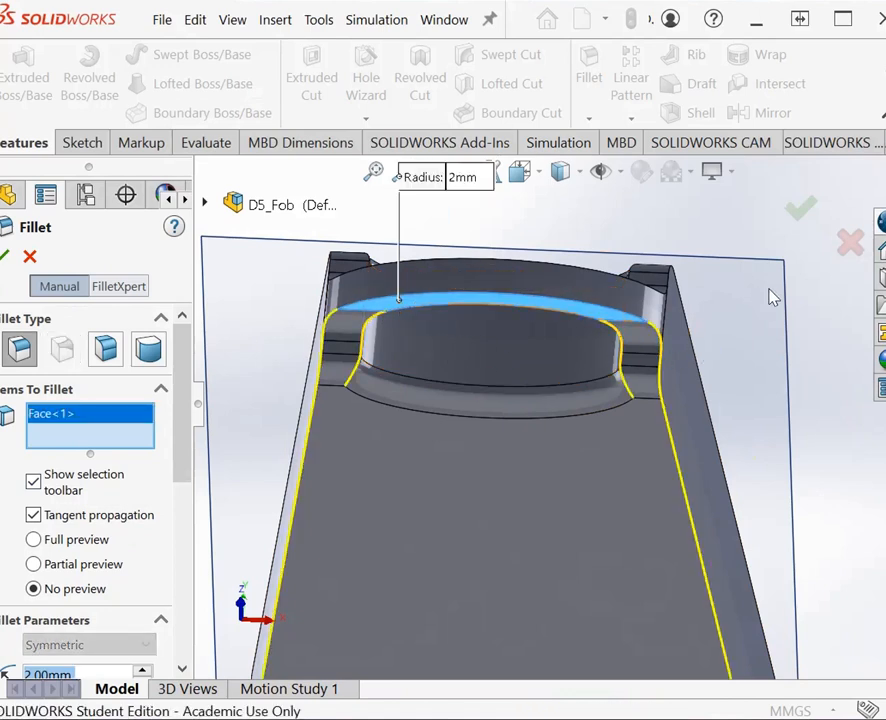
Step: Add the key-ring loop's opposite flat face, try to create the 2 mm fillet, and clear the selected faces
right_click(770, 296)
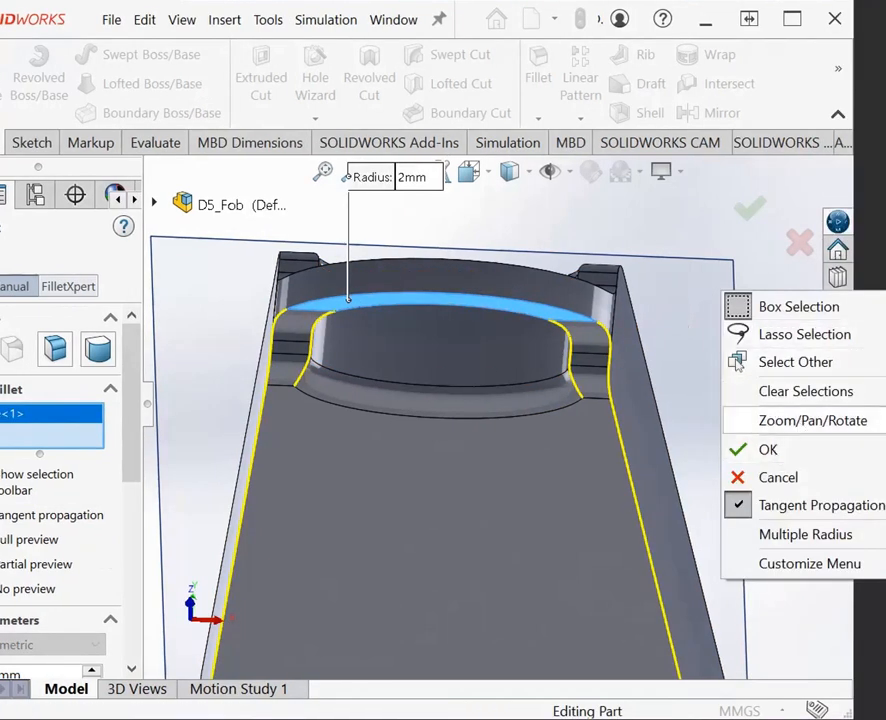
left_click(882, 505)
left_click_drag(816, 396, 790, 575)
left_click_drag(729, 374, 494, 228)
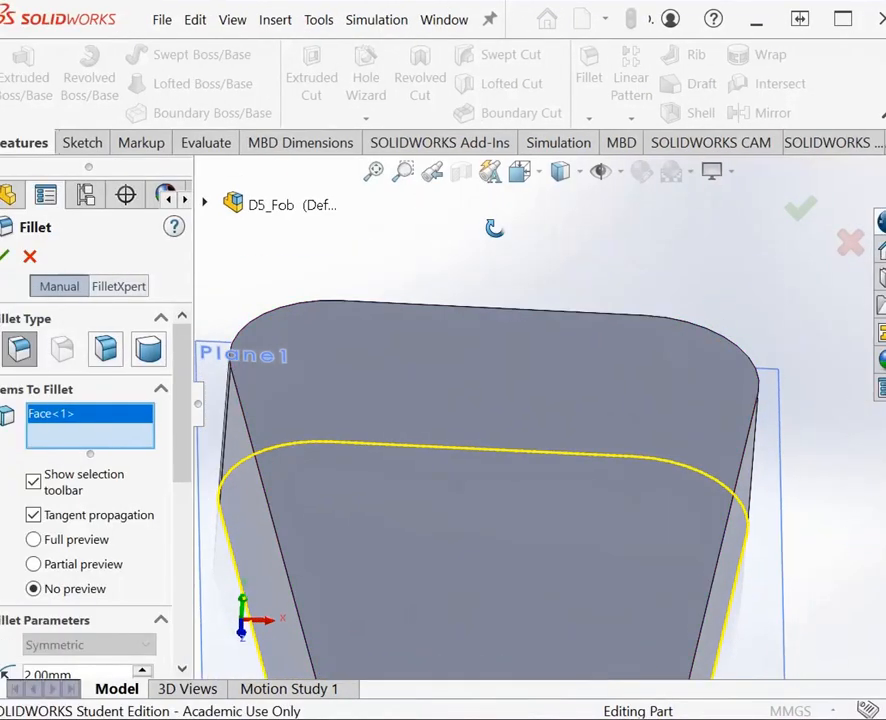
right_click(586, 274)
left_click(712, 427)
left_click_drag(767, 524, 755, 222)
left_click_drag(748, 571, 748, 567)
right_click(737, 560)
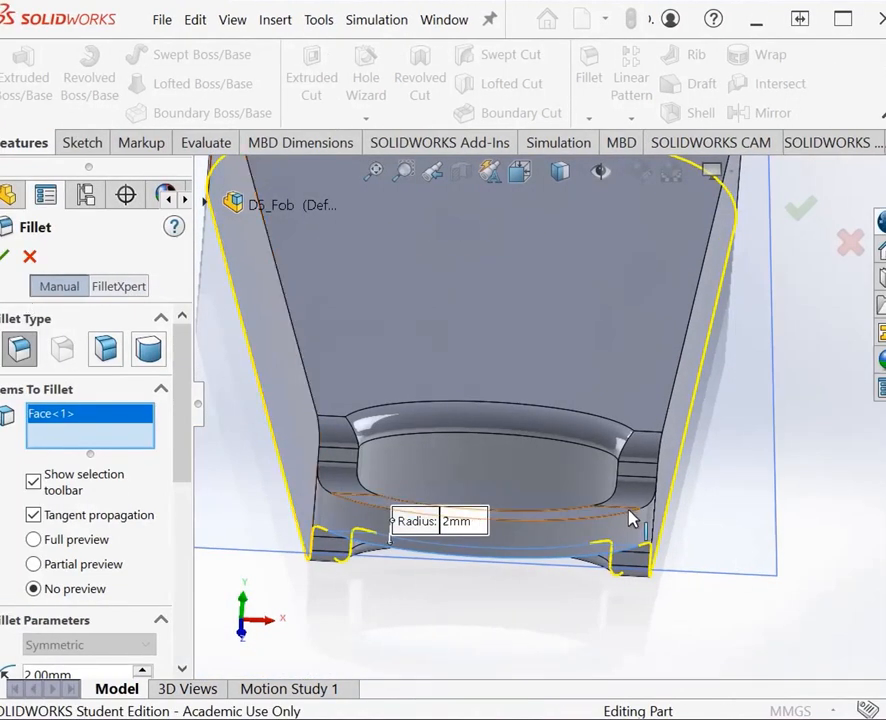
left_click(600, 522)
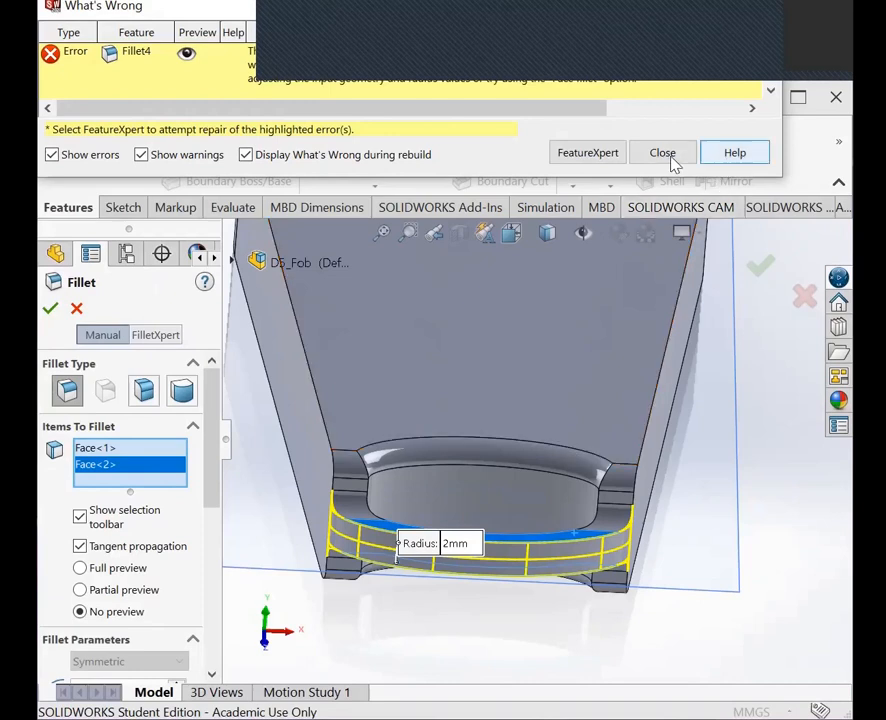
left_click(668, 156)
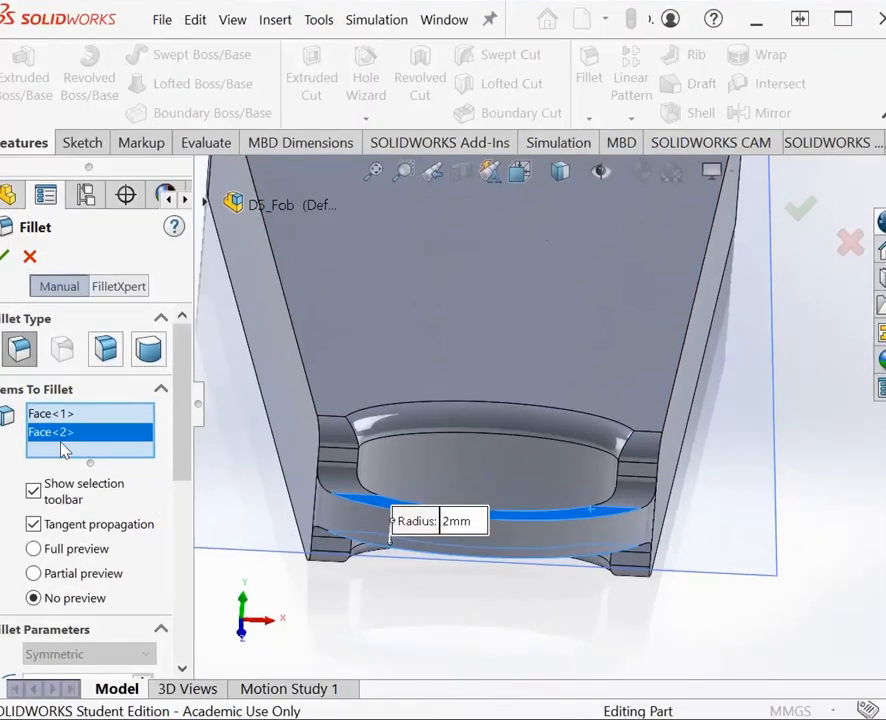
right_click(87, 437)
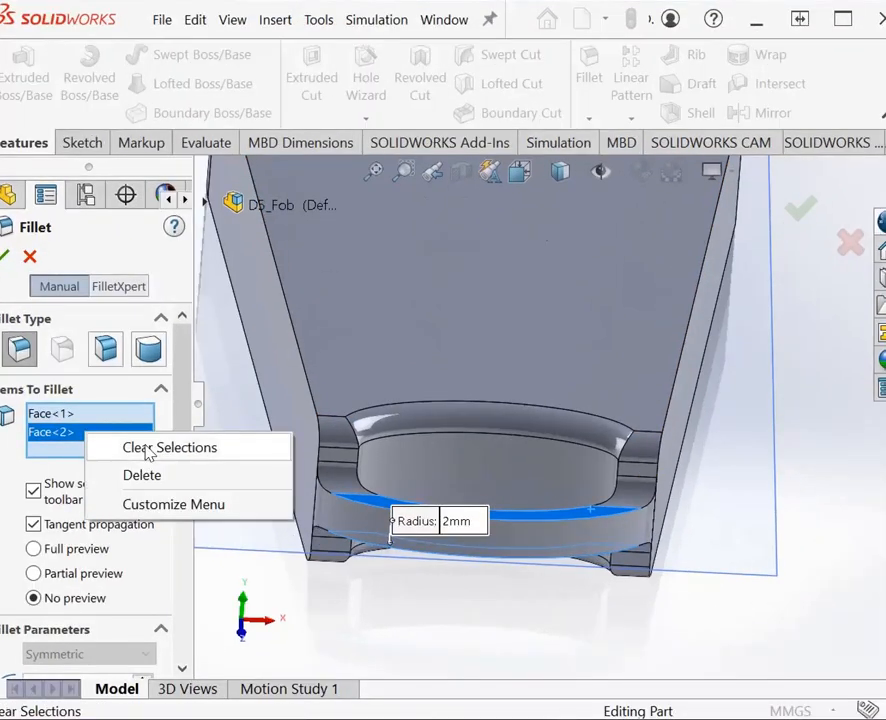
left_click(148, 448)
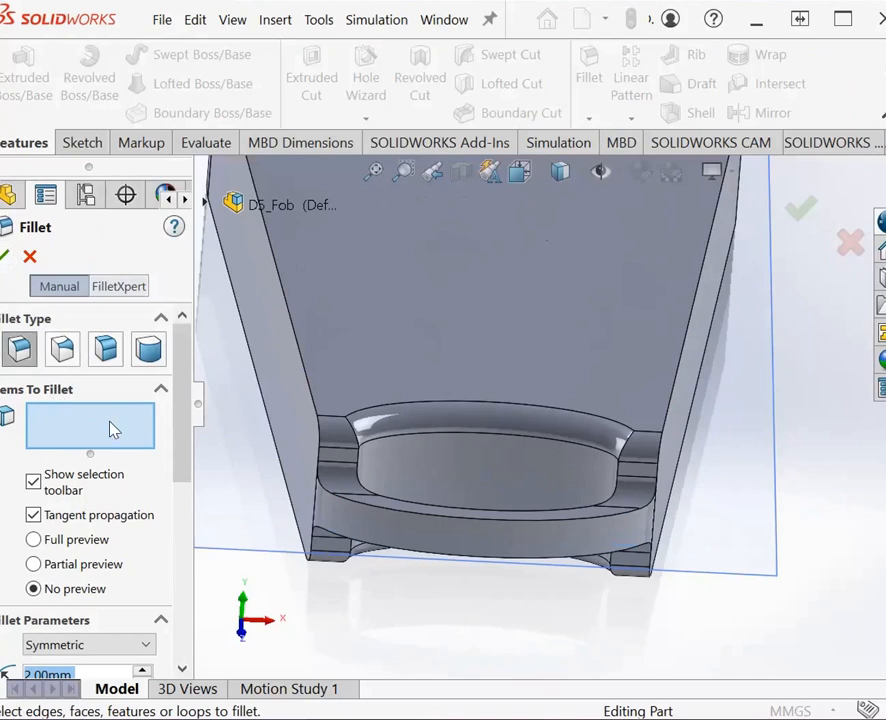
Step: Try to fillet the inner and outer curved edges on both flat faces of the key-ring loop with a 2 mm radius
left_click(436, 518)
left_click(433, 514)
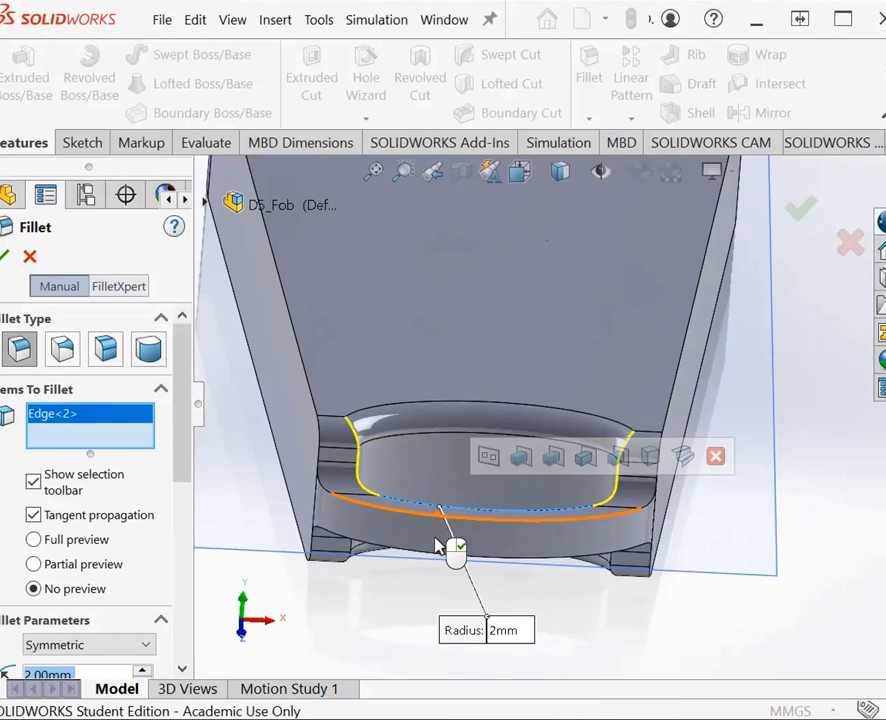
right_click(723, 606)
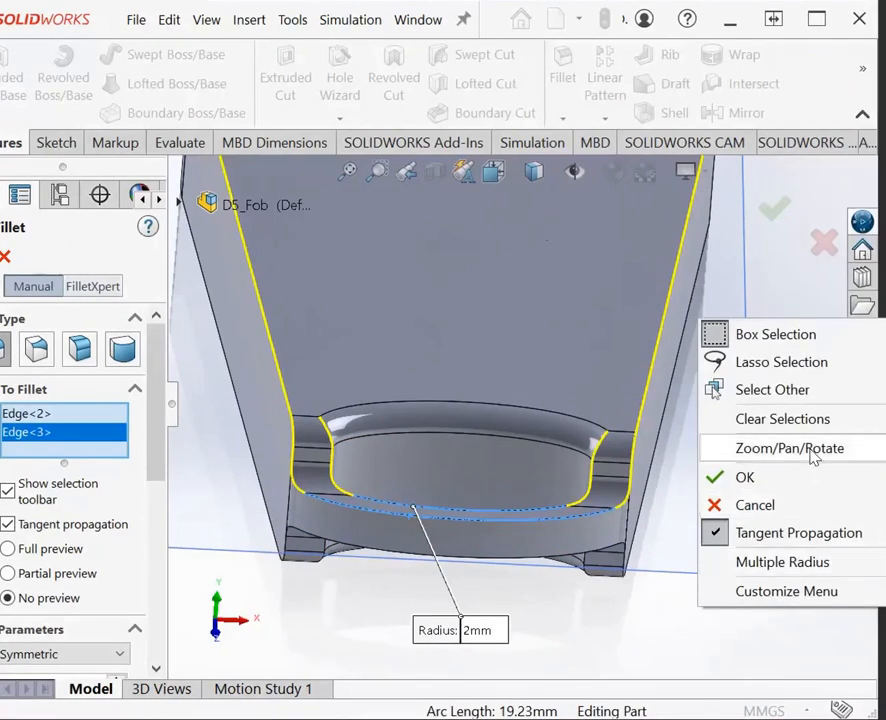
mouse_move(812, 455)
left_click(853, 560)
left_click_drag(768, 595, 703, 438)
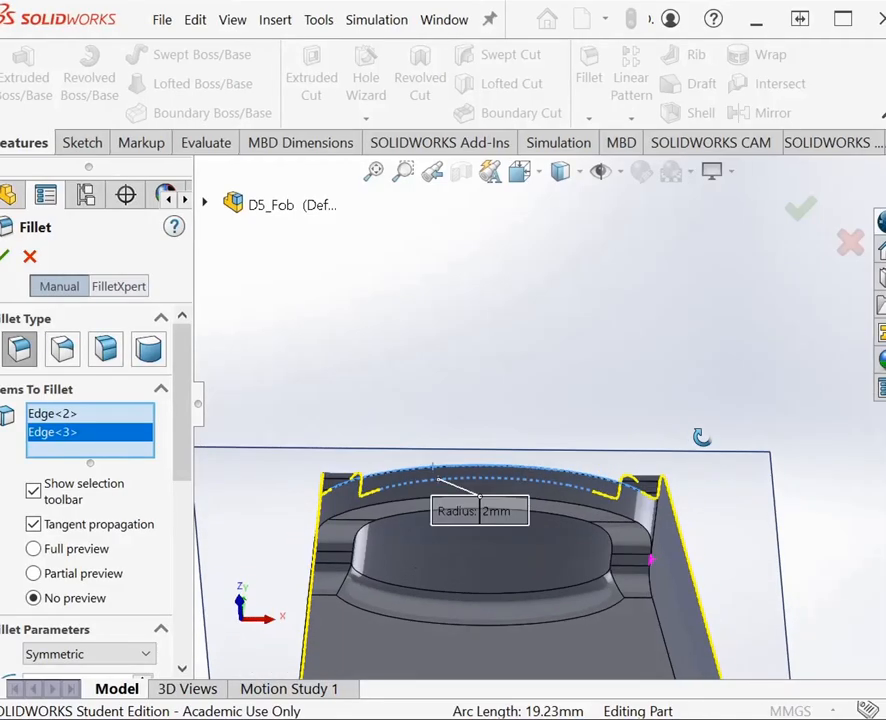
right_click(682, 379)
left_click(722, 402)
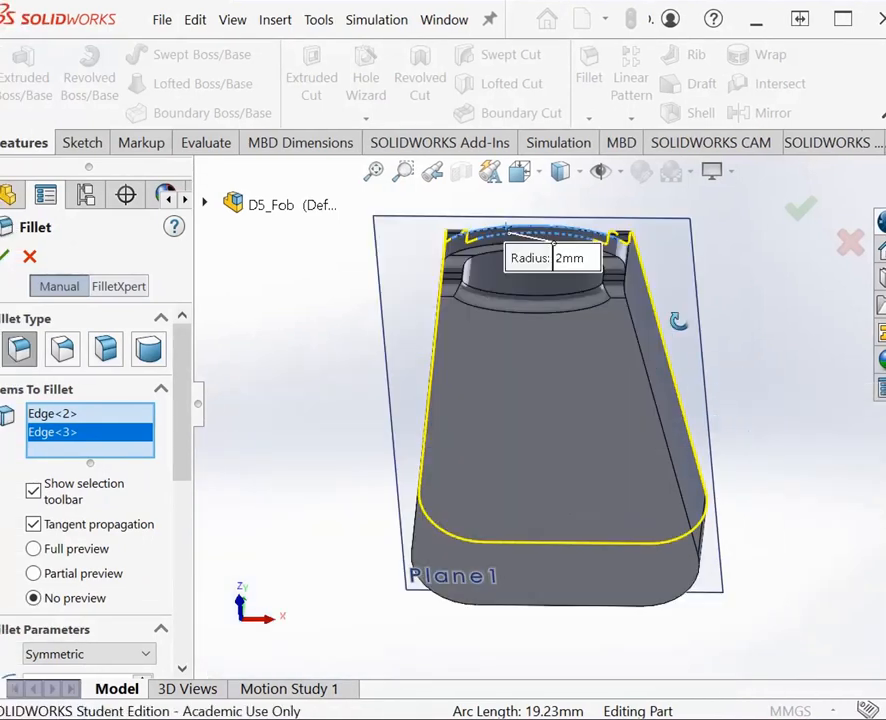
left_click(403, 171)
left_click_drag(376, 220, 678, 326)
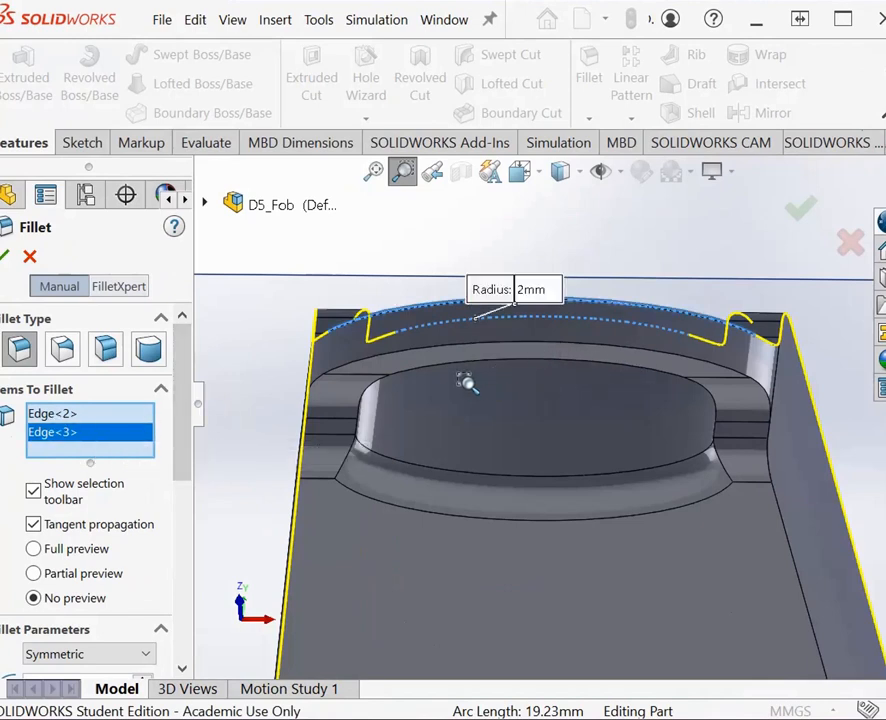
key("Escape")
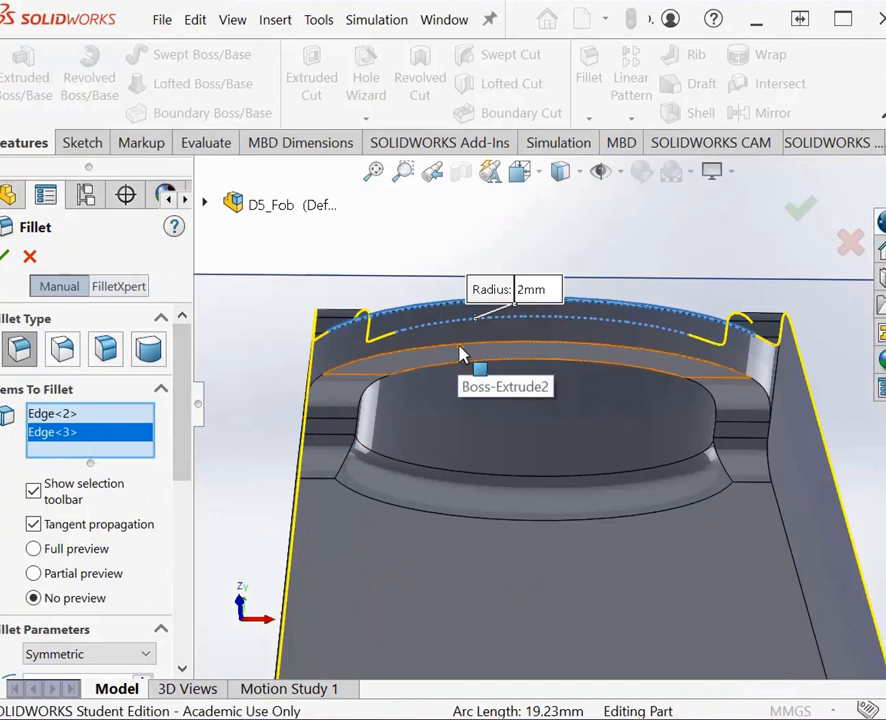
left_click(476, 357)
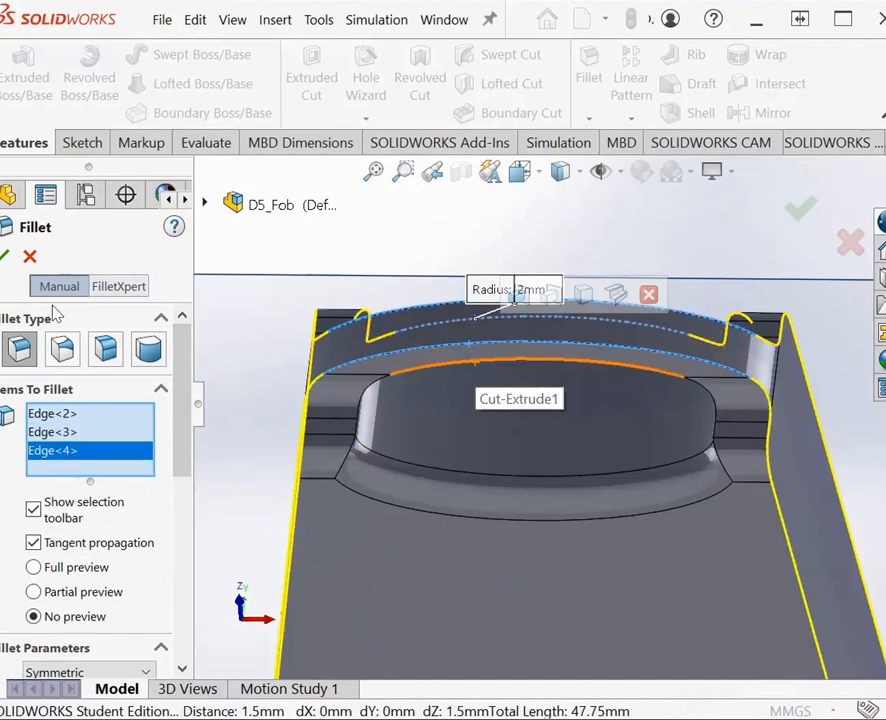
left_click(476, 364)
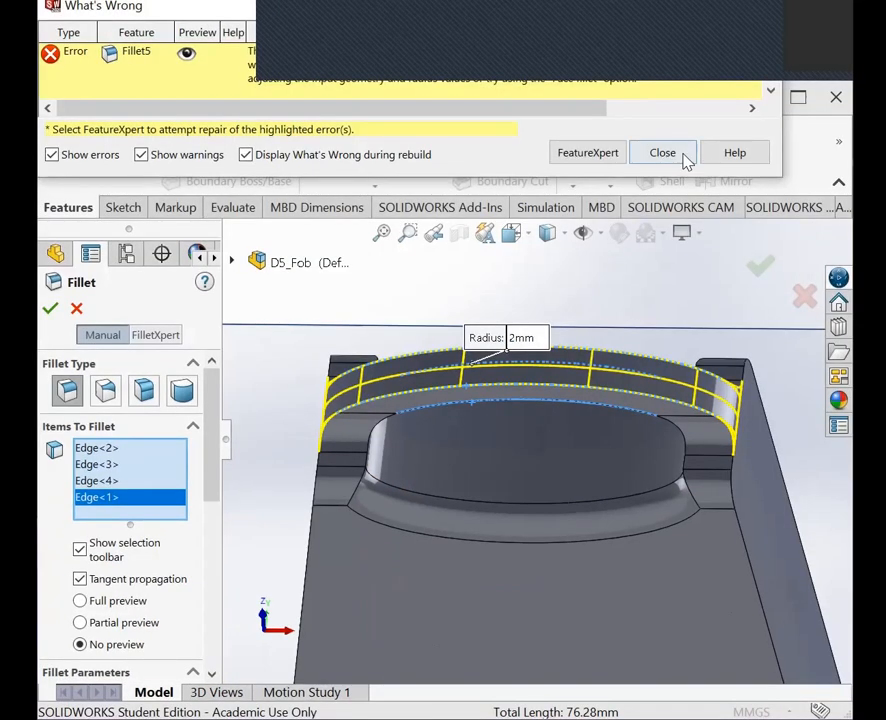
left_click(686, 160)
right_click(156, 463)
left_click(166, 477)
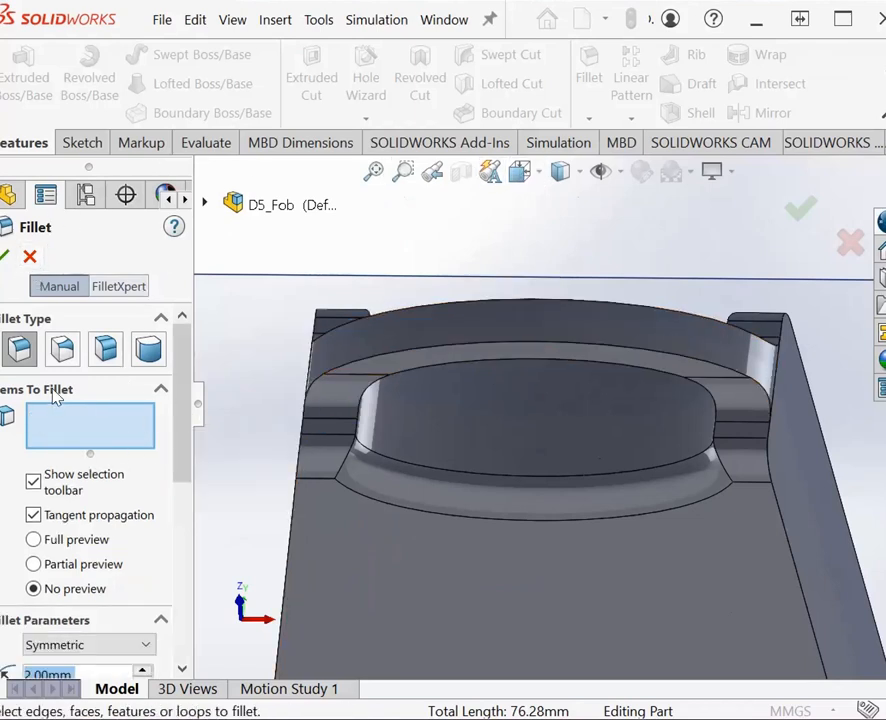
Step: Try to fillet only the key-ring loop's two outer curved edges with a 2 mm radius
left_click(612, 350)
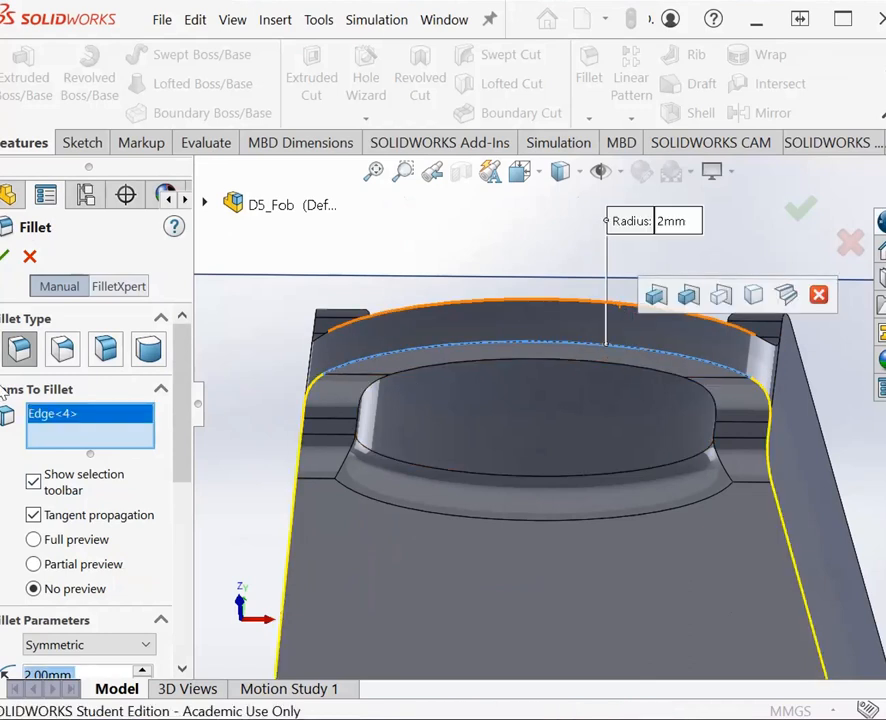
left_click(3, 259)
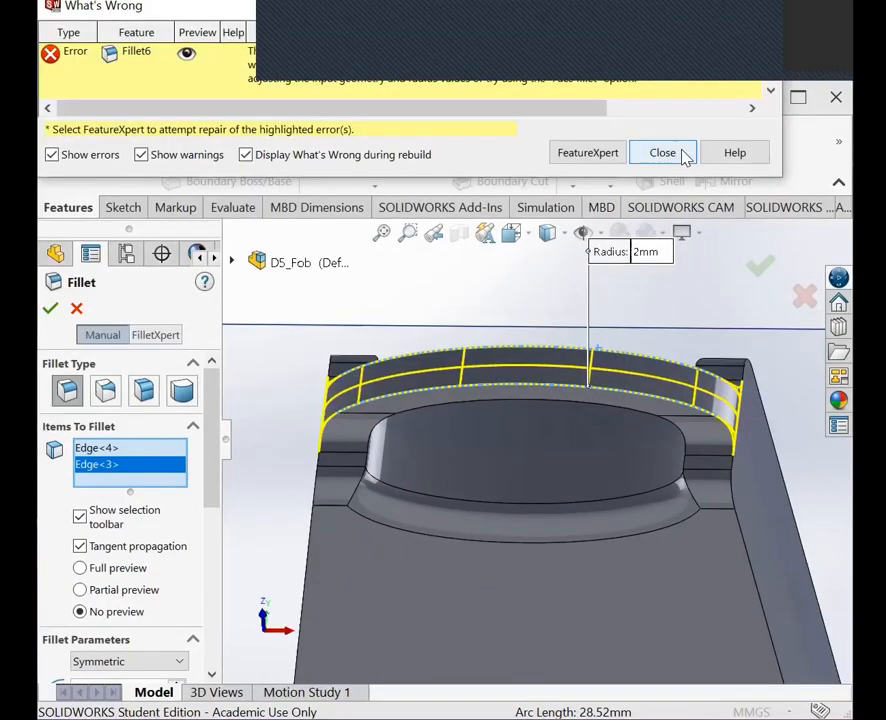
left_click(663, 153)
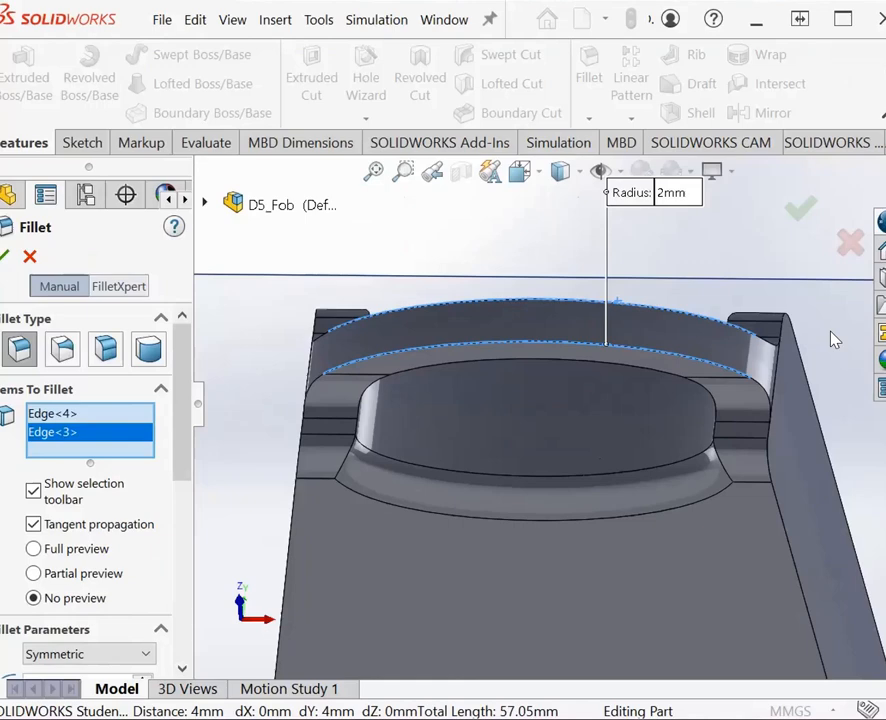
right_click(835, 340)
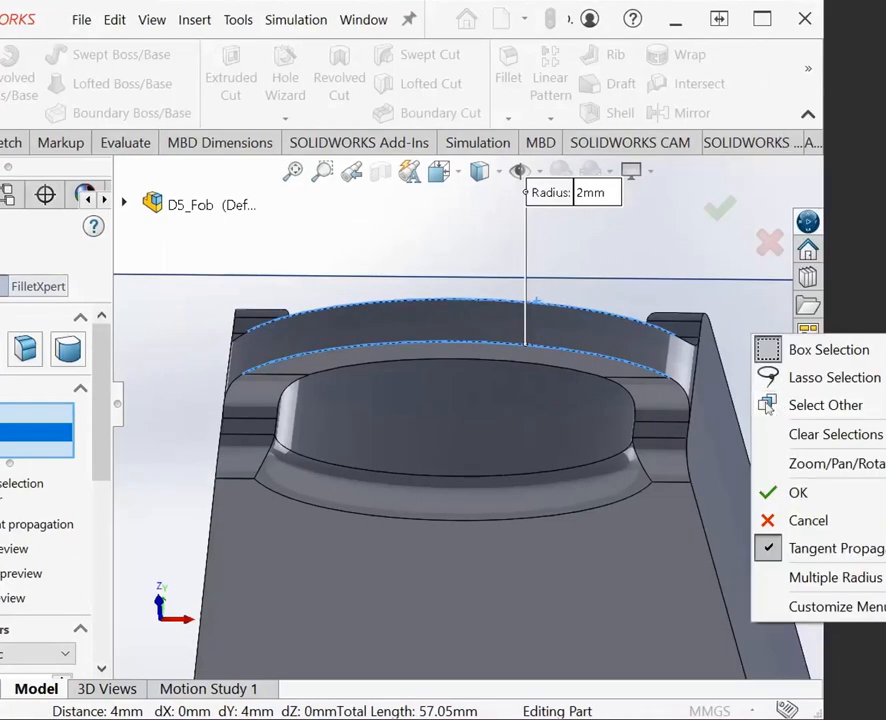
key("Escape")
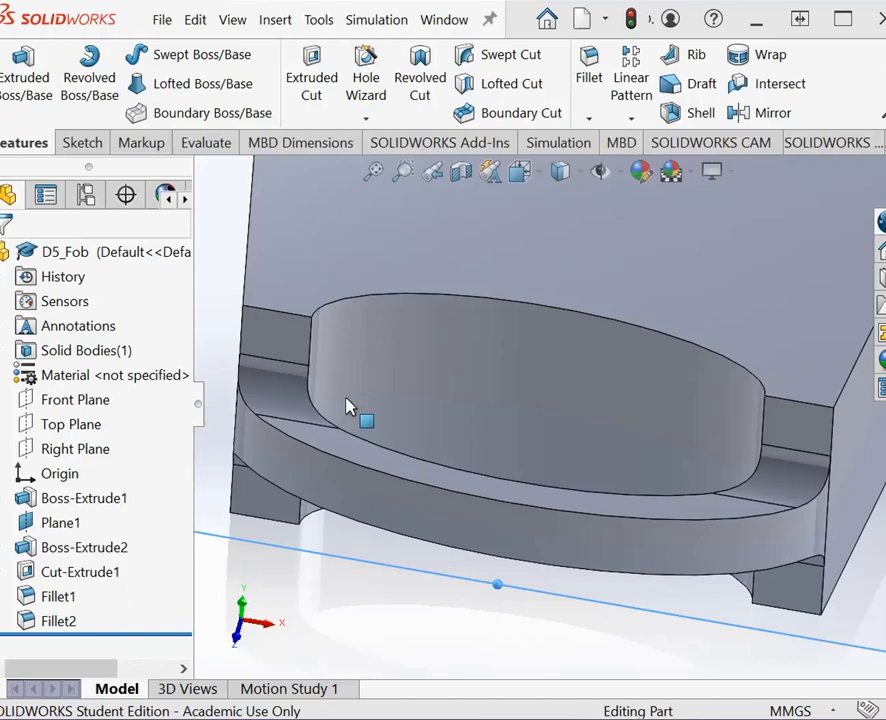
Step: Start a symmetric fillet with the two short end edges and the curved cutout edge on the body's upper face
left_click(589, 120)
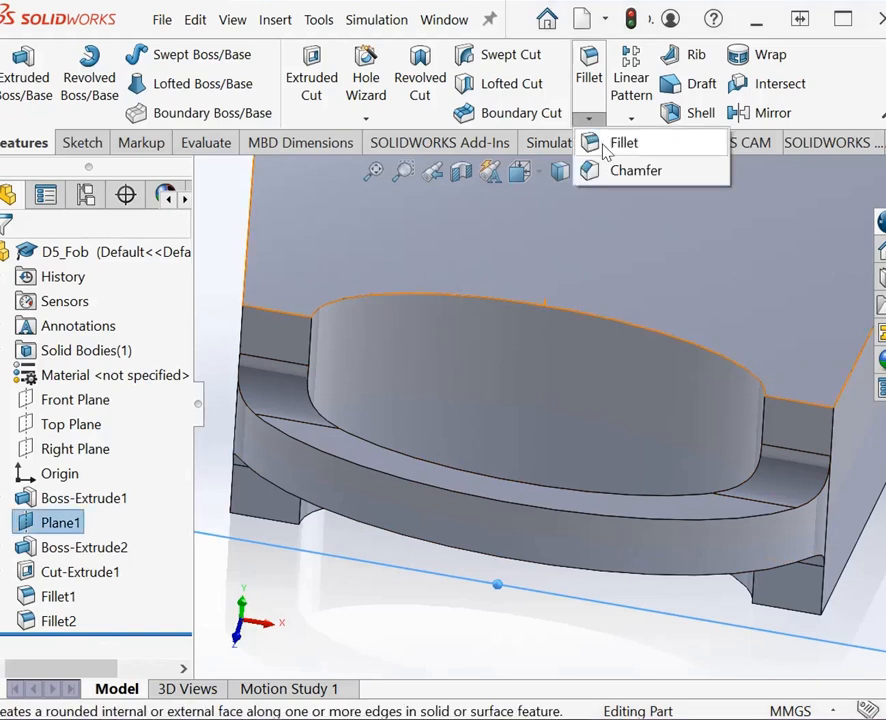
left_click(618, 144)
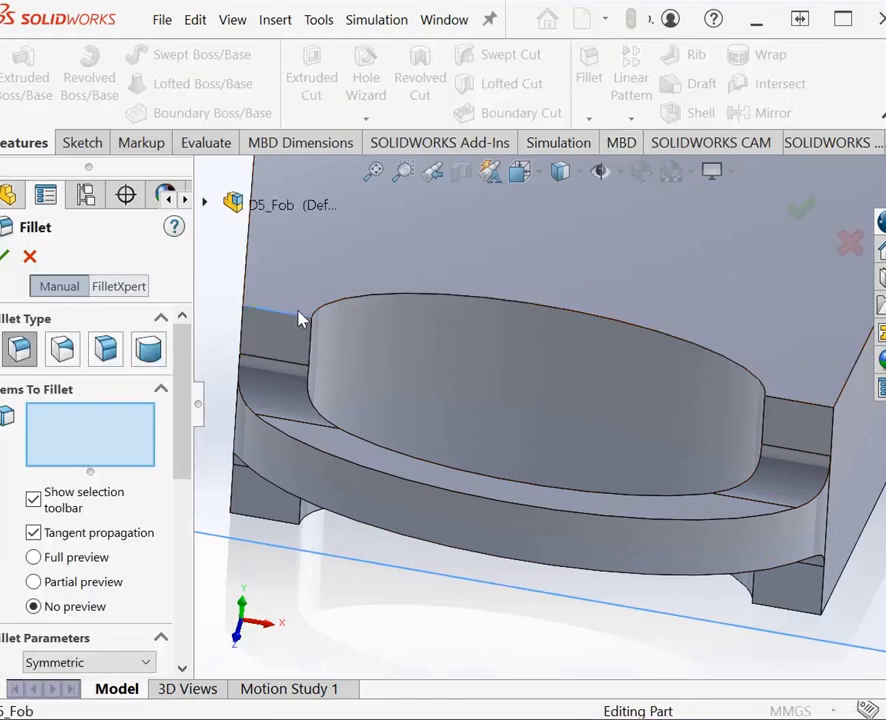
left_click(295, 313)
left_click(746, 398)
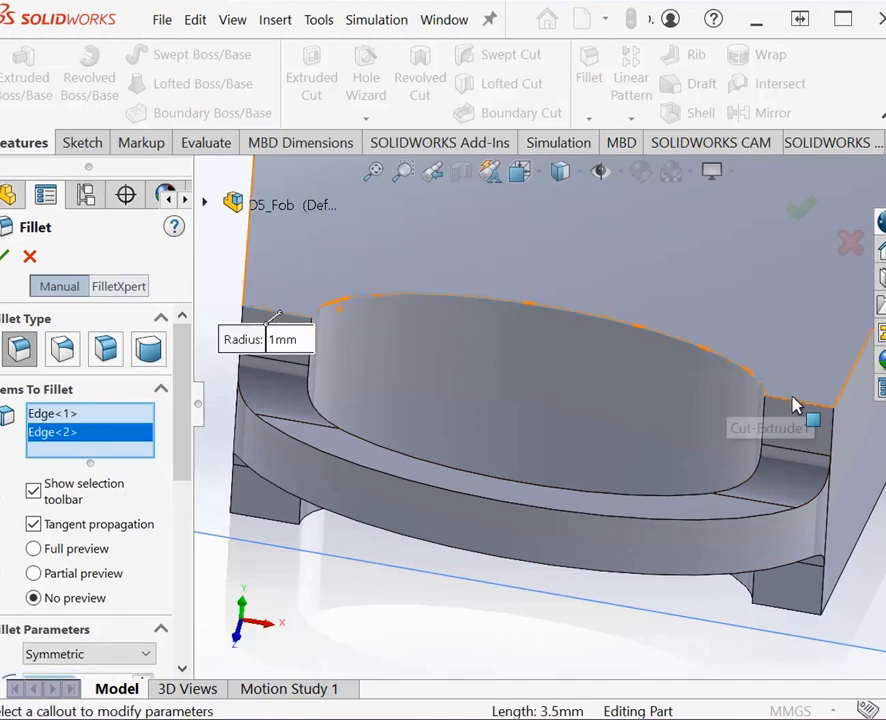
left_click(816, 410)
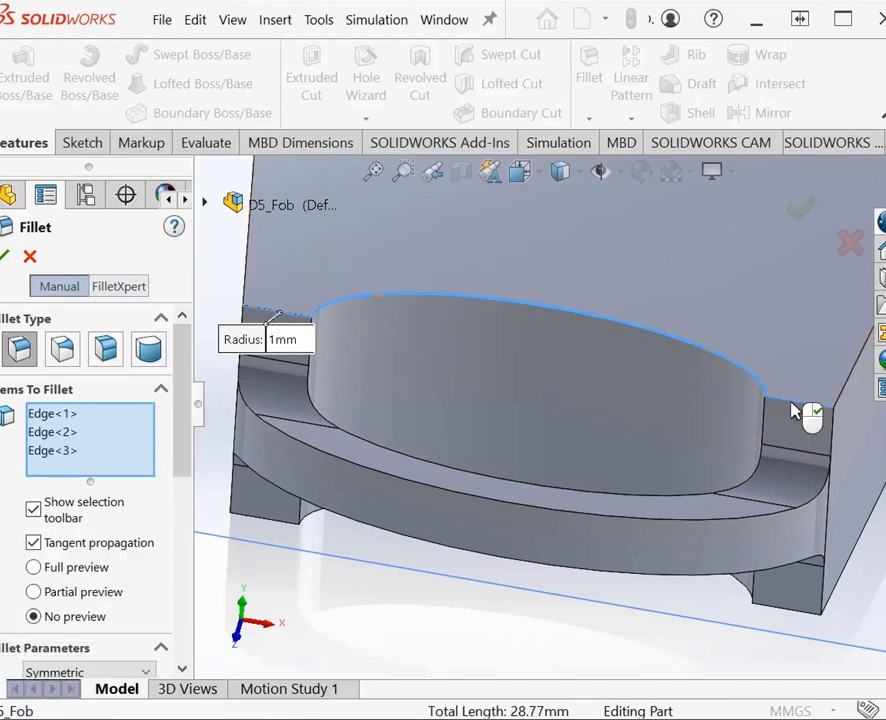
Step: Add the two short end edges and curved cutout edge on the body's underside and create the fillet with a 2 mm radius
left_click(299, 522)
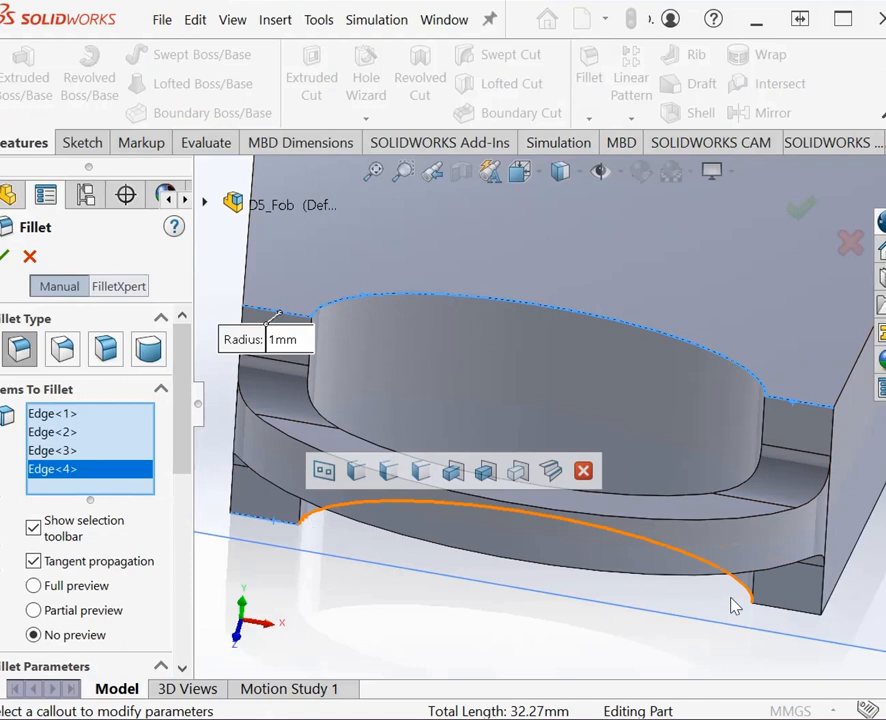
left_click(736, 606)
left_click(788, 618)
left_click(96, 506)
left_click_drag(184, 460, 190, 534)
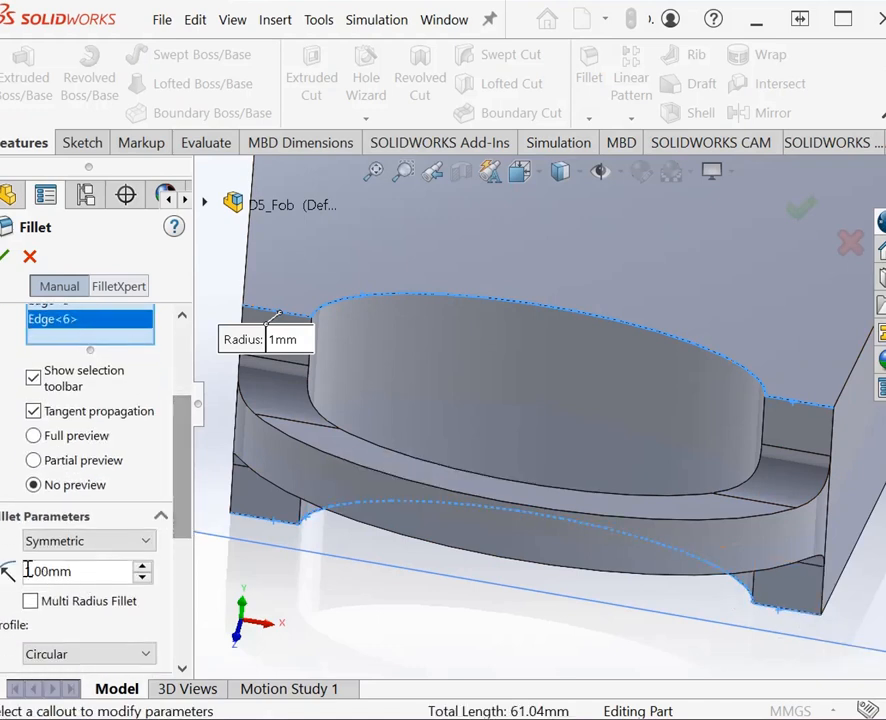
double_click(27, 571)
type("2")
key("Return")
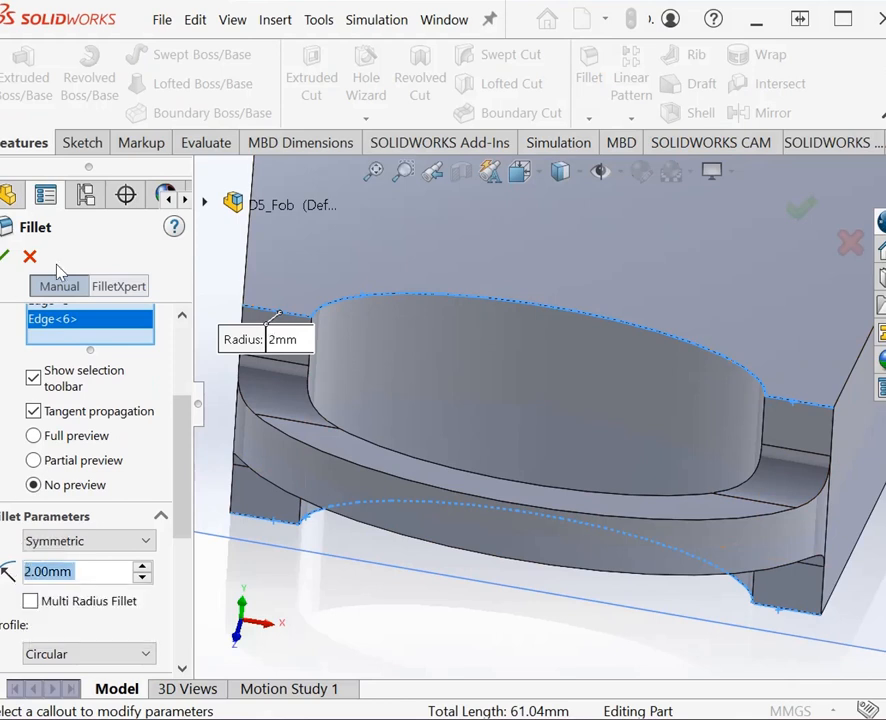
left_click(3, 260)
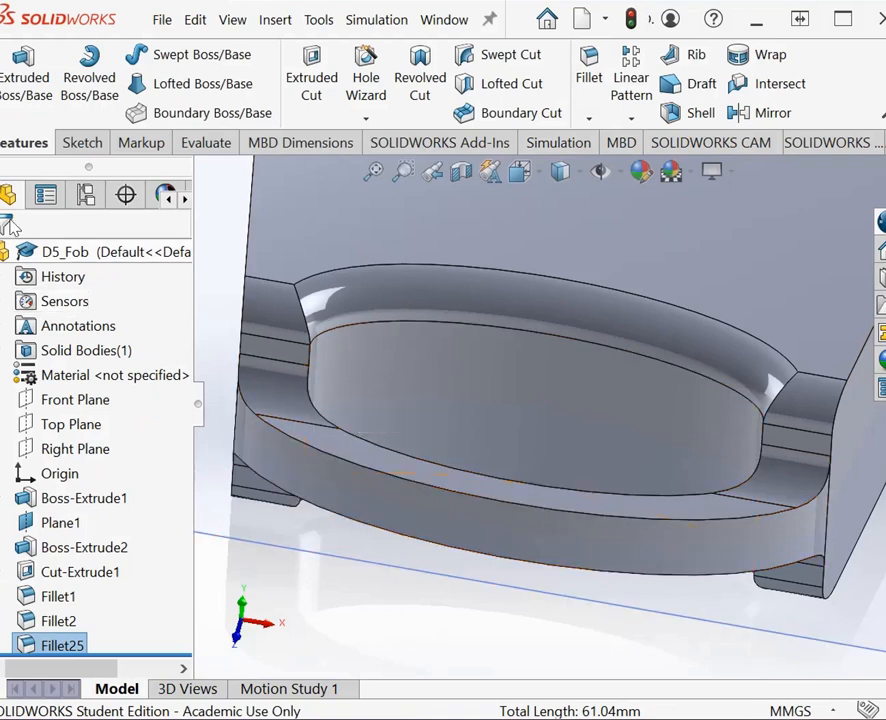
Step: Start a symmetric fillet with a 1 mm radius on the inner and outer curved edges of the key-ring loop's upper face
left_click(589, 118)
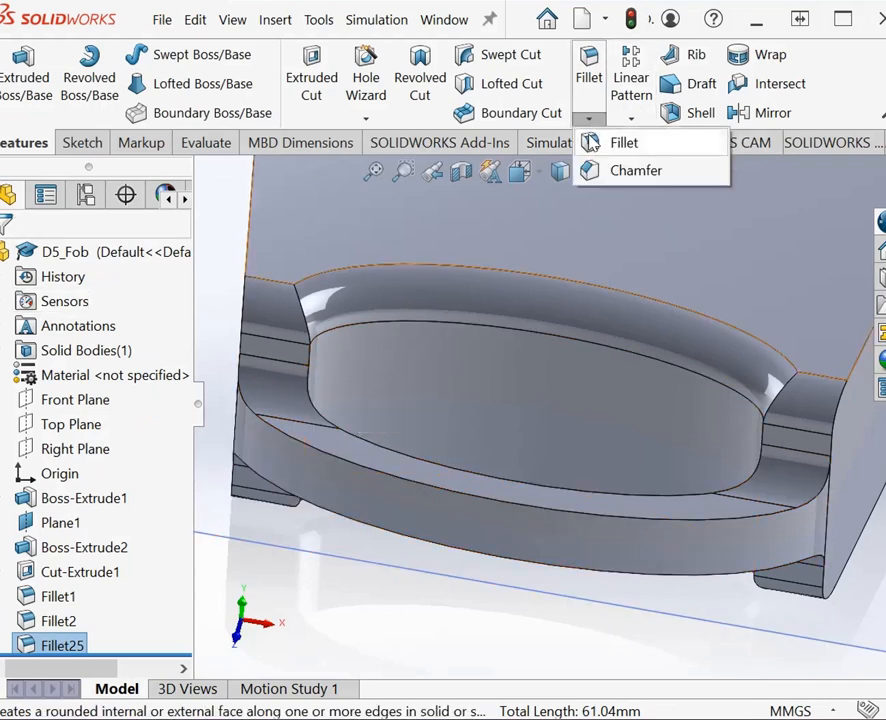
left_click(624, 142)
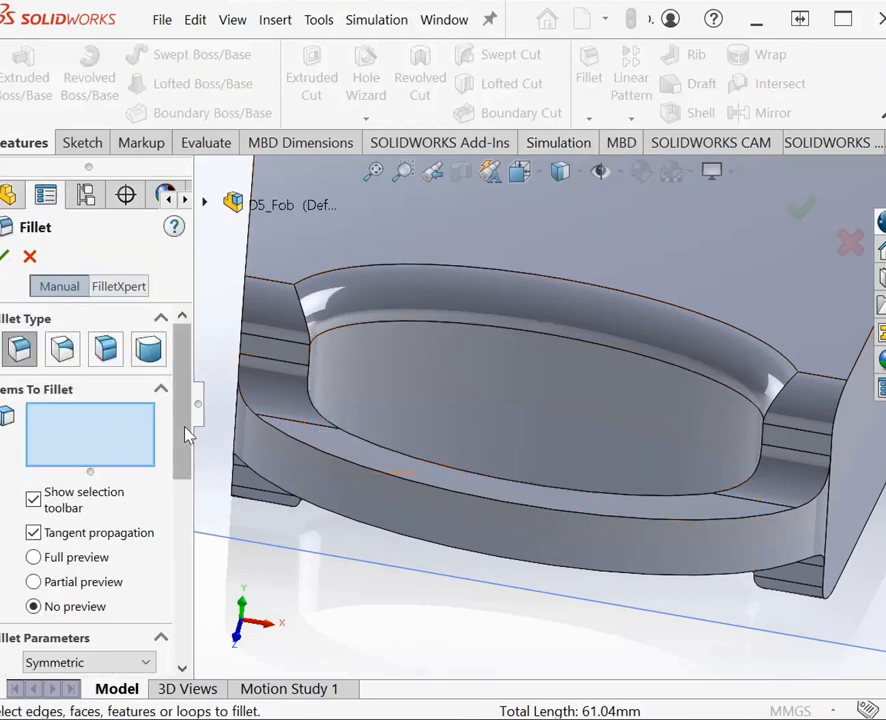
scroll(113, 533, "down", 3)
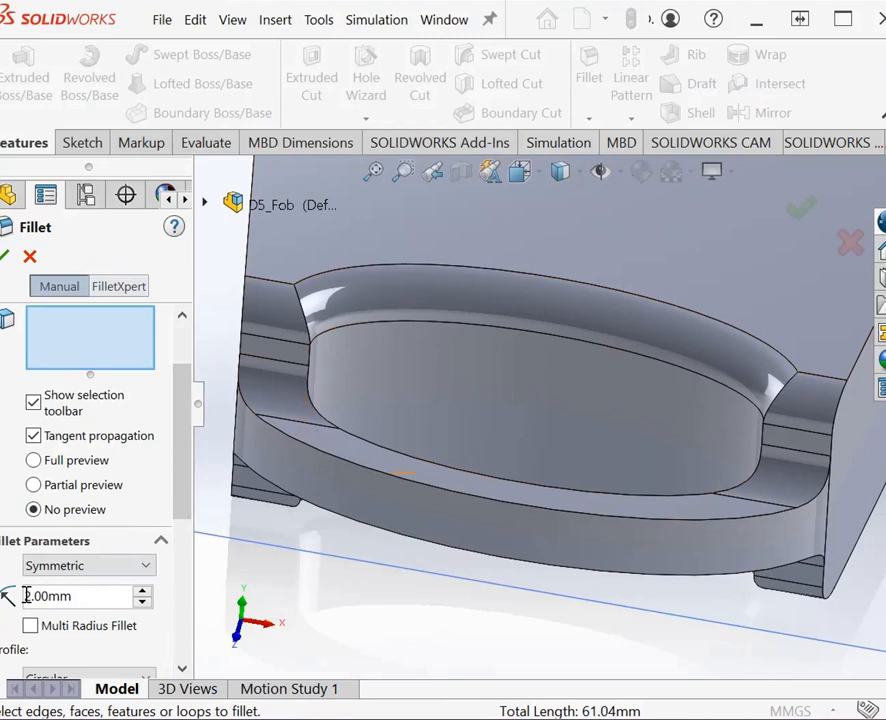
right_click(27, 595)
left_click(28, 595)
left_click(43, 322)
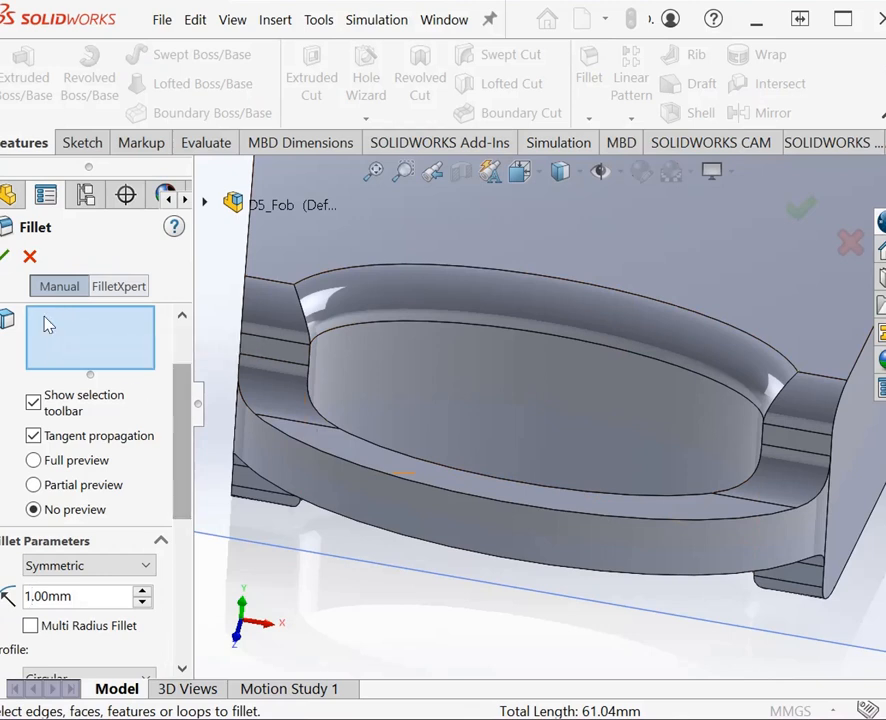
left_click(452, 485)
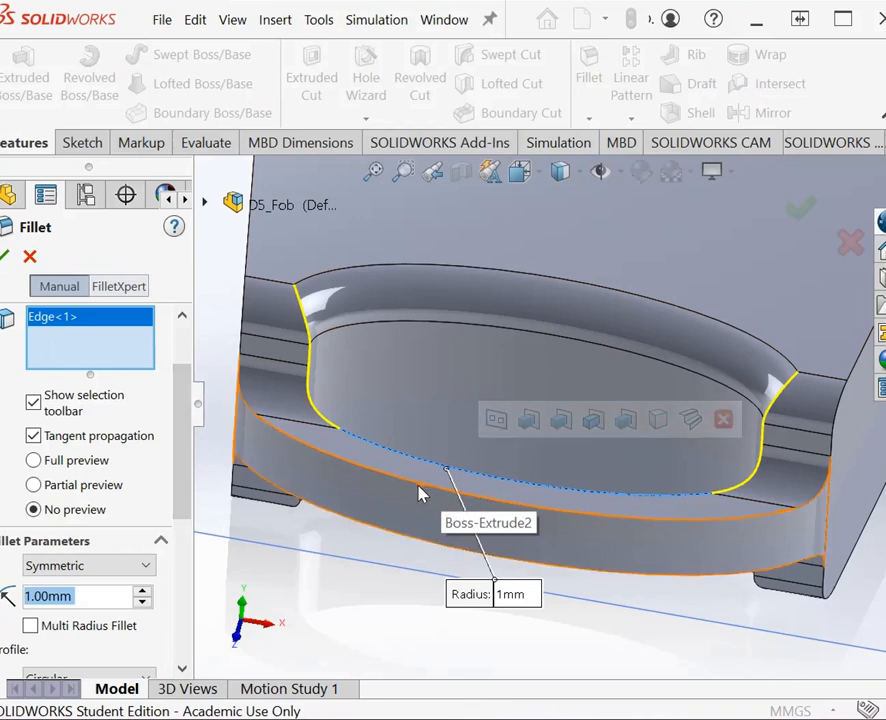
left_click(343, 430)
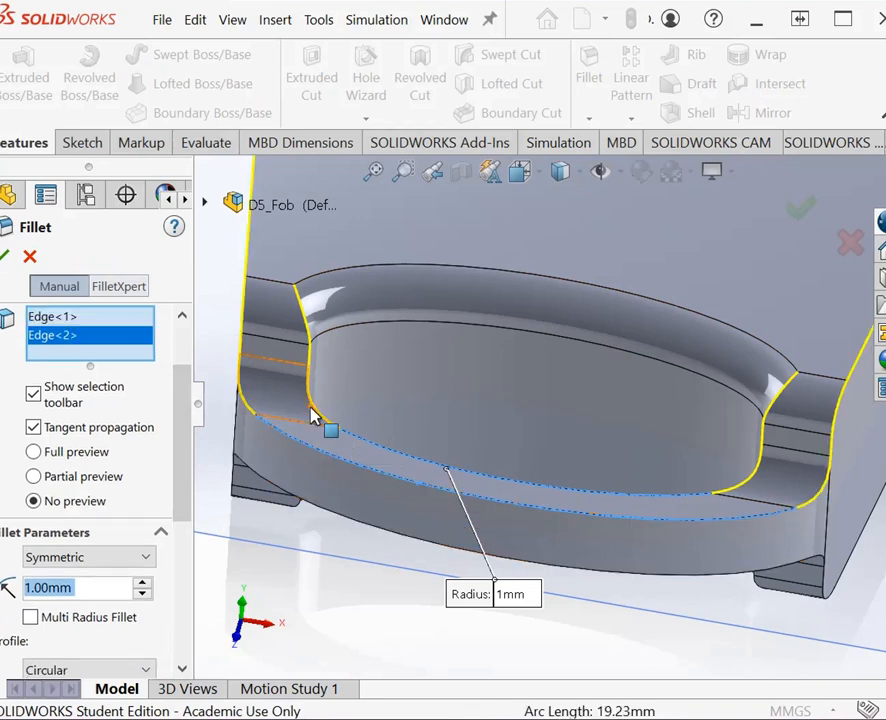
Step: Add the edges running up the inner sides of both loop ends to the fillet selection
left_click(752, 482)
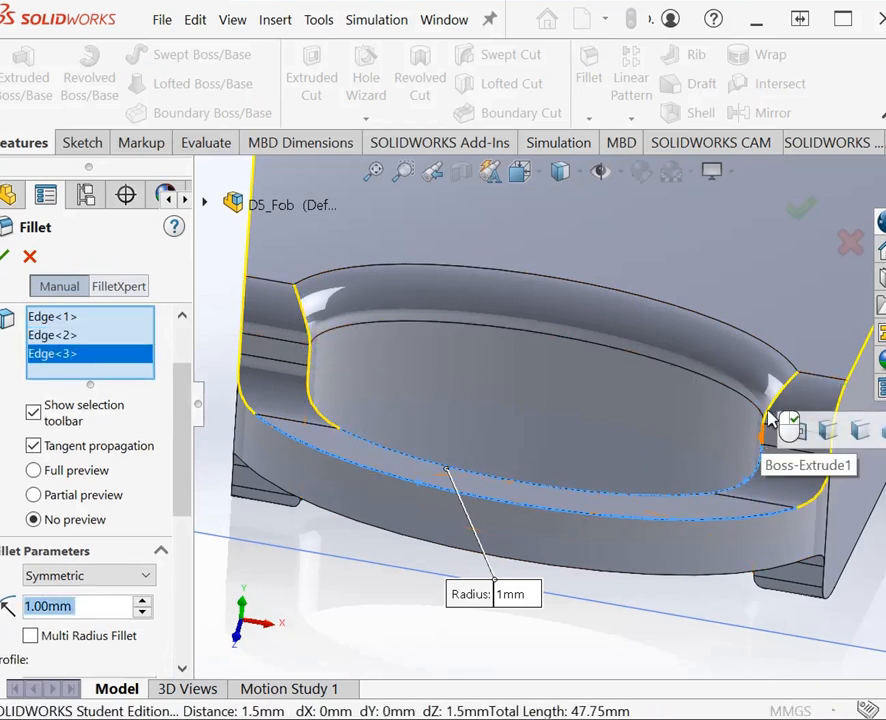
left_click(770, 418)
left_click(318, 411)
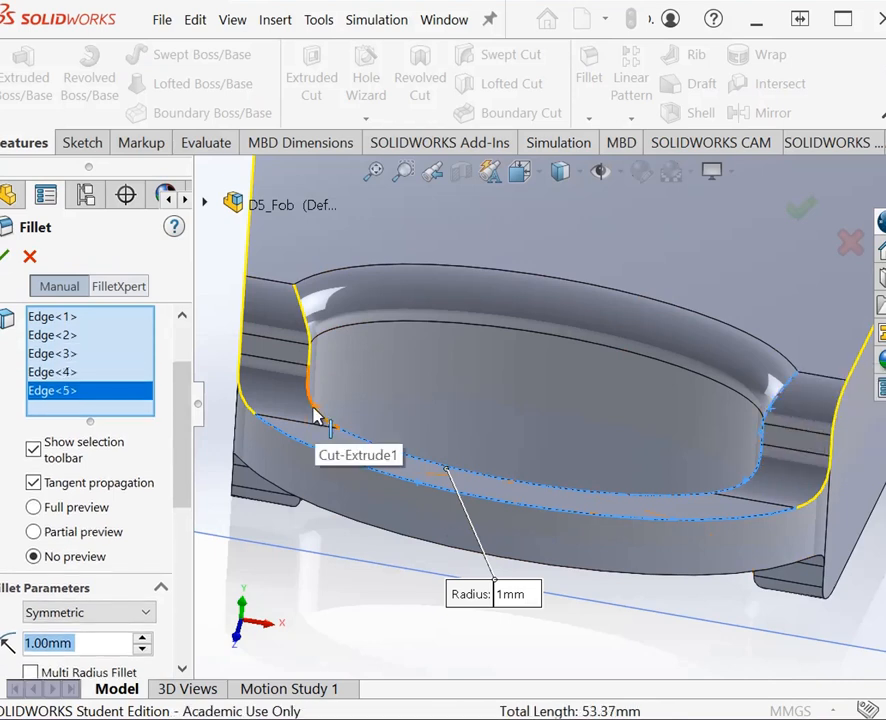
left_click(316, 378)
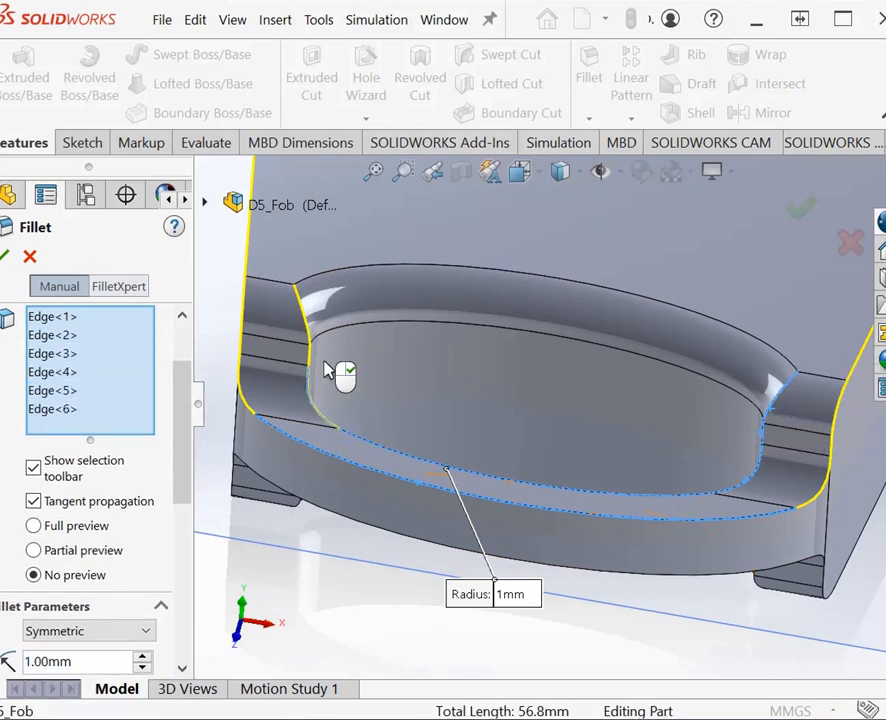
Step: Add the edges running up the outer sides of both loop ends and create the 1 mm fillet
left_click(818, 500)
left_click(829, 440)
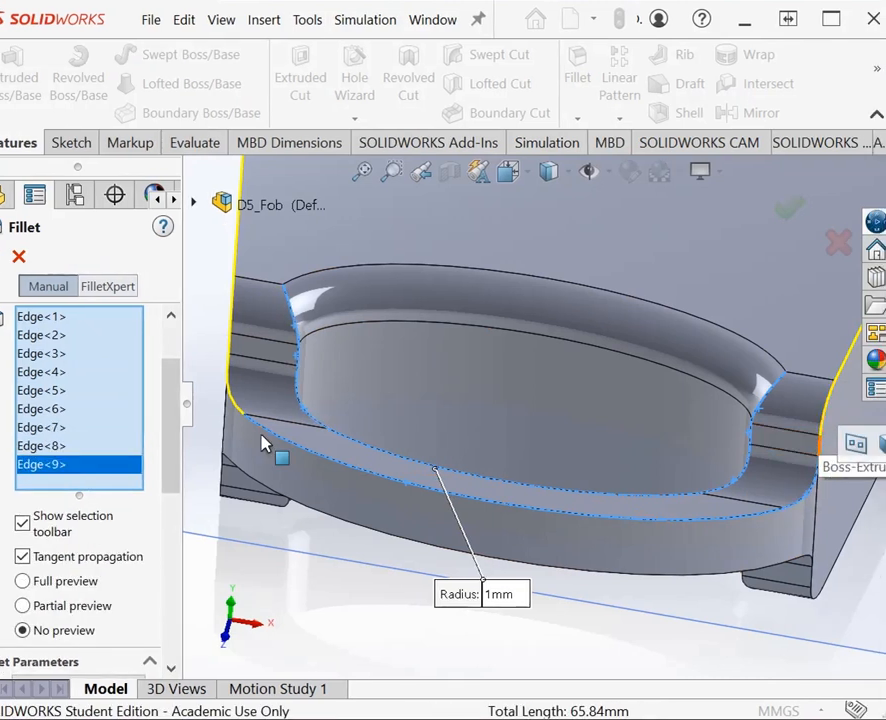
left_click(245, 412)
left_click(245, 404)
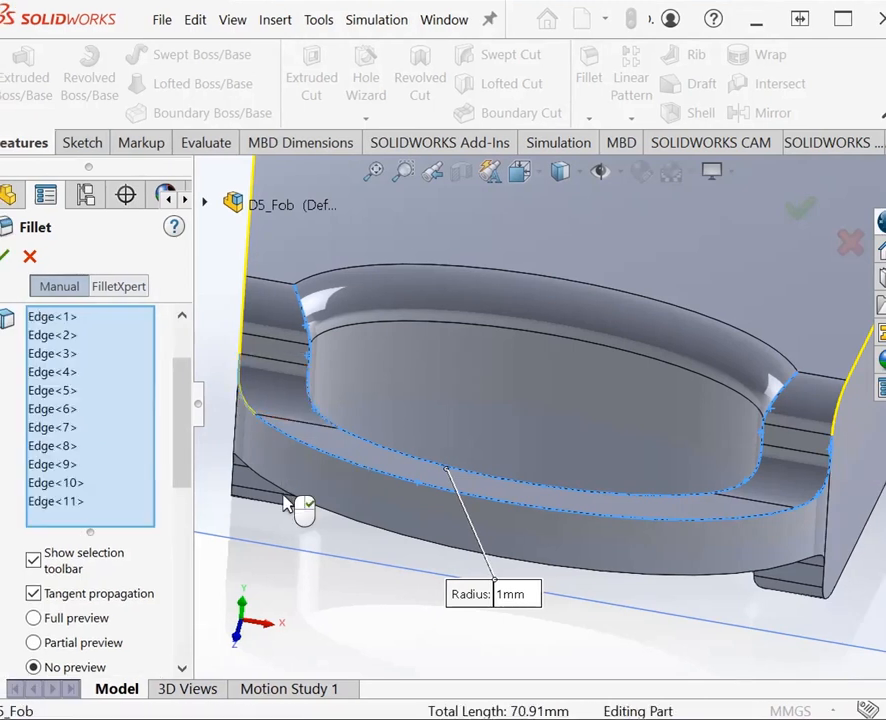
right_click(305, 550)
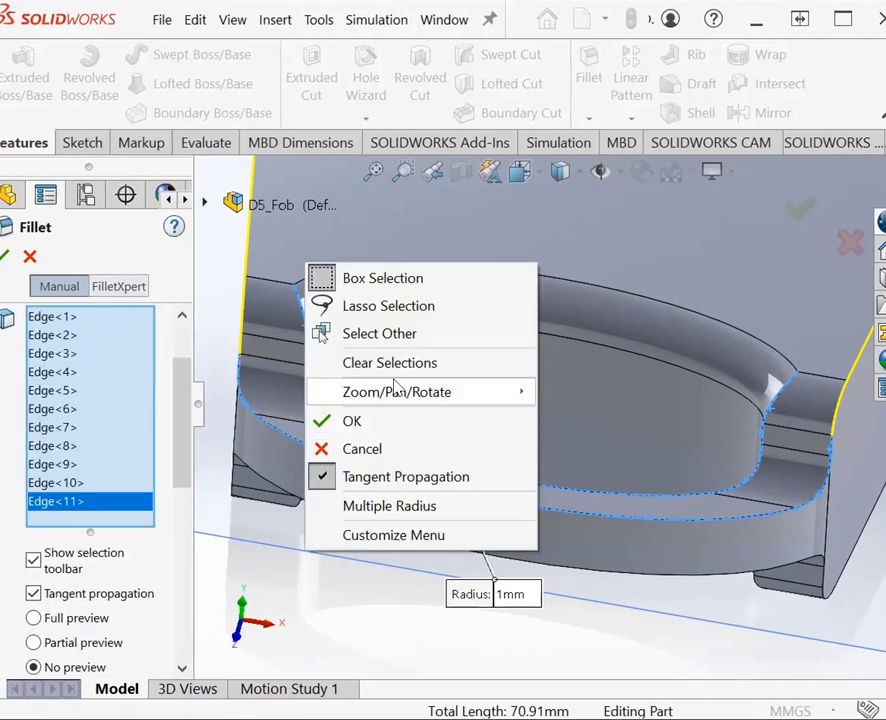
mouse_move(414, 382)
left_click(640, 536)
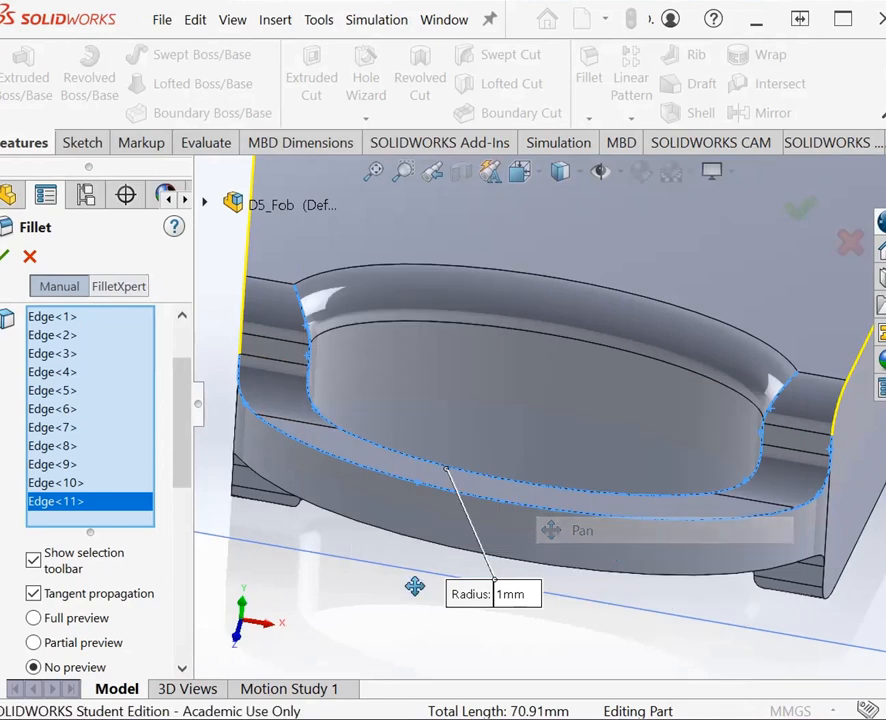
left_click_drag(414, 586, 443, 590)
right_click(345, 550)
left_click(420, 416)
left_click(277, 397)
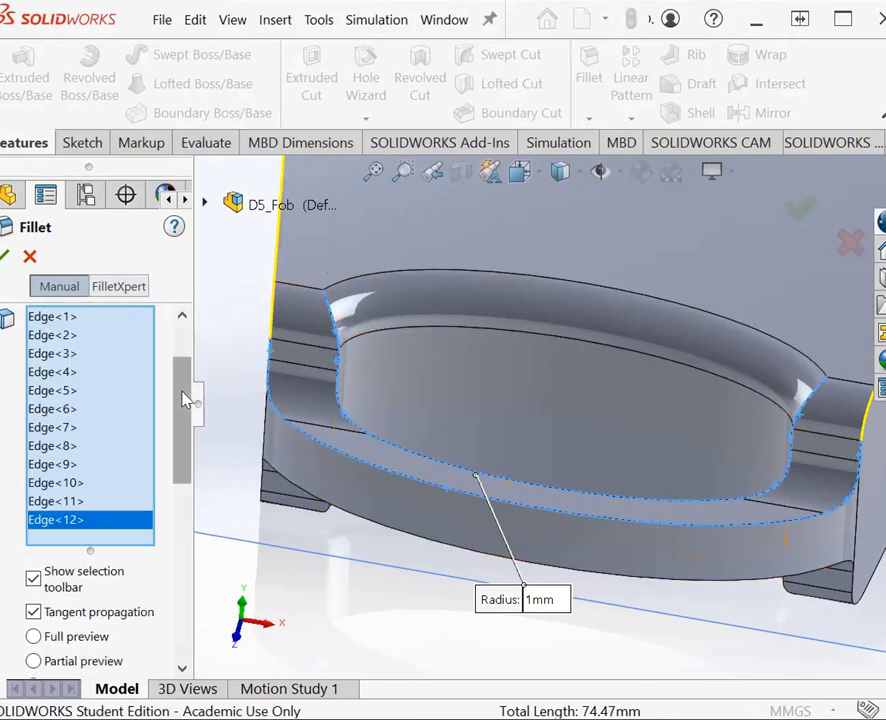
left_click(7, 260)
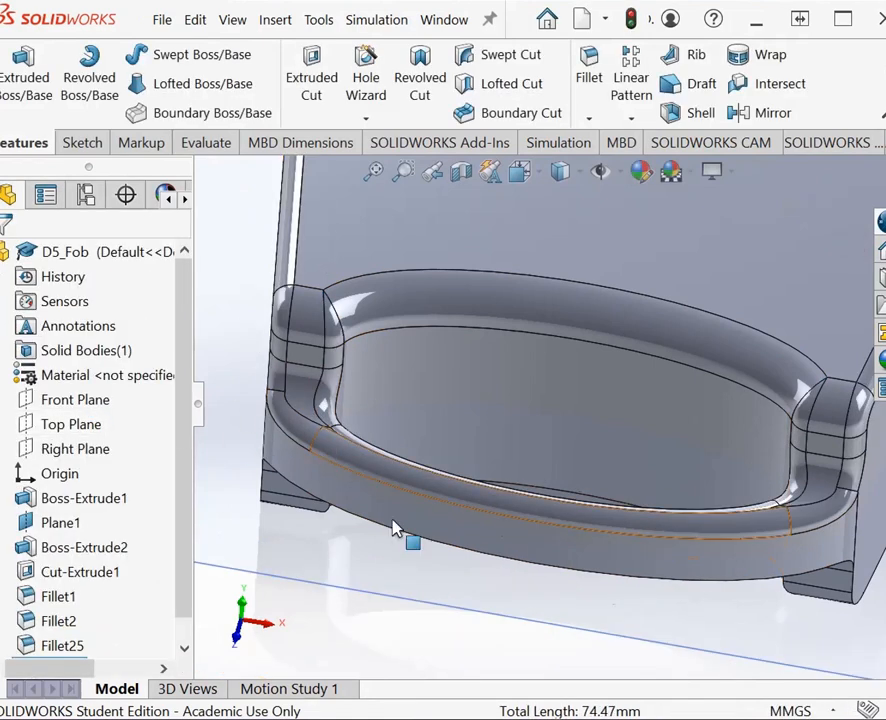
Step: Start a symmetric 1 mm fillet with the inner curved edge on the underside of the key-ring loop
right_click(632, 630)
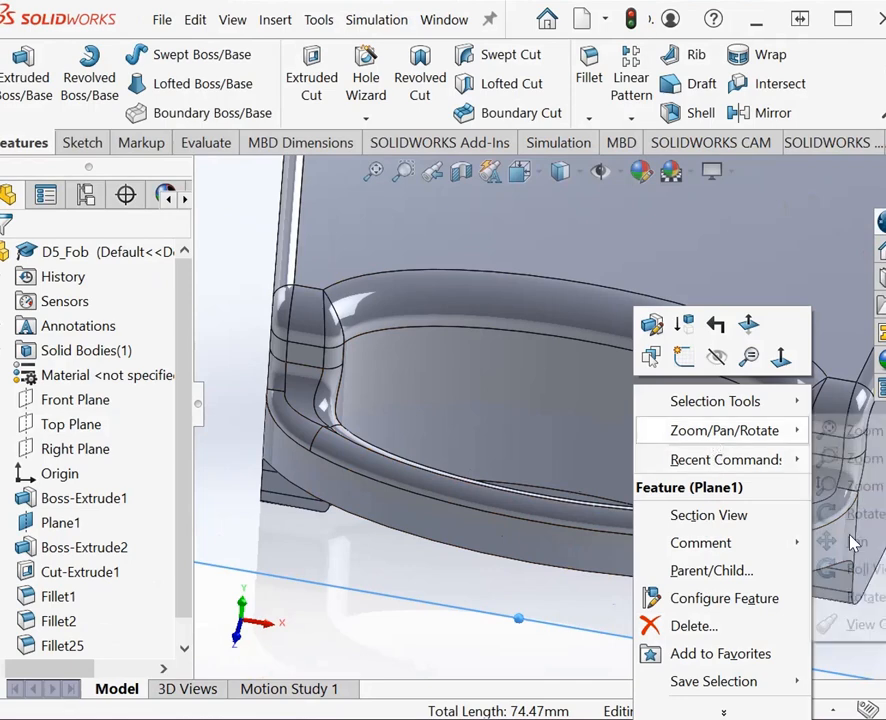
mouse_move(718, 432)
left_click(860, 514)
left_click_drag(615, 640, 598, 410)
right_click(598, 408)
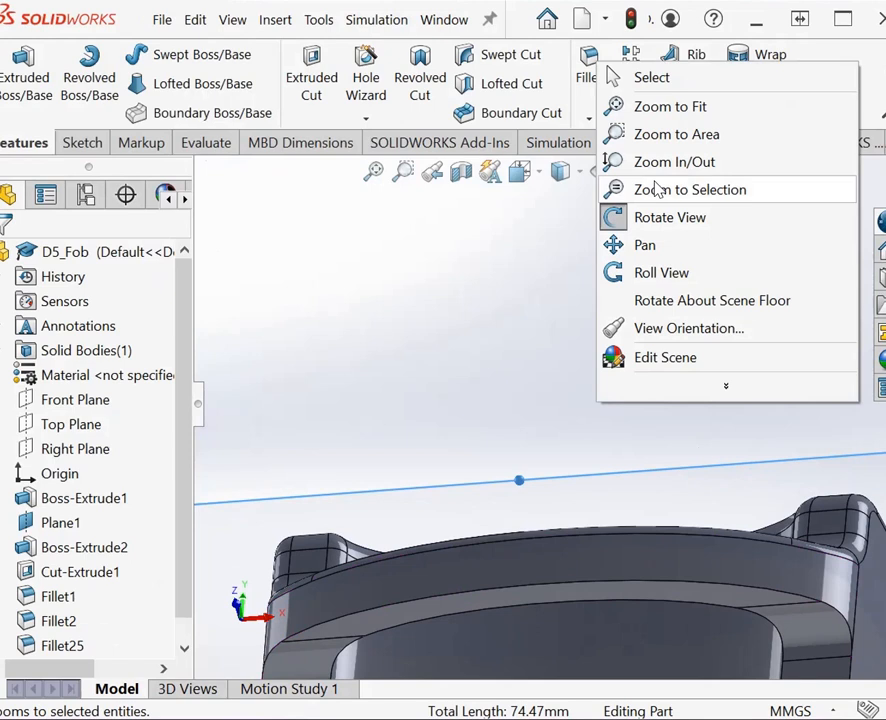
left_click(640, 245)
left_click_drag(630, 458, 630, 242)
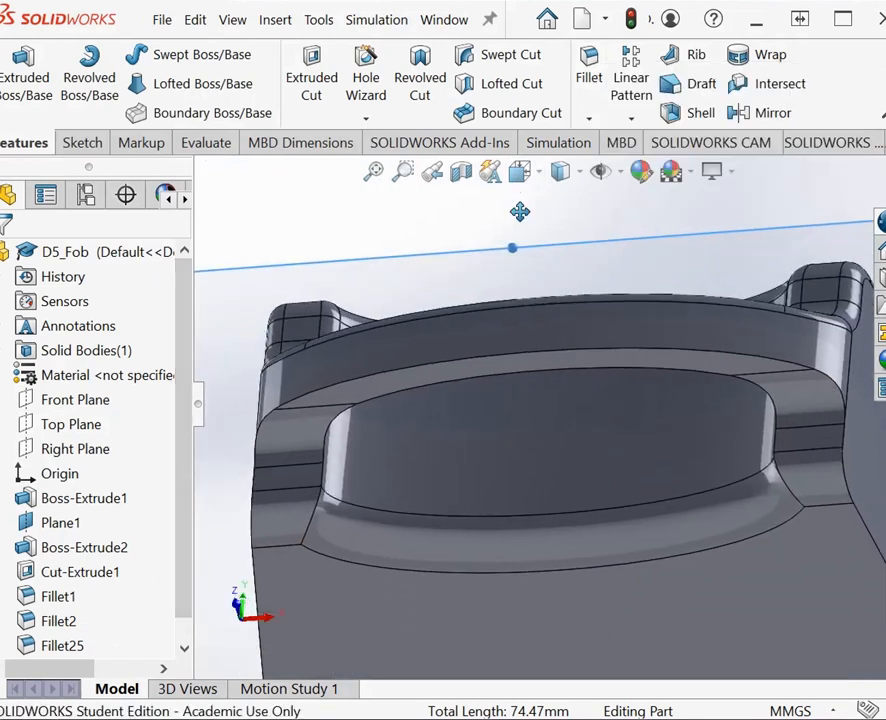
left_click(598, 119)
left_click(620, 143)
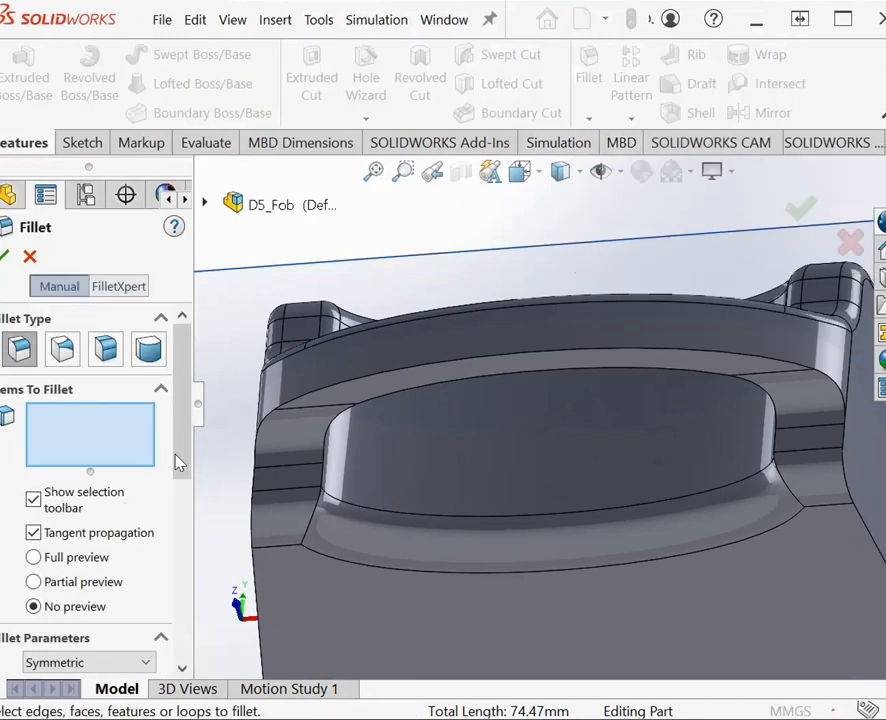
scroll(180, 500, "down", 5)
scroll(180, 511, "up", 5)
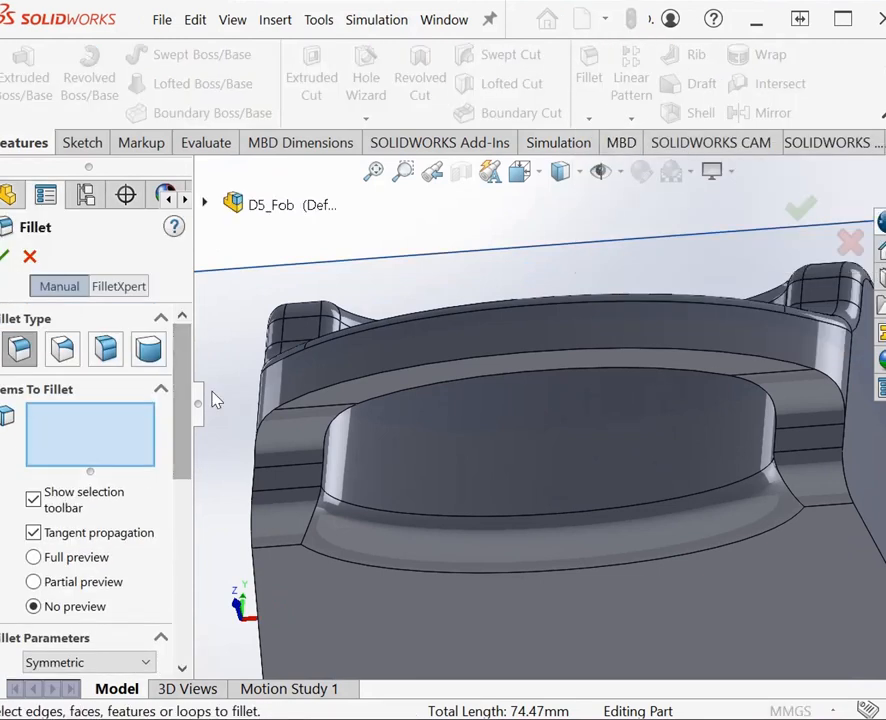
left_click(416, 384)
Step: Add the inner side edges of both loop ends and the loop's outer curved edge on the underside to the fillet
left_click(324, 466)
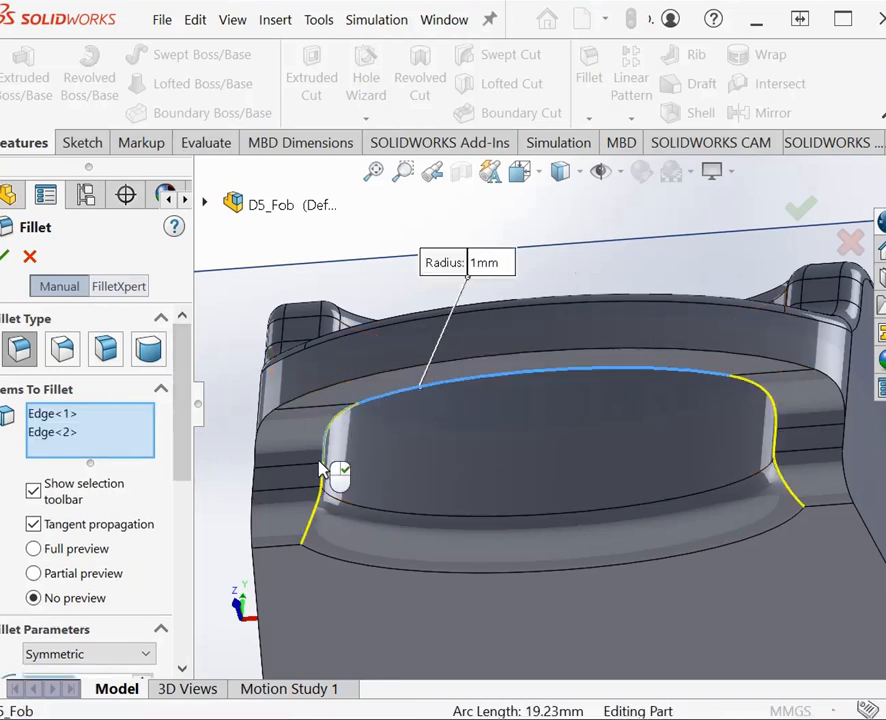
left_click(322, 490)
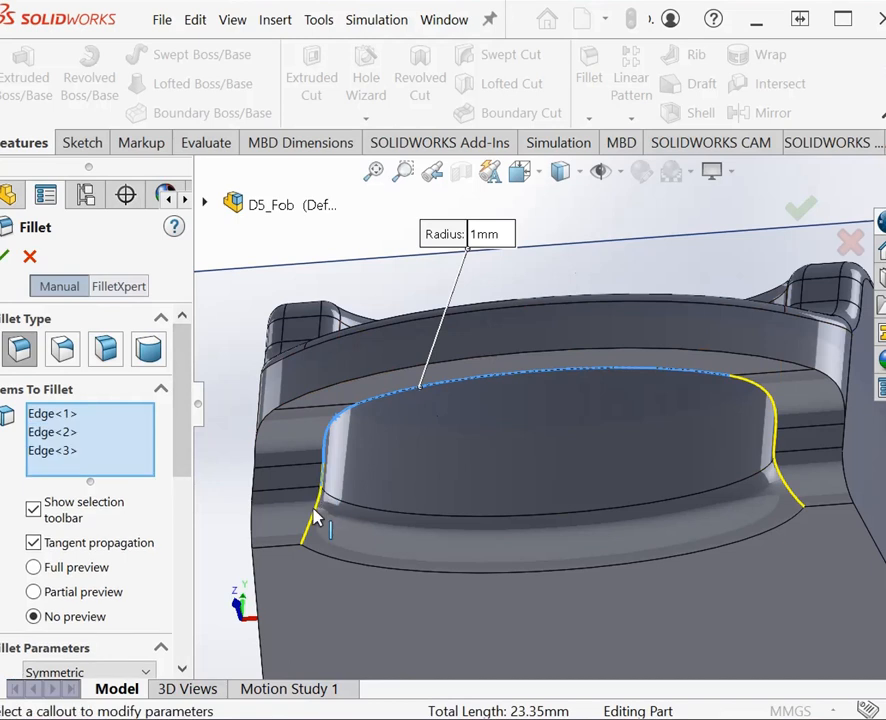
left_click(780, 555)
left_click(783, 469)
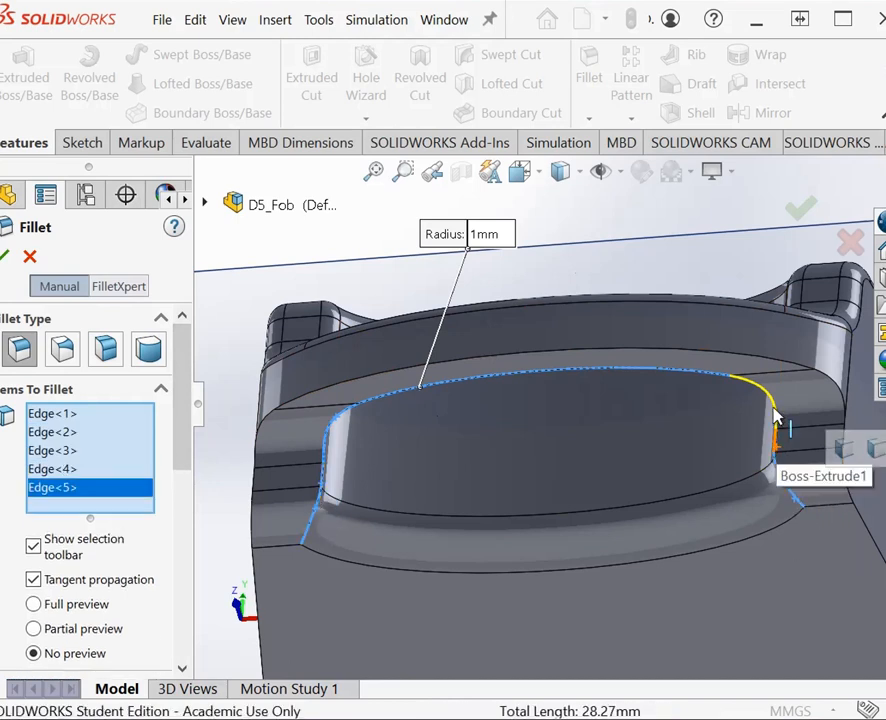
left_click(376, 388)
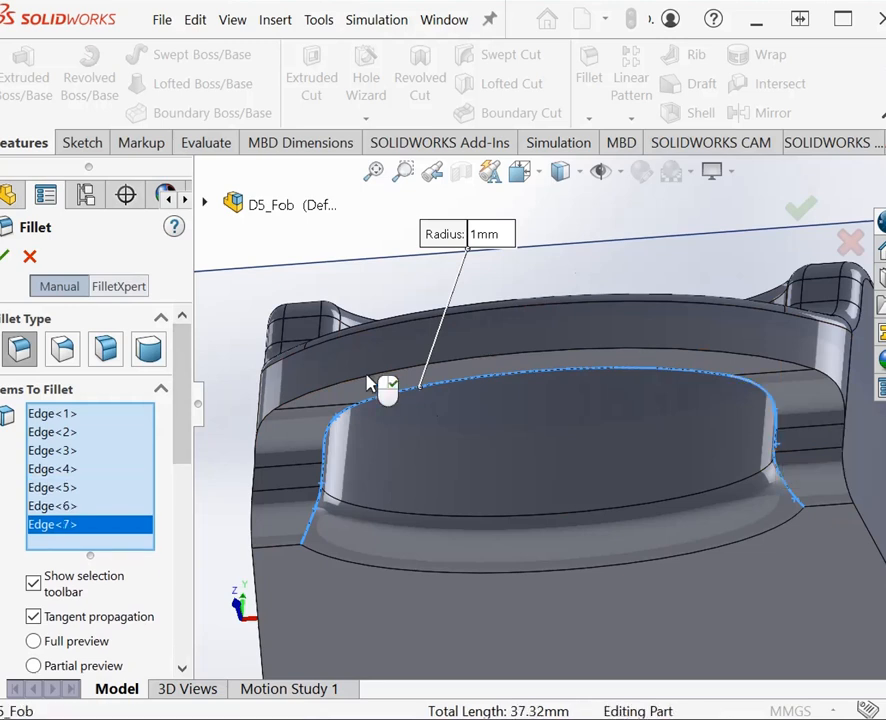
Step: Add the outer side edges of both loop ends on the underside, without the body's side face, and create the 1 mm fillet
left_click(848, 400)
left_click(841, 398)
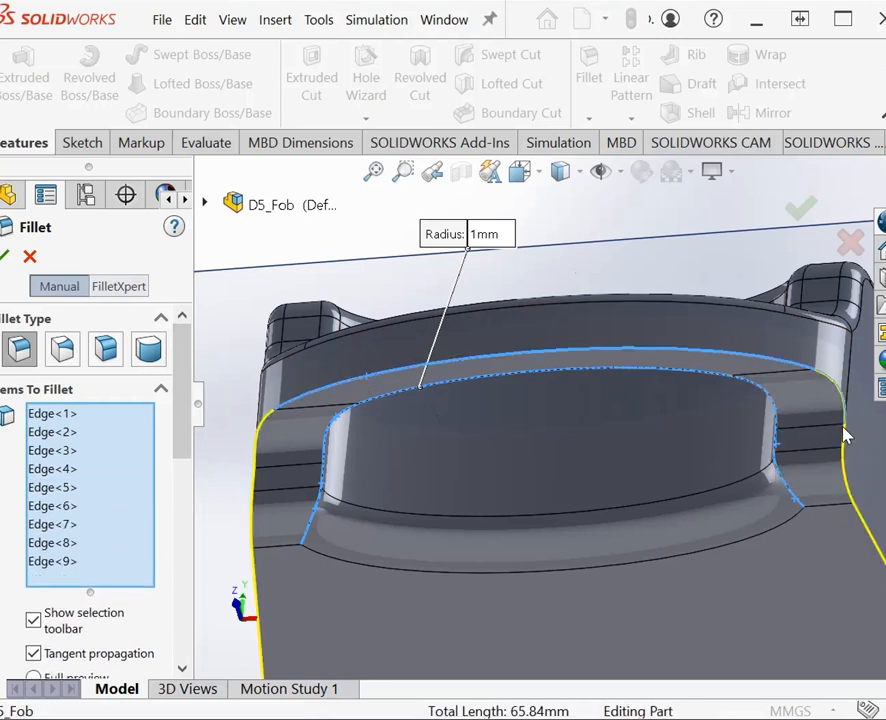
left_click(852, 446)
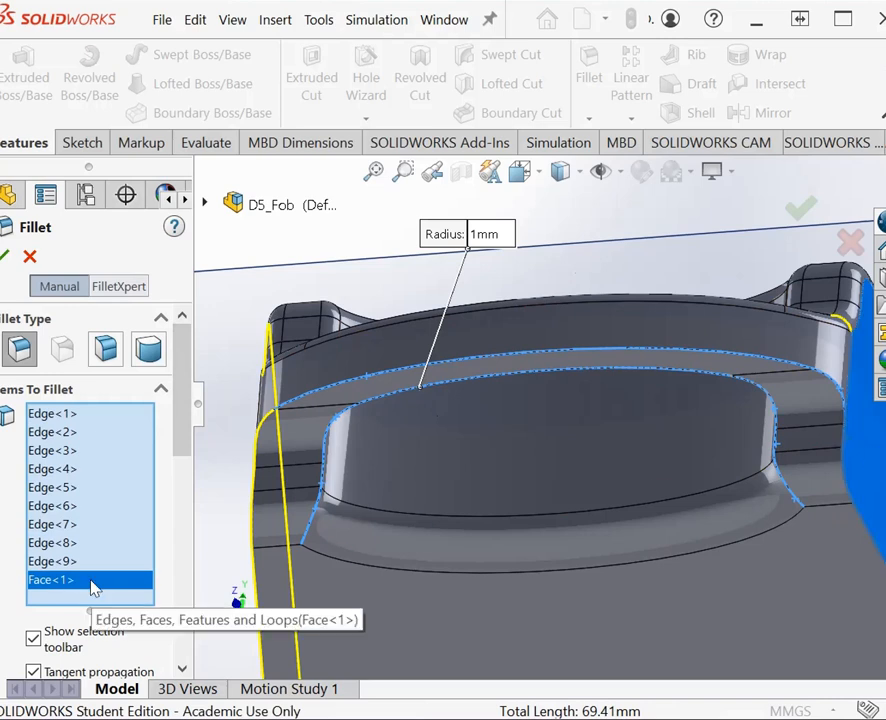
left_click(530, 553)
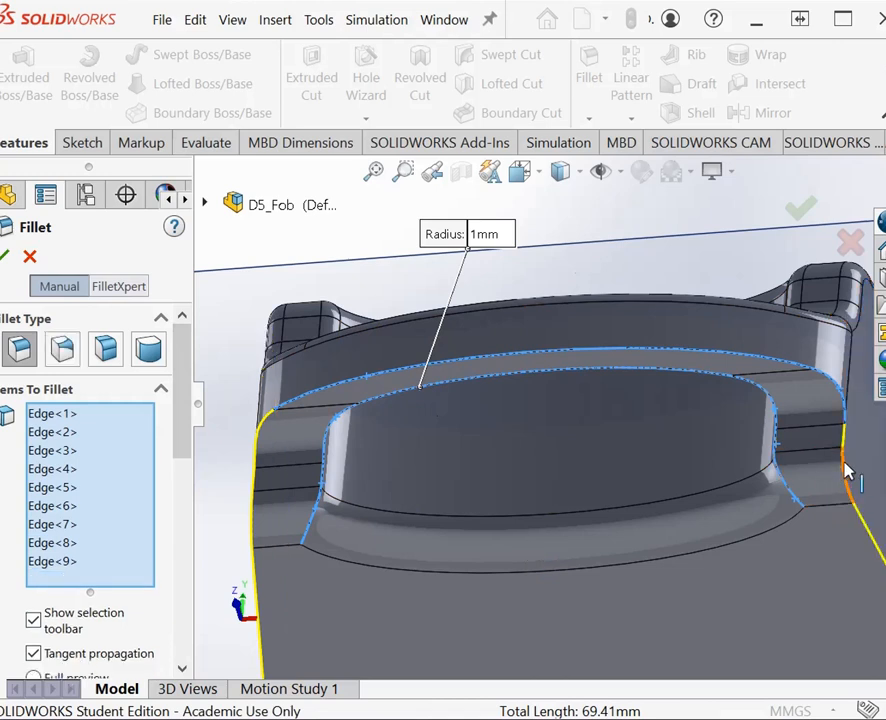
left_click(845, 450)
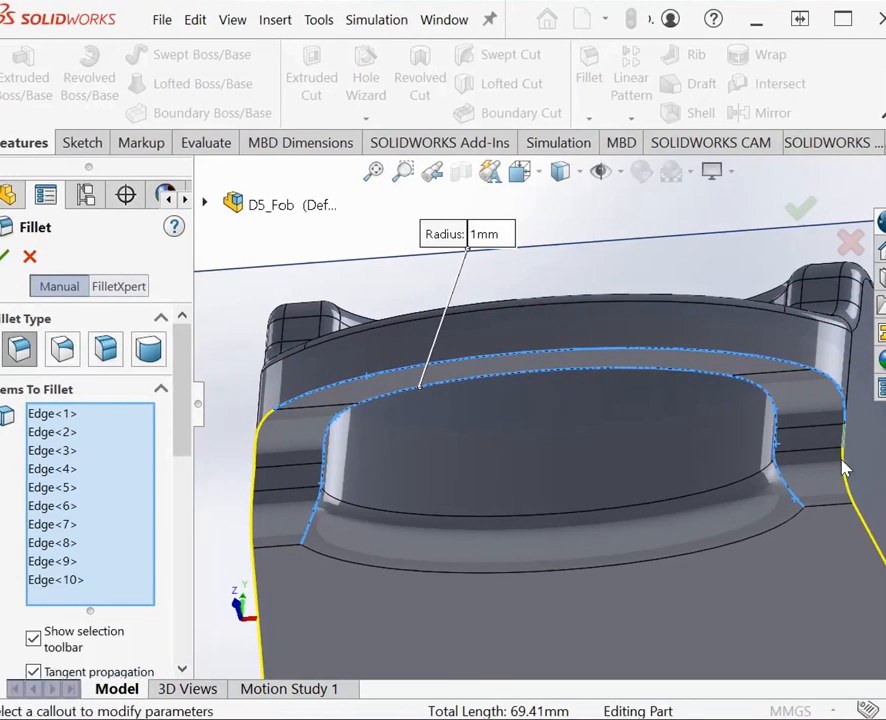
left_click(263, 433)
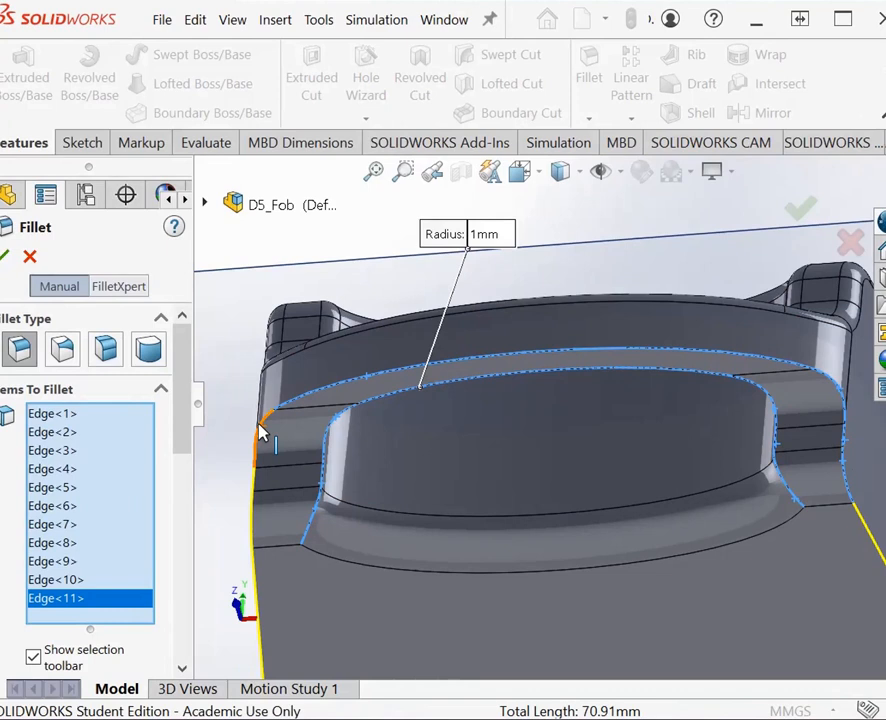
left_click(255, 470)
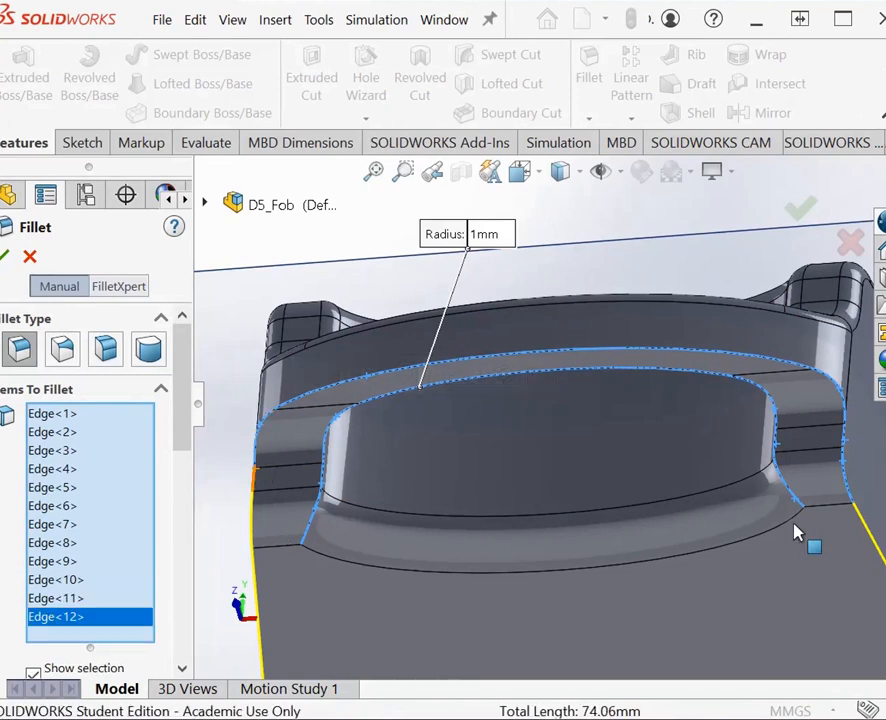
left_click(845, 485)
left_click(824, 470)
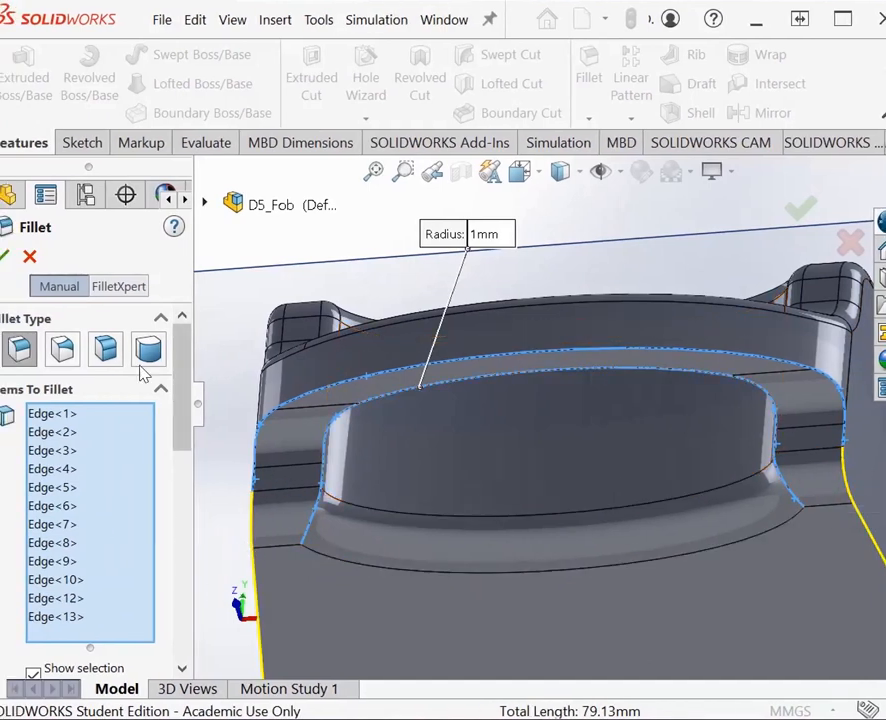
left_click(6, 257)
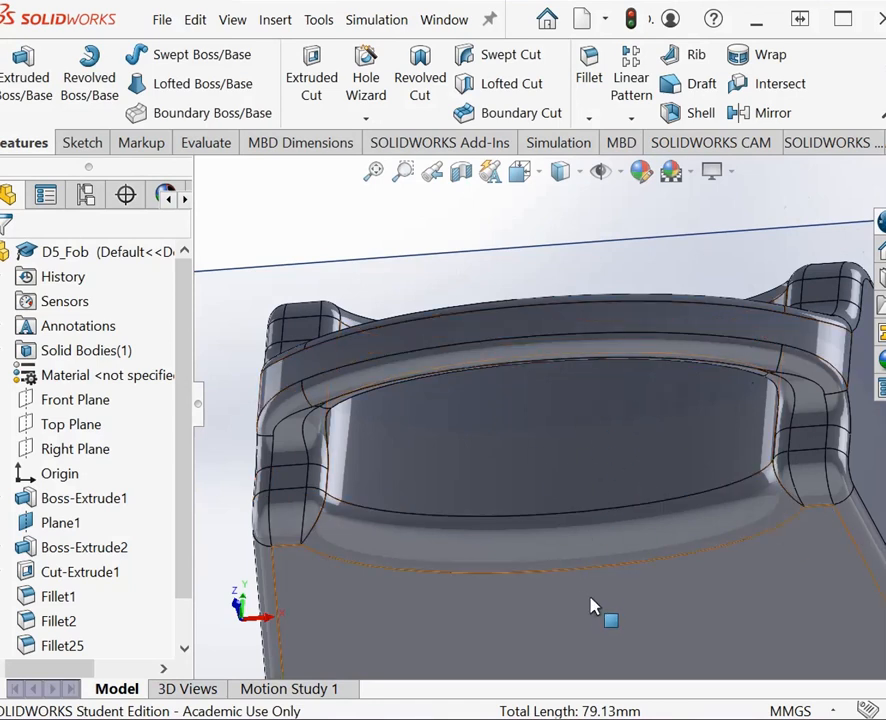
right_click(554, 264)
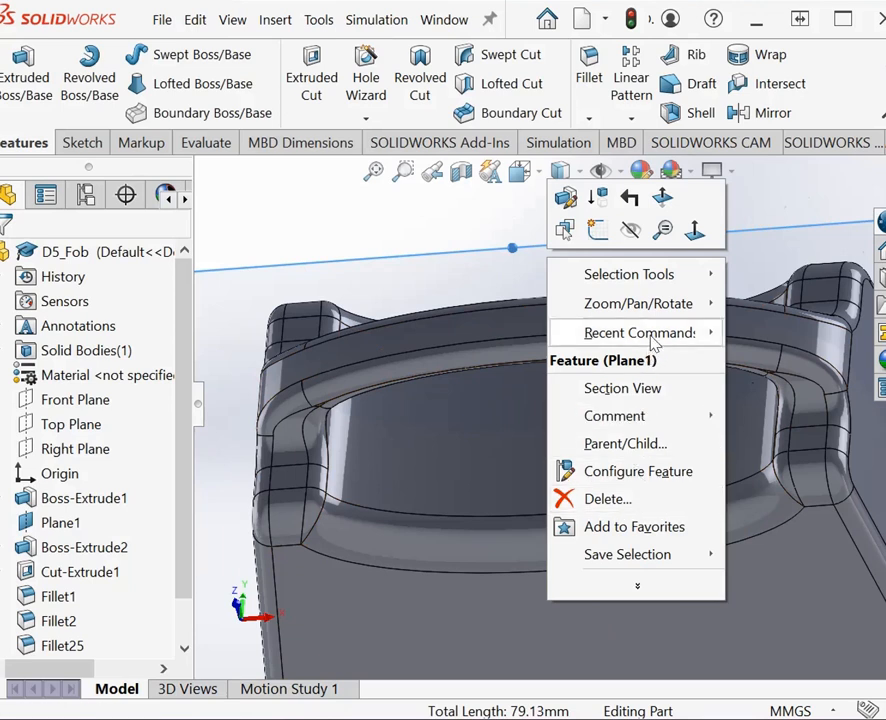
mouse_move(657, 308)
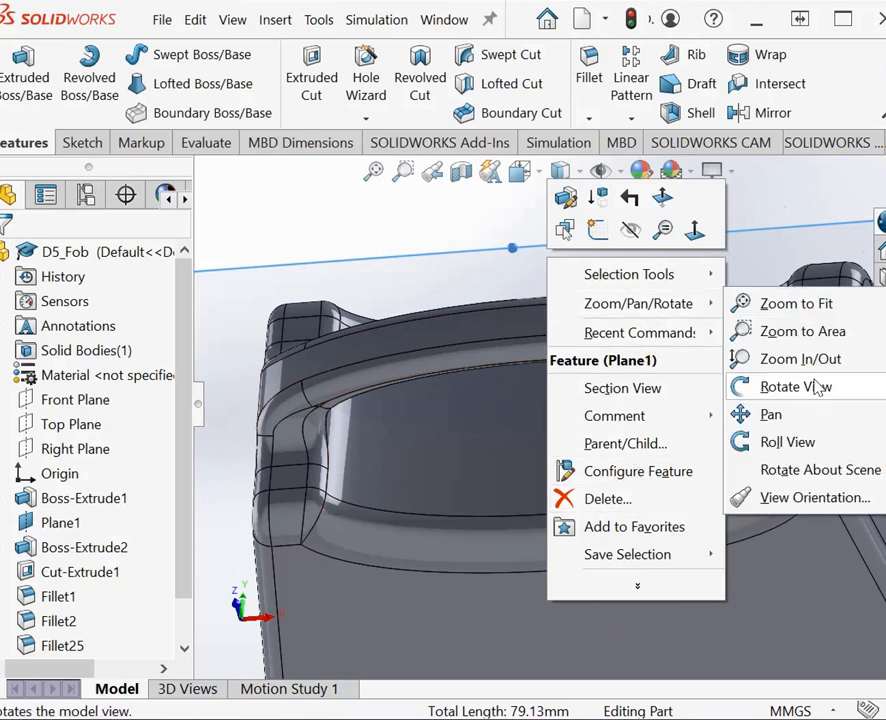
left_click(795, 387)
left_click(370, 176)
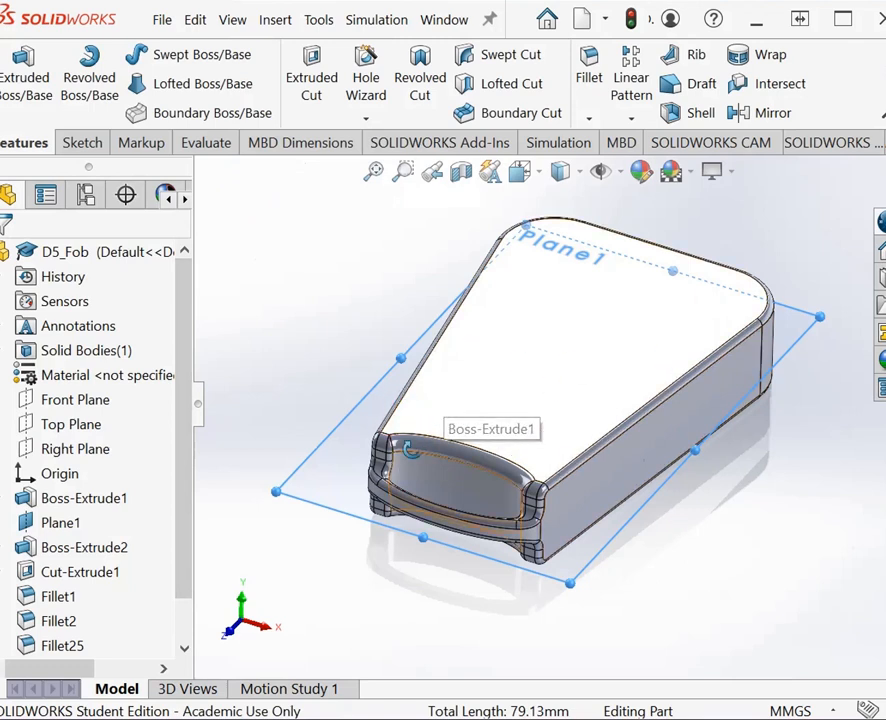
left_click(589, 119)
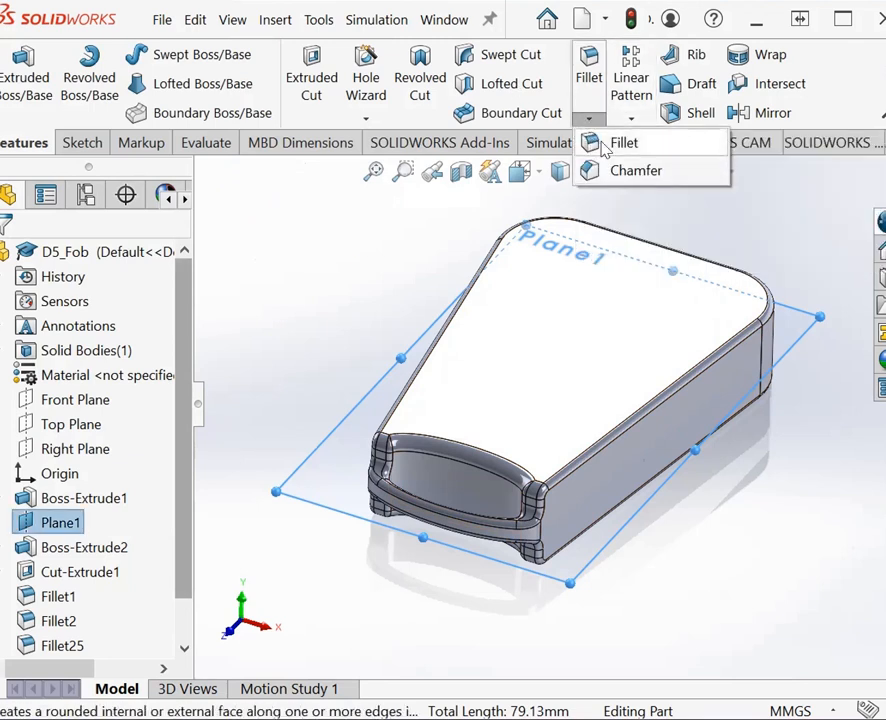
left_click(624, 142)
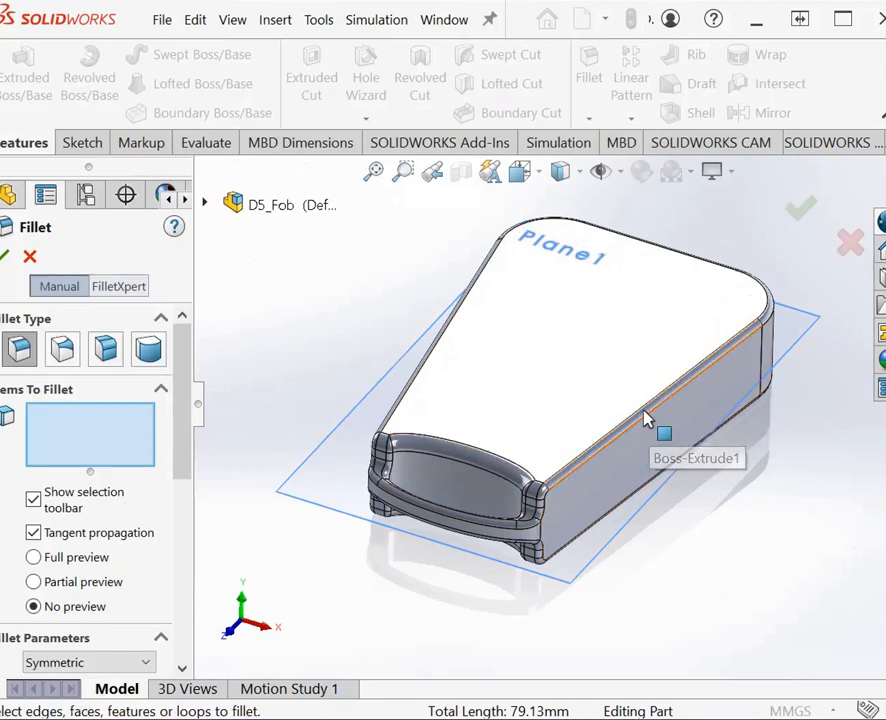
left_click(30, 257)
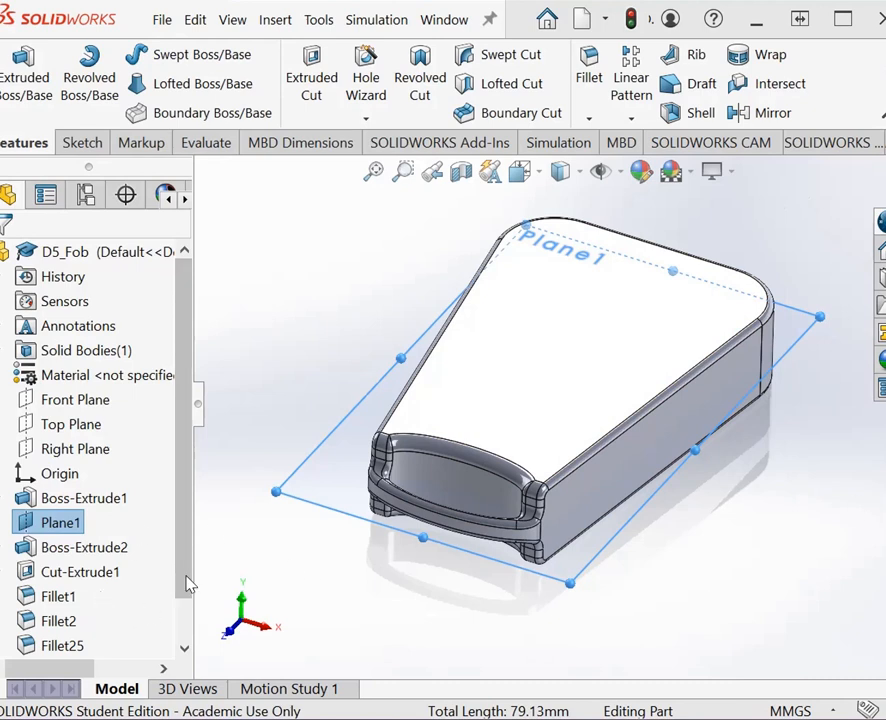
Step: Edit the fillet on the underside edges of the loop and body, try a 2 mm radius, and apply it with 1.5 mm
scroll(150, 610, "down", 1)
left_click(62, 646)
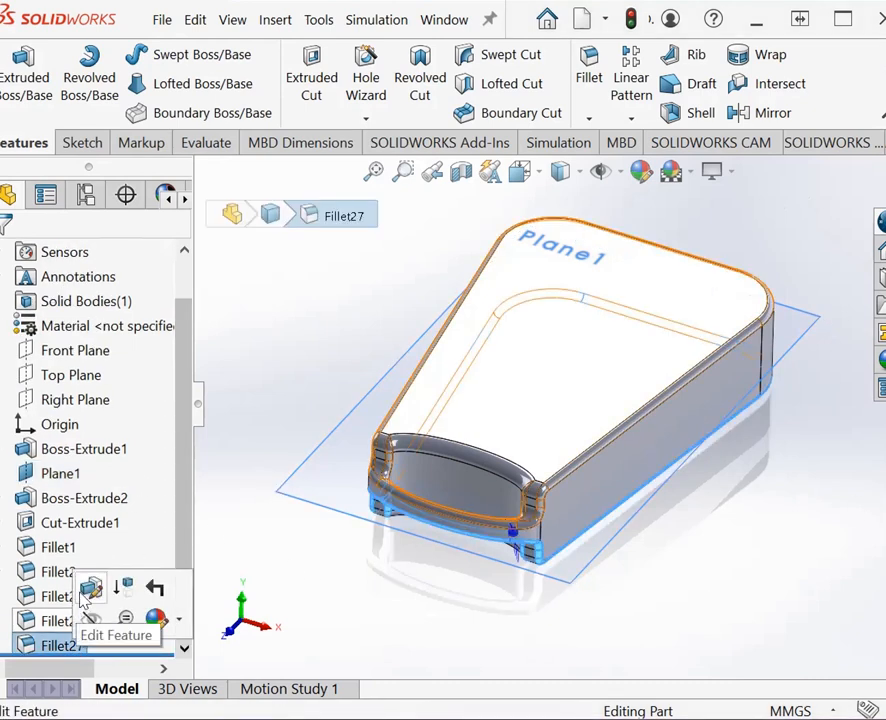
left_click(91, 587)
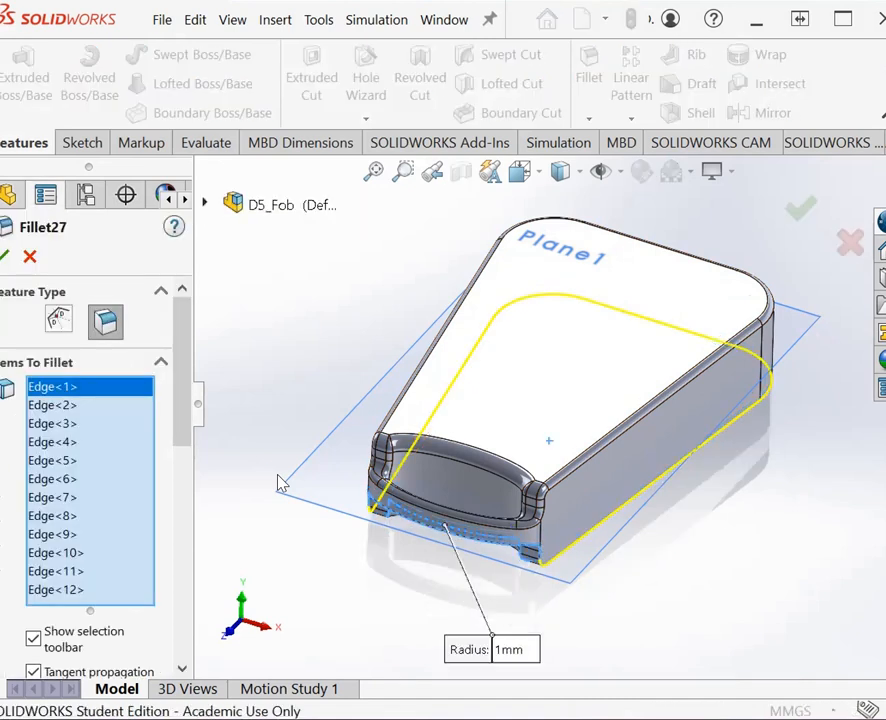
scroll(178, 440, "down", 5)
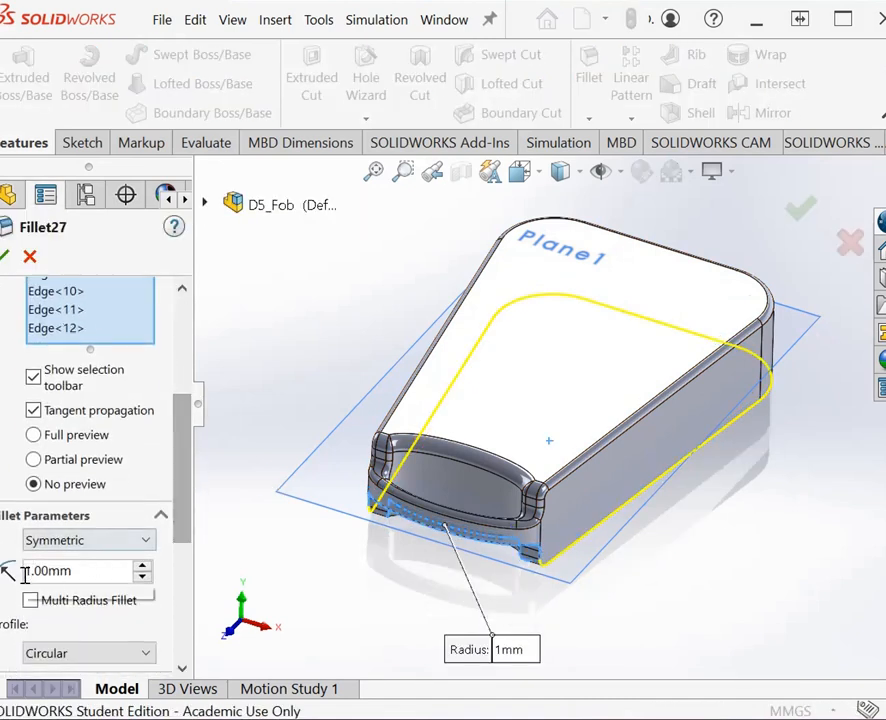
right_click(24, 572)
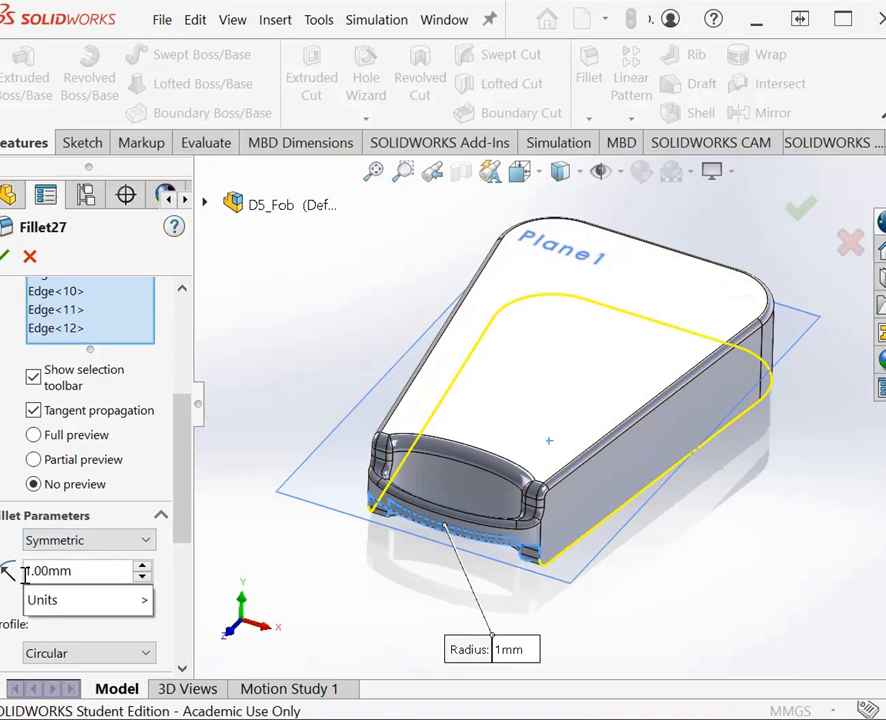
left_click(2, 258)
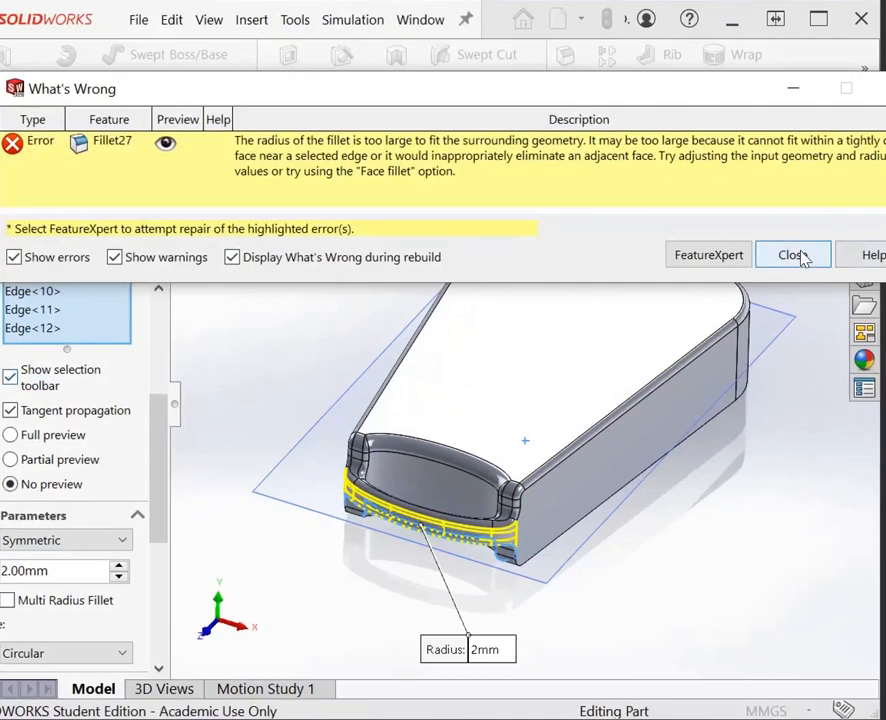
left_click(740, 257)
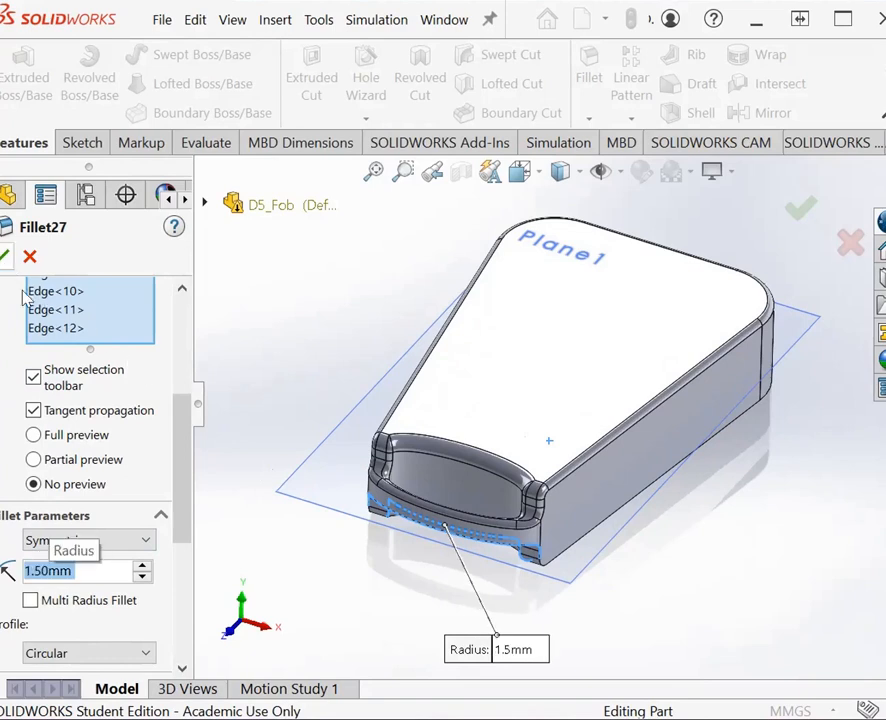
left_click(5, 258)
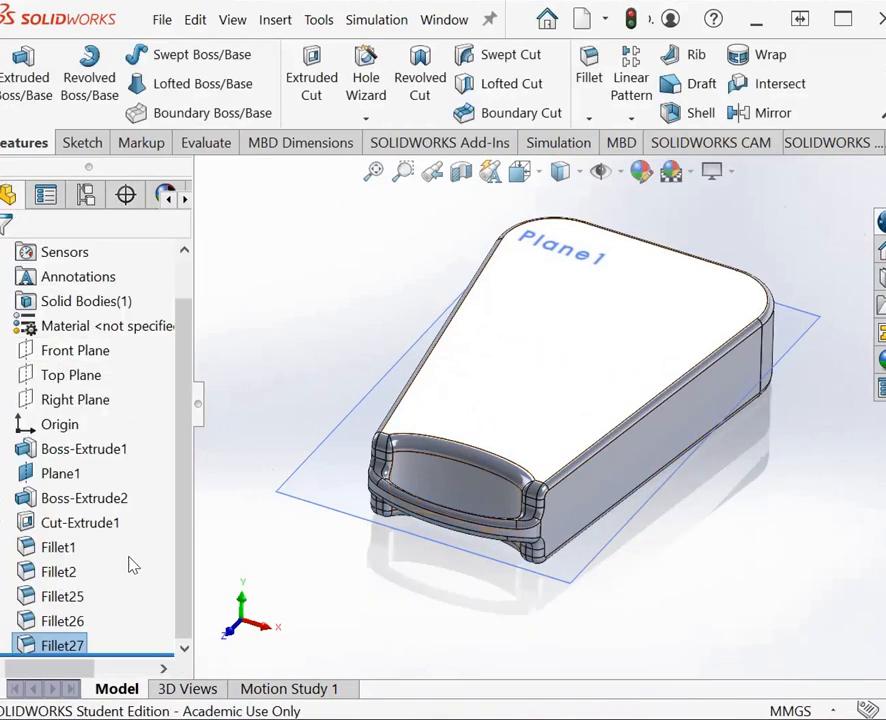
Step: Set the radius of the fillet on the upper edges of the body and key-ring loop to 1.5 mm
left_click(55, 628)
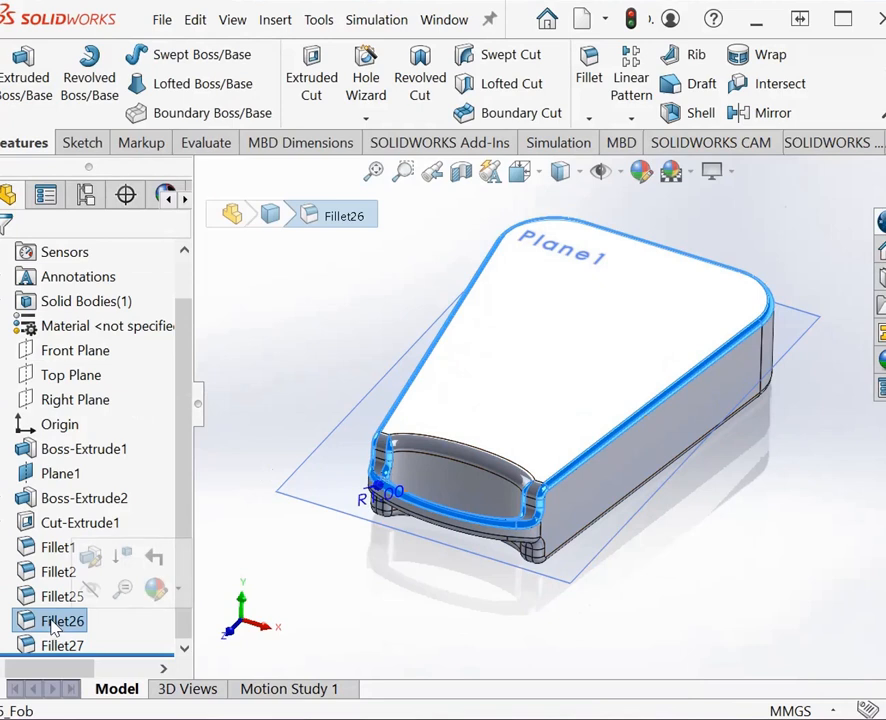
right_click(120, 196)
left_click(72, 160)
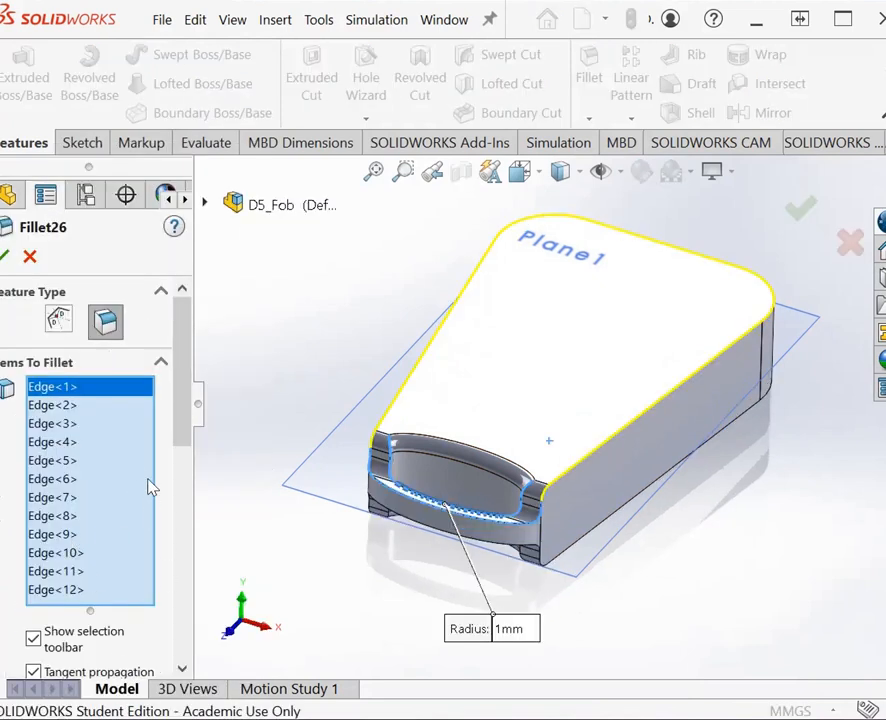
left_click_drag(192, 452, 50, 538)
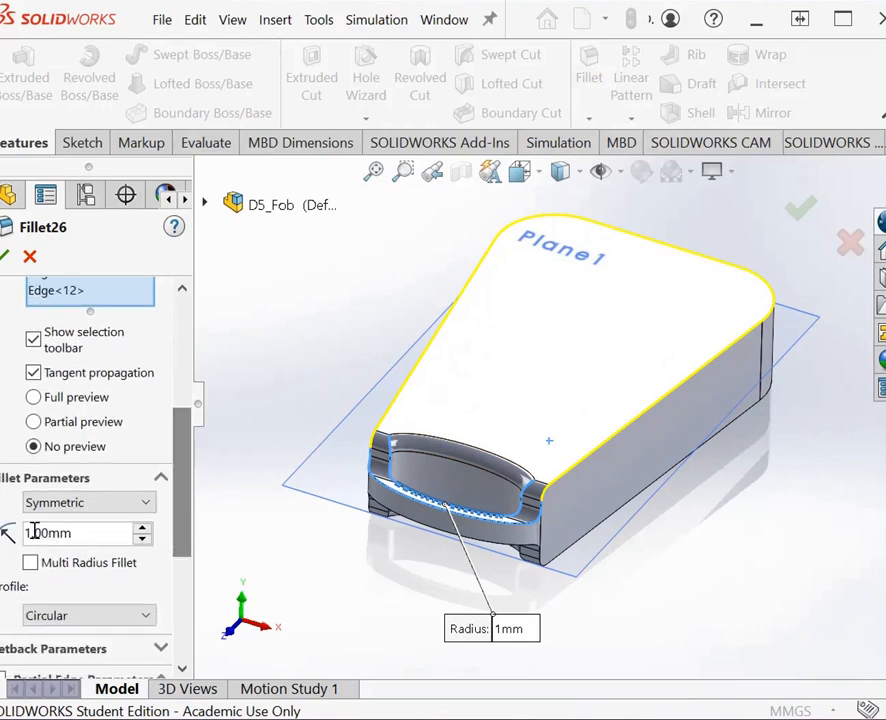
type("5")
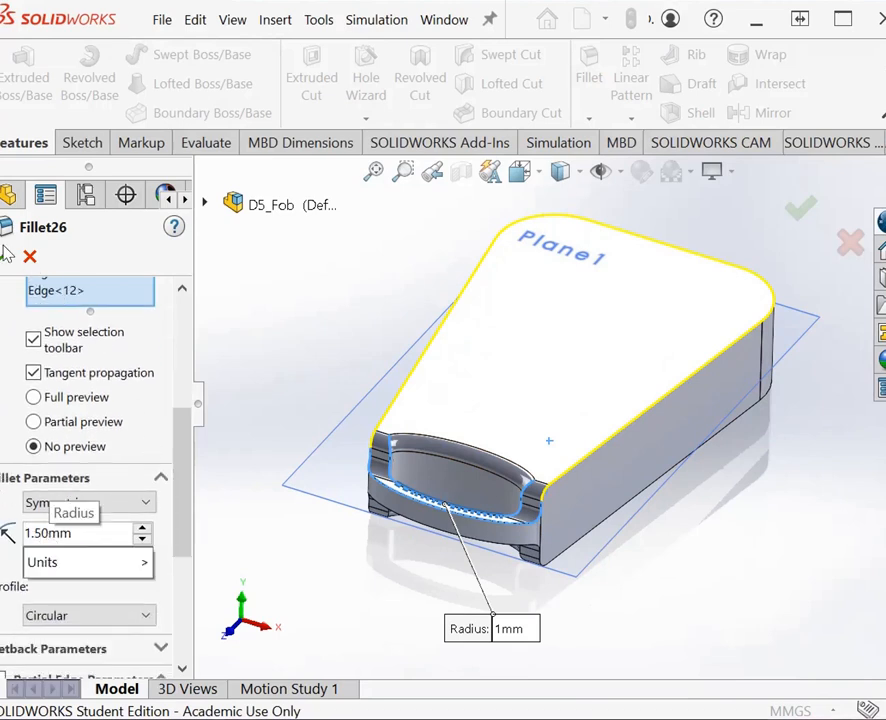
key("Return")
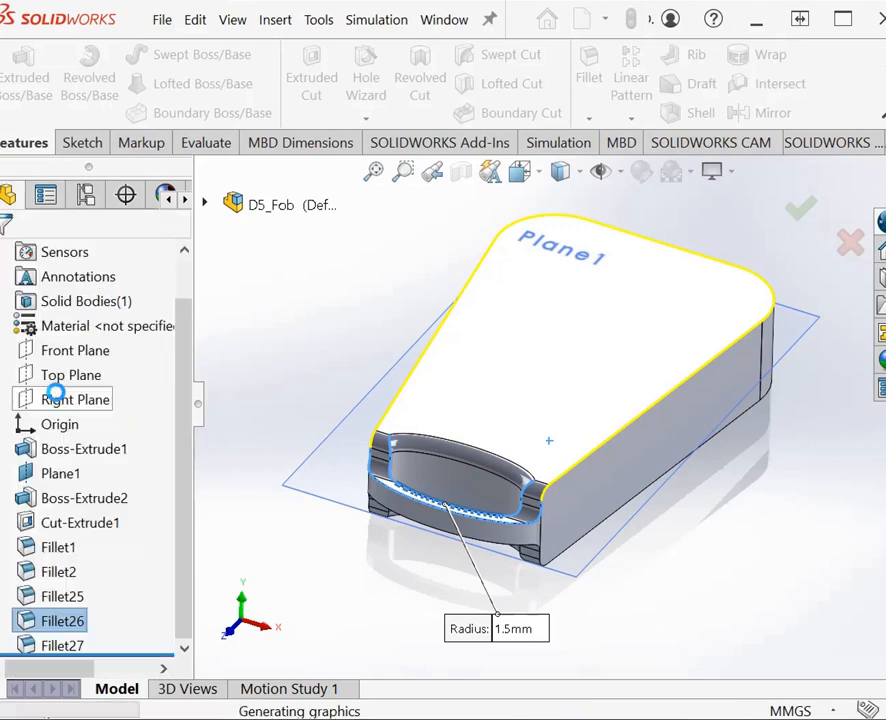
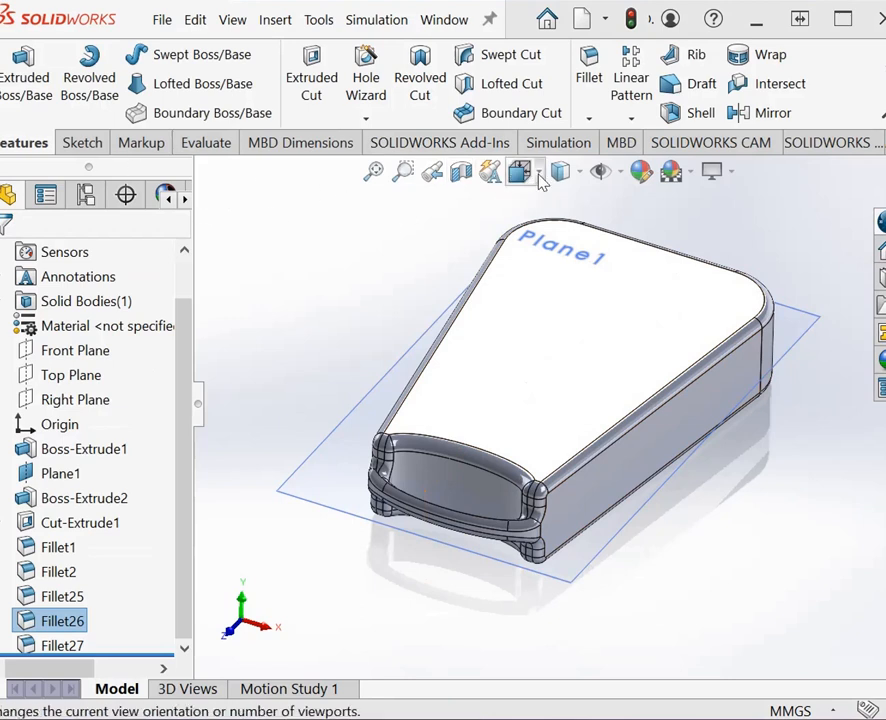
Step: Start a sketch on the body's upper face and draw a vertical centerline from the wide end edge's midpoint to the loop-side curved edge
key("ctrl+5")
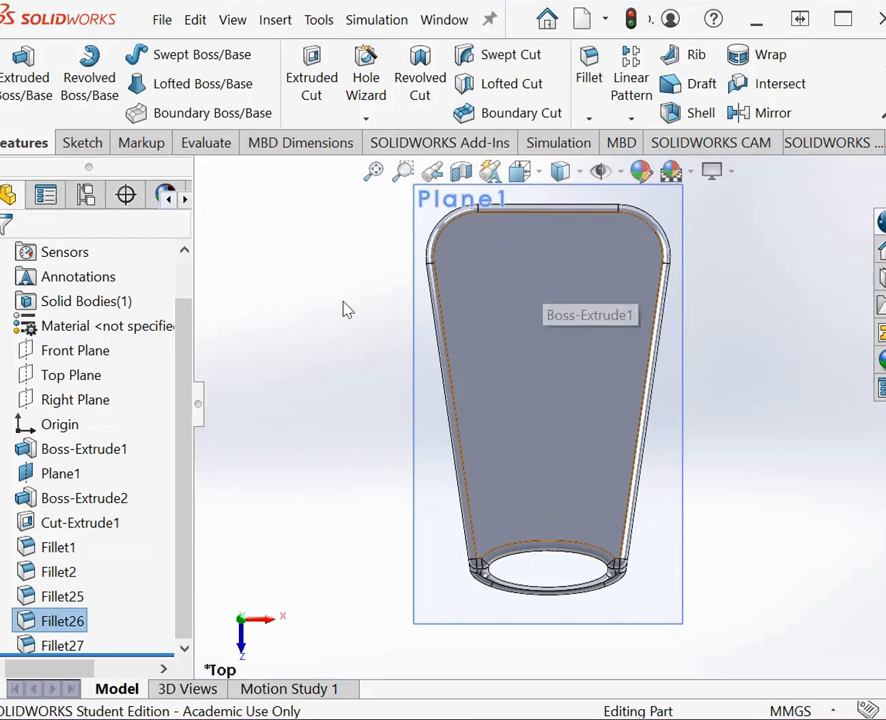
left_click(82, 143)
left_click(497, 377)
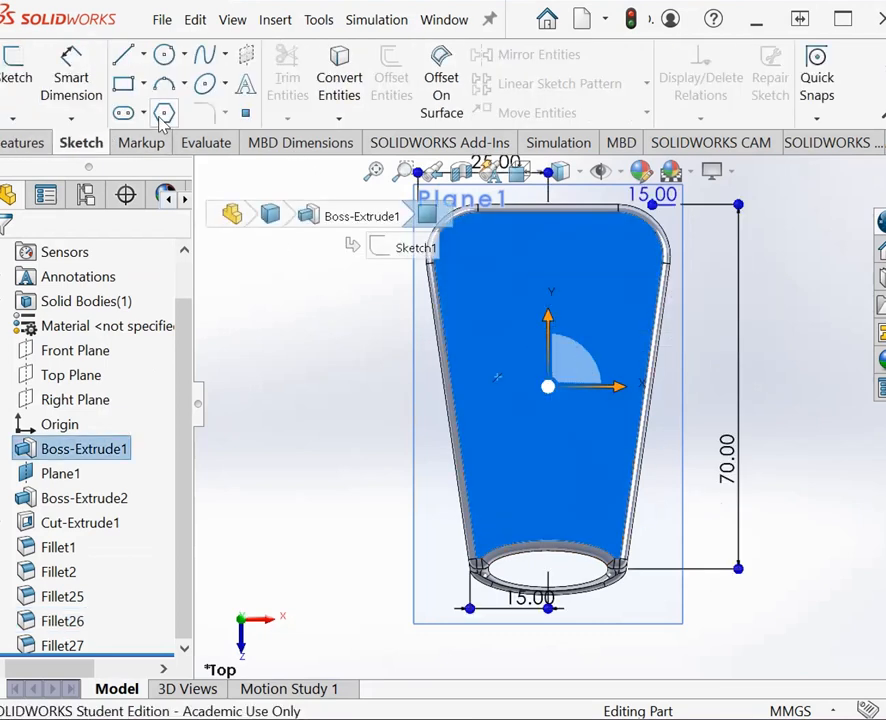
left_click(144, 56)
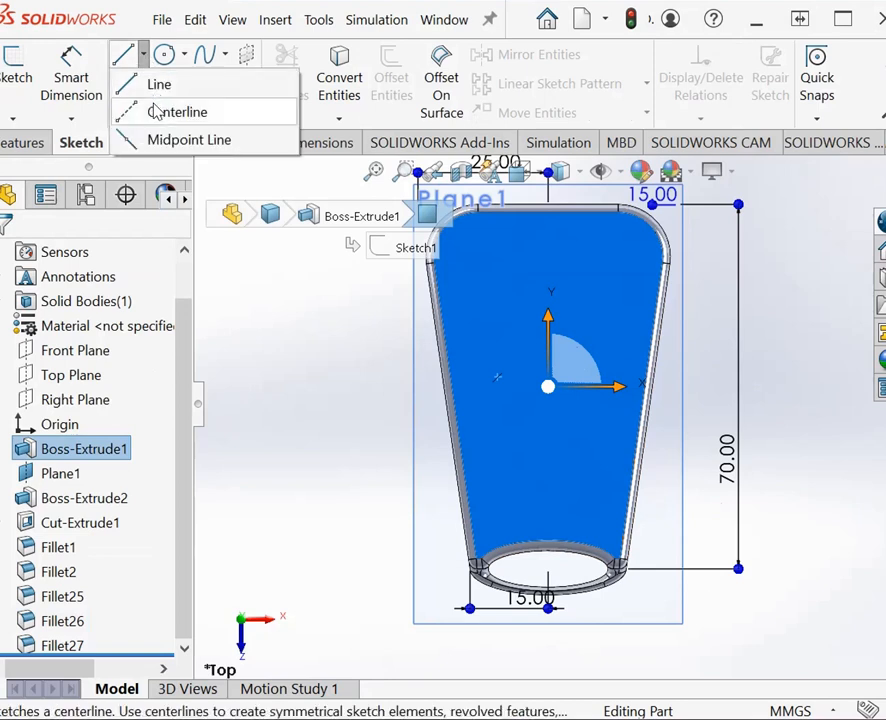
left_click(156, 113)
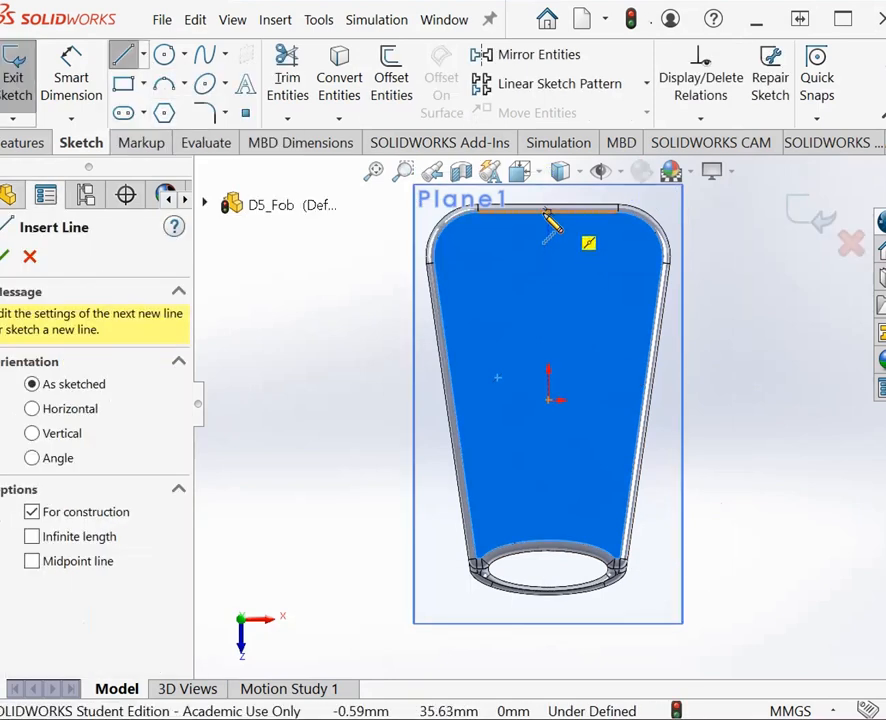
left_click(548, 212)
left_click(548, 541)
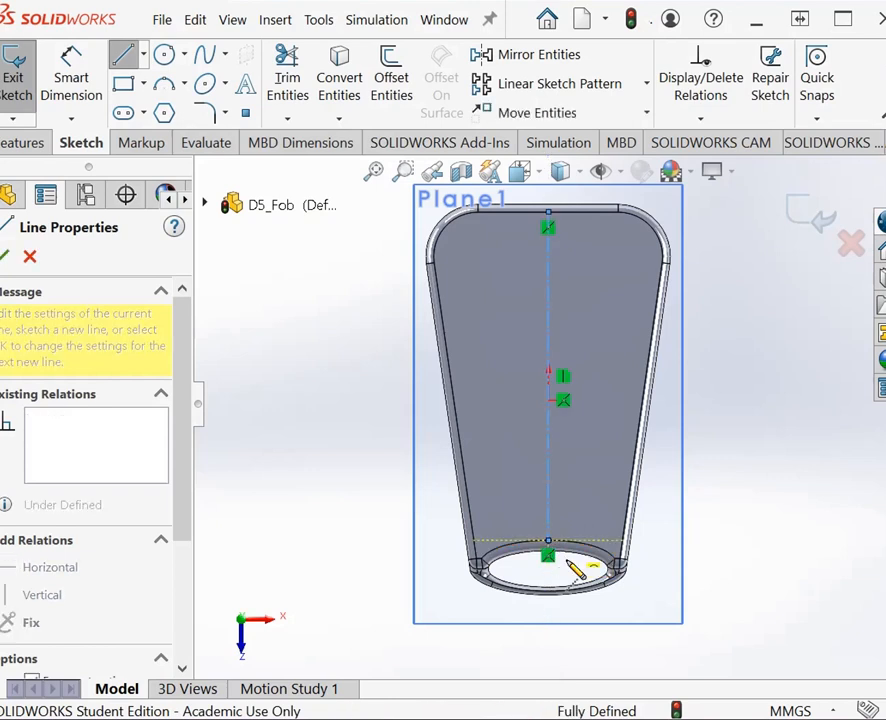
key("Escape")
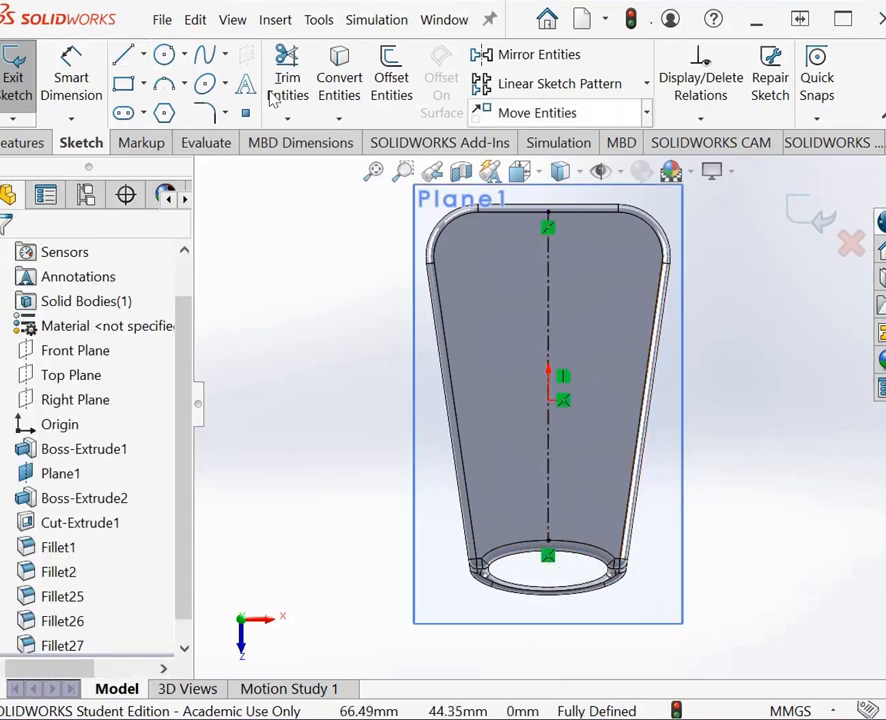
Step: Draw a horizontal centerline about 41 mm long between the tapered side edges, near the wide end of the face
left_click(145, 55)
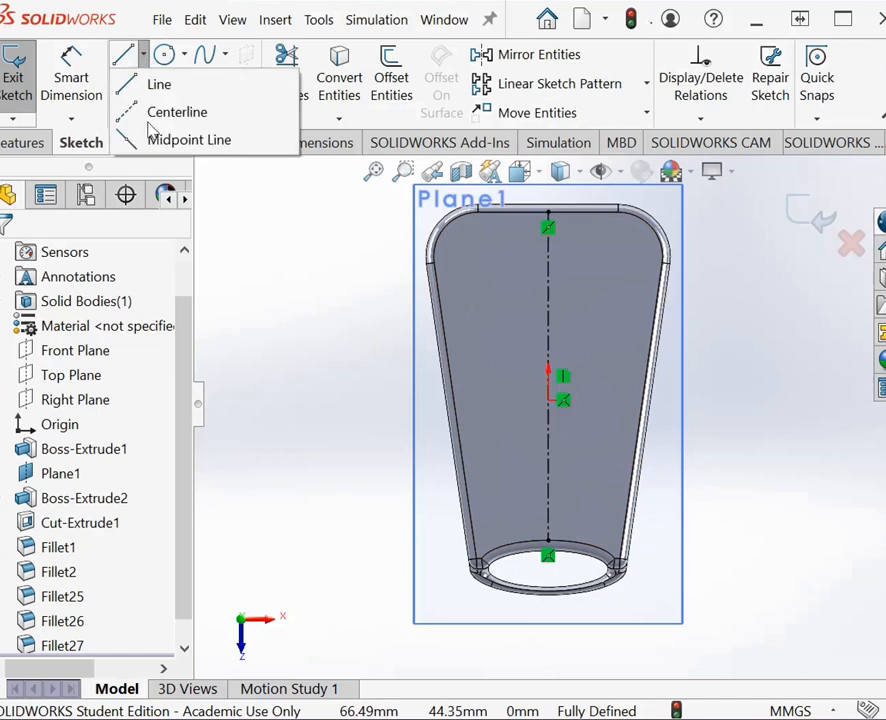
left_click(176, 112)
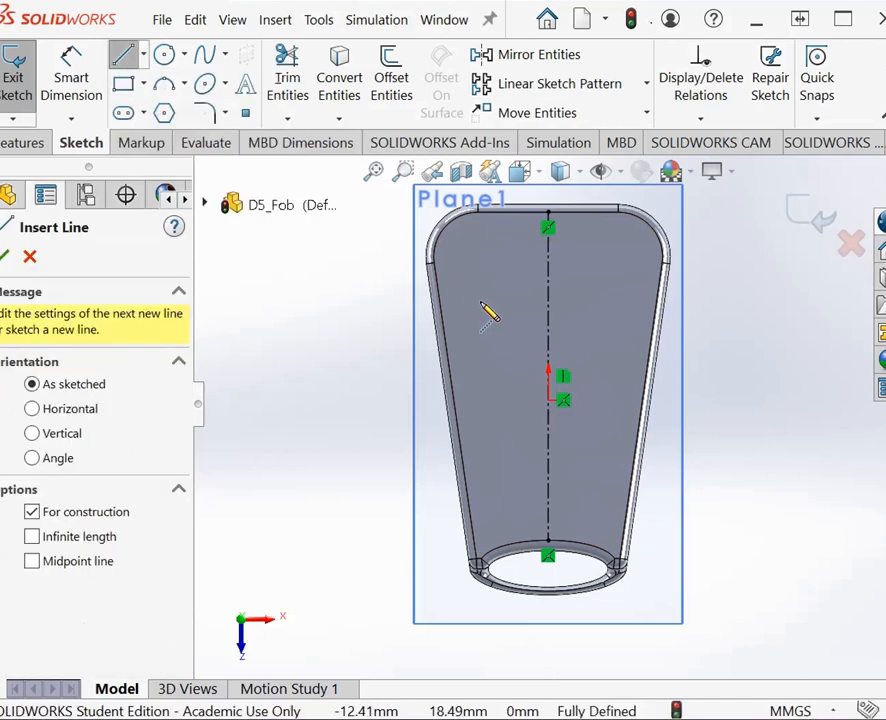
left_click(438, 289)
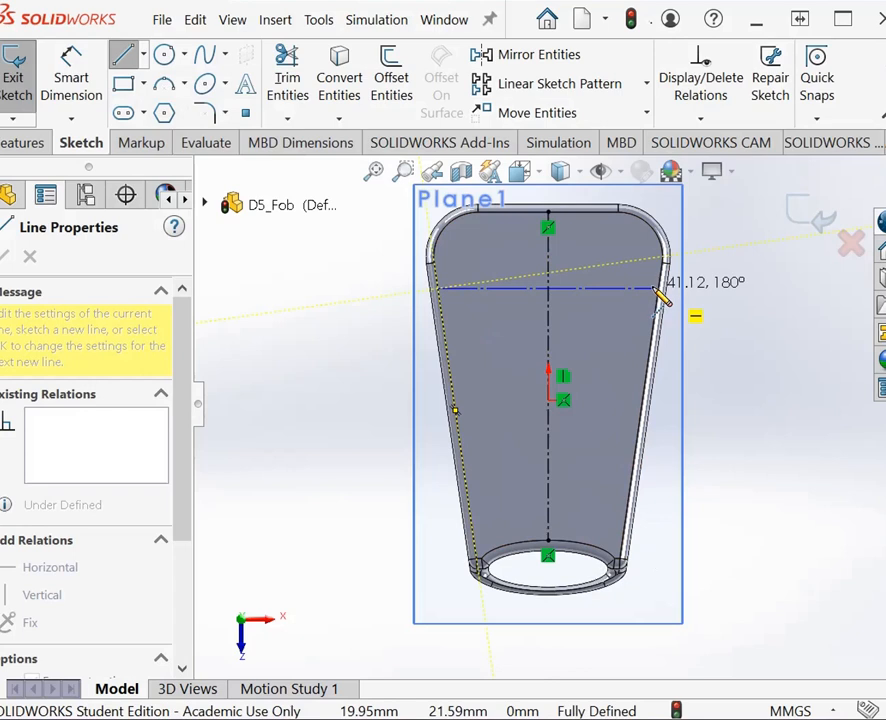
left_click(658, 290)
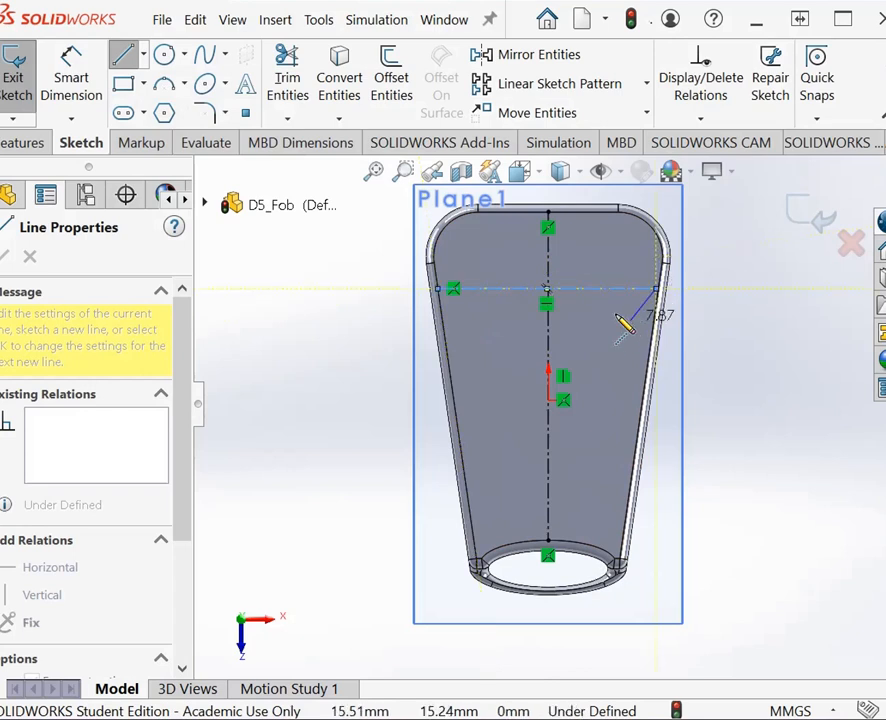
key("Escape")
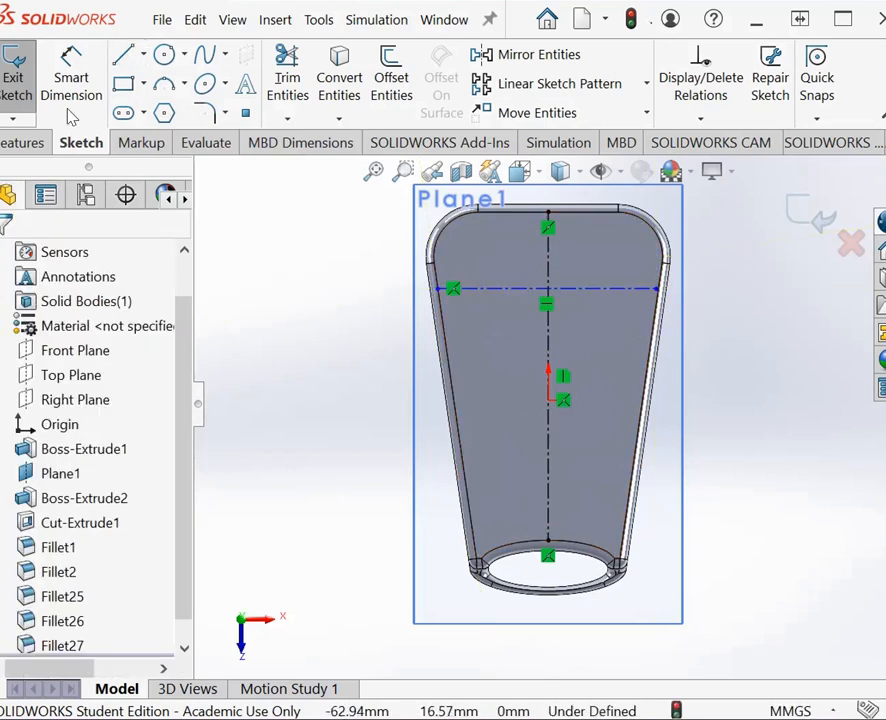
Step: Draw a second horizontal centerline about 38 mm long between the side edges, just above the origin
left_click(158, 118)
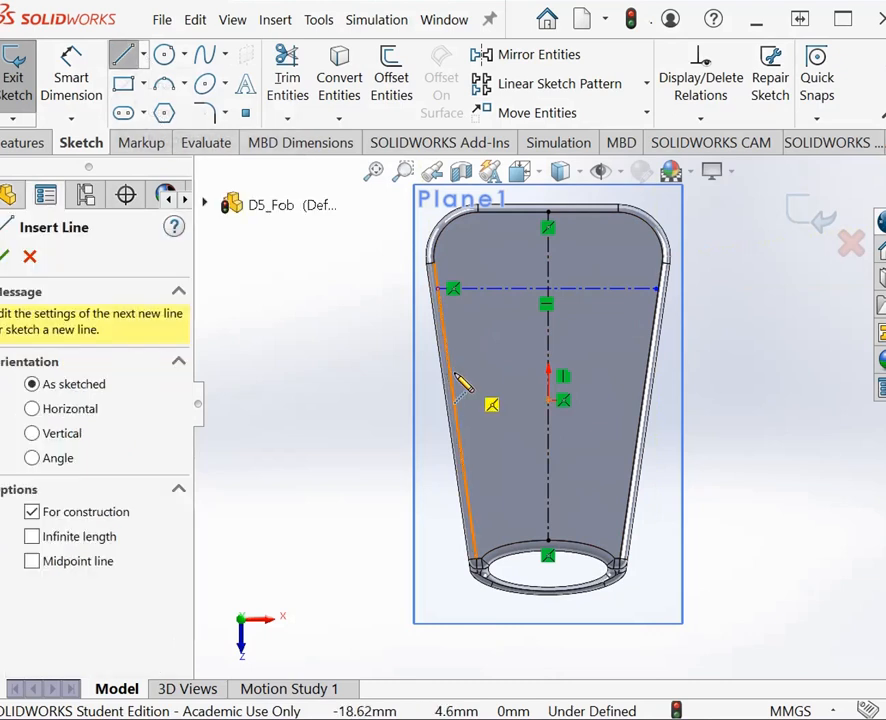
left_click(450, 366)
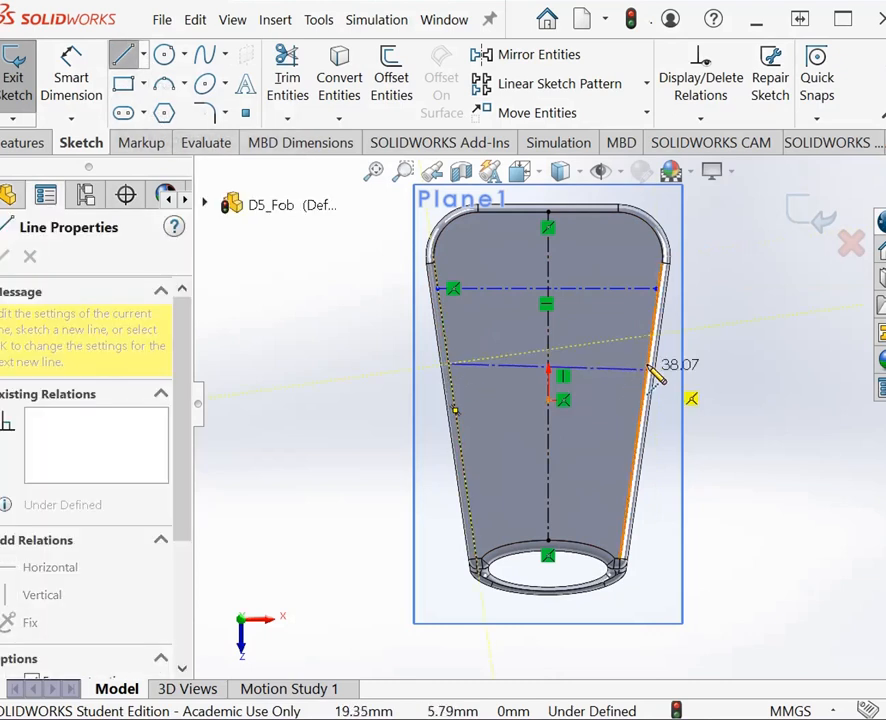
left_click(662, 364)
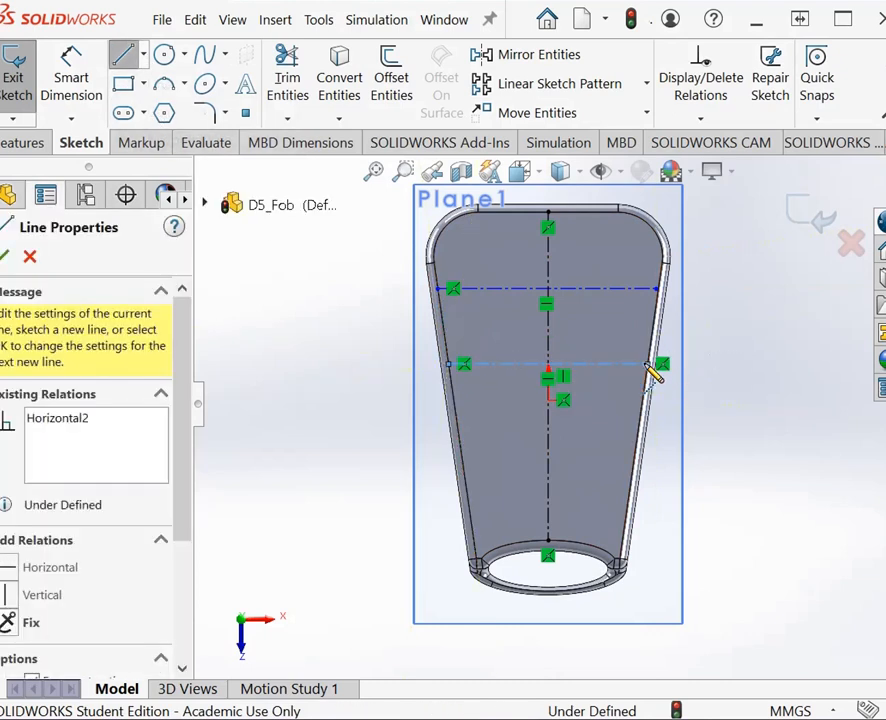
key("Escape")
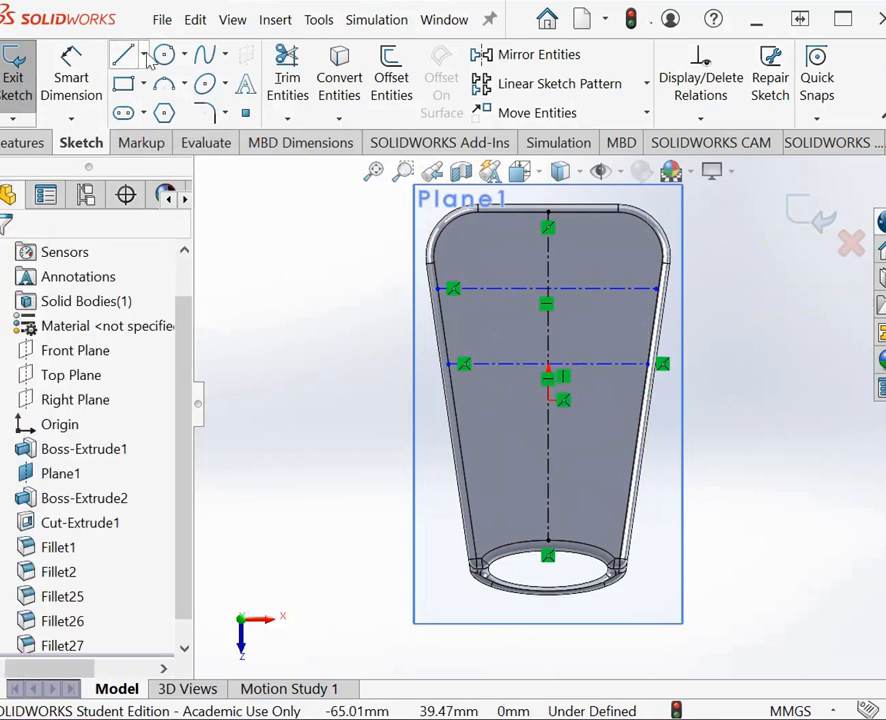
Step: Draw a third horizontal centerline about 33 mm long between the side edges, below the origin
left_click(145, 55)
left_click(140, 113)
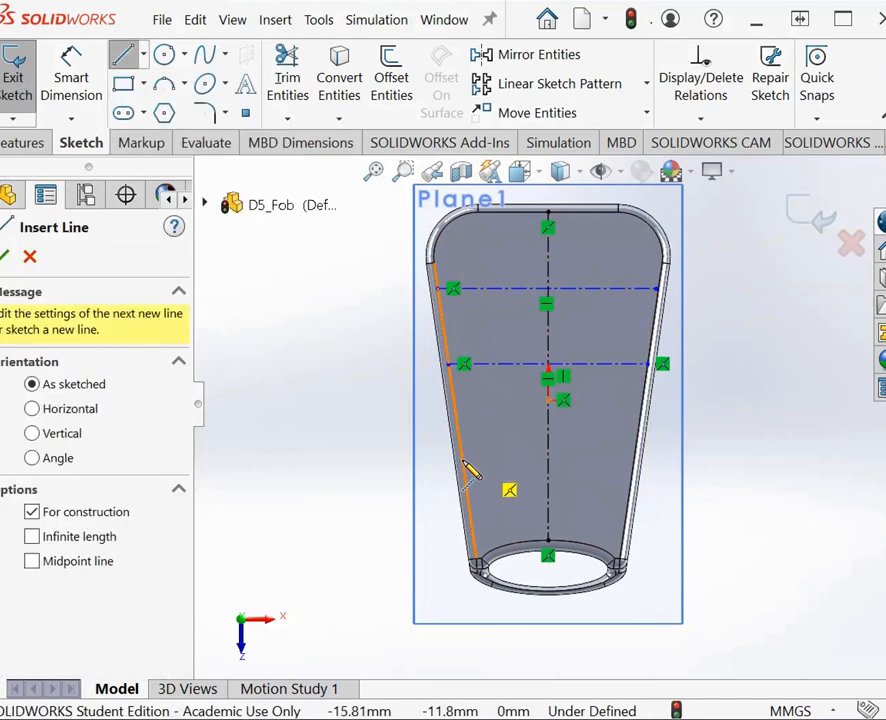
left_click(464, 462)
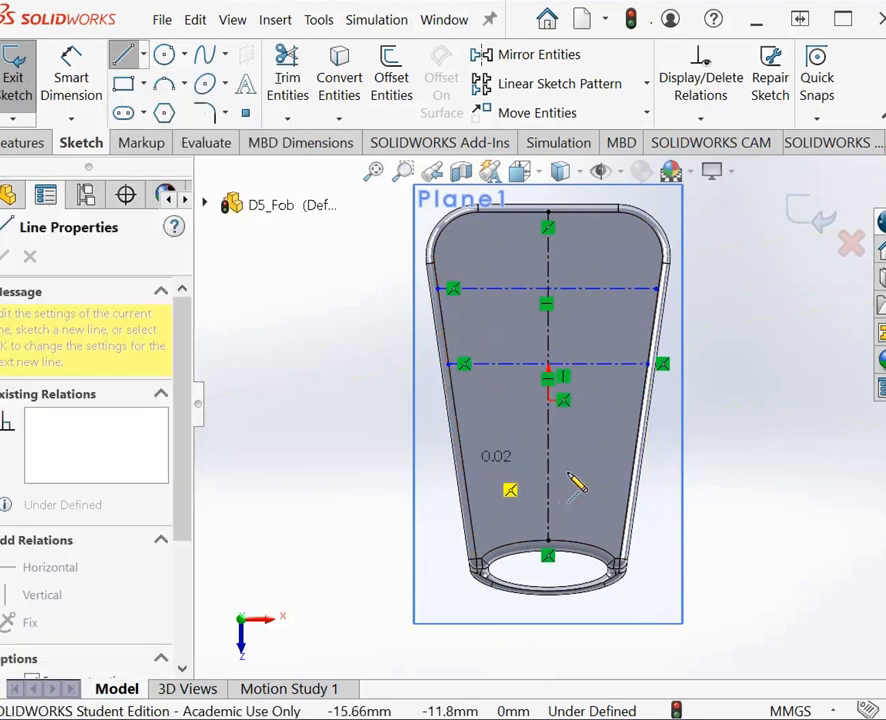
left_click(648, 462)
key("Escape")
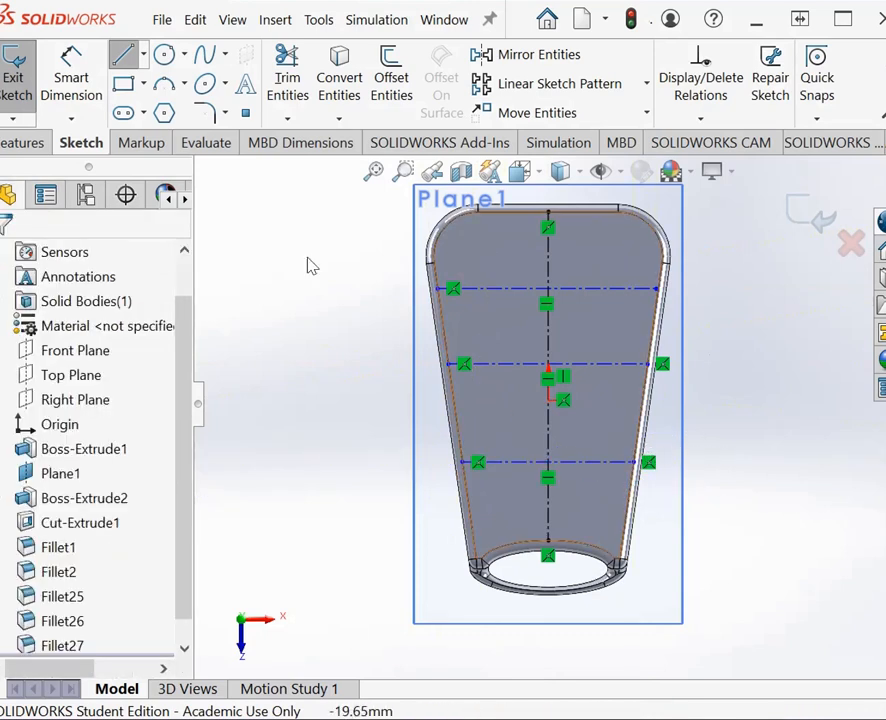
Step: Draw a fourth horizontal centerline about 31 mm long between the side edges, close to the key-ring loop
left_click(145, 55)
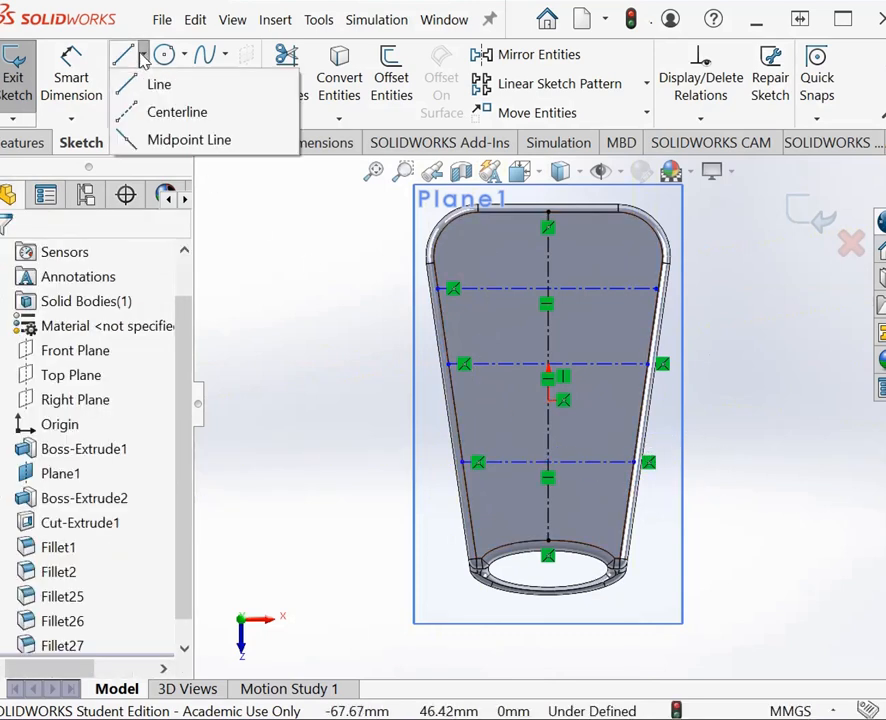
left_click(148, 116)
left_click(470, 504)
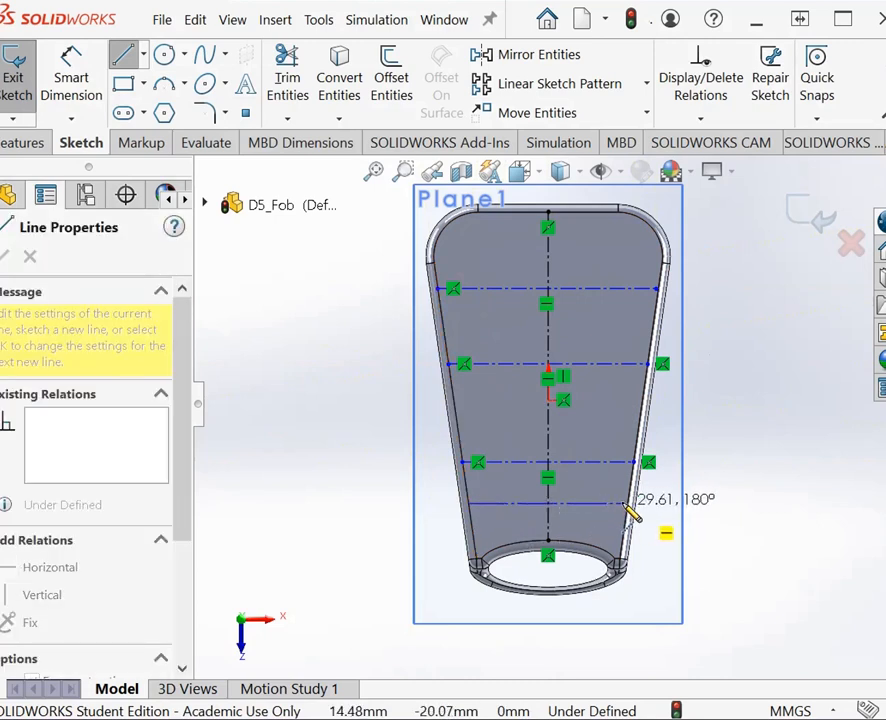
left_click(630, 504)
key("Escape")
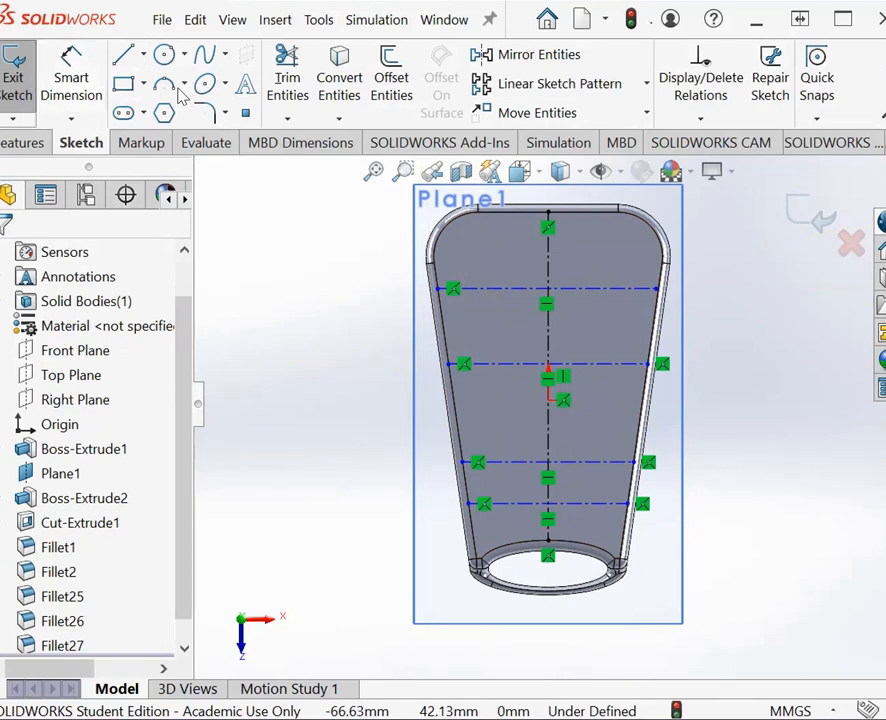
Step: Dimension the distance from the face's wide end edge to the first horizontal centerline as 14 mm
left_click(62, 70)
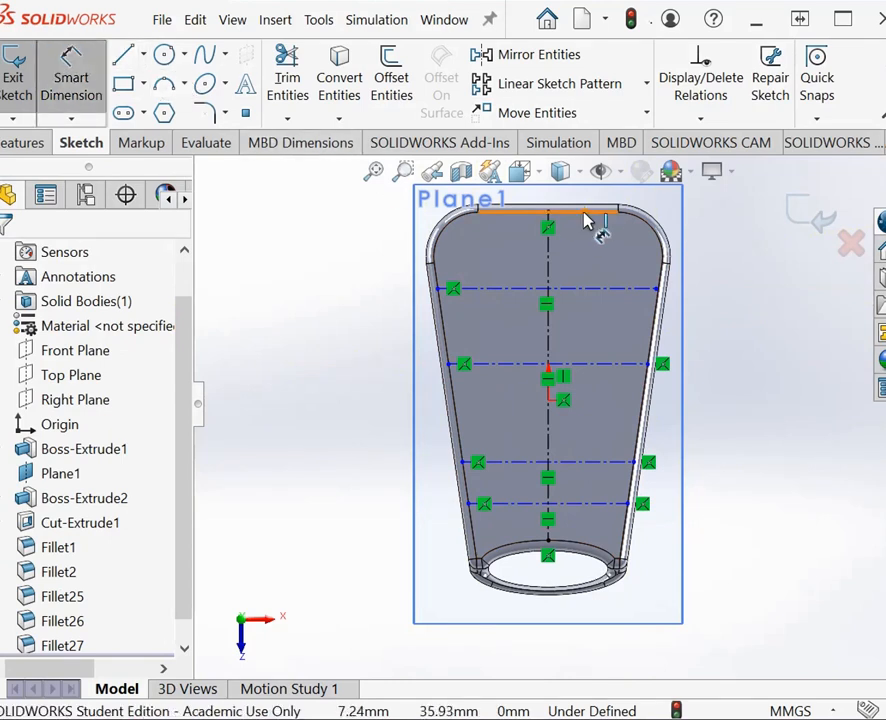
left_click(587, 210)
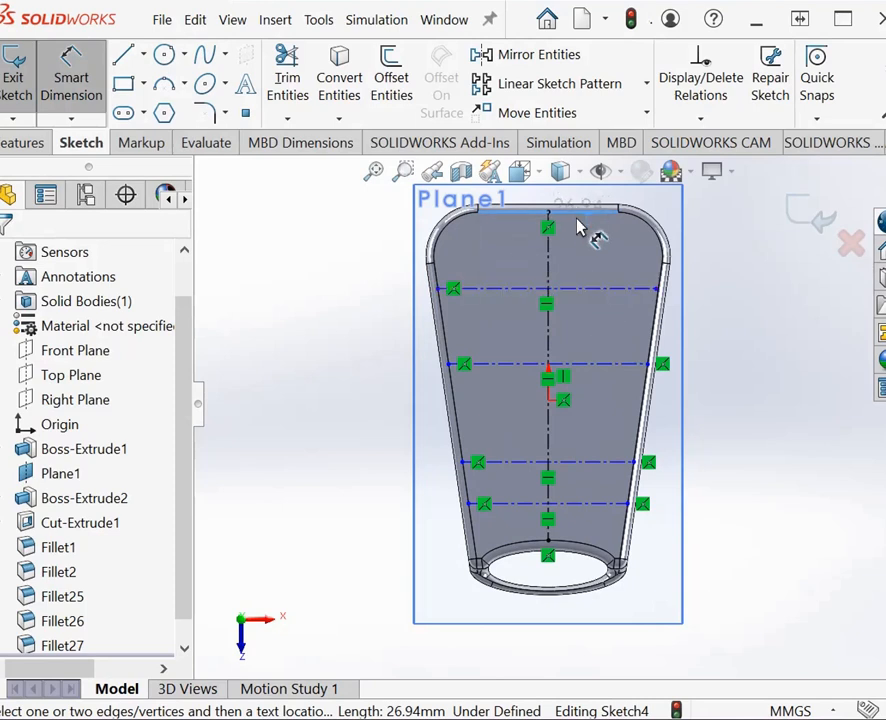
left_click(588, 291)
left_click(728, 275)
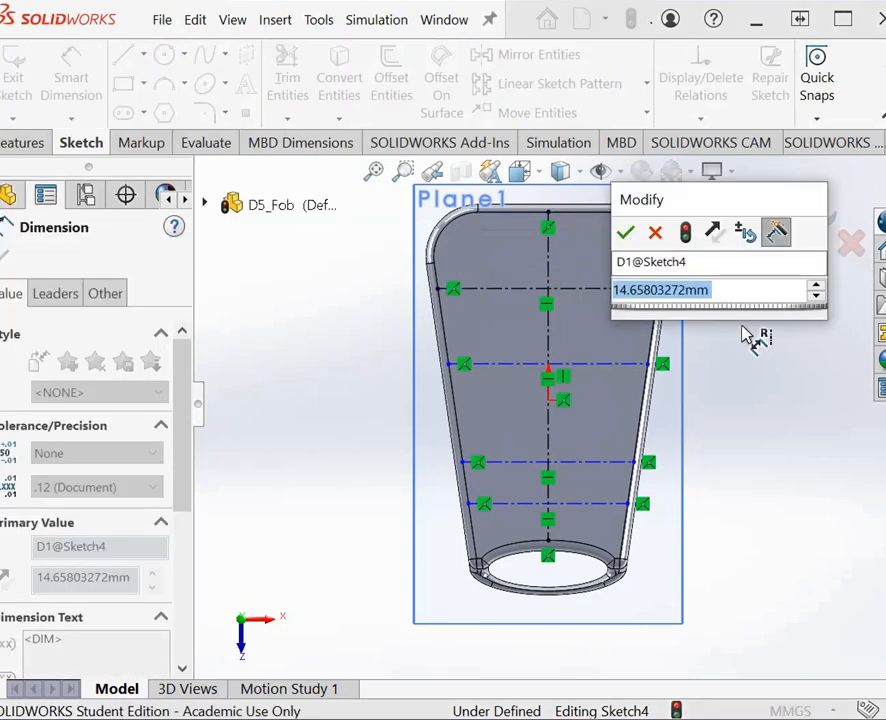
type("14")
key("Return")
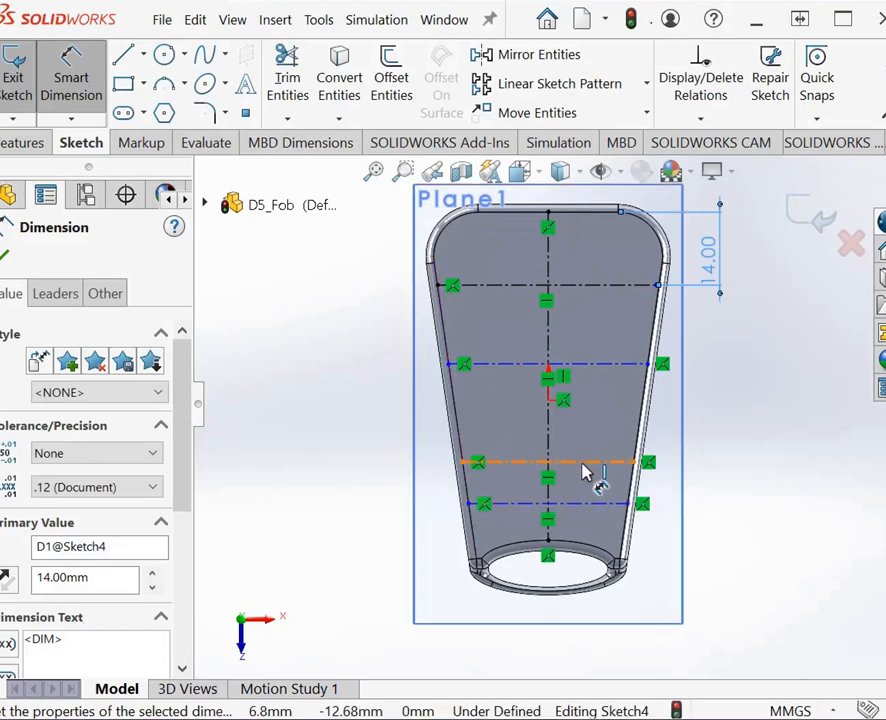
Step: Dimension the spacing between the second and third horizontal centerlines as 9 mm
left_click(596, 366)
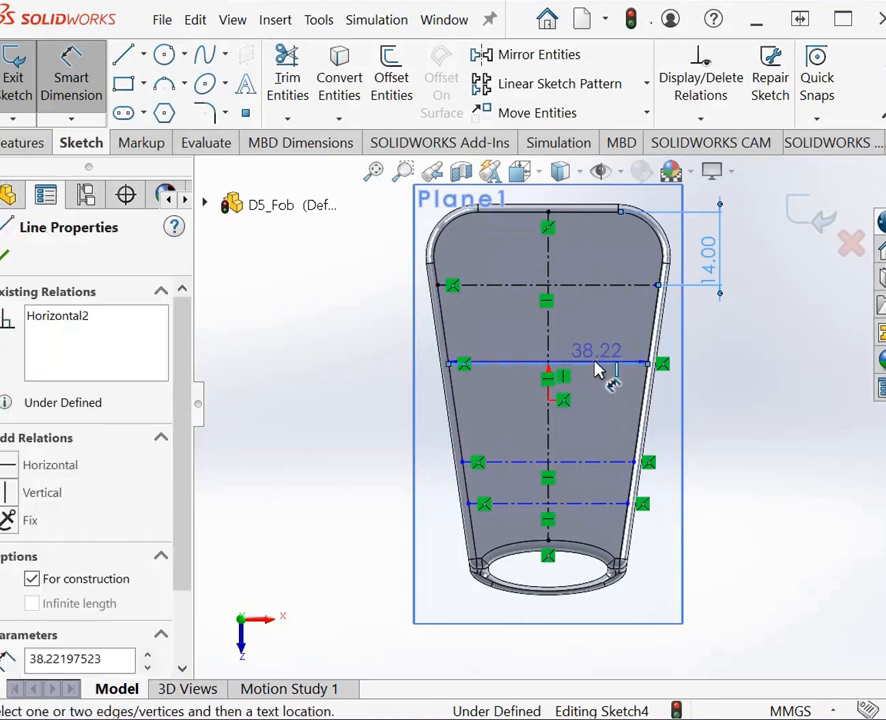
left_click(573, 467)
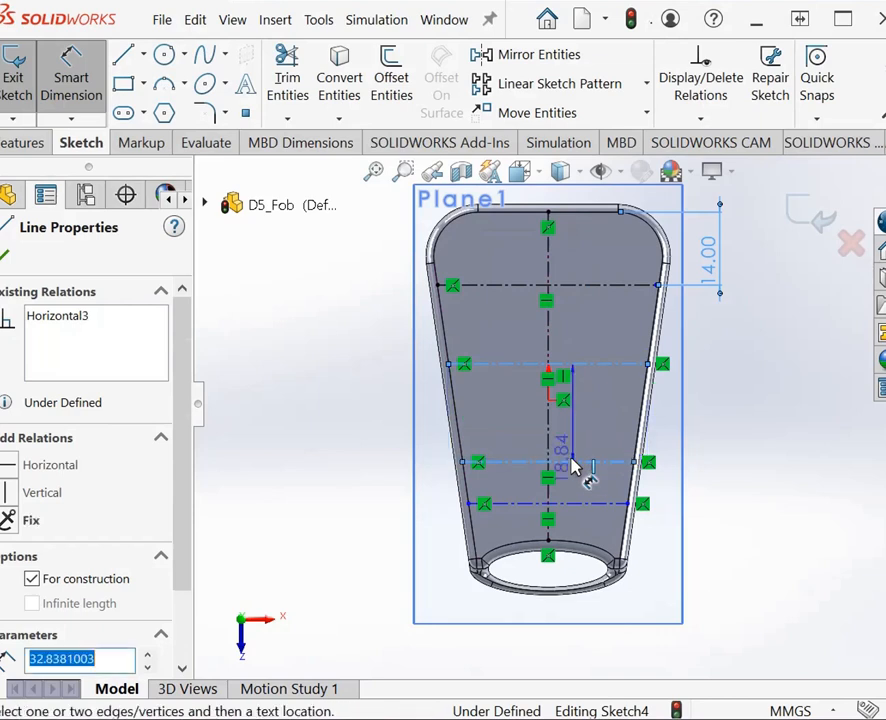
left_click(716, 430)
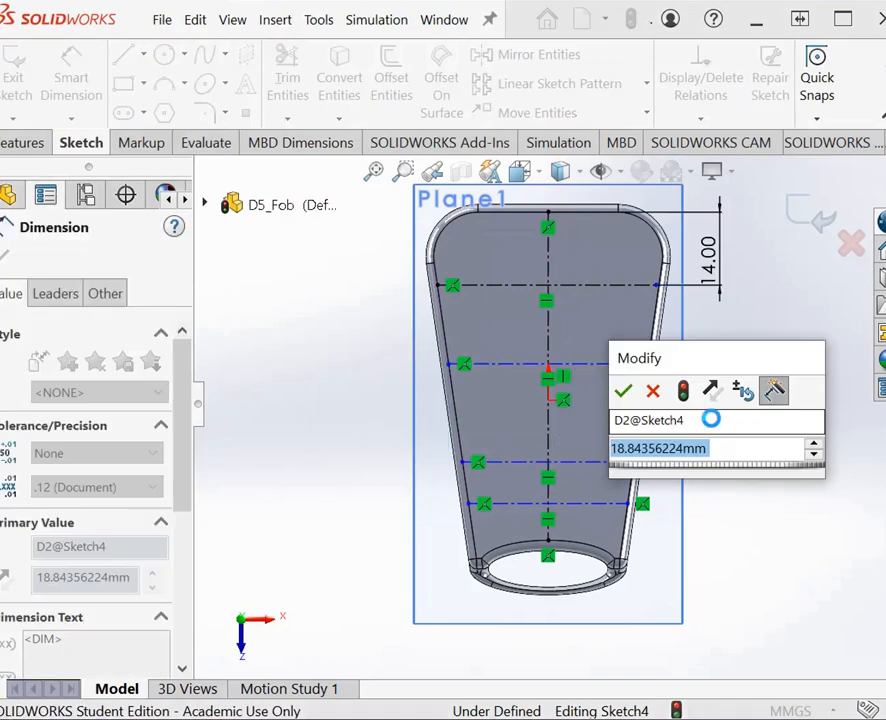
type("9")
key("Return")
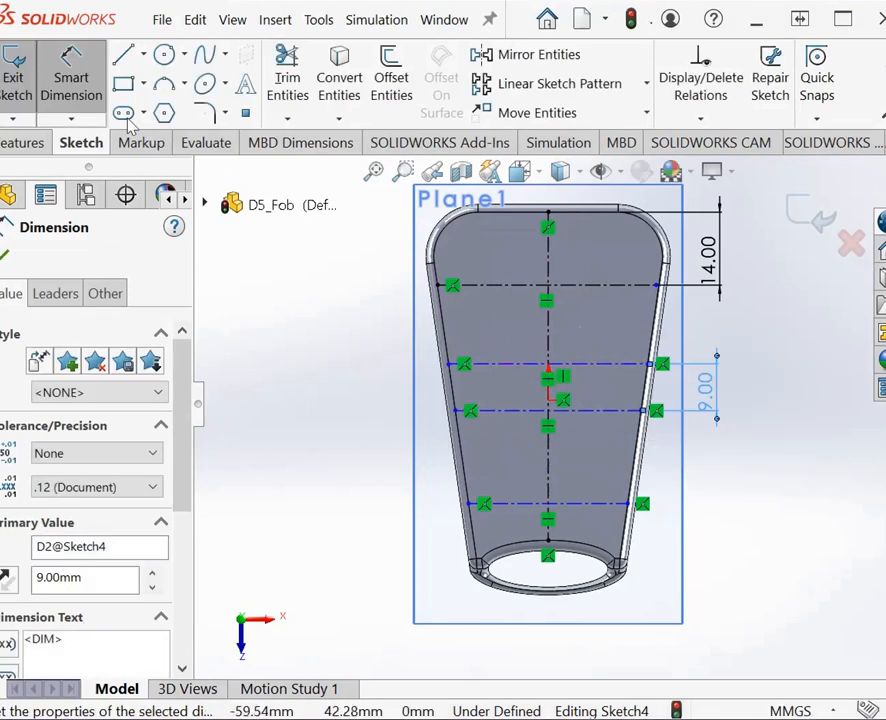
Step: Dimension the spacing between the third and fourth horizontal centerlines as 12 mm
left_click(601, 413)
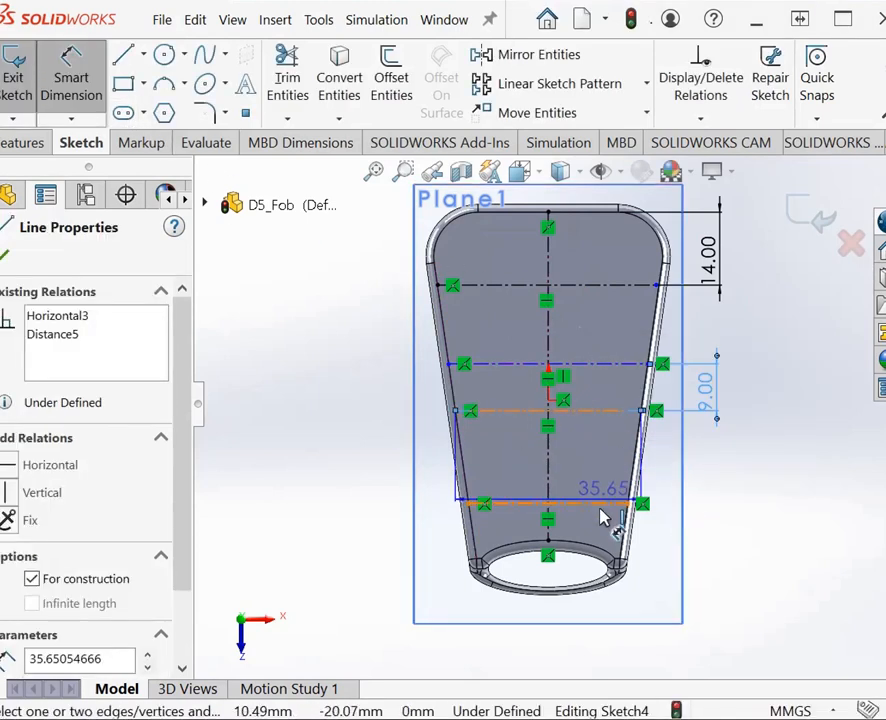
left_click(594, 505)
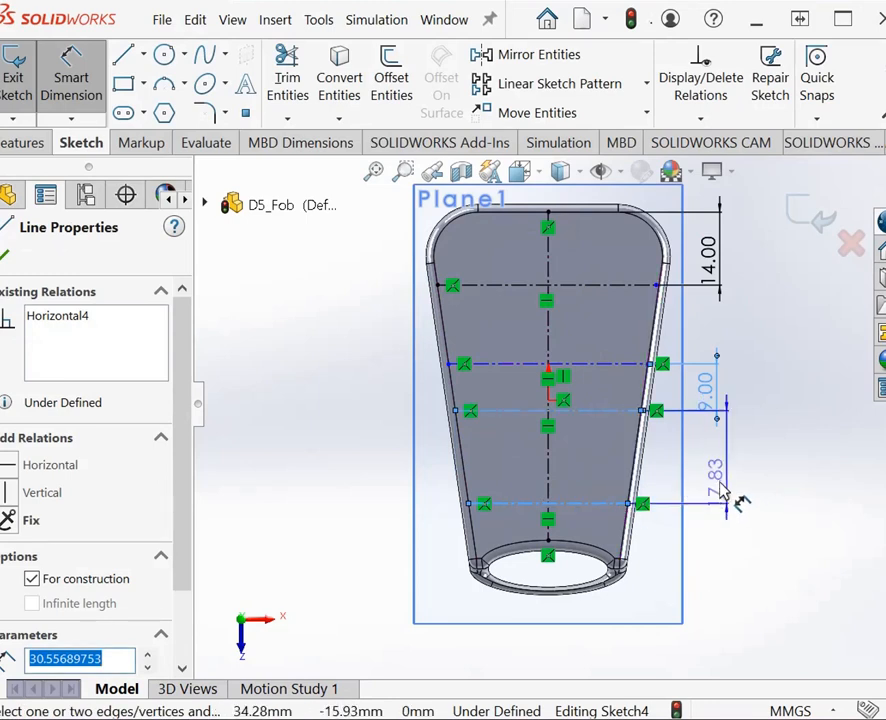
left_click(716, 488)
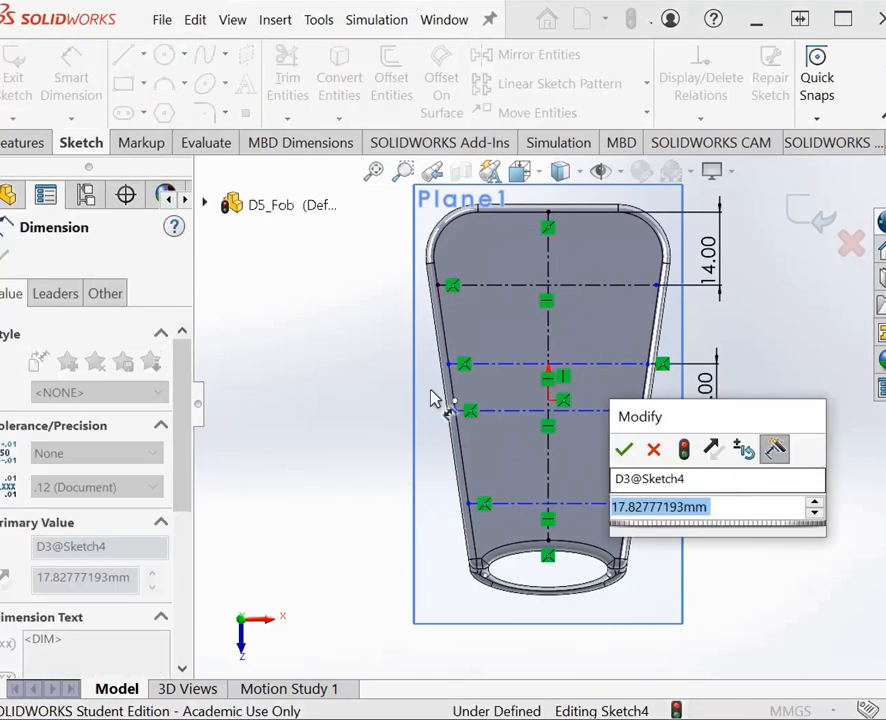
type("12")
key("Return")
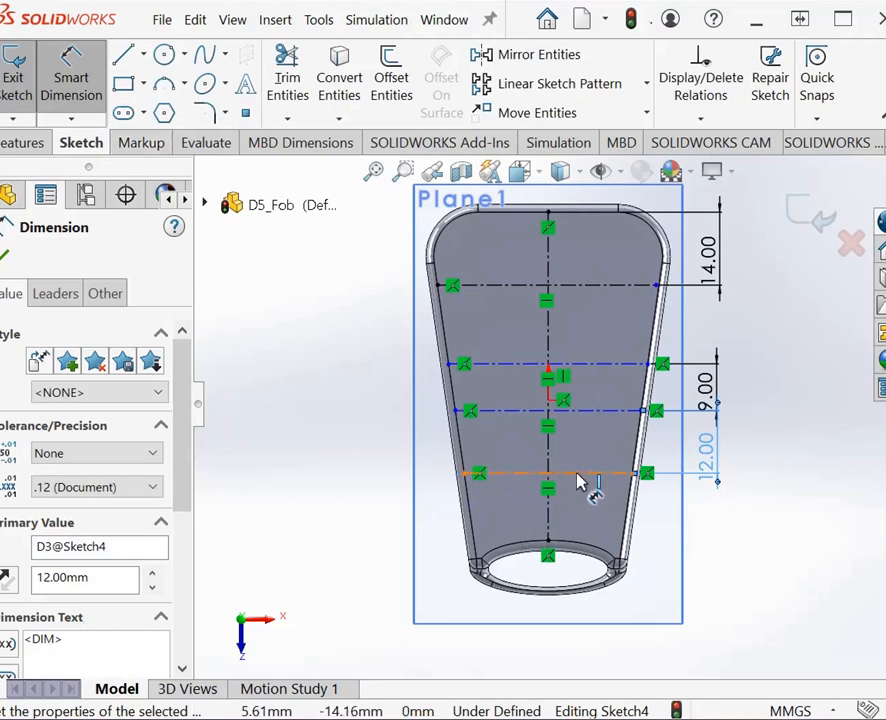
Step: Dimension the distance from the fourth horizontal centerline to the vertical centerline's endpoint beside the key-ring loop as 15 mm
left_click(595, 538)
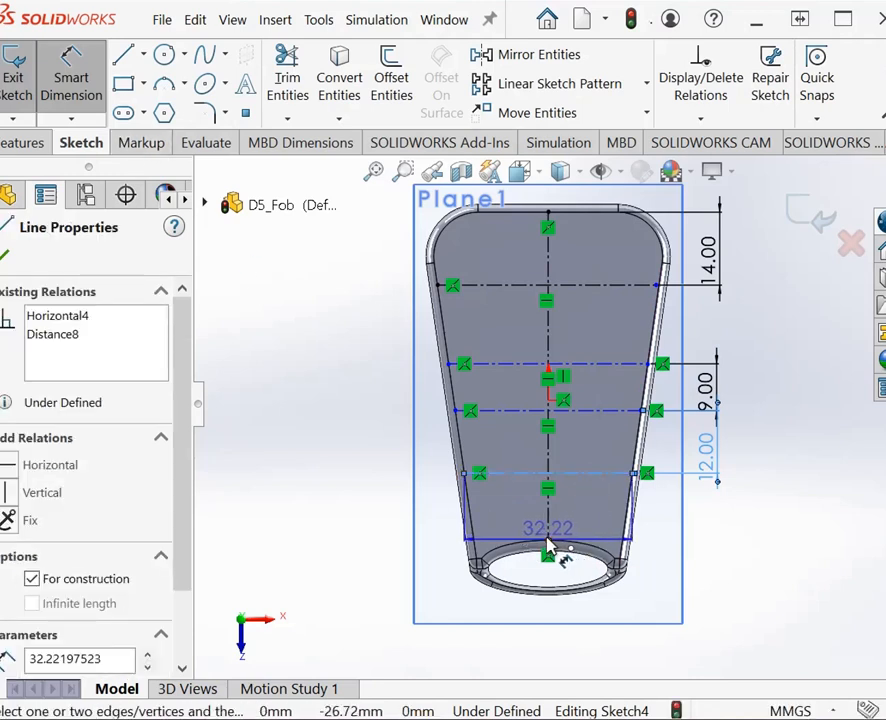
left_click(548, 548)
left_click(716, 552)
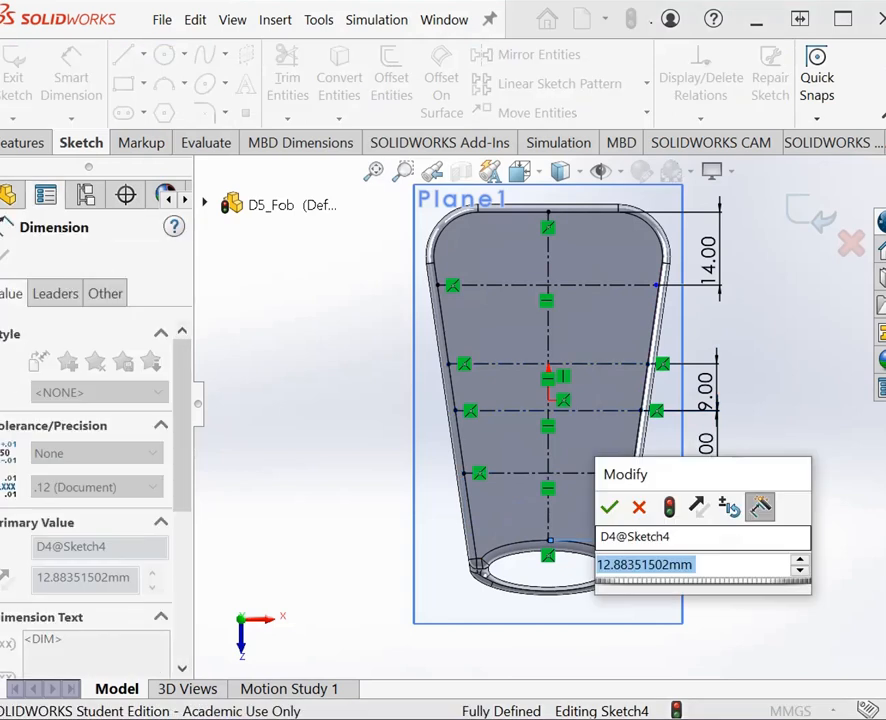
type("15")
key("Return")
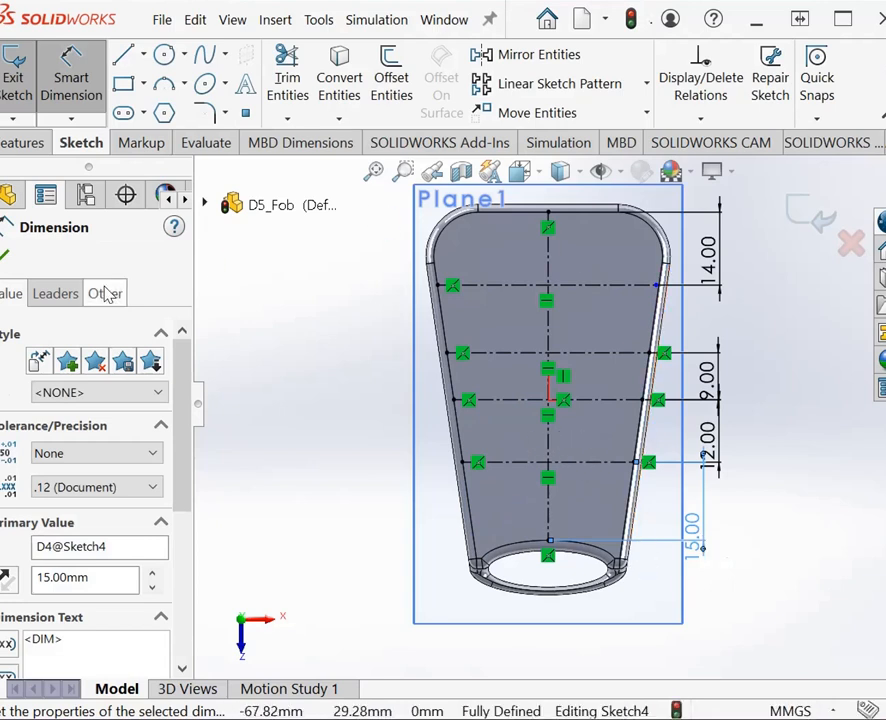
left_click(5, 257)
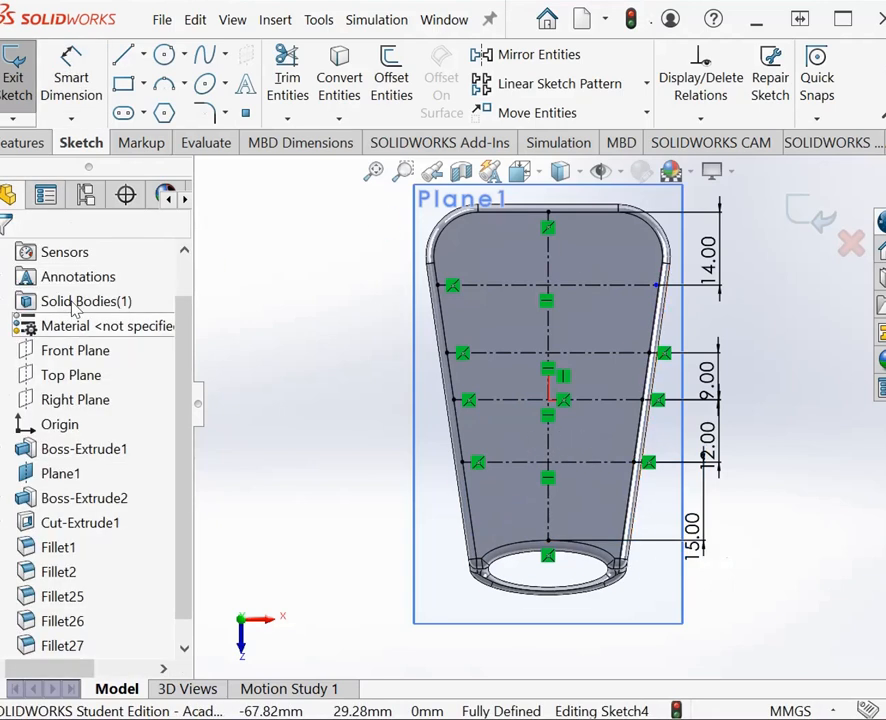
Step: Draw a vertical centerline about 14 mm long across the first horizontal centerline, left of the central vertical centerline
left_click(143, 54)
left_click(153, 113)
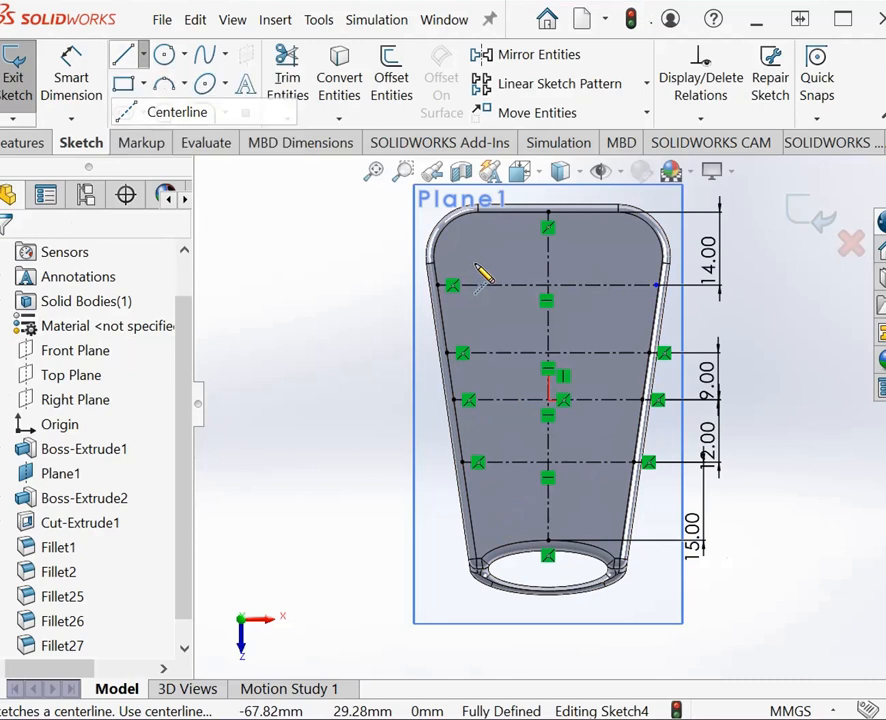
left_click(487, 256)
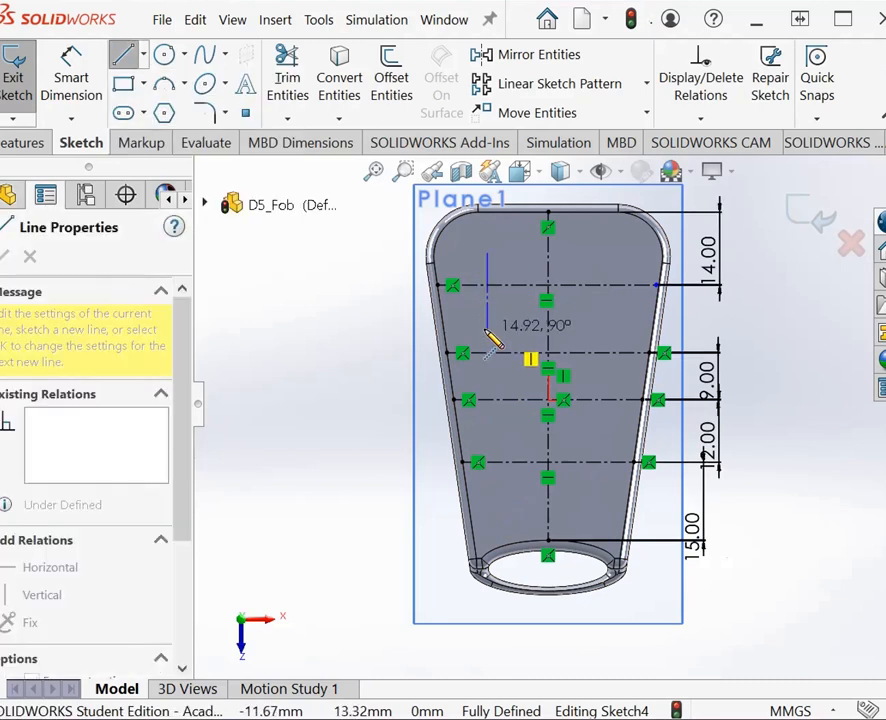
left_click(489, 333)
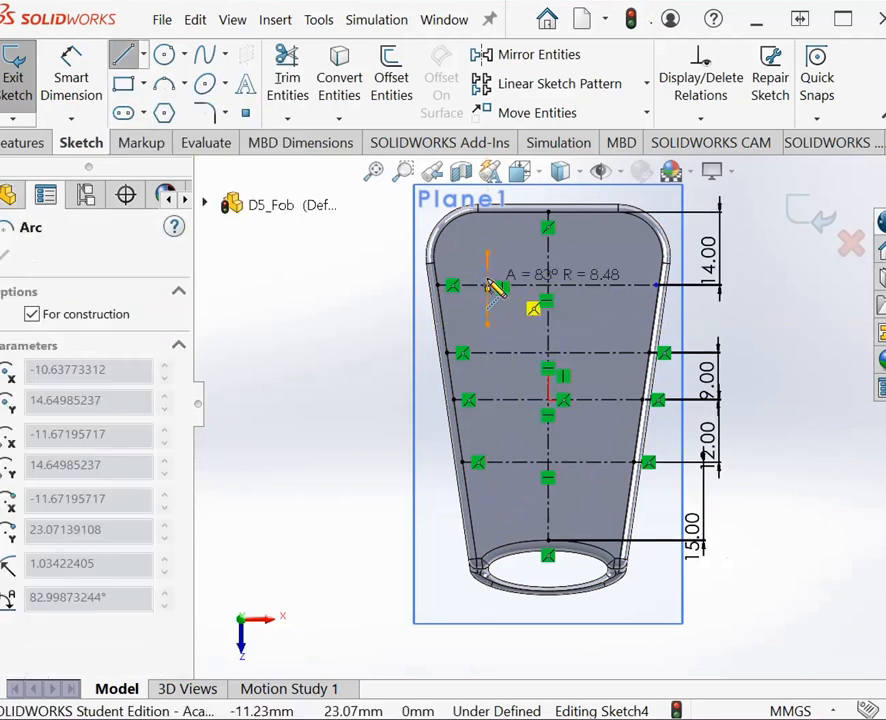
key("Escape")
Step: Dimension the distance between the central vertical centerline and the short vertical centerline as 9 mm
left_click(71, 77)
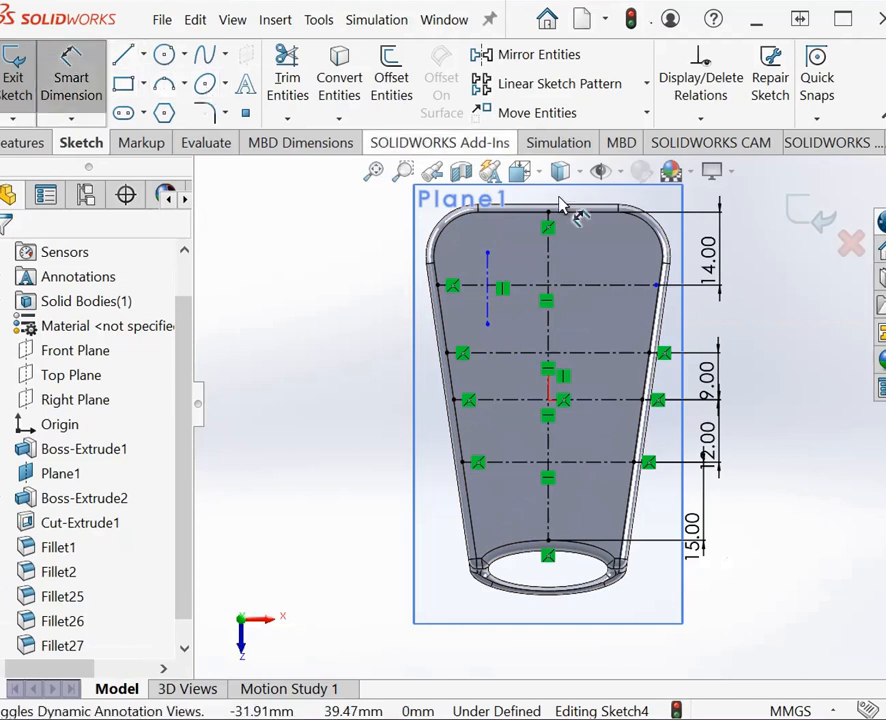
left_click(548, 265)
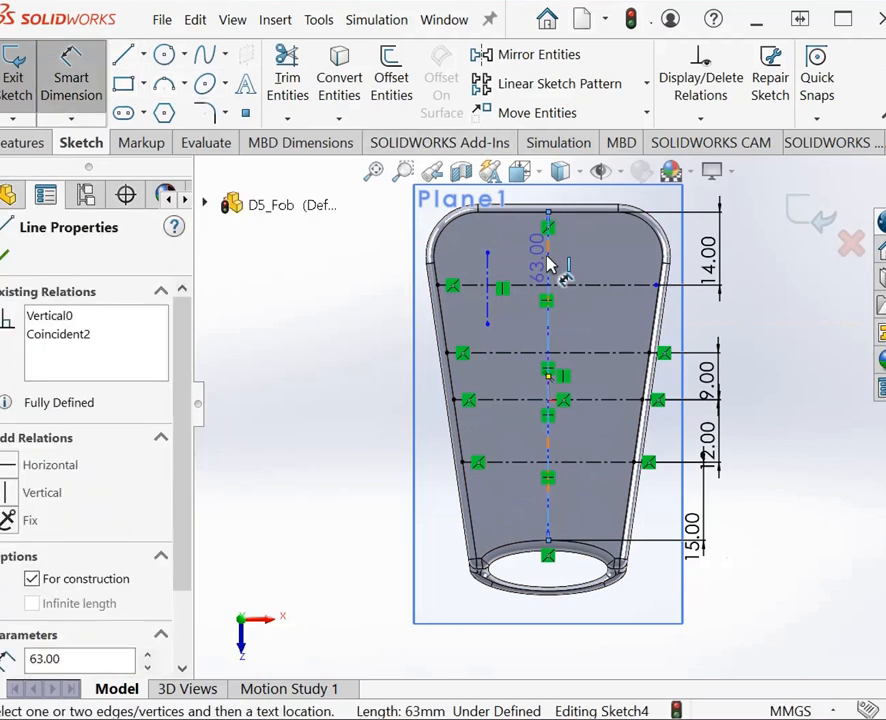
left_click(487, 280)
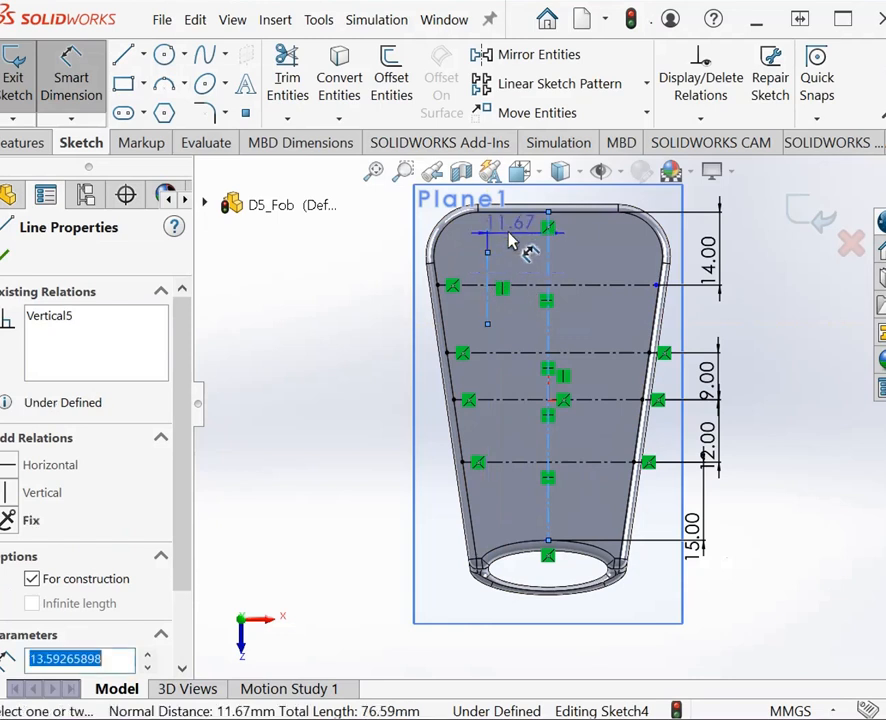
left_click(510, 240)
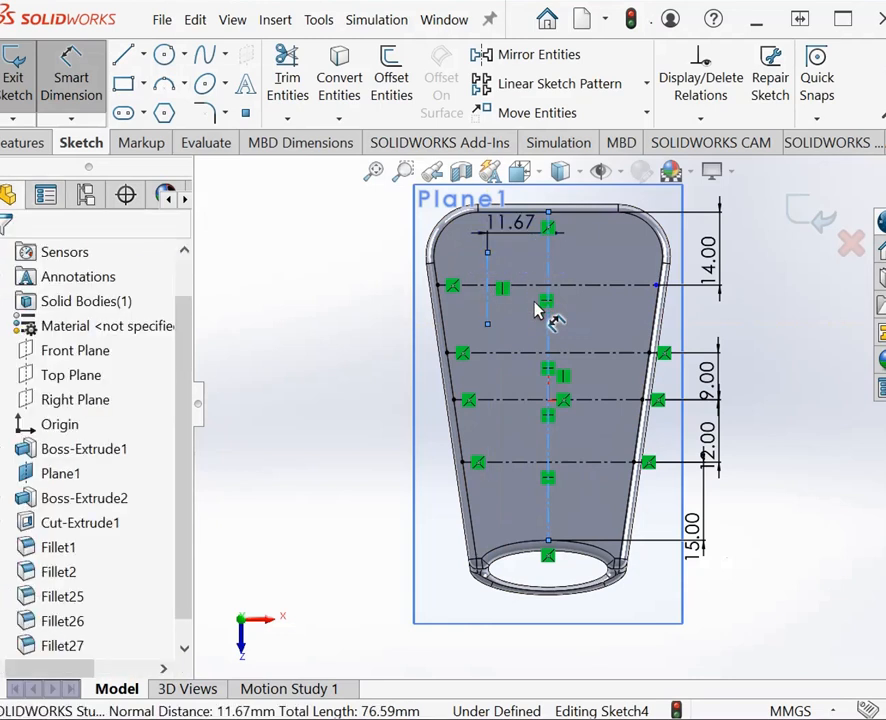
type("9")
key("Return")
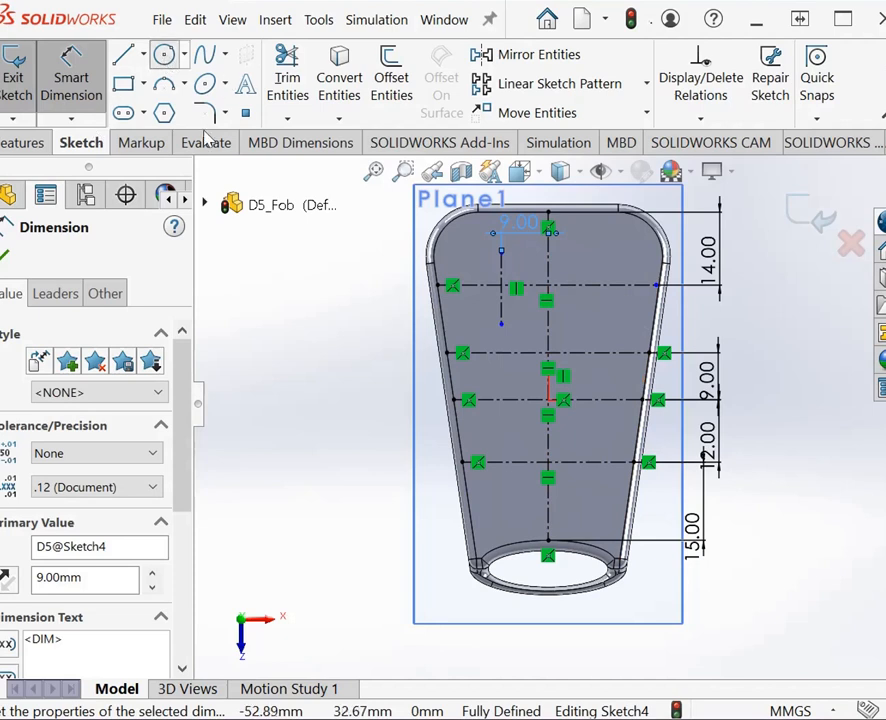
Step: Sketch a circle about 13 mm in diameter centered where the fourth horizontal centerline crosses the central vertical centerline
left_click(164, 54)
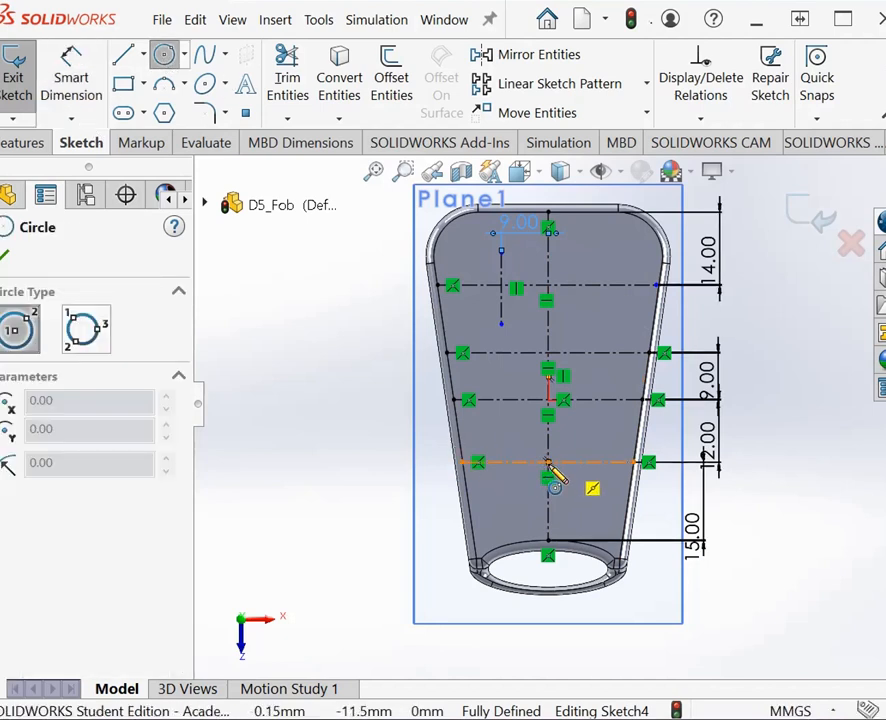
left_click(548, 462)
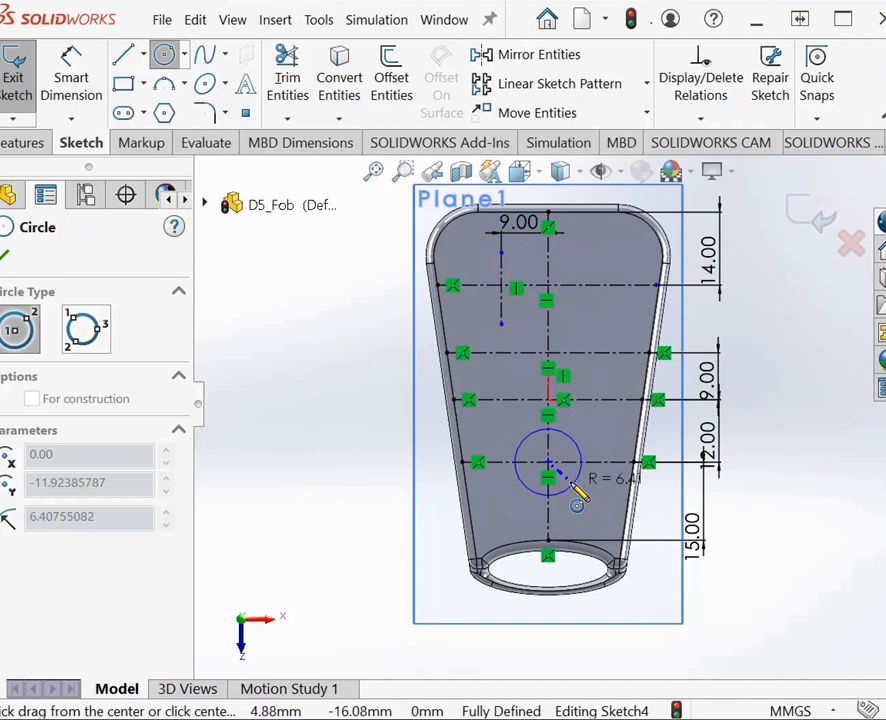
left_click(578, 490)
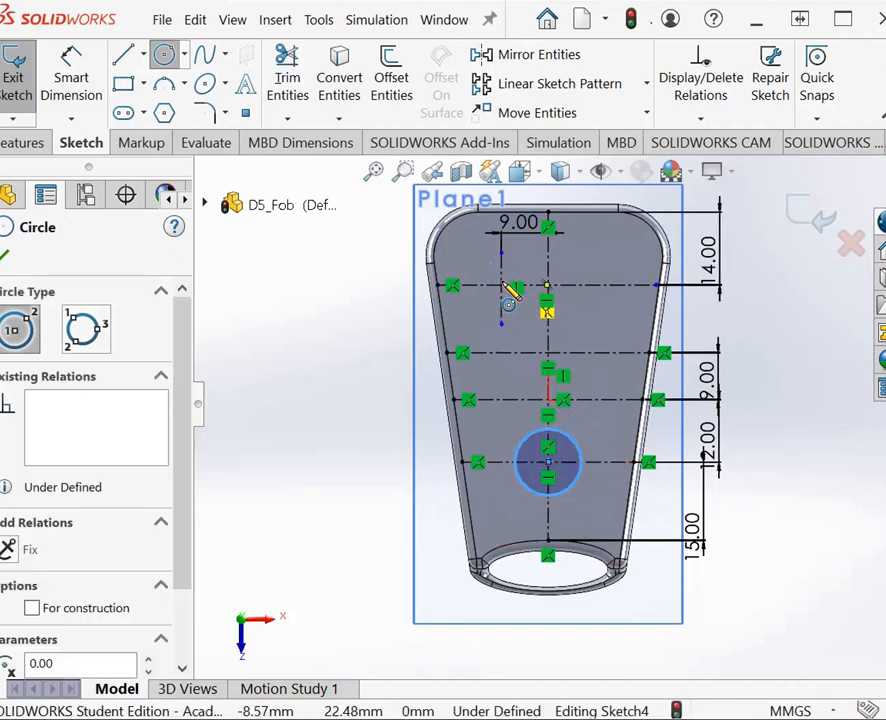
Step: Sketch a circle about 11 mm in diameter centered where the short vertical centerline crosses the first horizontal centerline
left_click(174, 65)
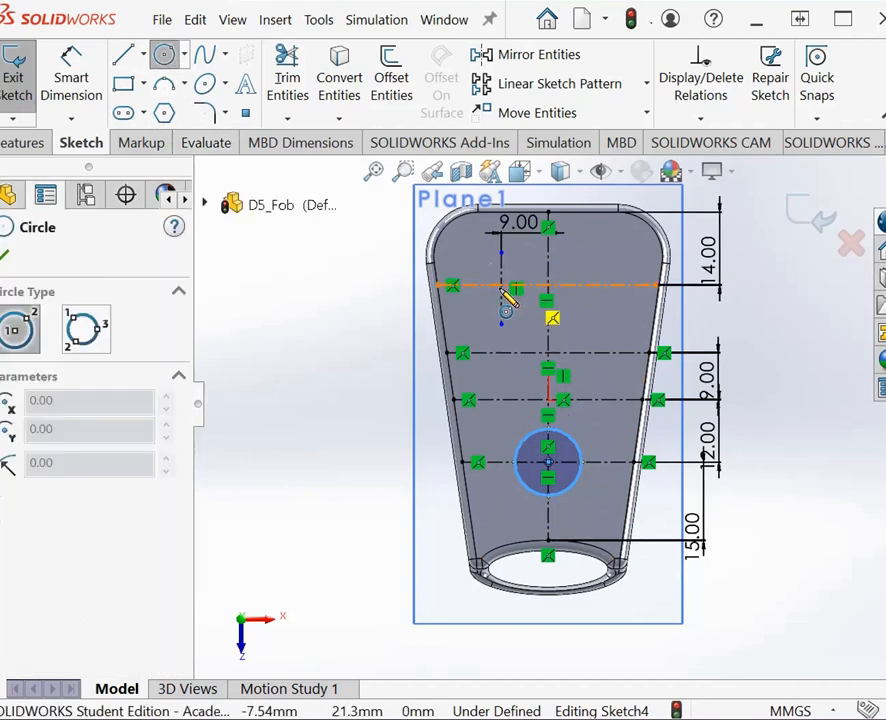
scroll(501, 286, "down", 5)
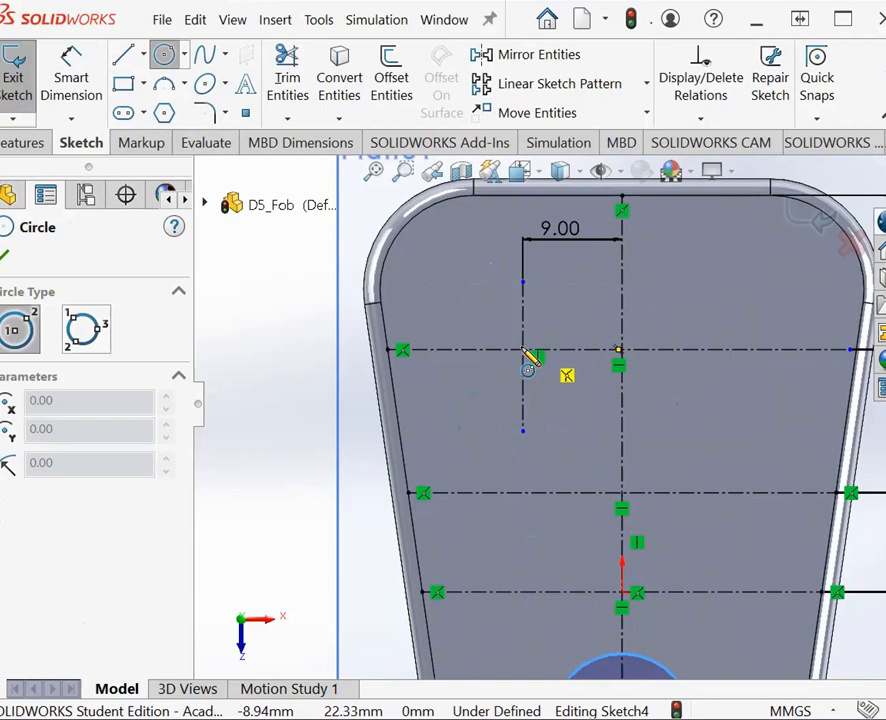
left_click(523, 351)
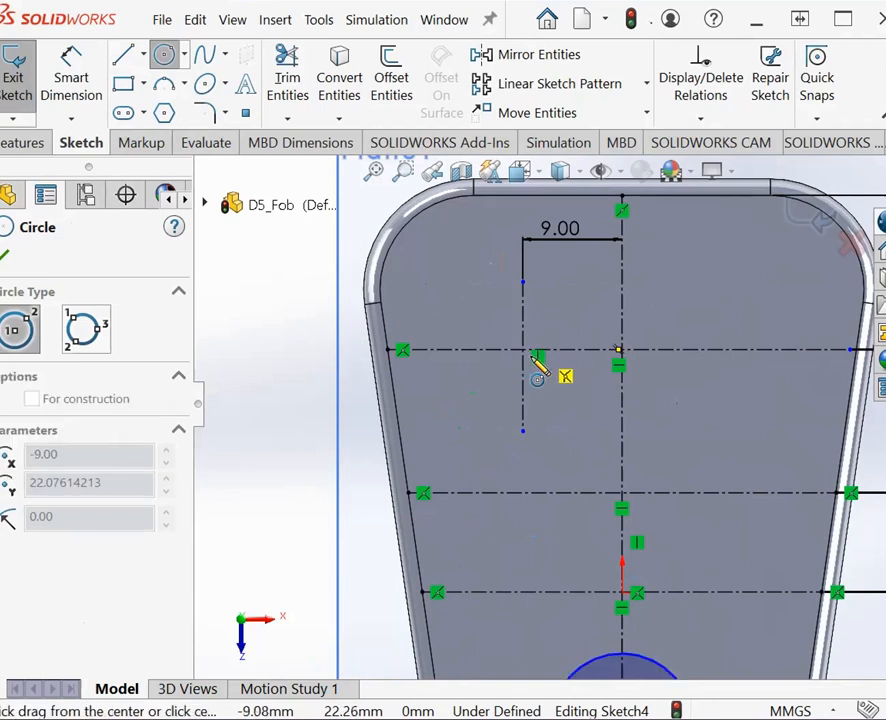
left_click(568, 397)
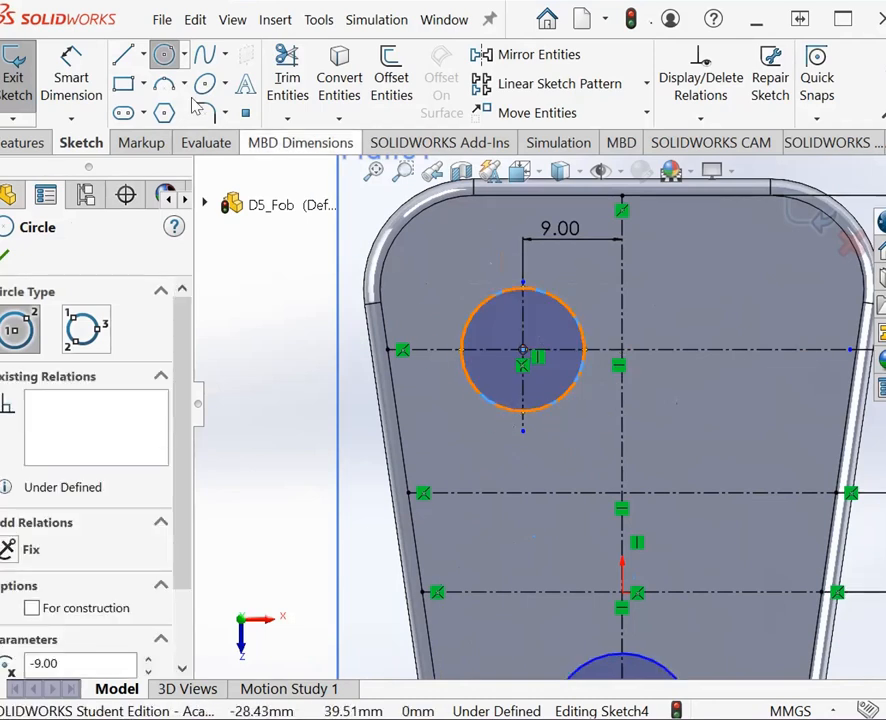
key("Escape")
Step: Dimension the diameter of the circle on the first horizontal centerline as 10 mm
left_click(72, 76)
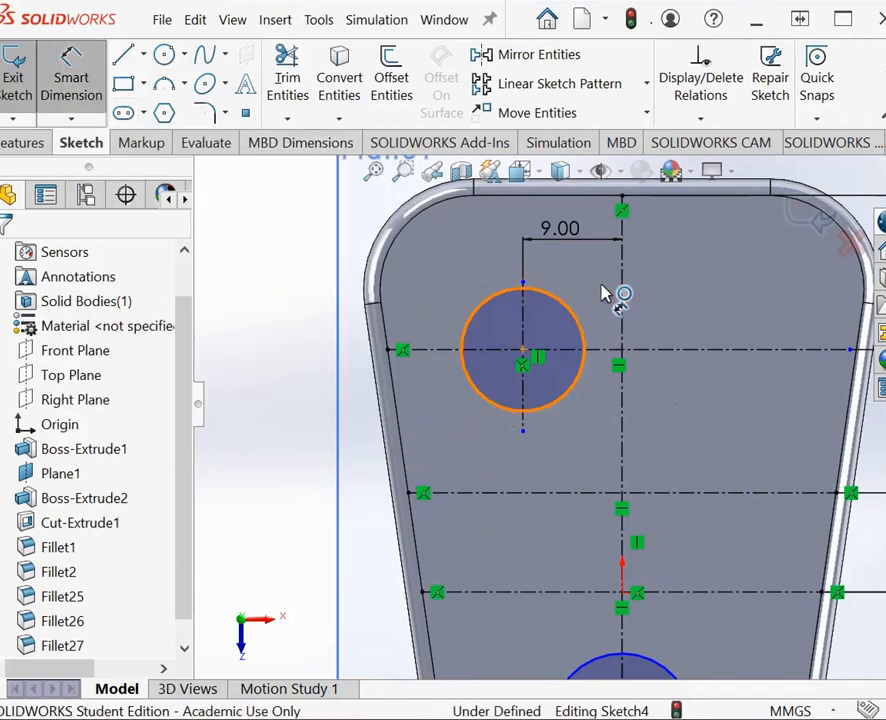
left_click(578, 316)
left_click(650, 276)
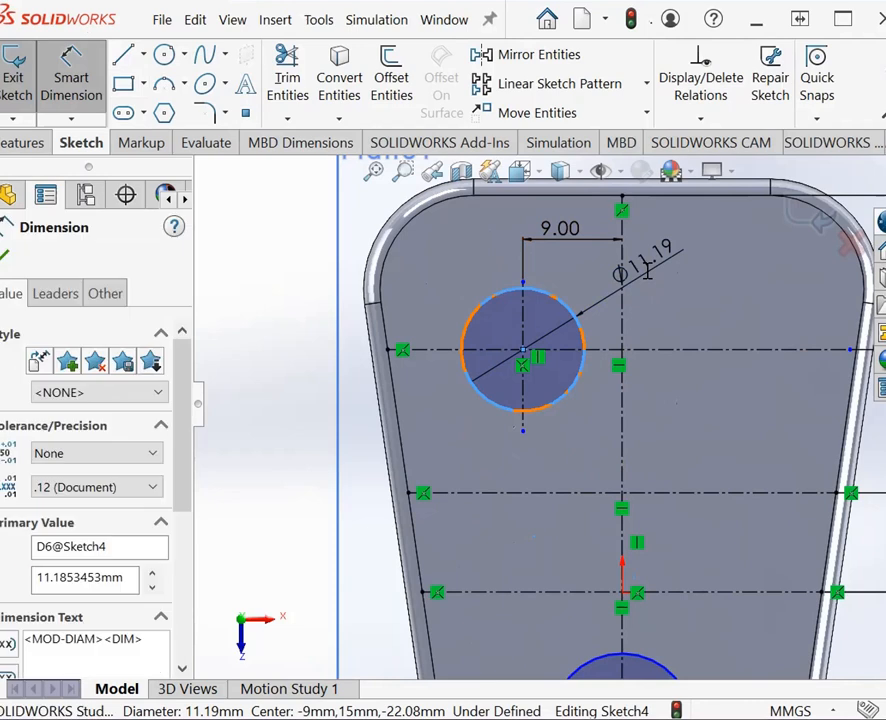
type("10")
key("Return")
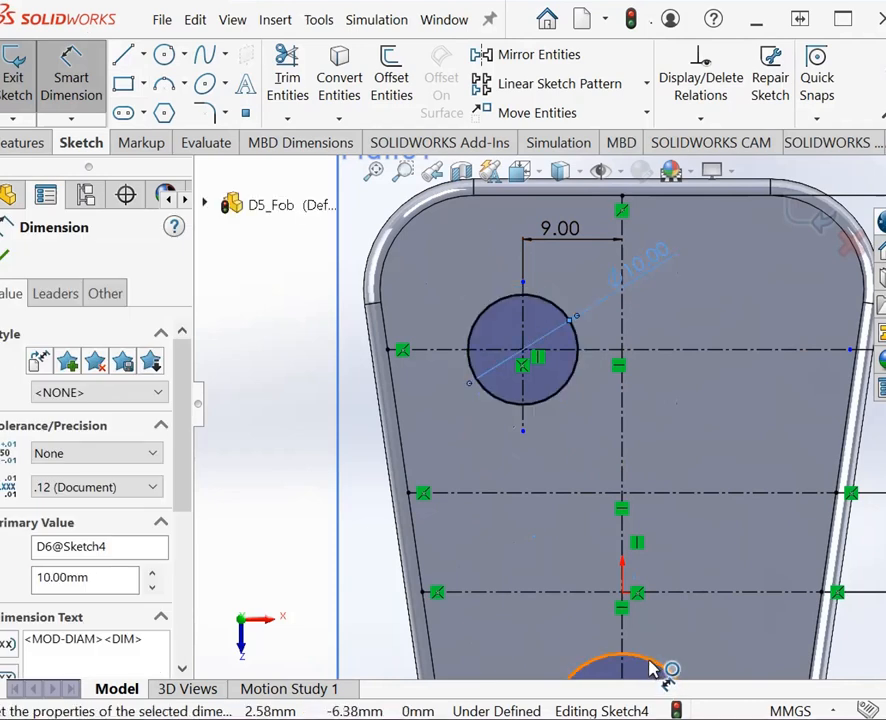
Step: Dimension the diameter of the circle on the fourth horizontal centerline as 10 mm
left_click(650, 661)
left_click(704, 643)
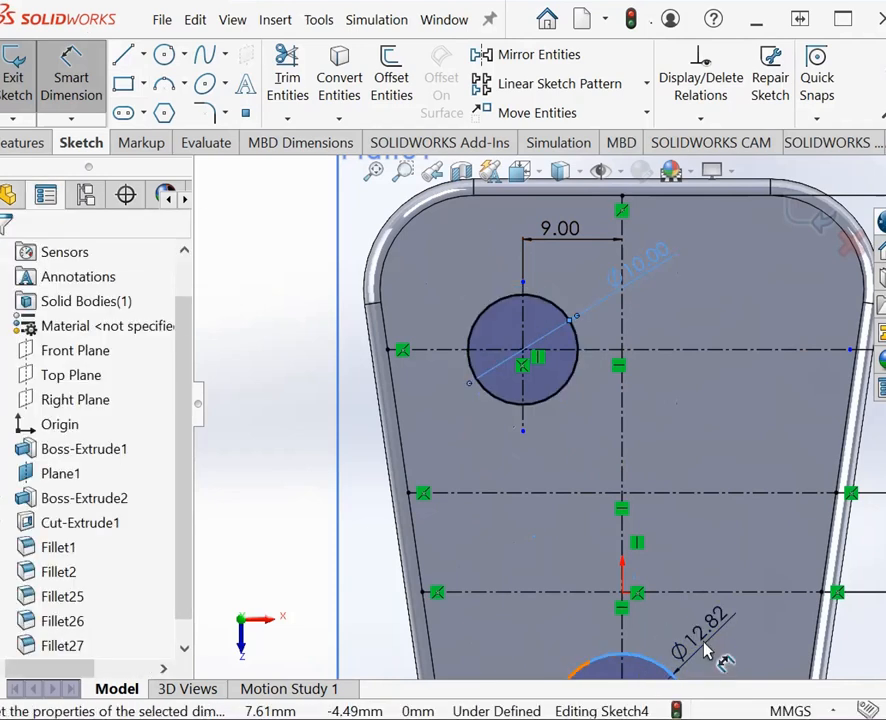
type("10")
key("Return")
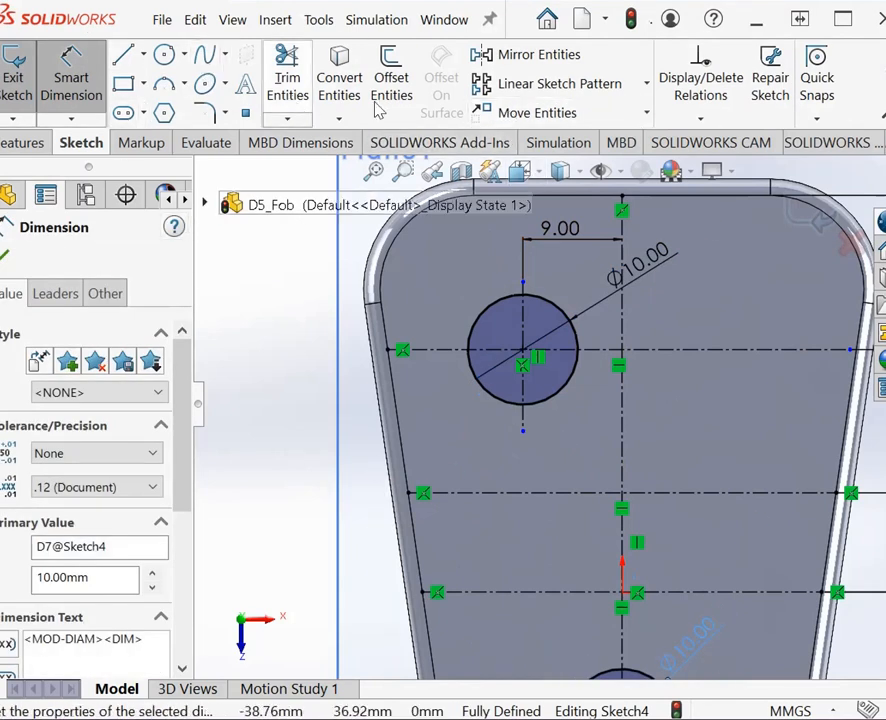
Step: Mirror the circle on the first horizontal centerline about the central vertical centerline, keeping the original
left_click(500, 56)
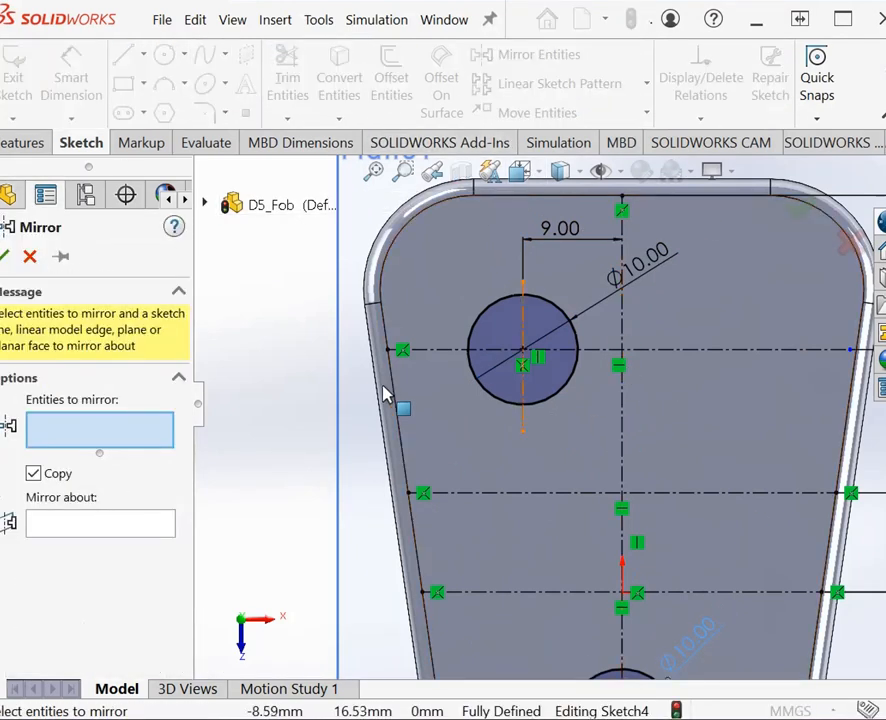
left_click(54, 523)
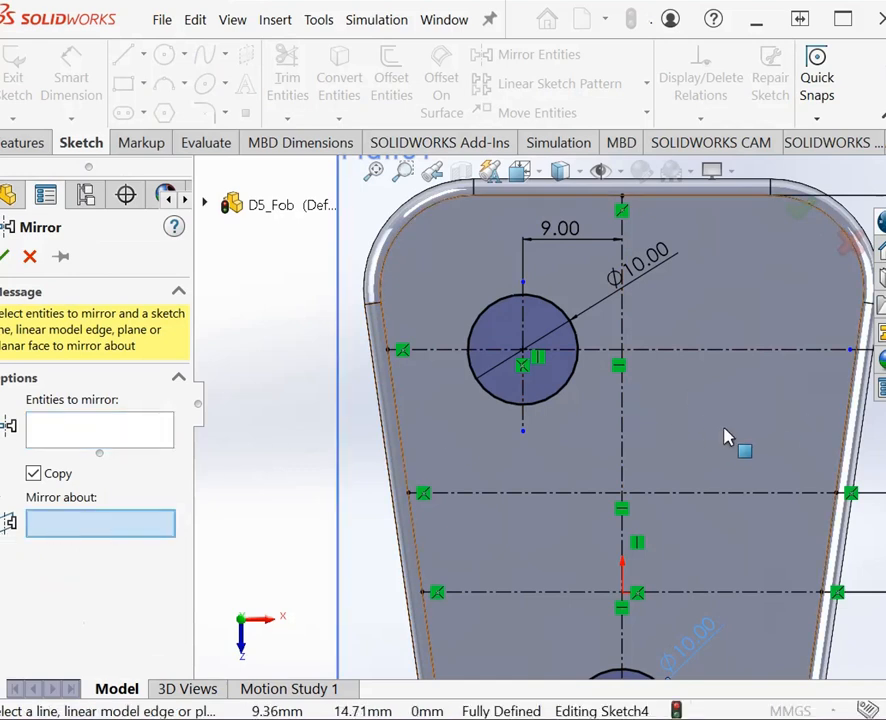
left_click(624, 456)
left_click(128, 445)
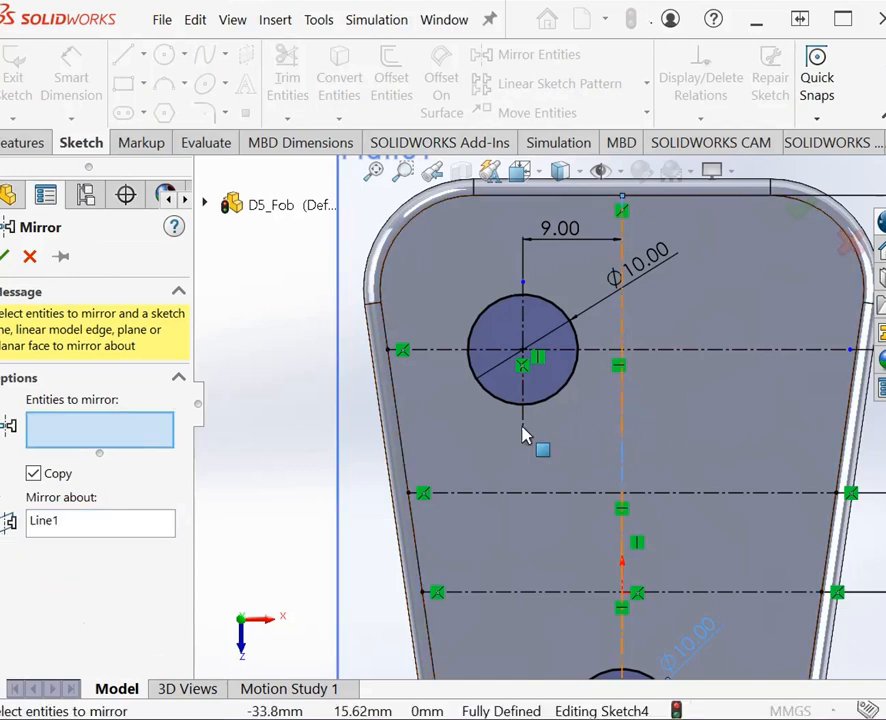
left_click(575, 381)
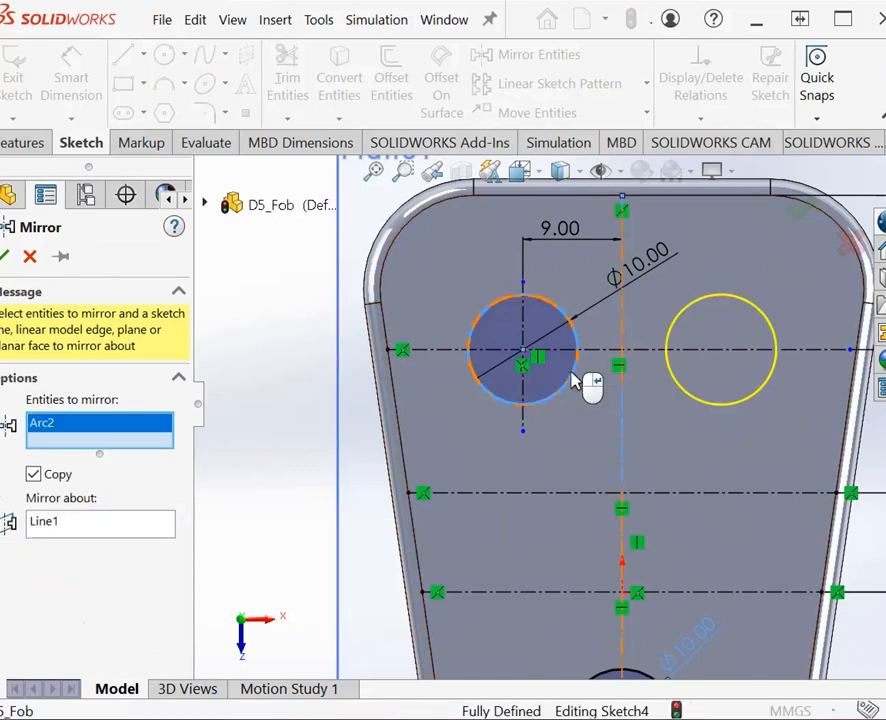
left_click(7, 257)
Step: Draw a half-triangle from the second horizontal centerline's midpoint, sloping down left to the third, with a base about 6 mm long back to the central centerline
scroll(624, 576, "down", 3)
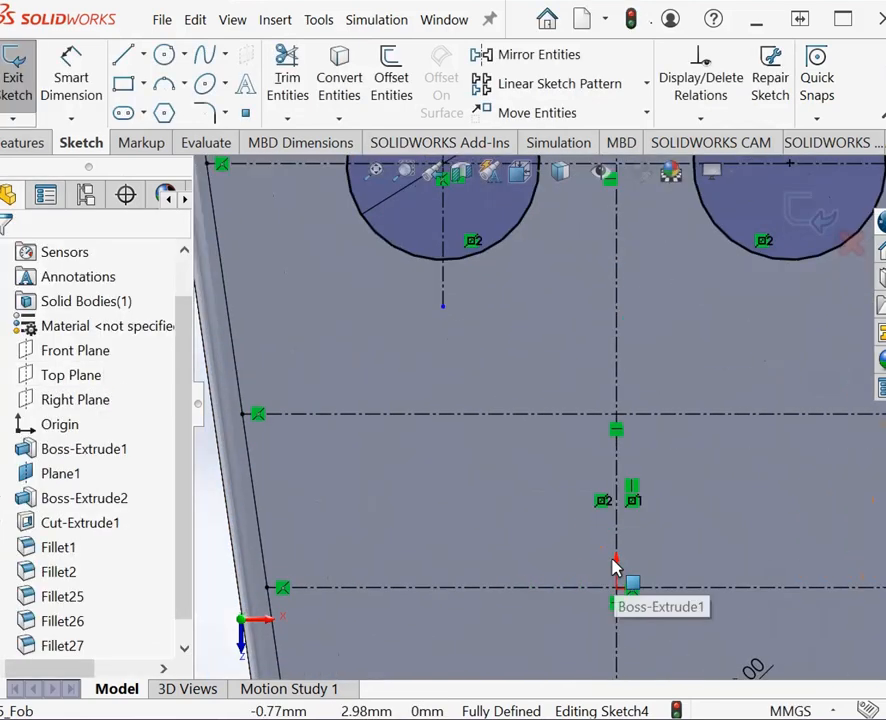
scroll(626, 580, "up", 6)
scroll(620, 548, "down", 3)
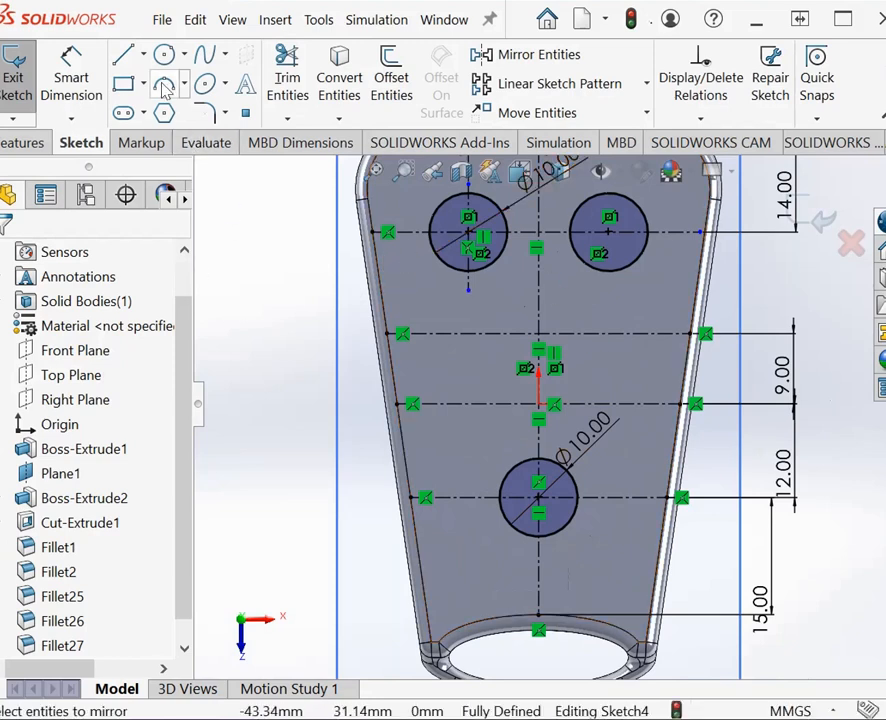
left_click(122, 57)
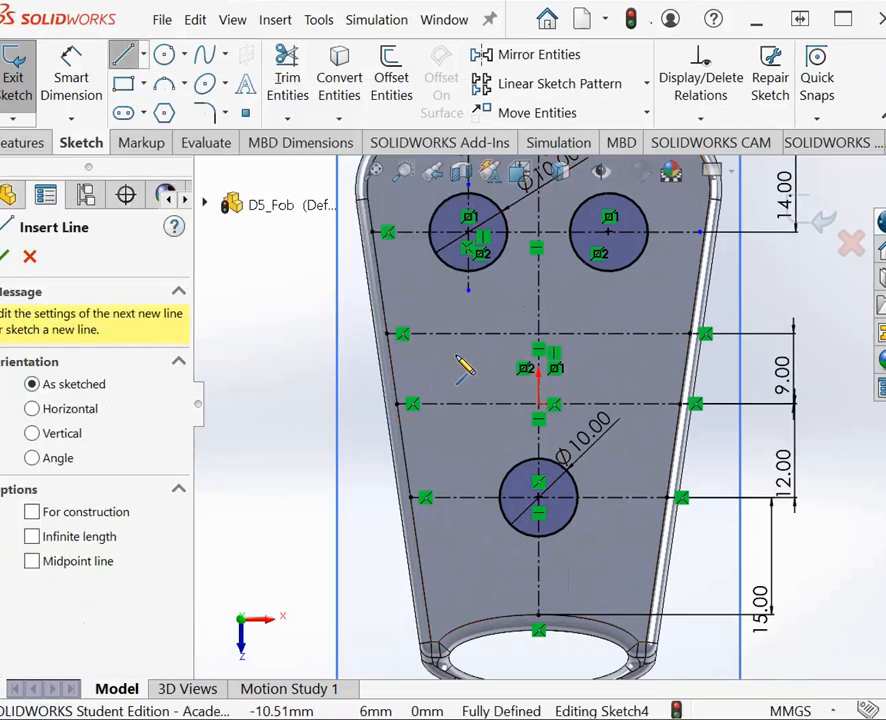
left_click(538, 345)
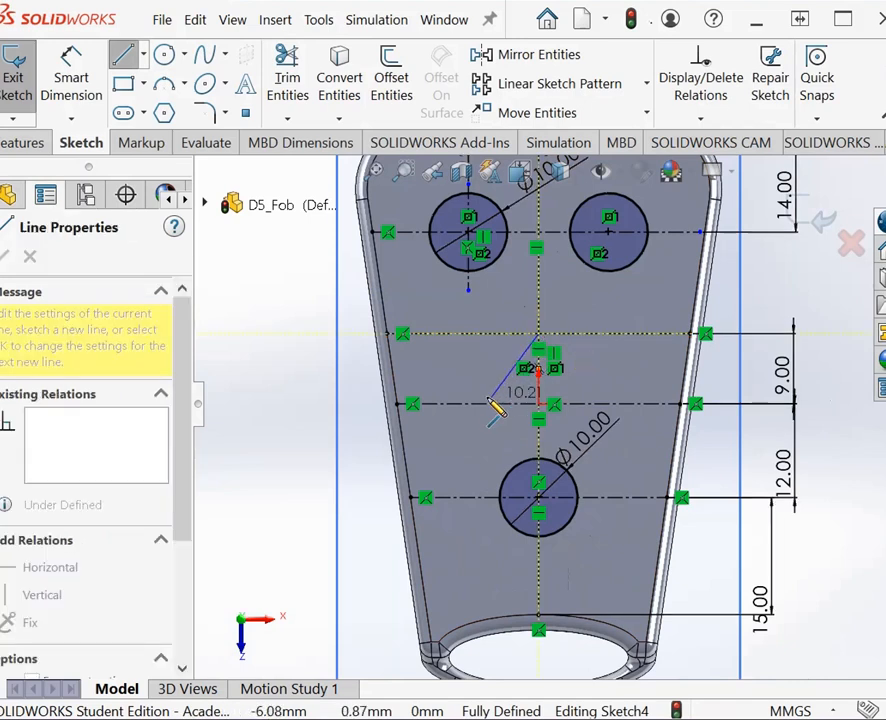
left_click(489, 404)
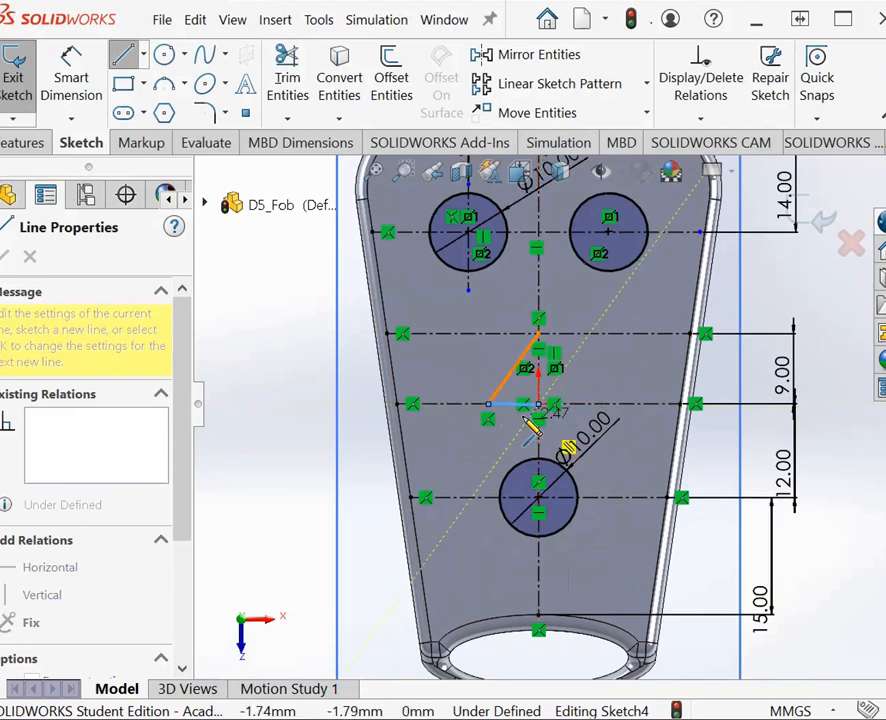
key("Escape")
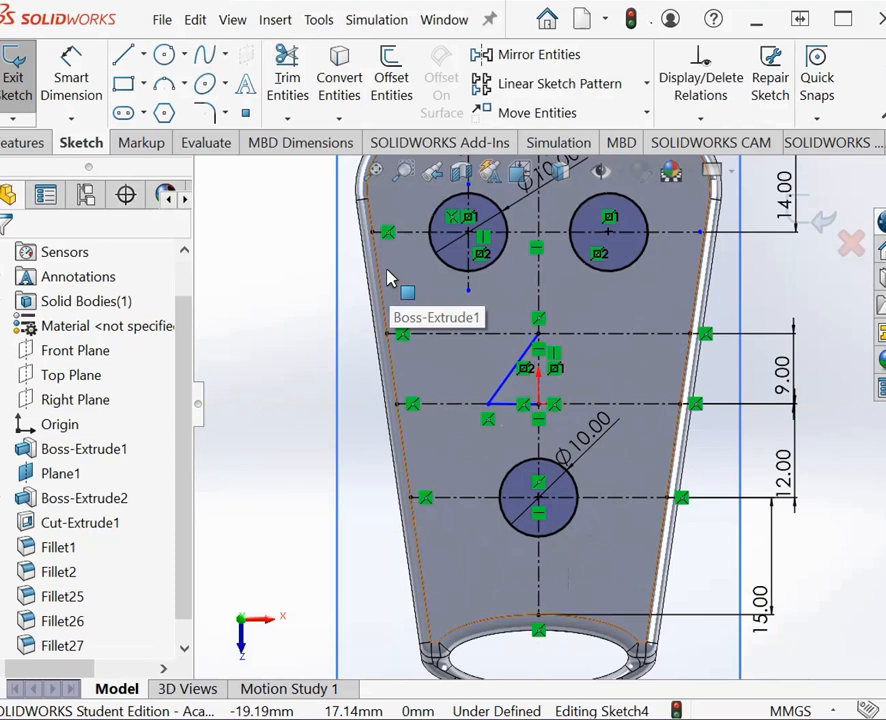
Step: Dimension the half-triangle's base on the third horizontal centerline as 4.5 mm
left_click(71, 80)
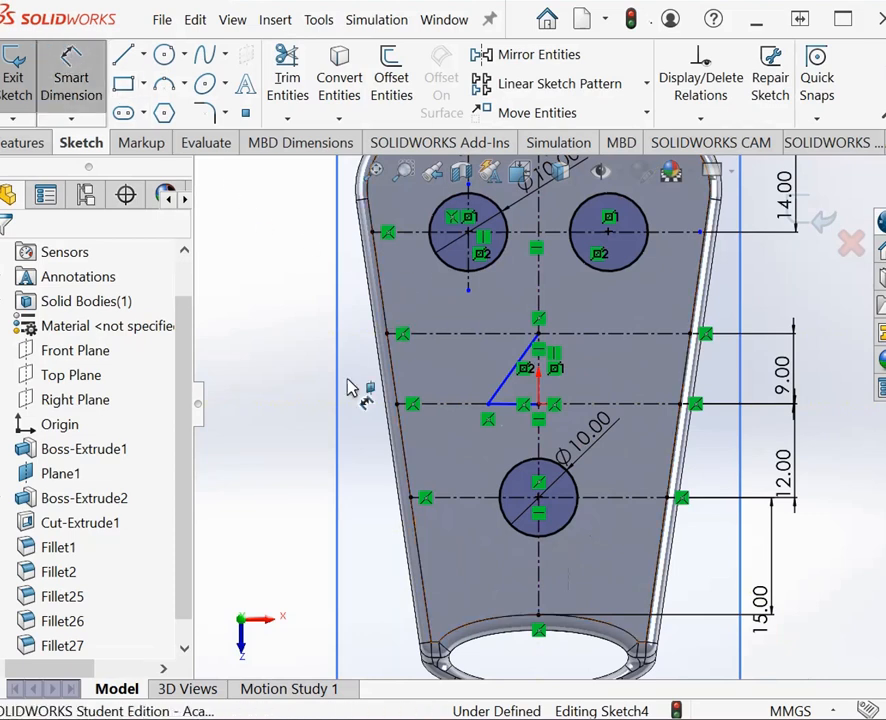
left_click(508, 405)
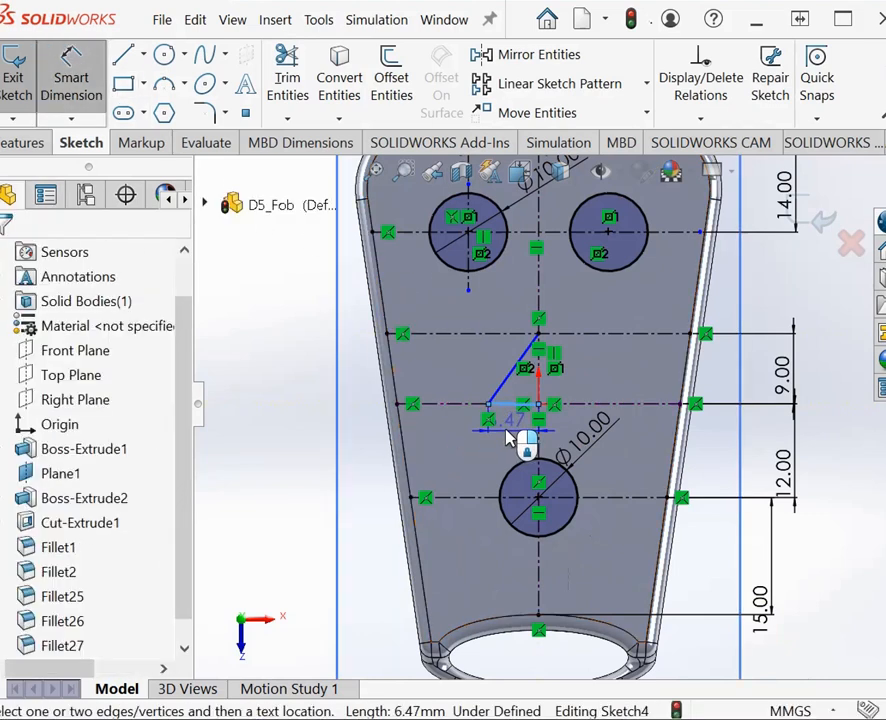
left_click(512, 428)
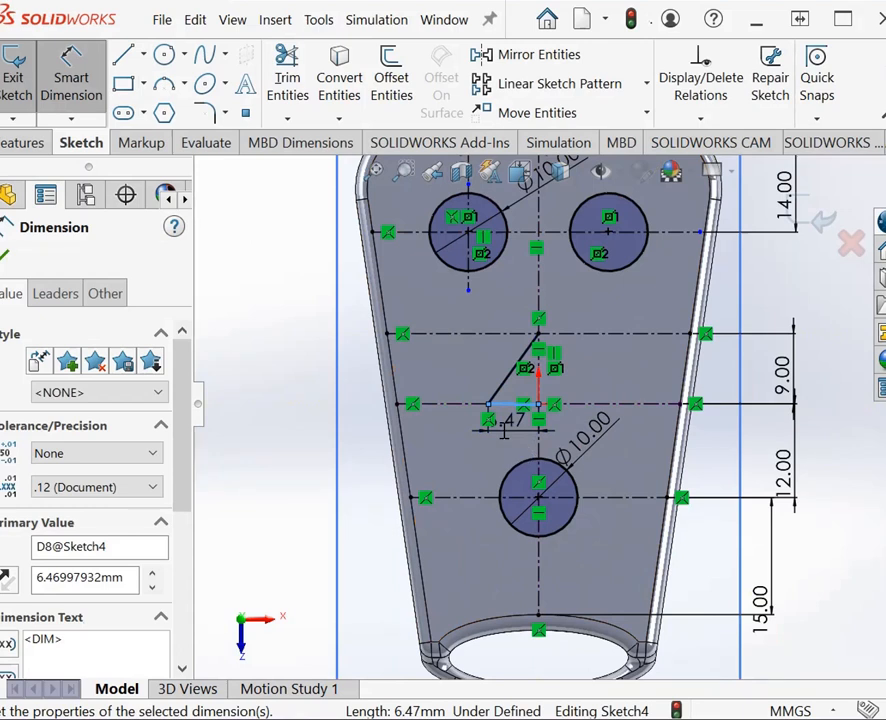
type("4.5")
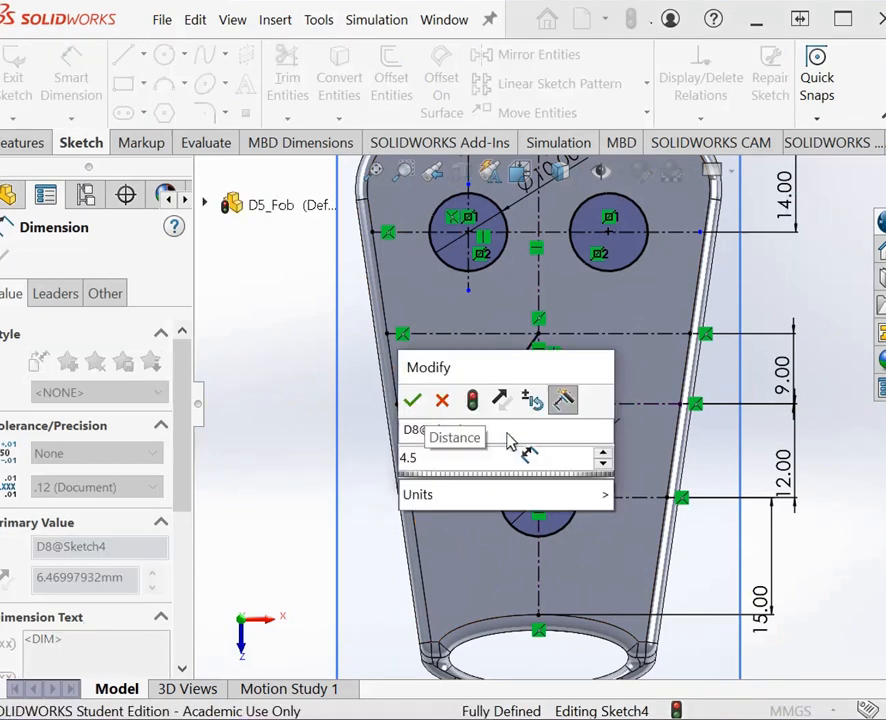
key("Return")
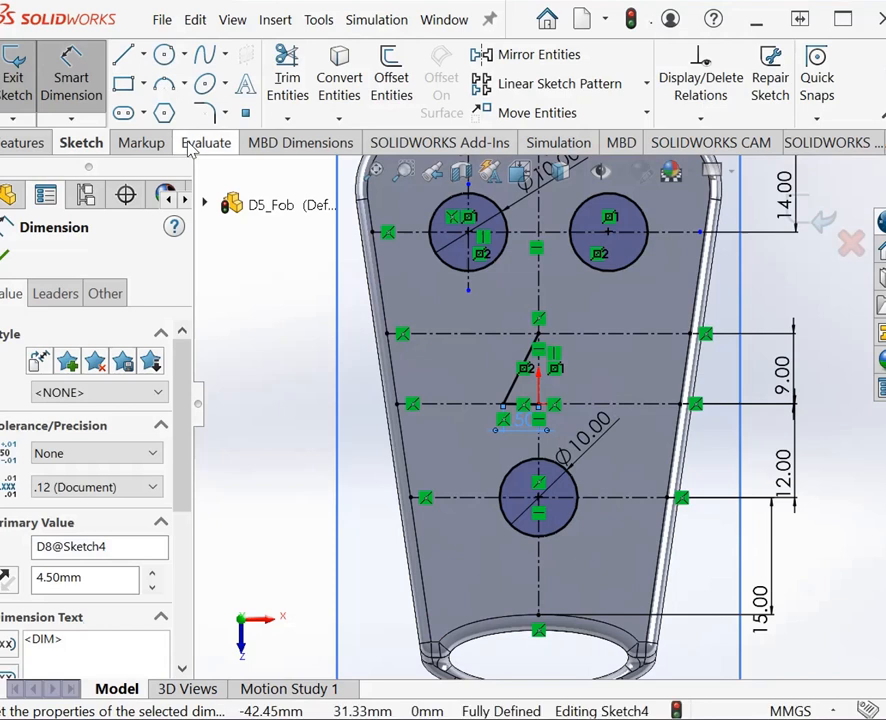
Step: Mirror the half-triangle's sloping side and base about the central vertical centerline, keeping the originals
left_click(478, 54)
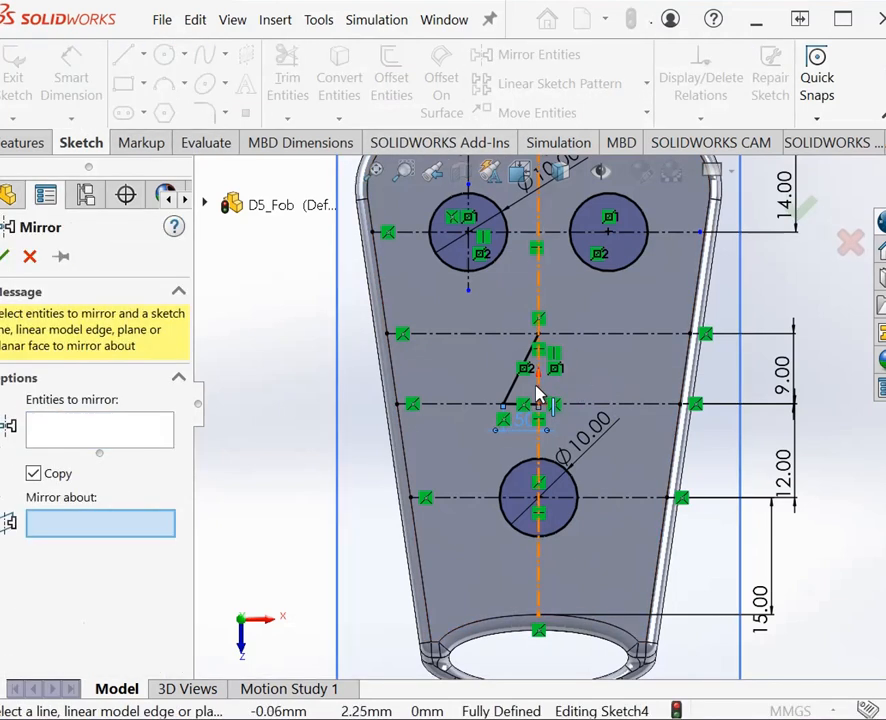
left_click(539, 398)
left_click(64, 440)
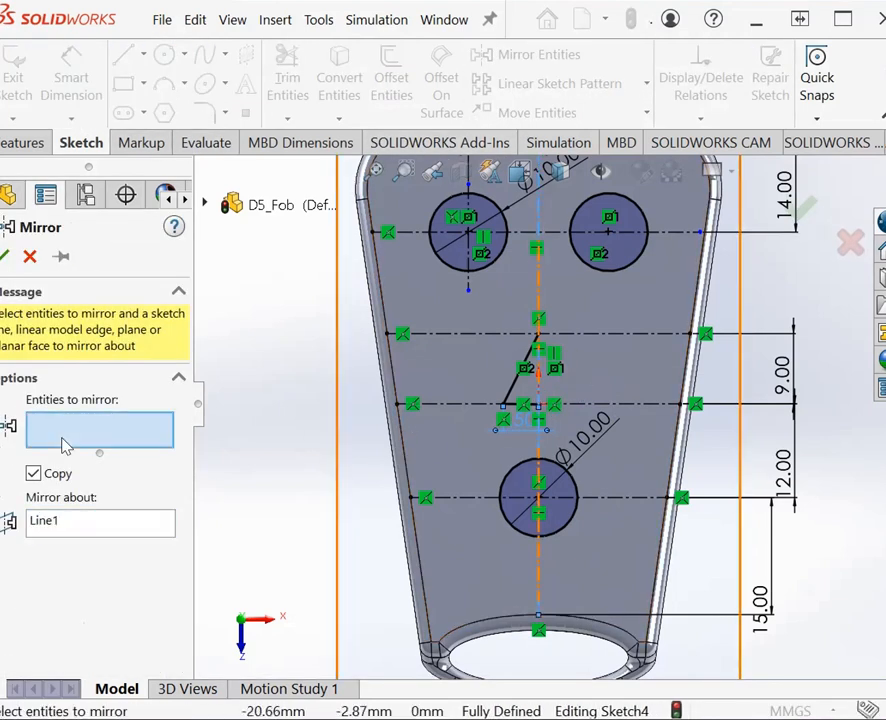
left_click(518, 408)
left_click(521, 410)
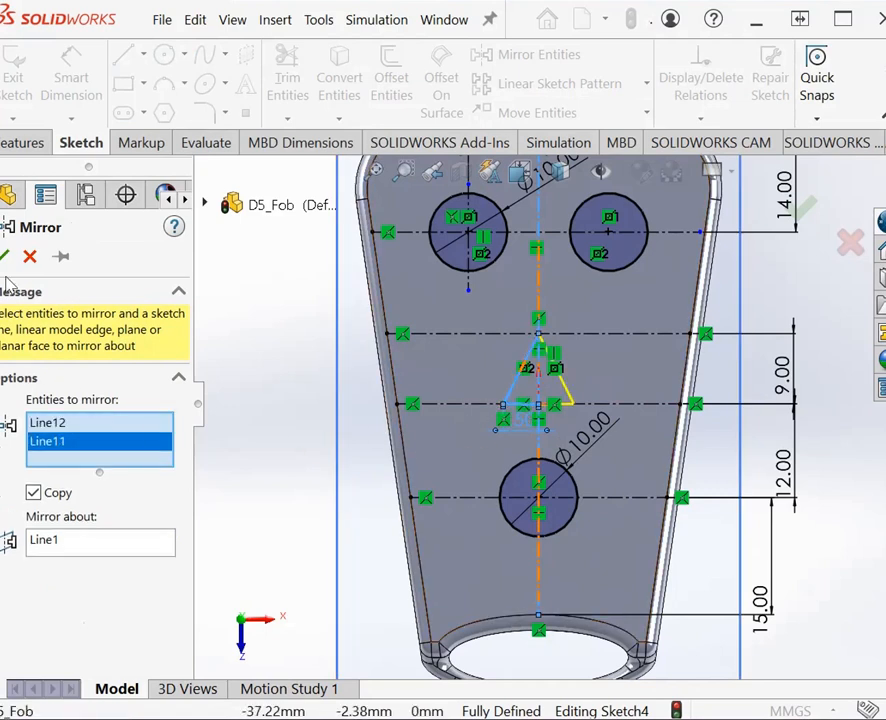
key("Return")
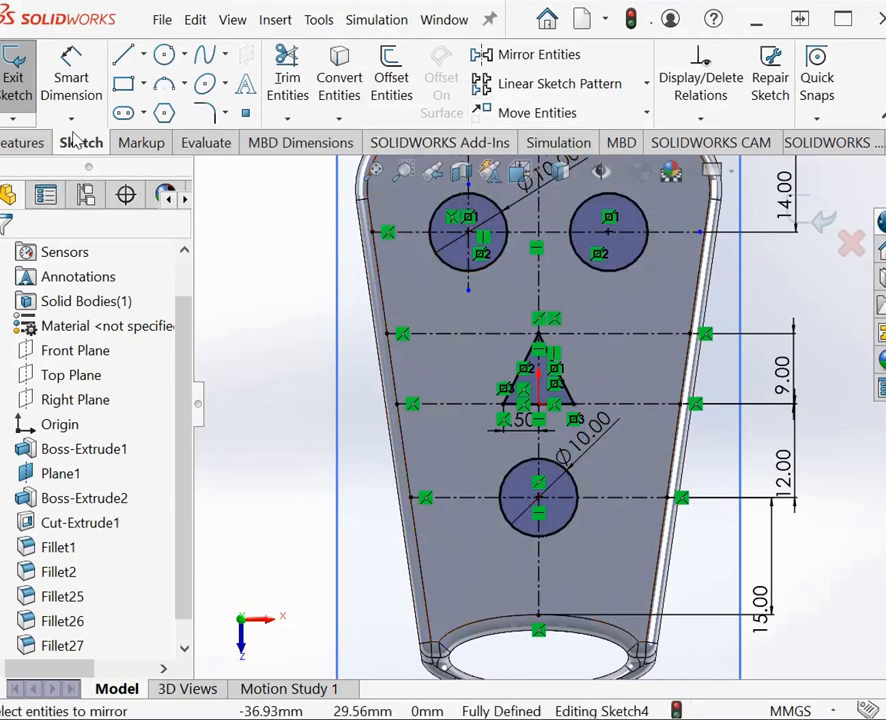
Step: Cut the three circles and the triangle into the fob's upper face with a 2 mm blind extruded cut
left_click(25, 142)
left_click(312, 105)
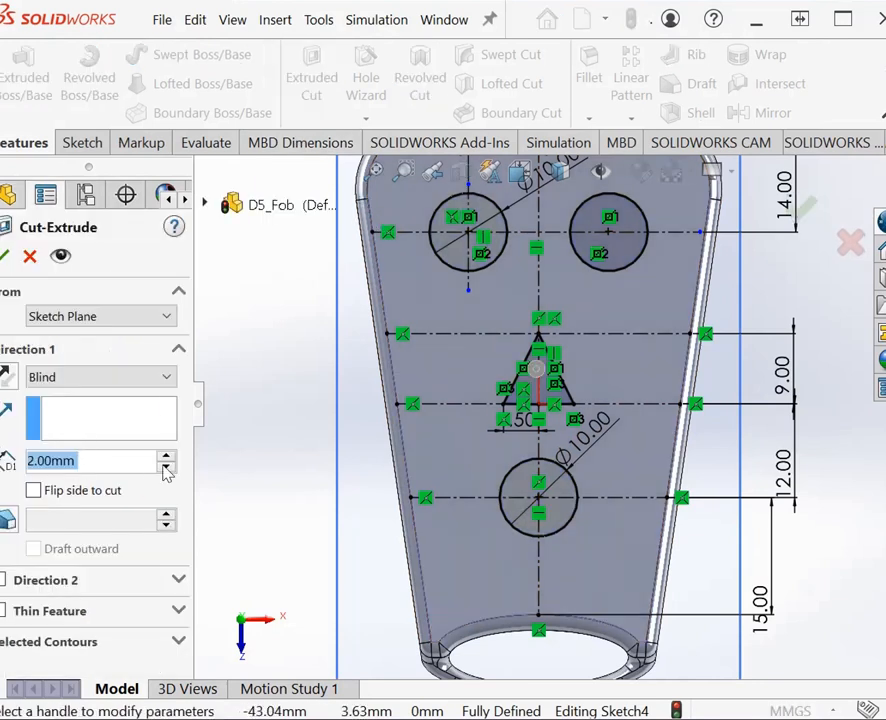
left_click(5, 257)
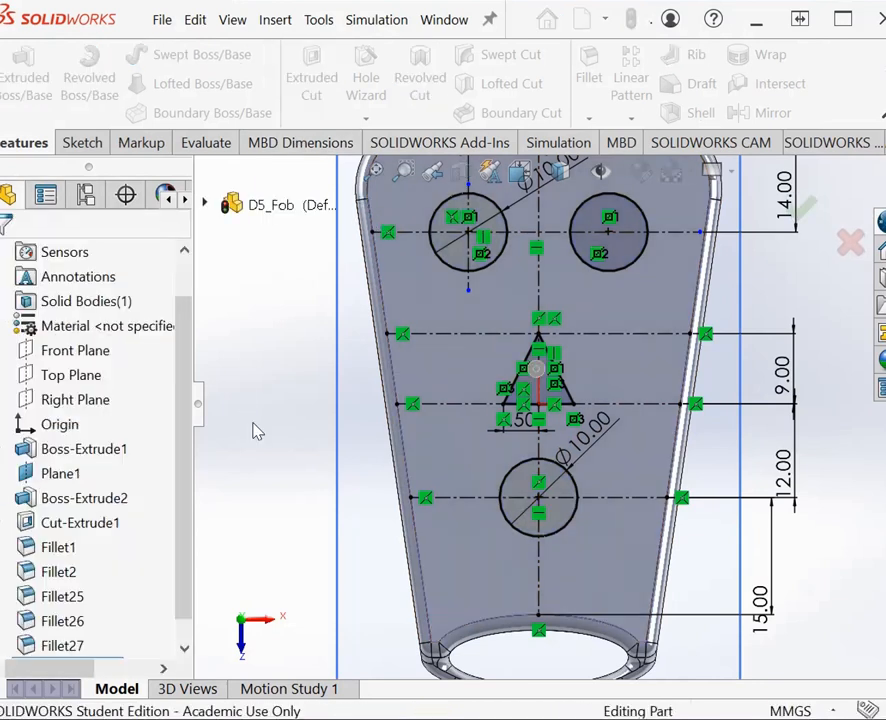
Step: Tilt the view to expose the button recesses and start a chamfer on the upper rims of the first-row circular recesses
right_click(275, 382)
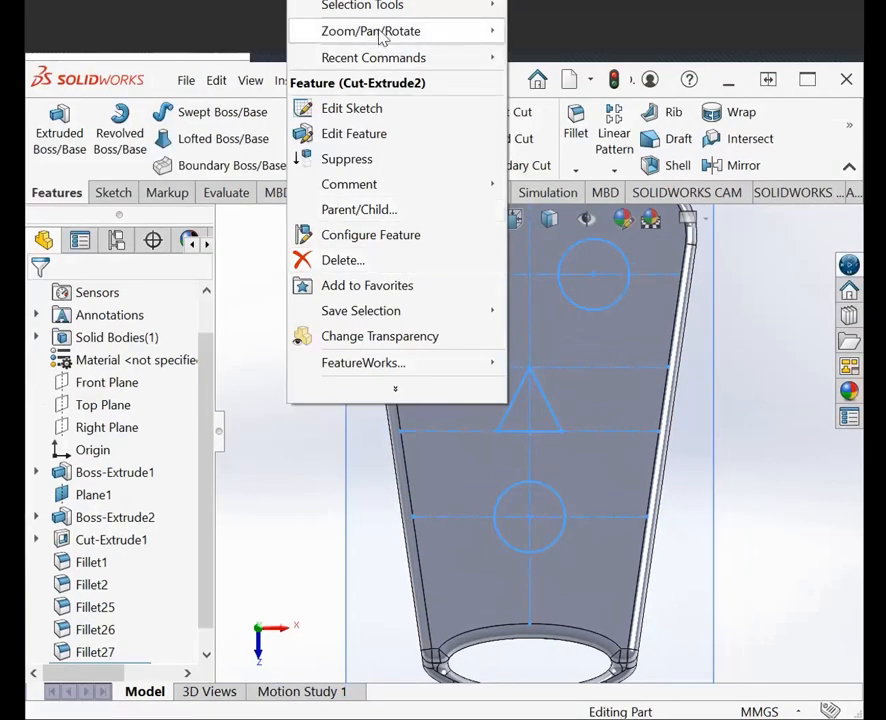
mouse_move(382, 38)
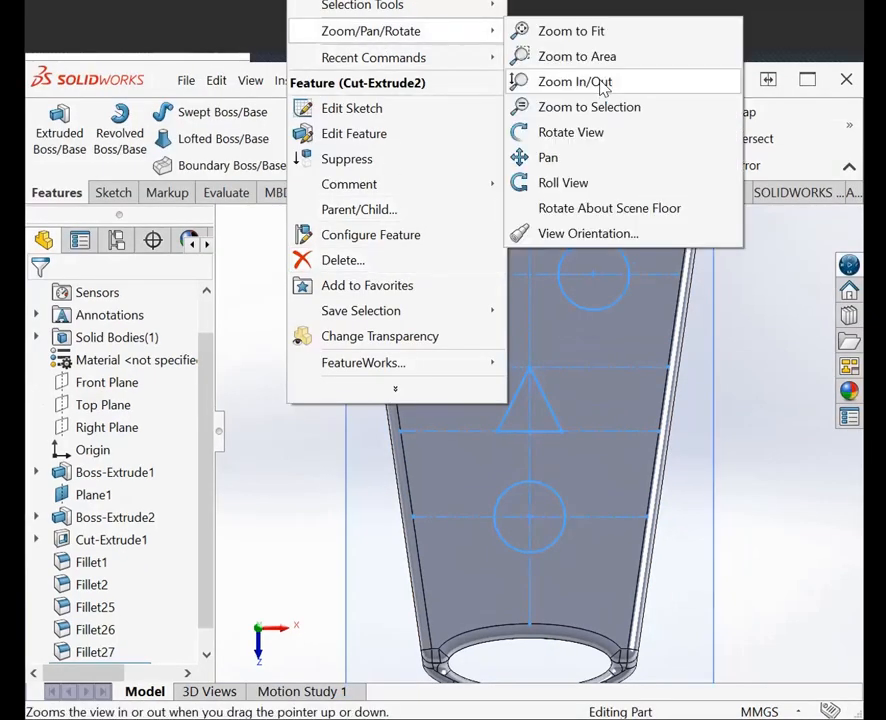
left_click(605, 137)
left_click_drag(656, 384, 691, 467)
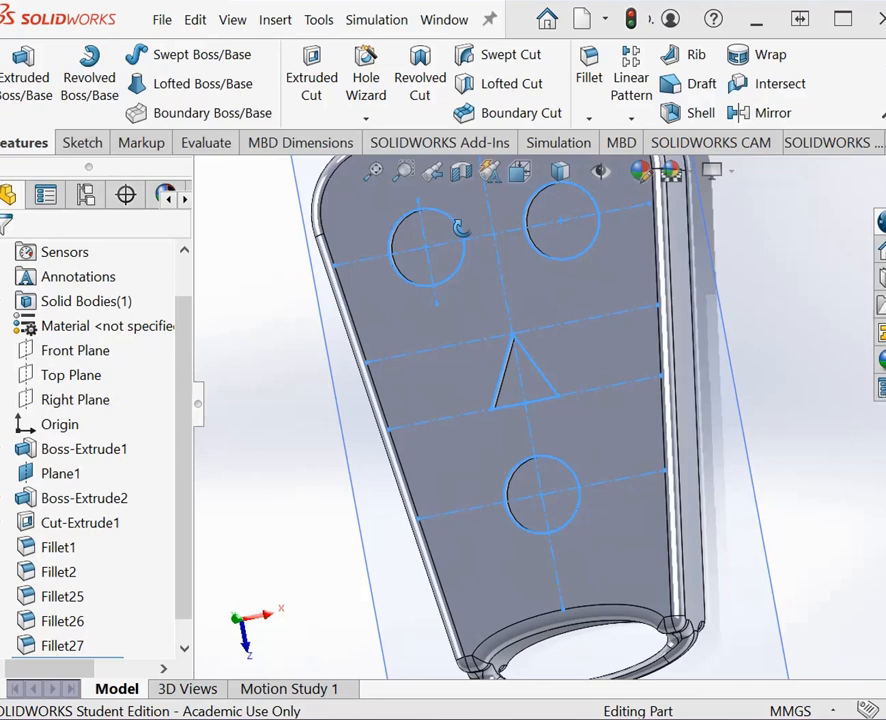
left_click(591, 119)
left_click(630, 171)
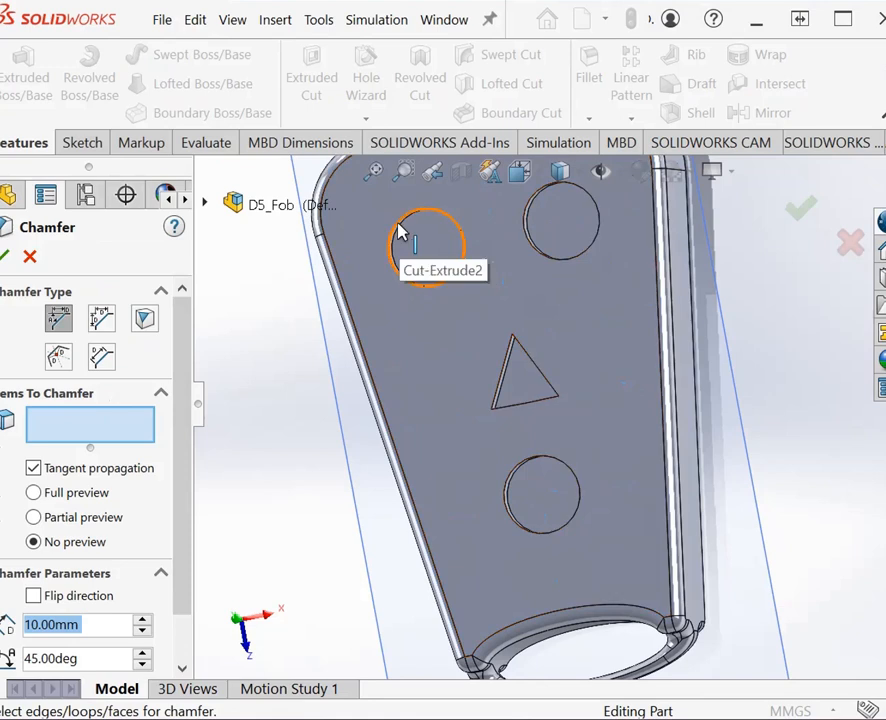
left_click(398, 232)
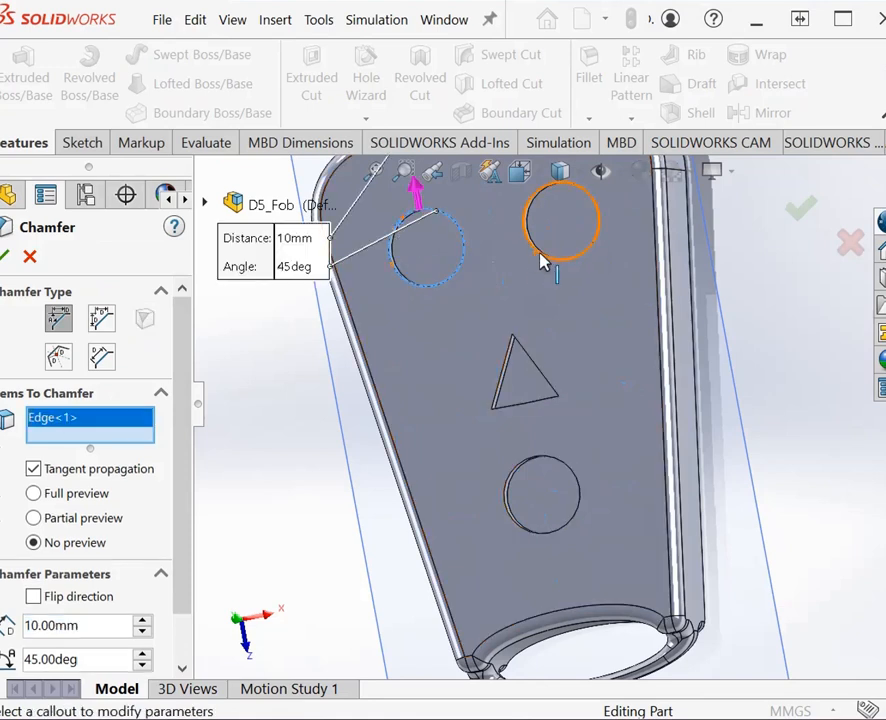
left_click(554, 261)
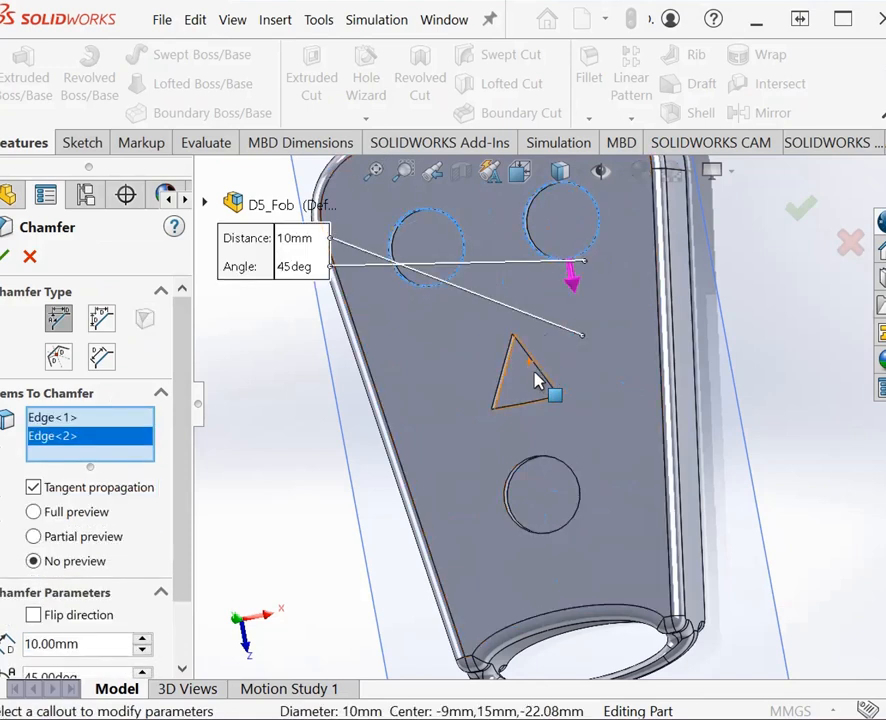
Step: Add all upper edges of the triangular recess, including both halves of its base, to the chamfer selection
left_click(541, 374)
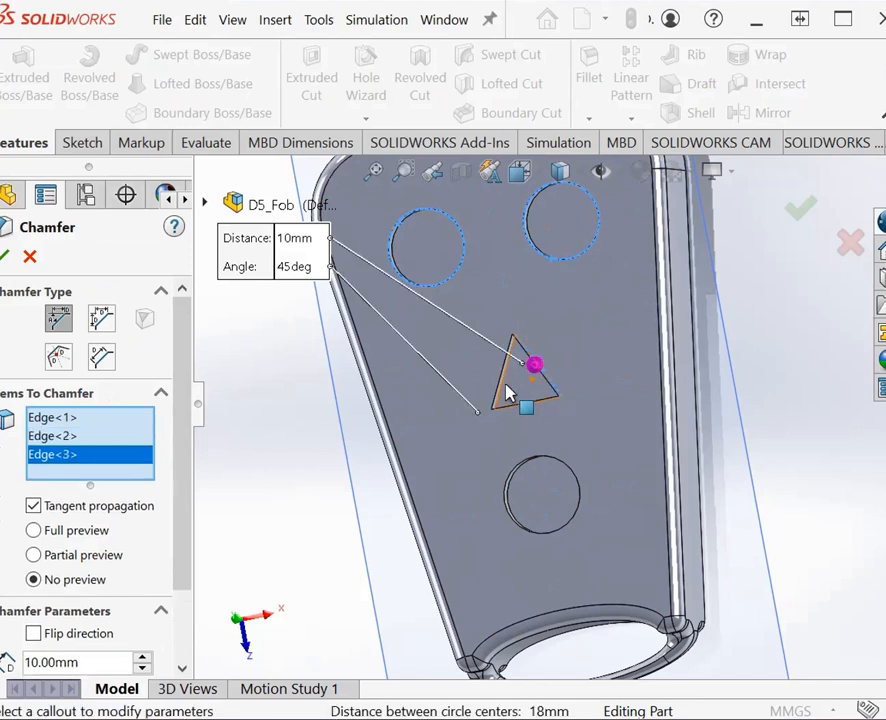
scroll(515, 405, "down", 6)
scroll(518, 391, "down", 1)
scroll(701, 328, "up", 2)
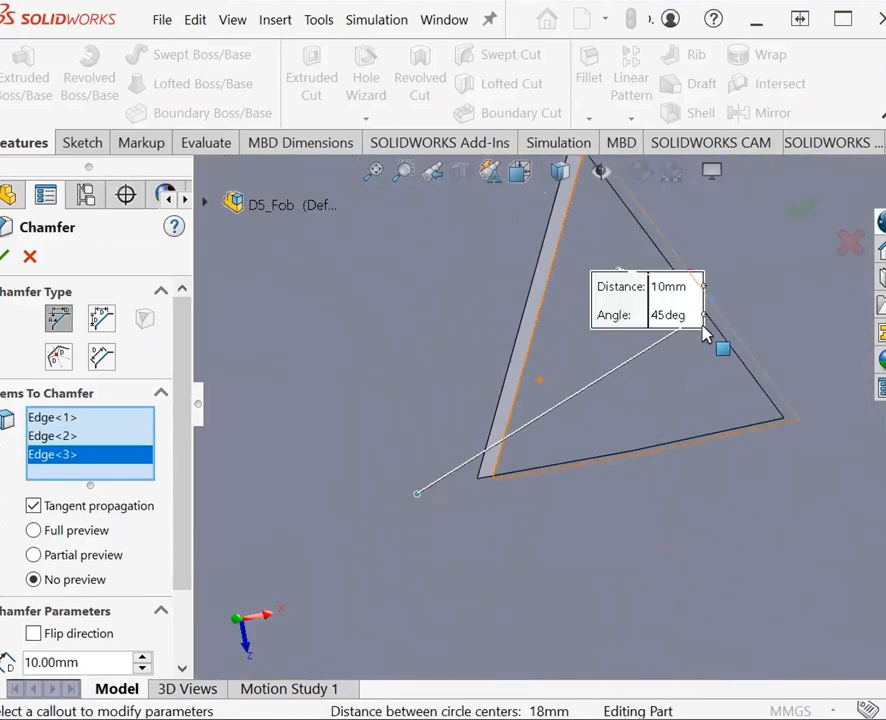
left_click(517, 364)
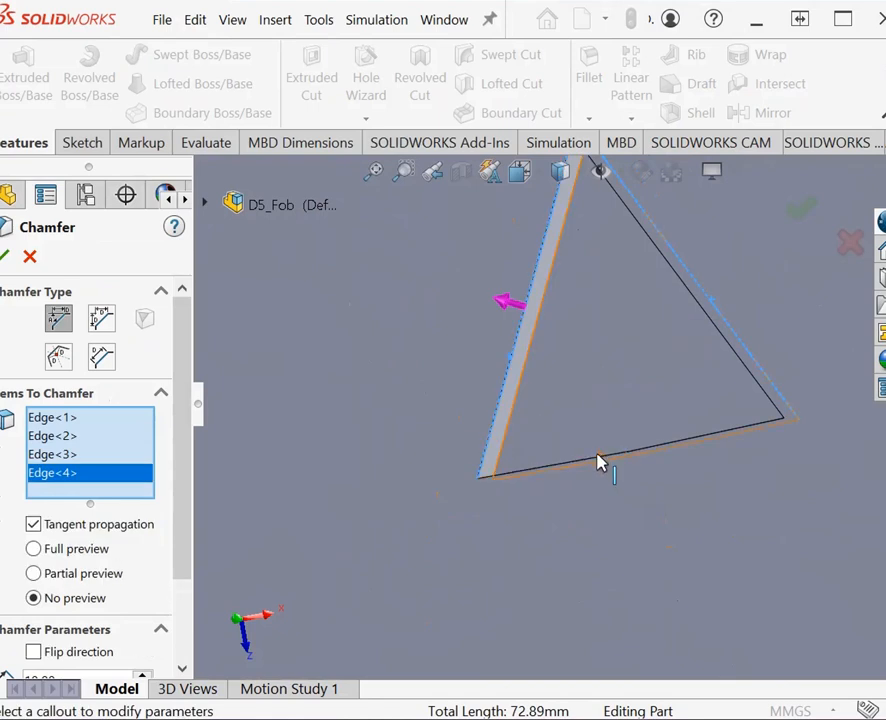
left_click(599, 462)
left_click(669, 450)
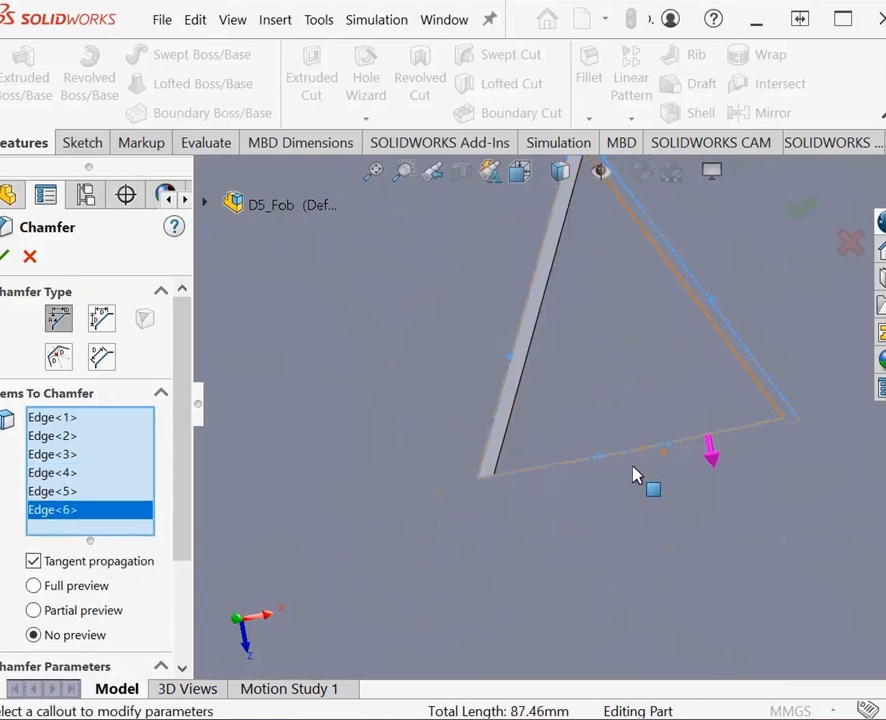
scroll(632, 475, "down", 2)
scroll(641, 482, "up", 3)
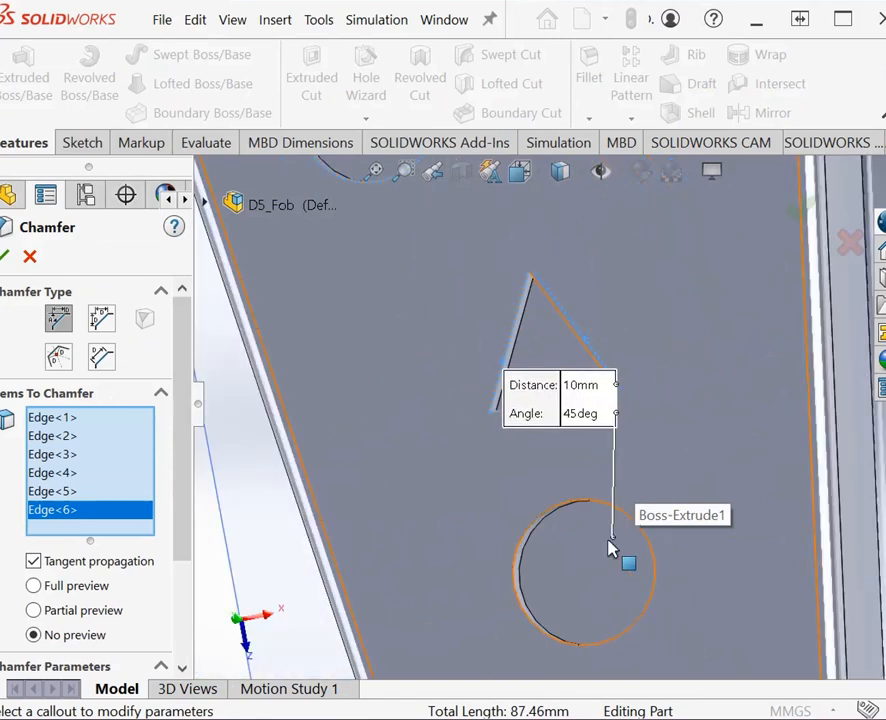
Step: Add the lower circular recess's rim and try to chamfer all selected edges 2 mm at 45 degrees, cancelling the command after the attempt
left_click(522, 566)
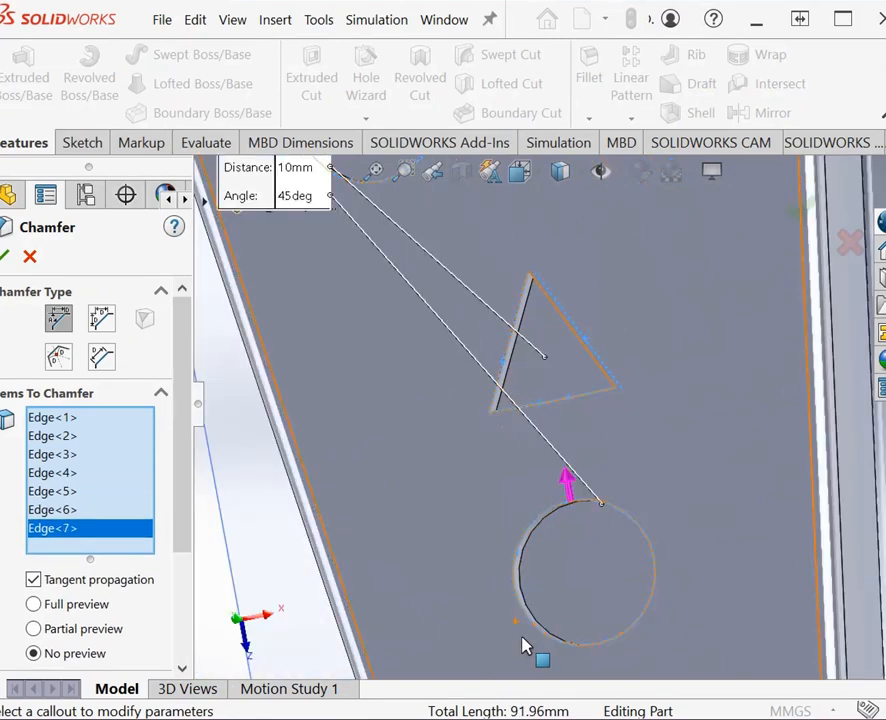
scroll(170, 495, "down", 4)
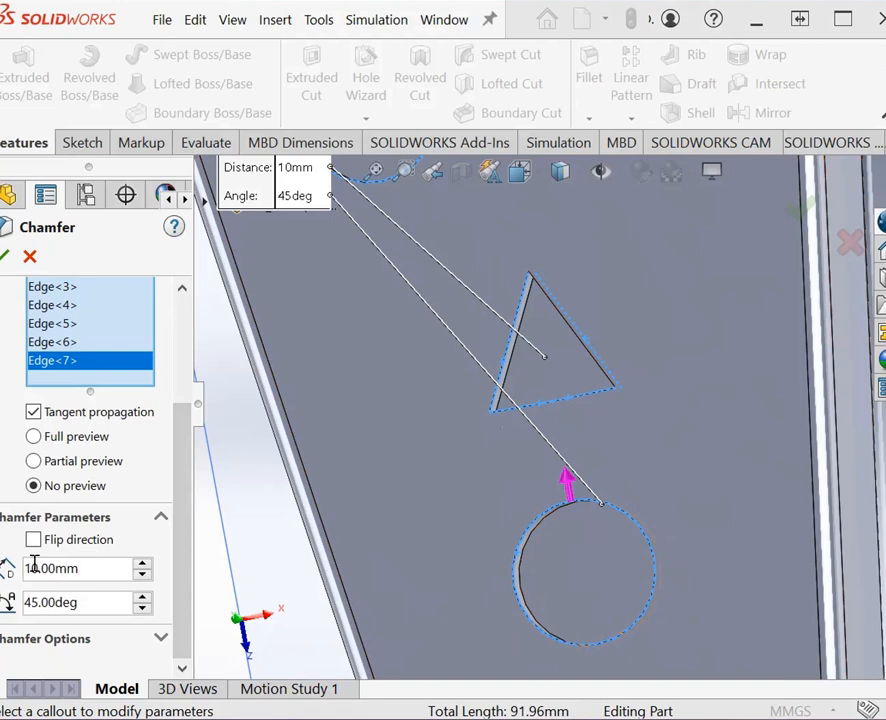
double_click(35, 568)
type("2")
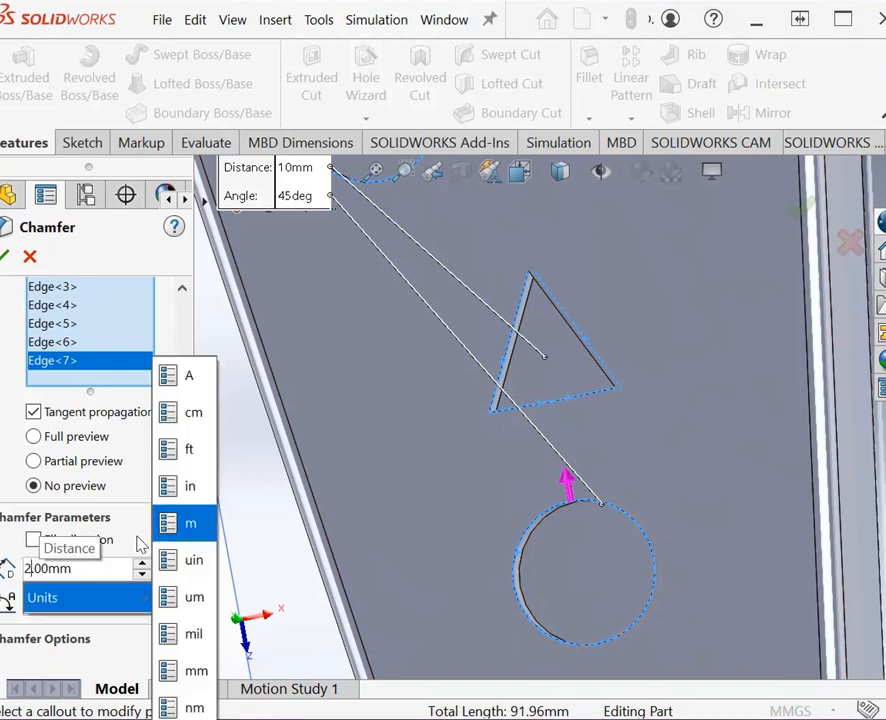
left_click(116, 604)
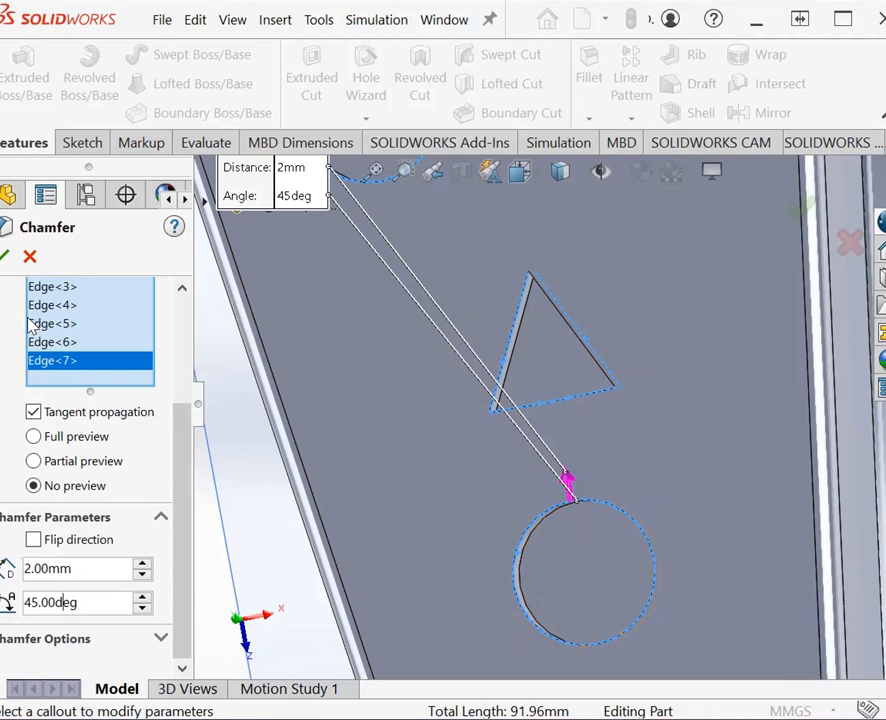
left_click(7, 258)
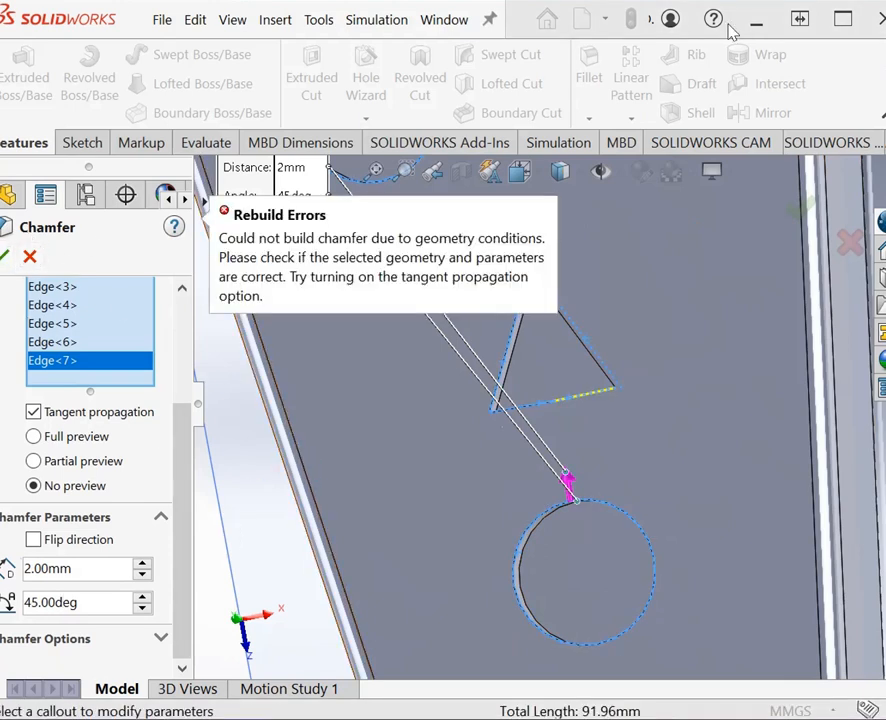
left_click(31, 258)
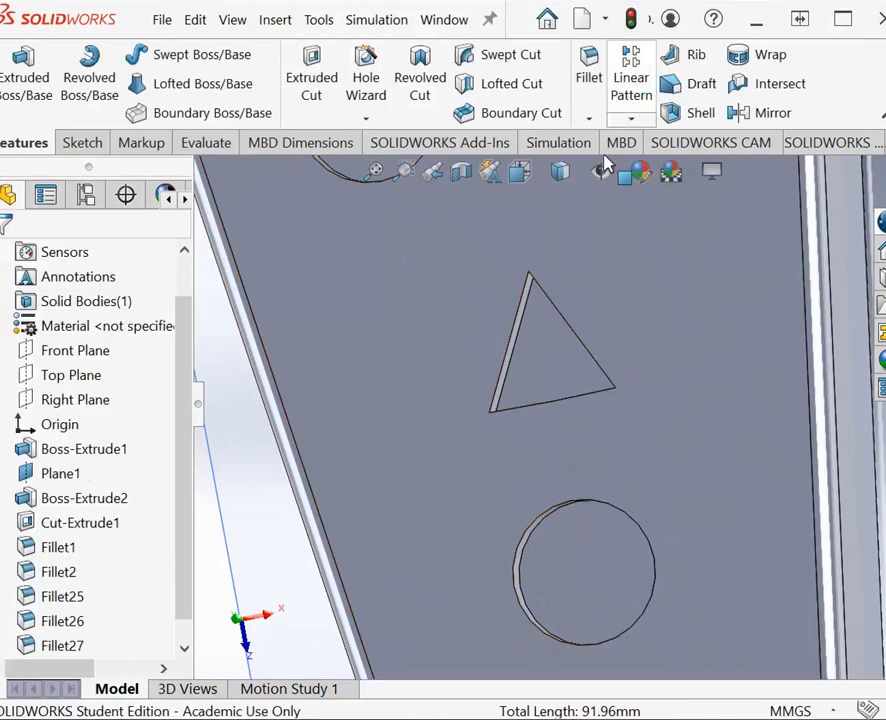
Step: Chamfer the upper rims of all three circular recesses with a 2 mm distance at 45 degrees
left_click(590, 119)
left_click(634, 172)
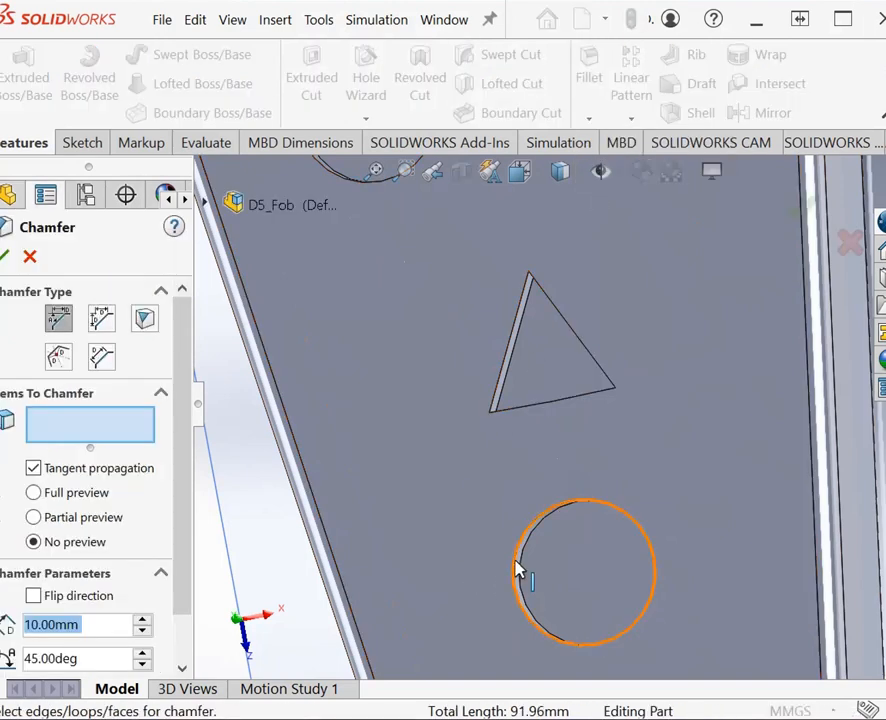
left_click(519, 570)
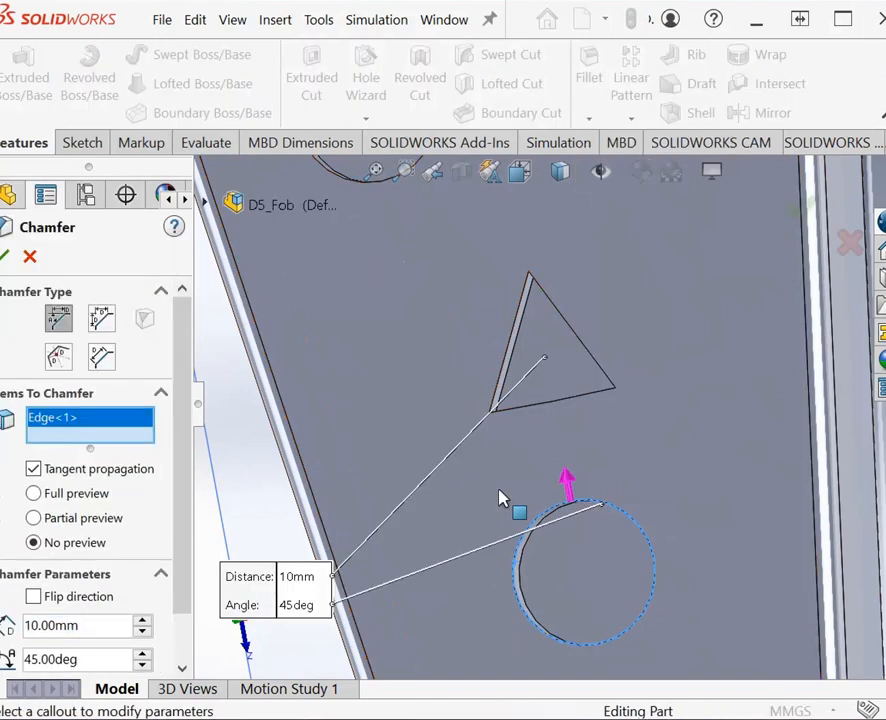
left_click(347, 183)
scroll(484, 284, "up", 5)
scroll(573, 294, "down", 6)
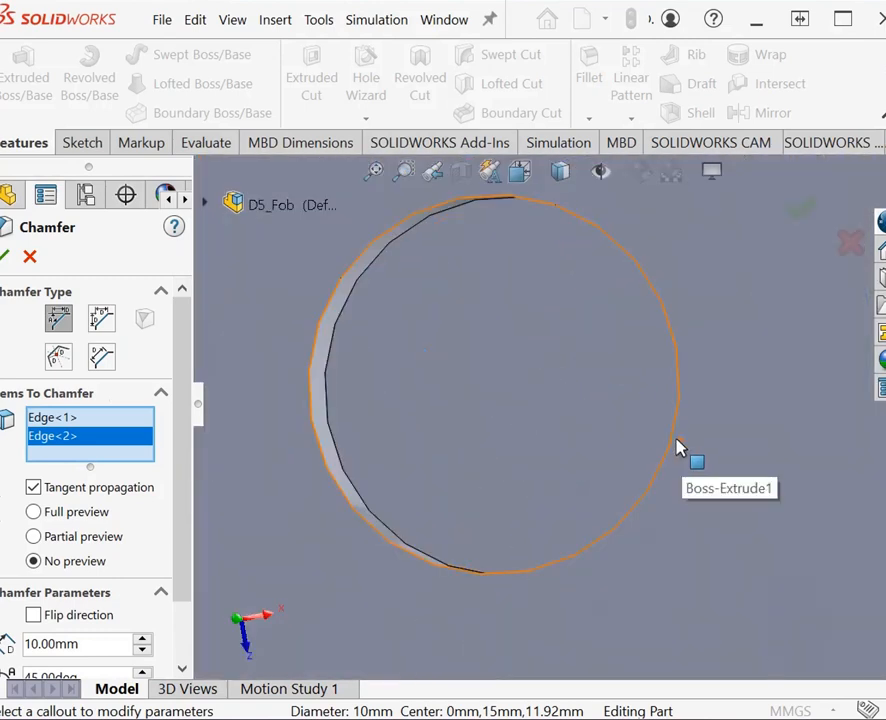
left_click(680, 455)
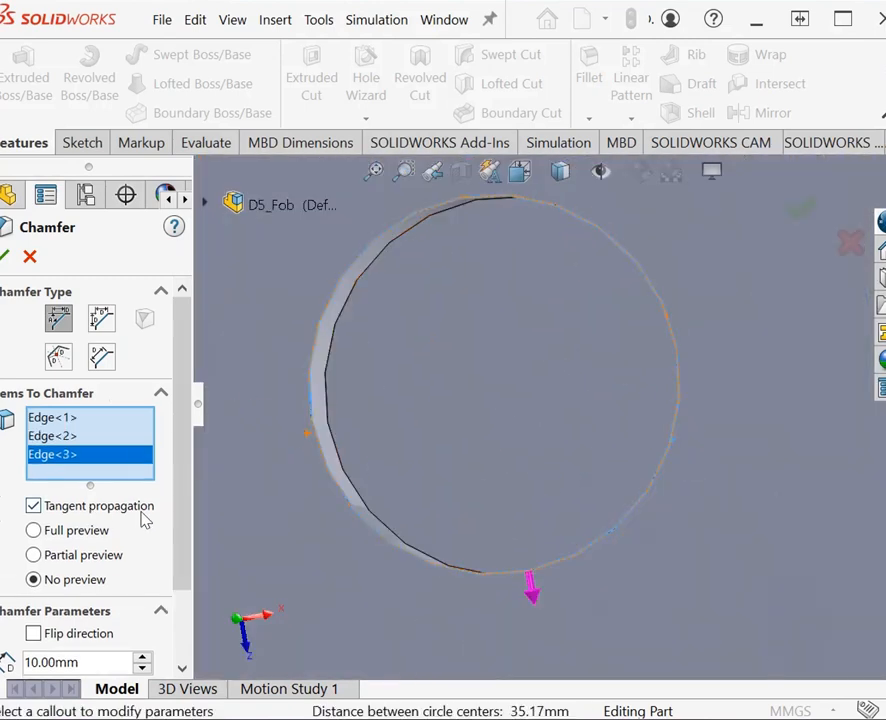
scroll(120, 570, "down", 2)
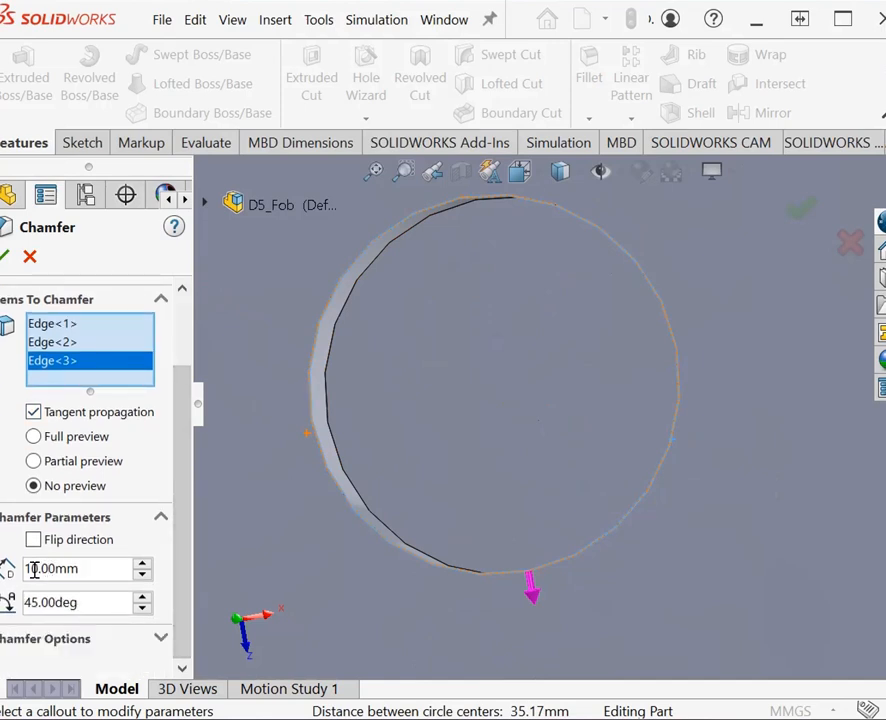
left_click(36, 568)
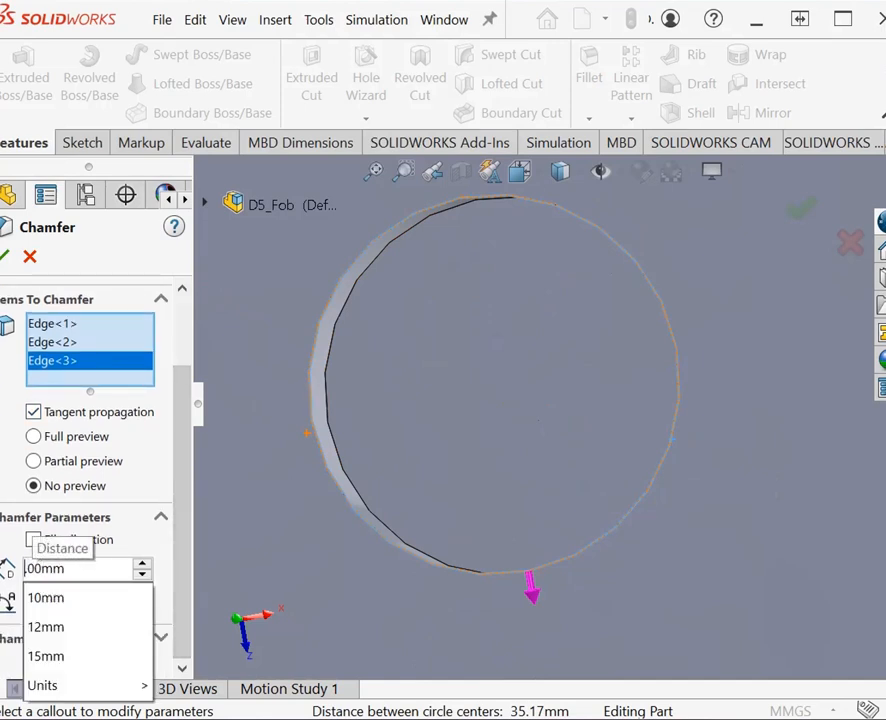
type("2.")
key("Return")
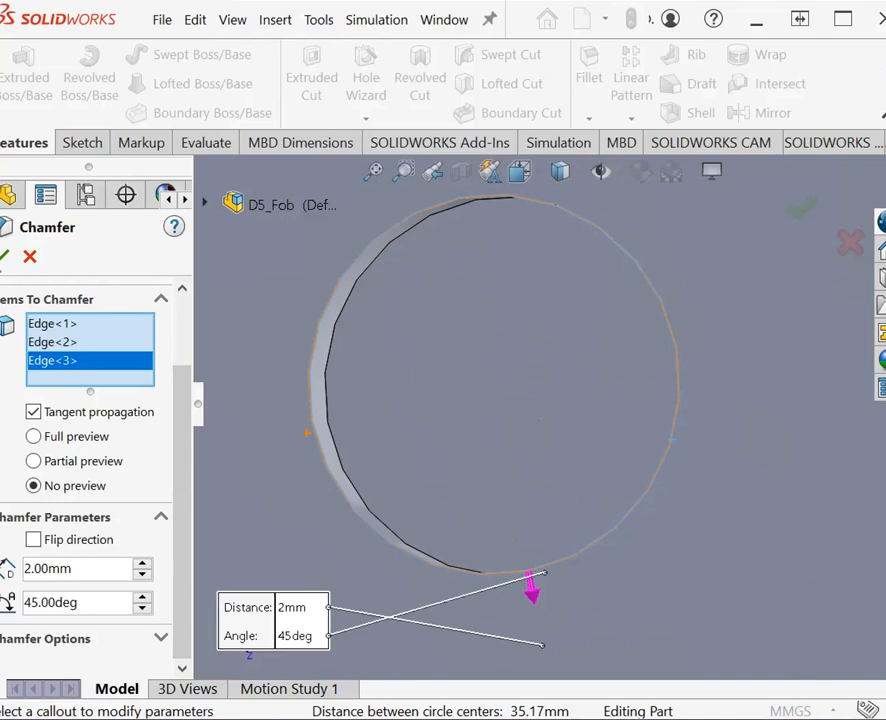
key("Return")
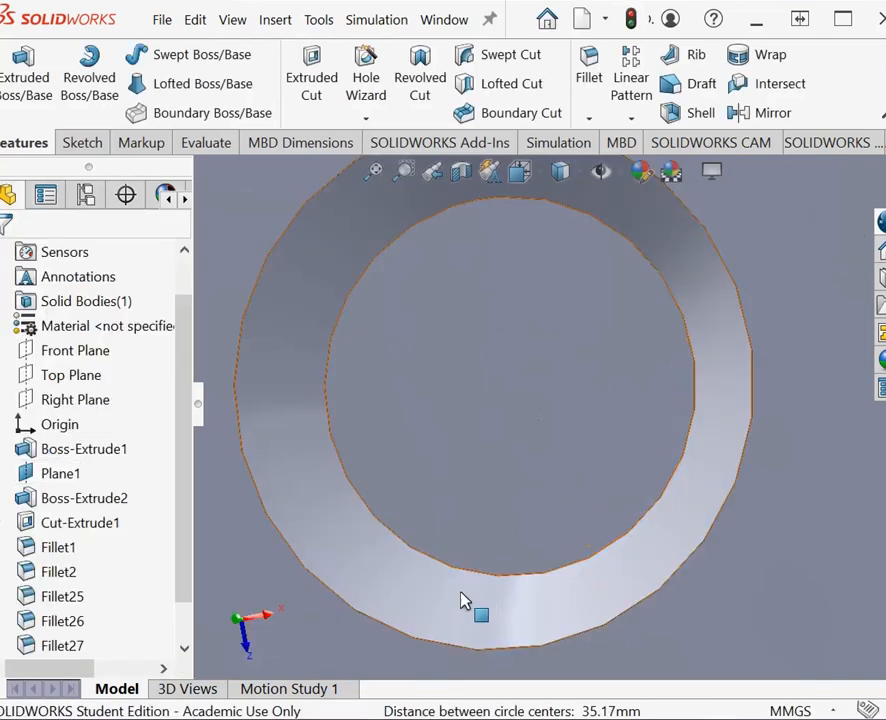
Step: Save the part with its chamfered circular recesses
scroll(470, 606, "up", 4)
scroll(463, 600, "down", 2)
scroll(463, 600, "up", 5)
scroll(463, 600, "down", 4)
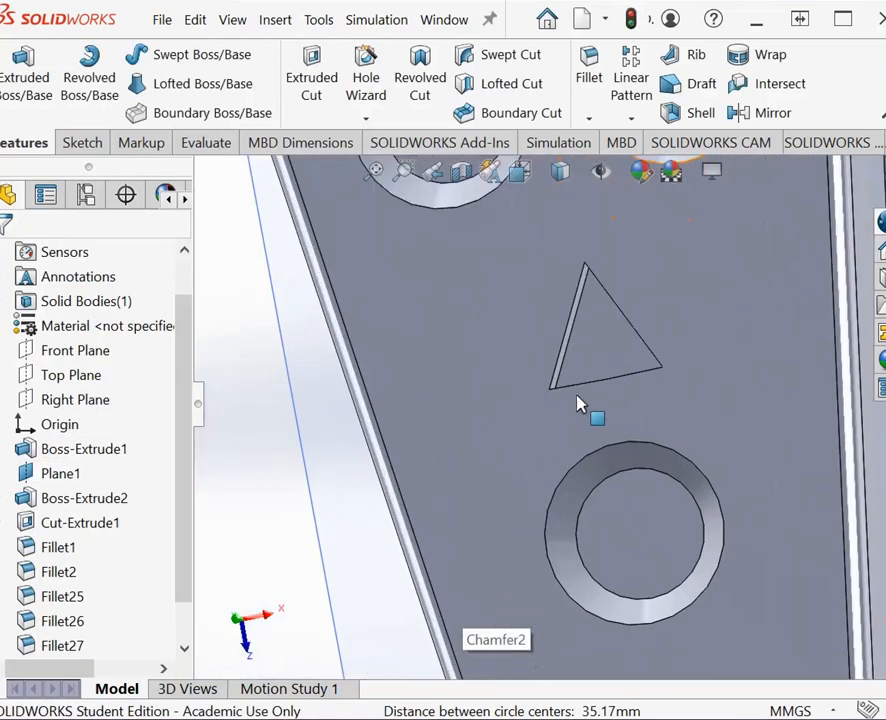
scroll(647, 332, "down", 2)
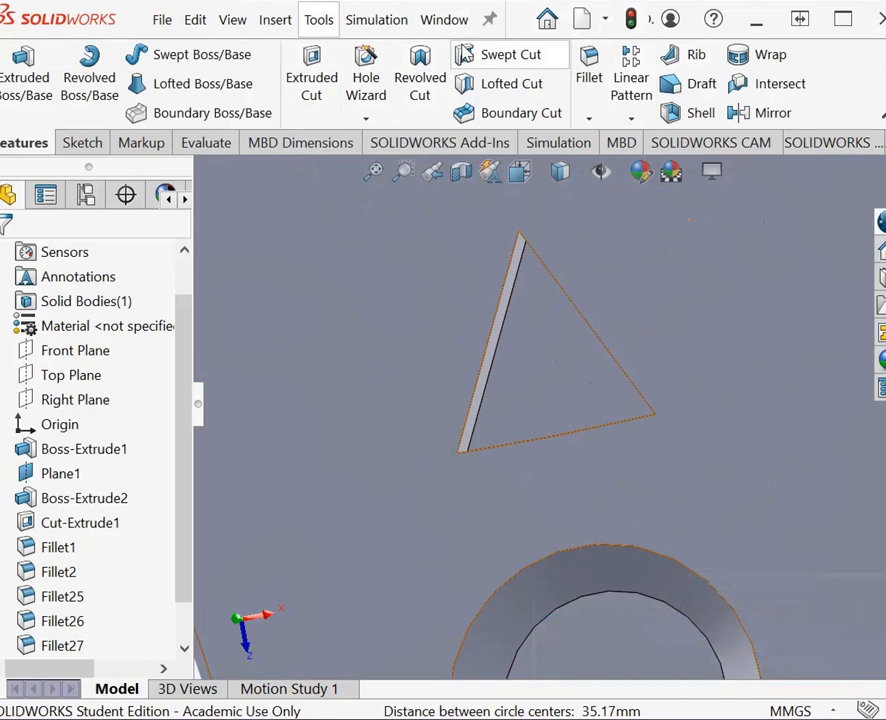
left_click(162, 20)
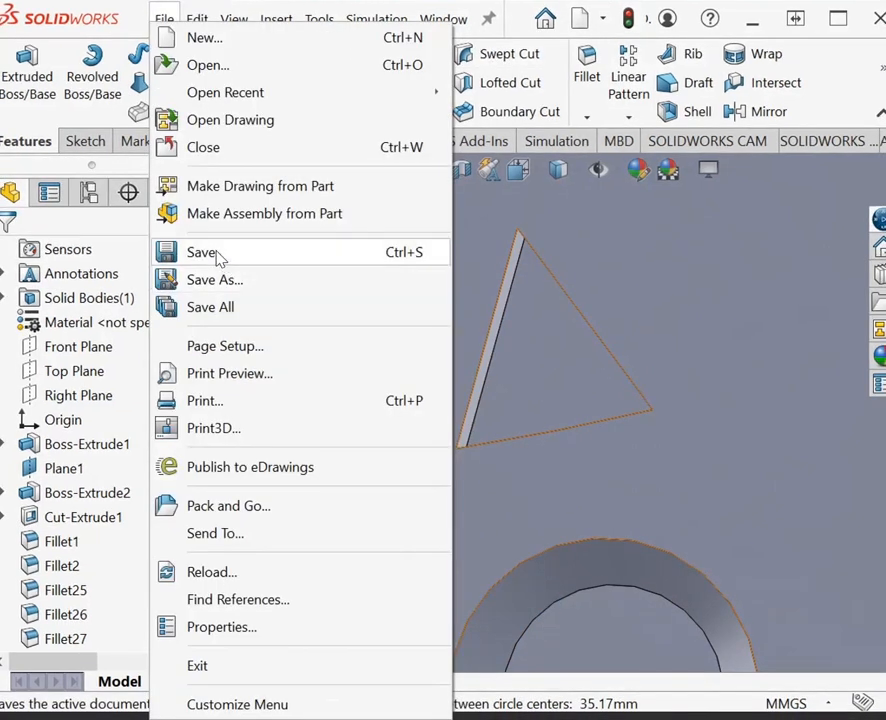
left_click(217, 253)
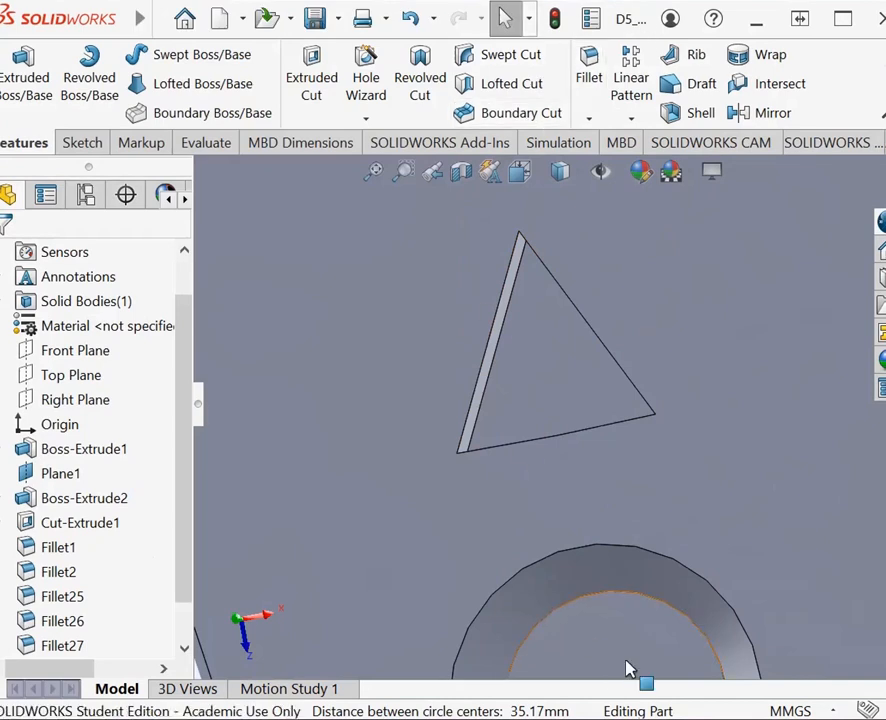
left_click(589, 119)
left_click(644, 172)
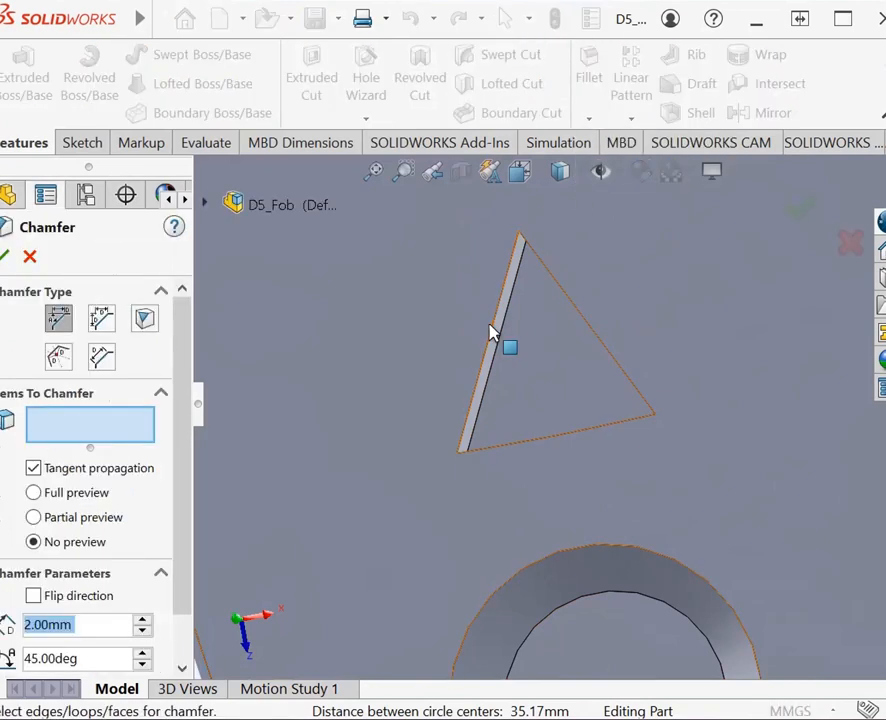
left_click(491, 333)
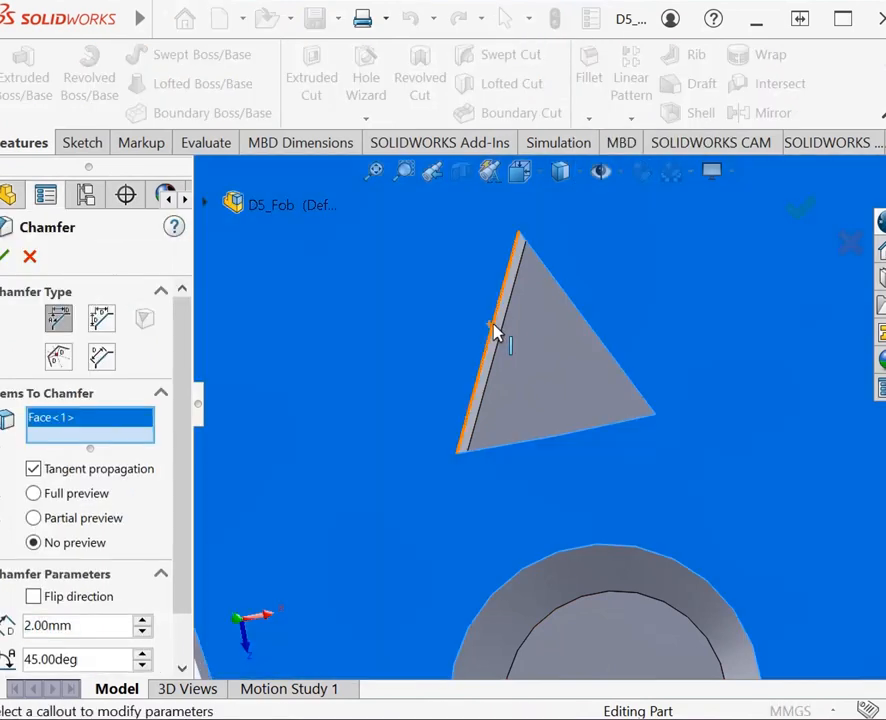
left_click(30, 258)
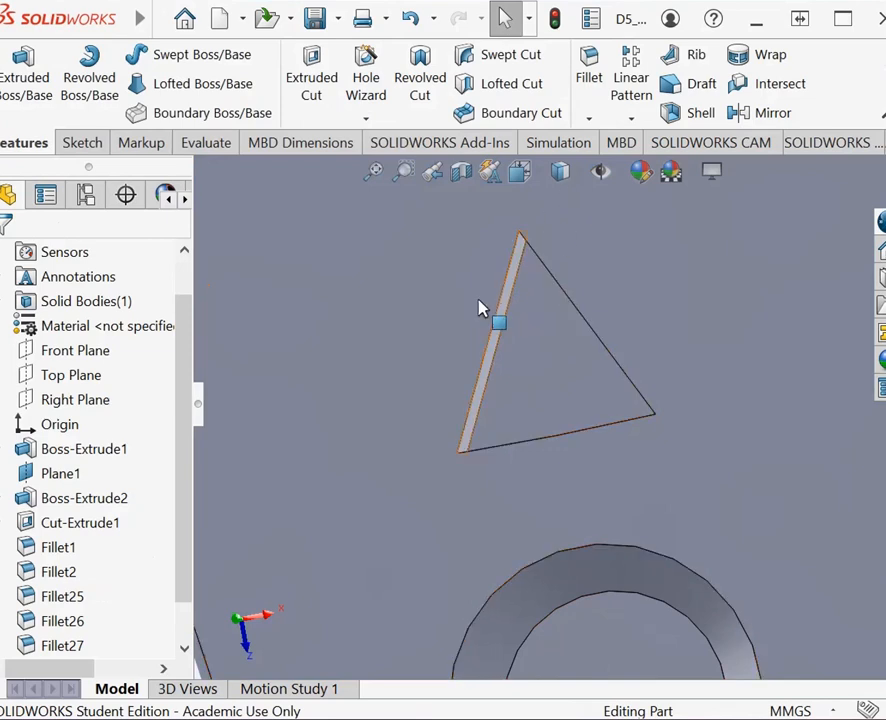
Step: Chamfer all upper edges of the triangular recess, including both halves of its base, 2 mm at 45 degrees
left_click(589, 119)
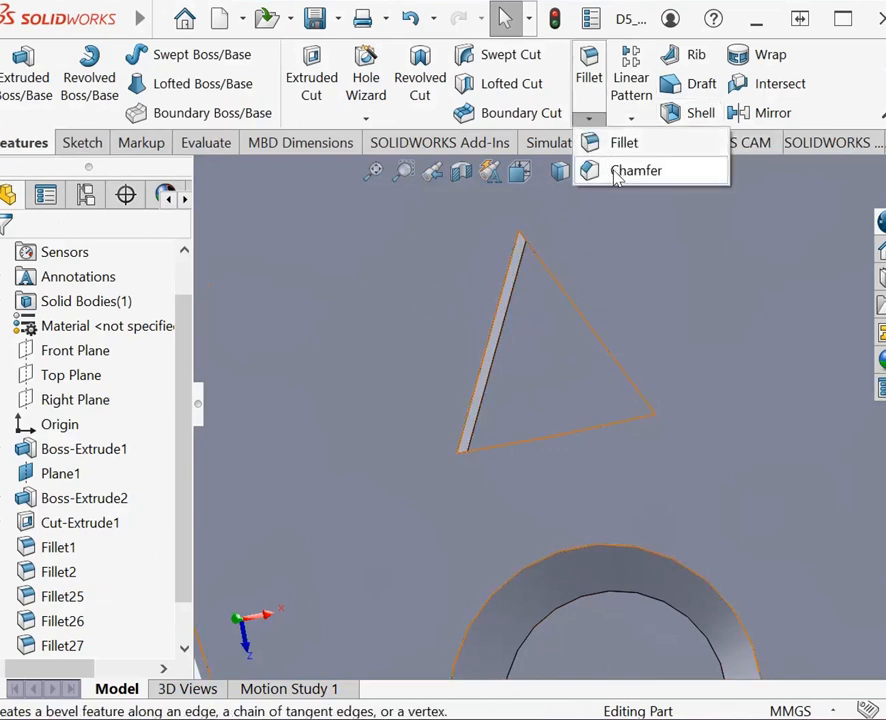
left_click(616, 175)
left_click(508, 304)
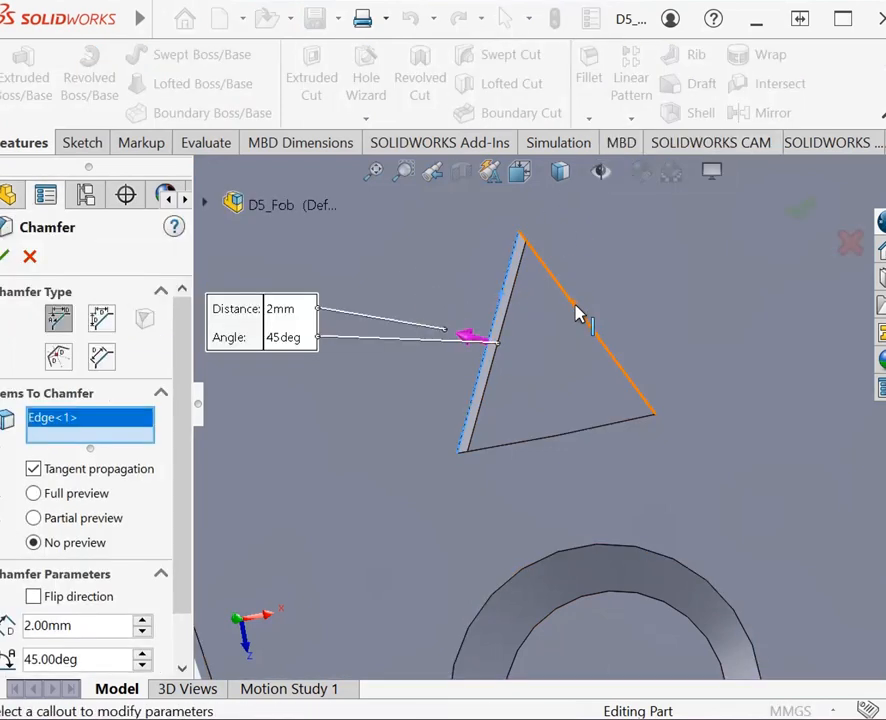
left_click(579, 316)
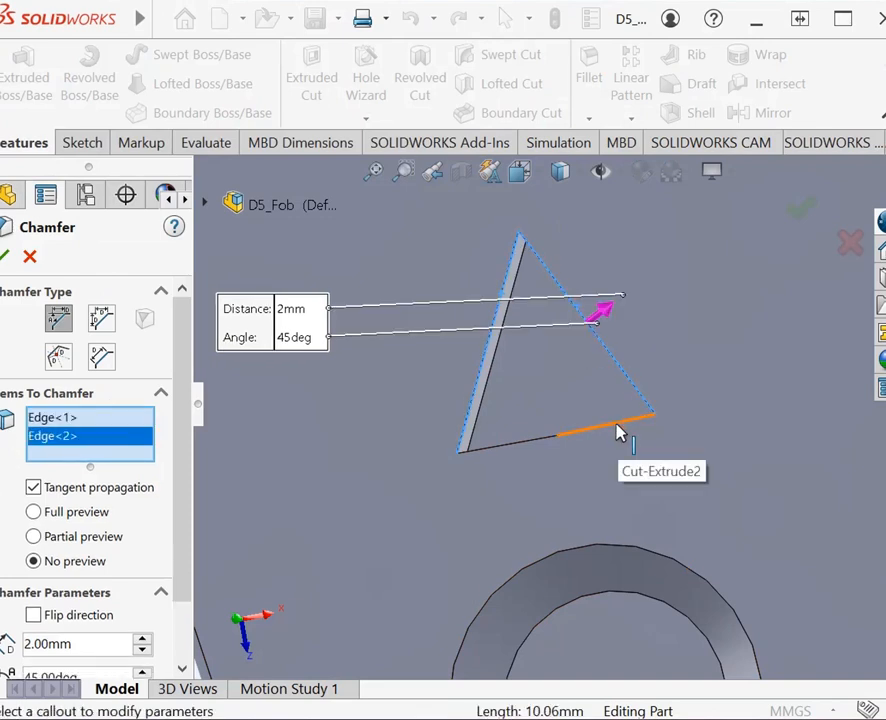
left_click(535, 441)
left_click(538, 452)
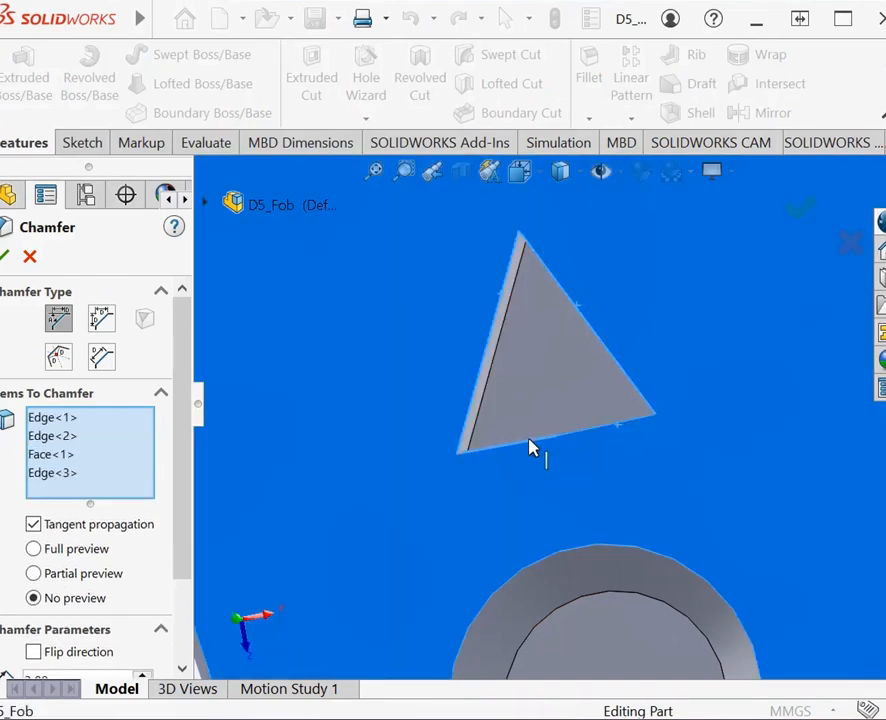
left_click(7, 259)
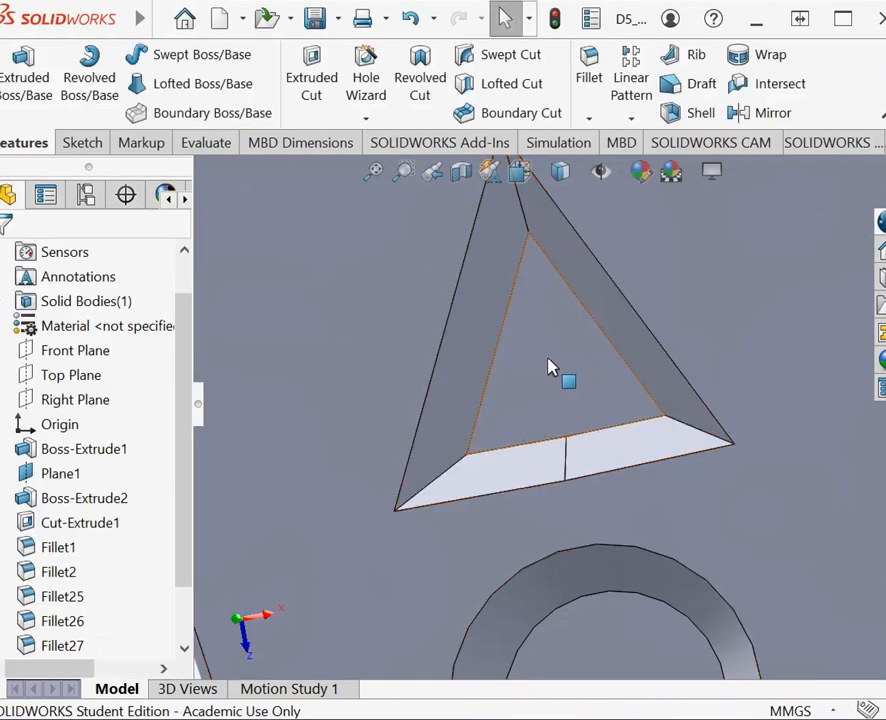
Step: Start a new sketch on the floor of the left circular recess in the first row
scroll(669, 331, "down", 3)
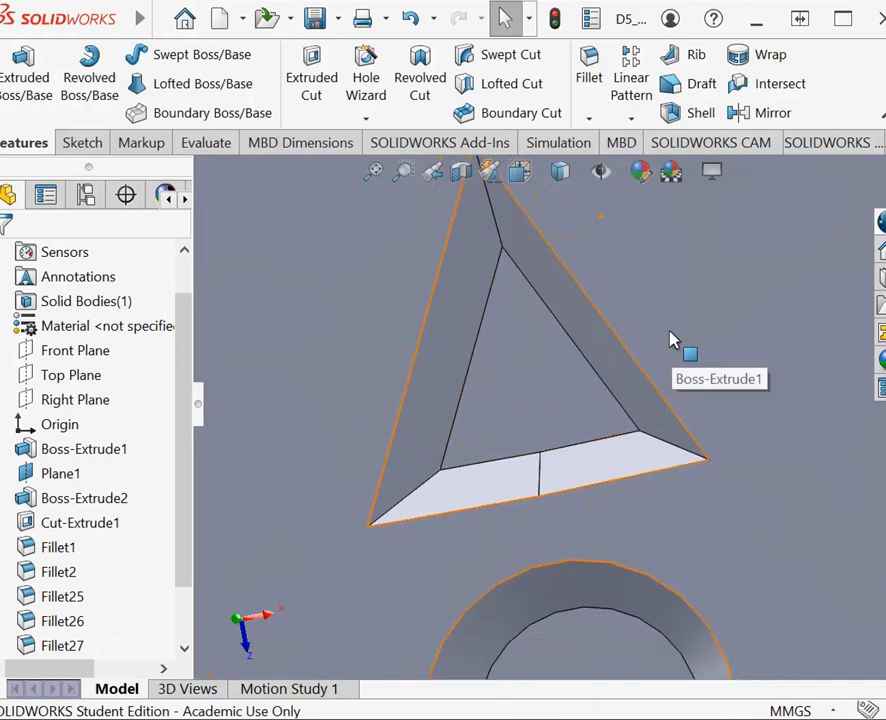
scroll(669, 331, "up", 5)
scroll(416, 276, "up", 4)
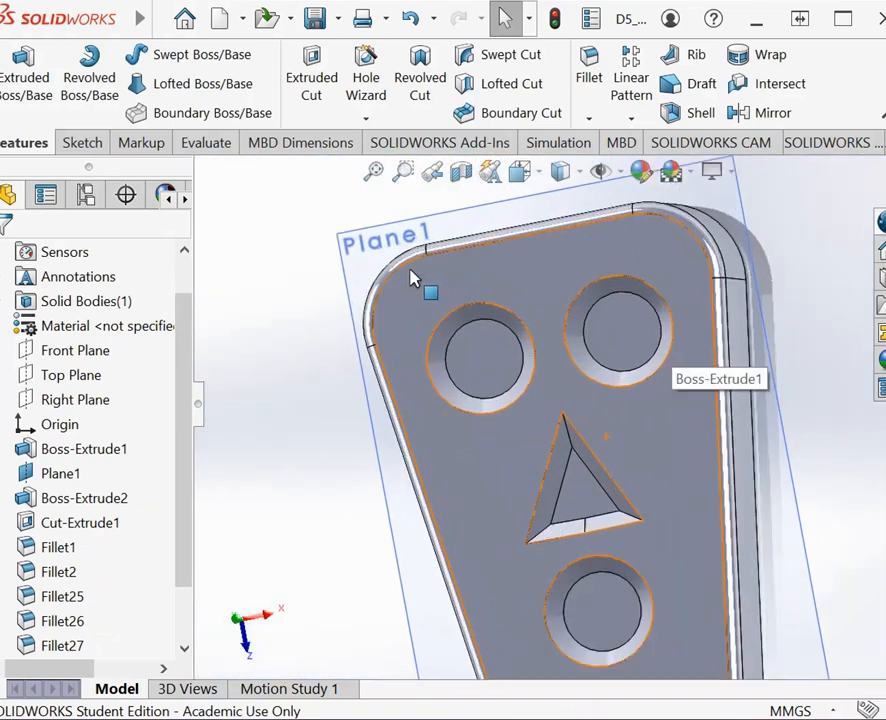
scroll(557, 394, "down", 3)
scroll(530, 250, "up", 5)
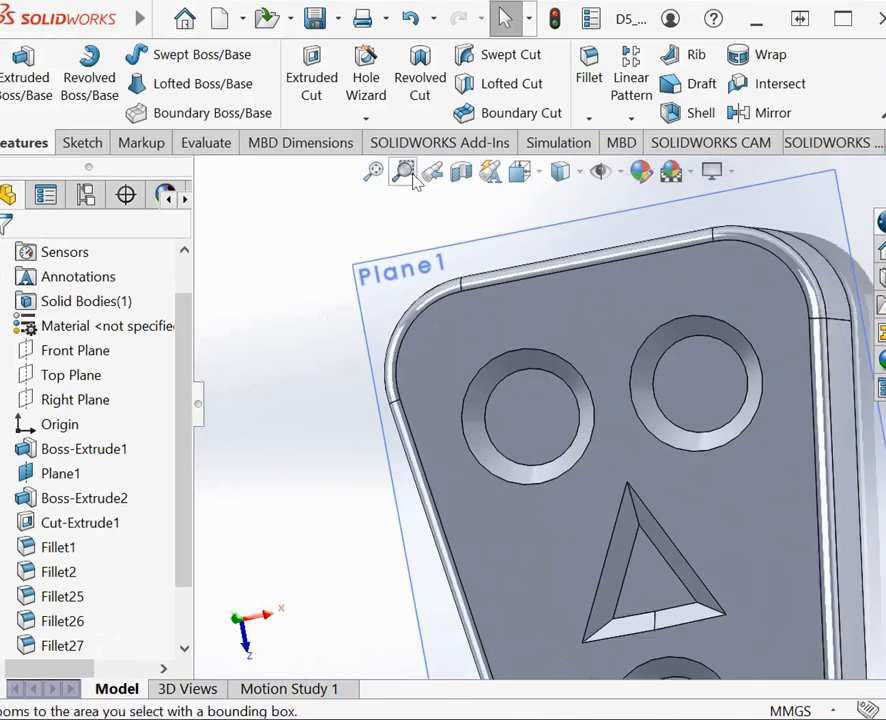
left_click(82, 143)
left_click(16, 78)
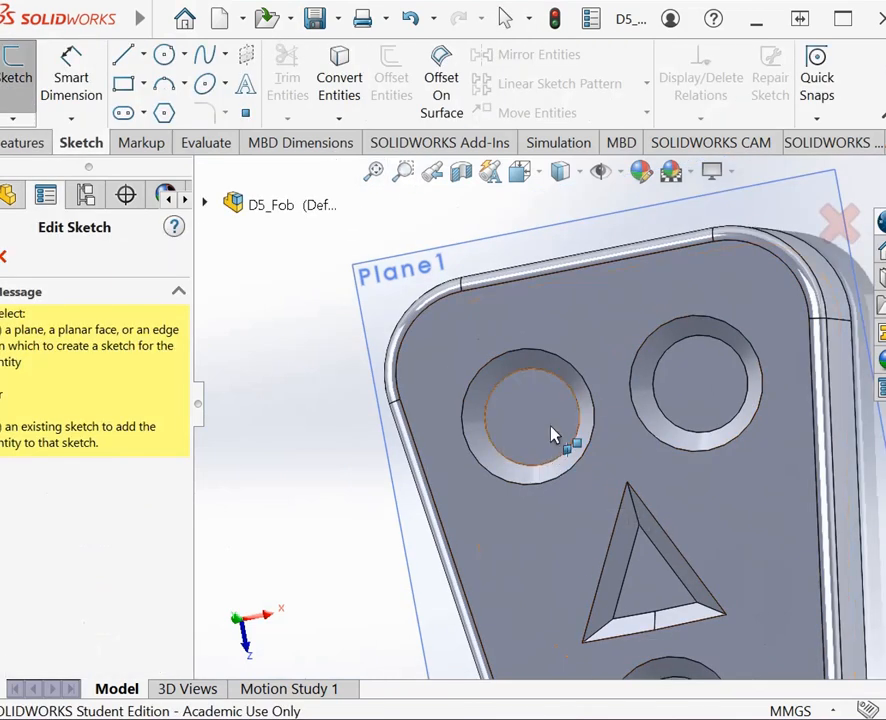
left_click(518, 423)
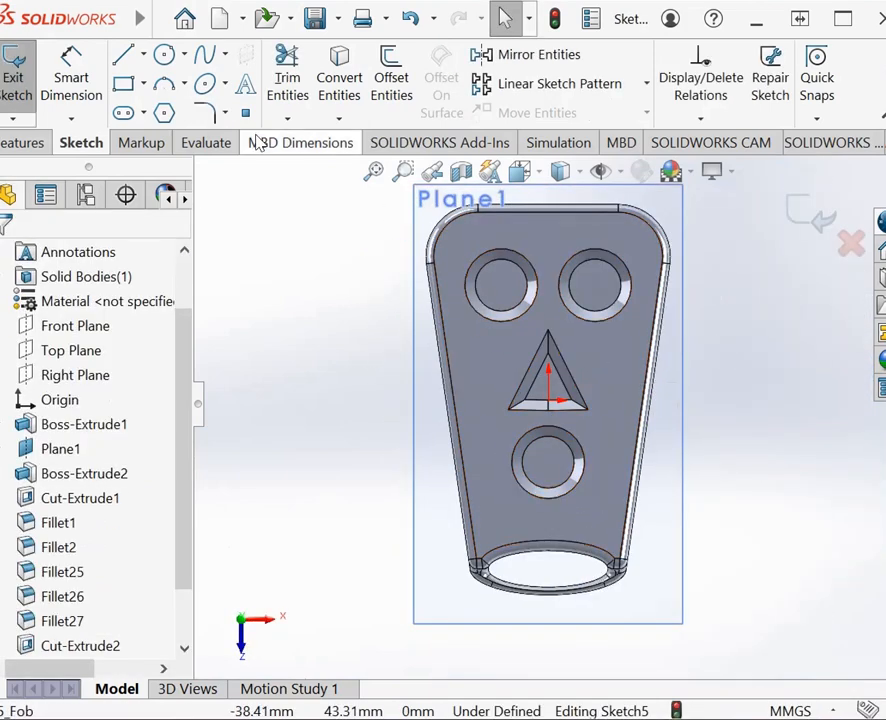
left_click(163, 19)
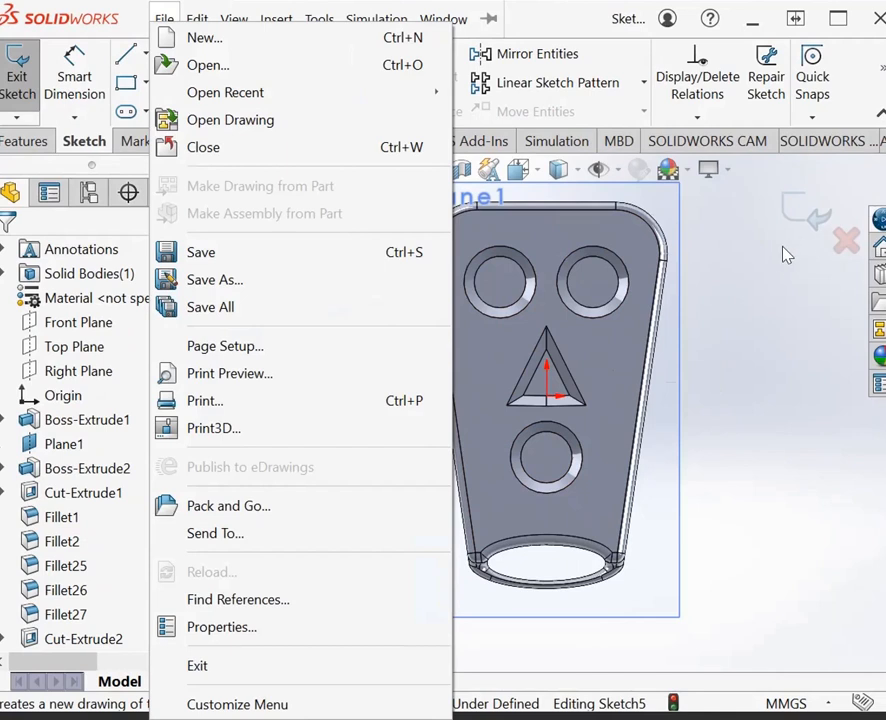
Step: Sketch a concentric circle of 5 mm radius over the floor outline of each of the three circular recesses
left_click(143, 55)
left_click(163, 54)
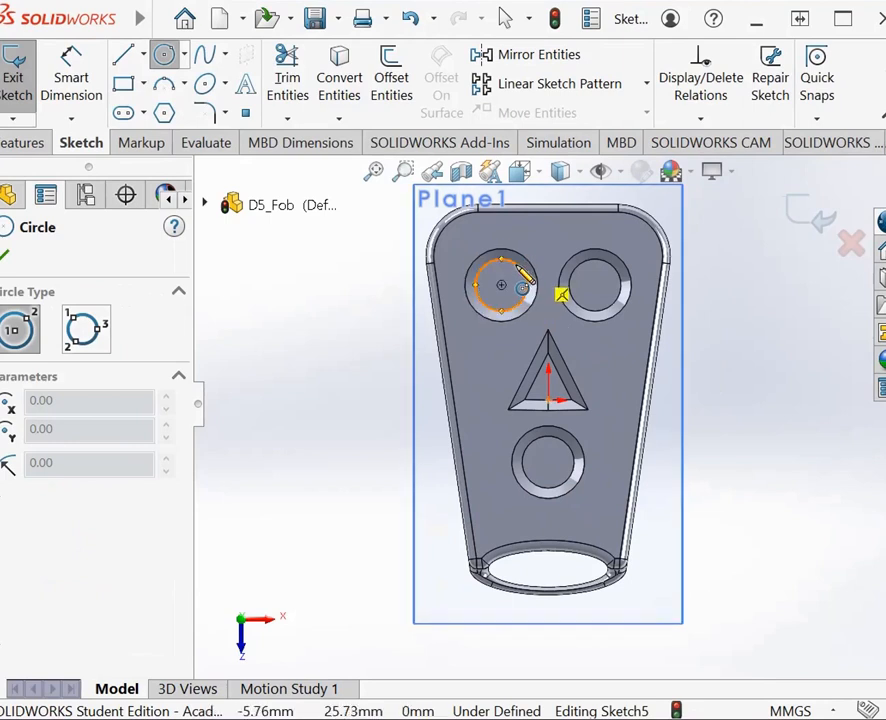
left_click(502, 289)
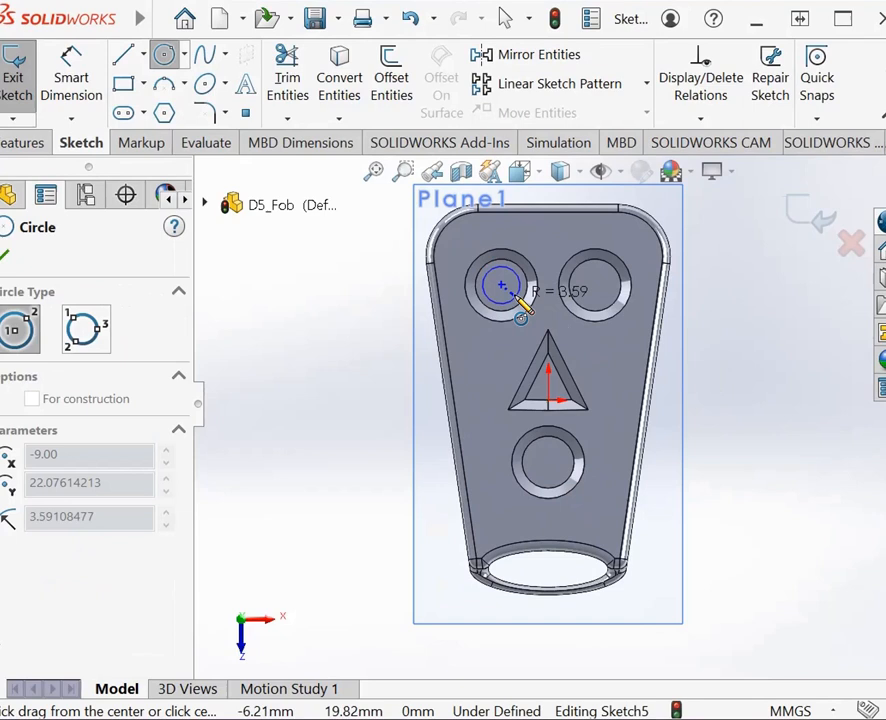
left_click(522, 312)
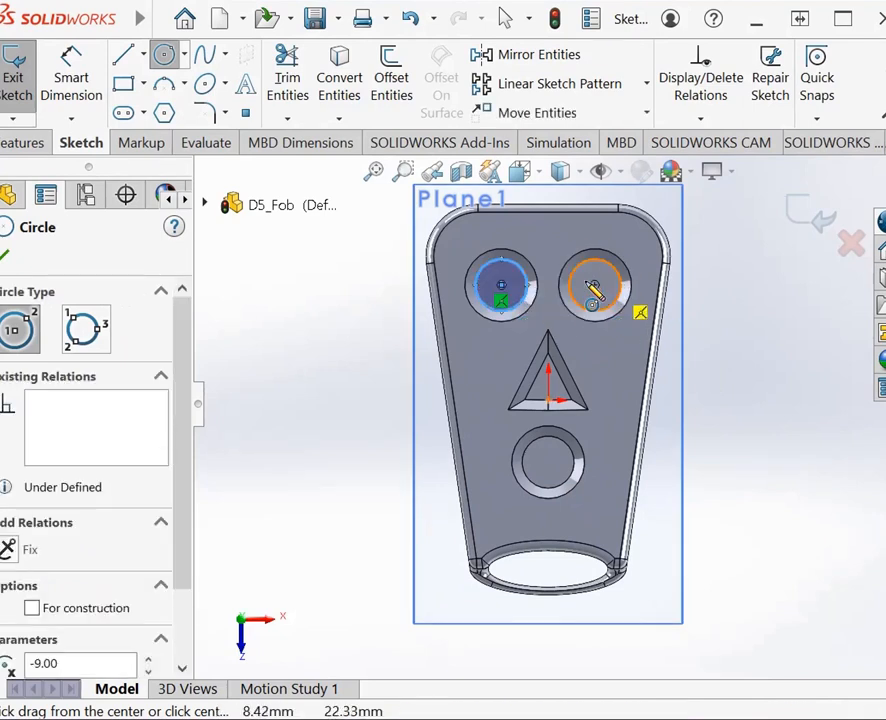
left_click(596, 287)
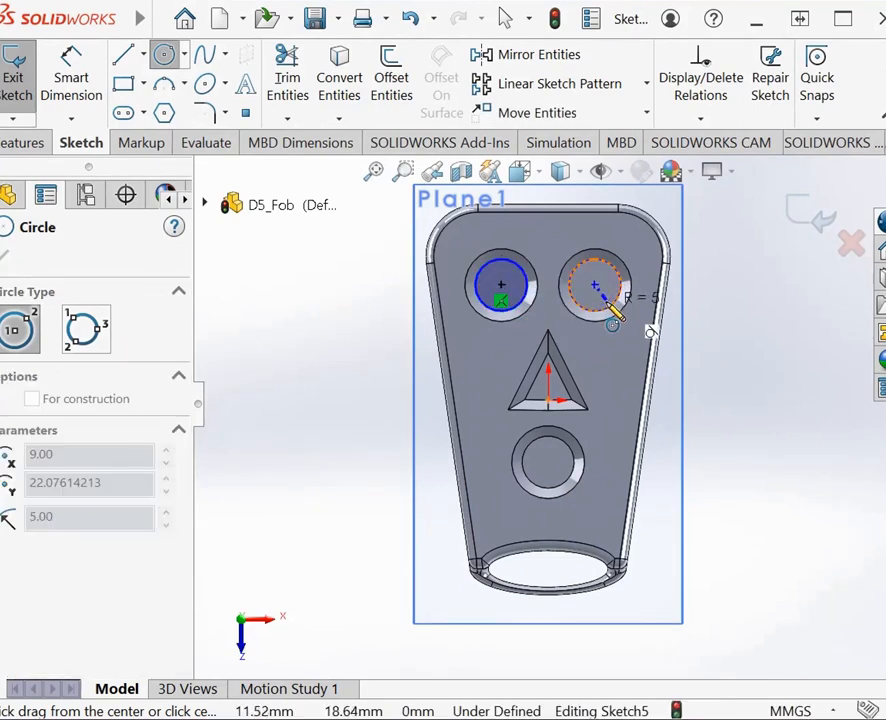
left_click(611, 316)
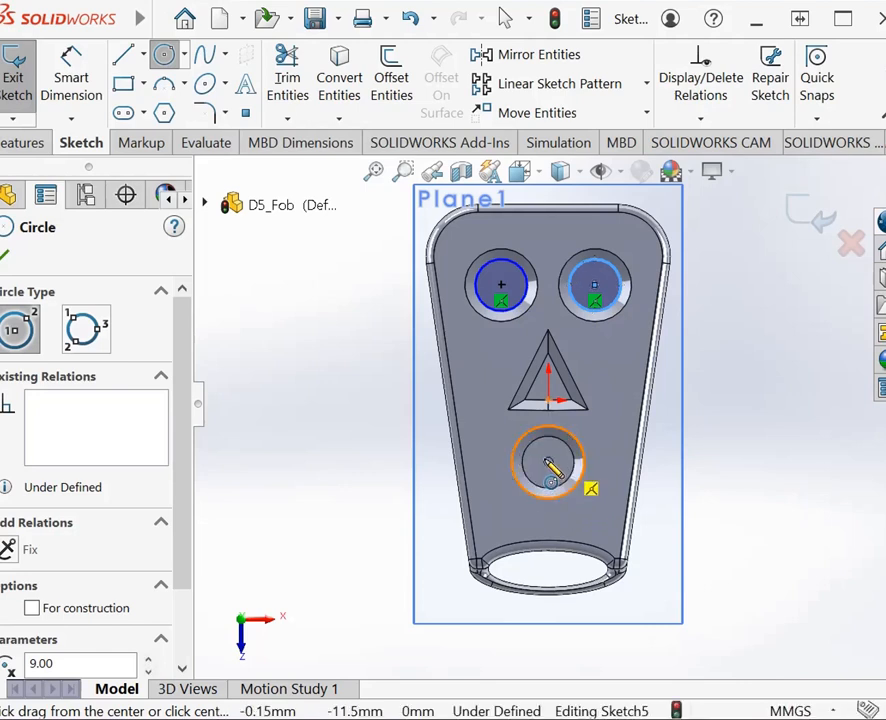
left_click(548, 463)
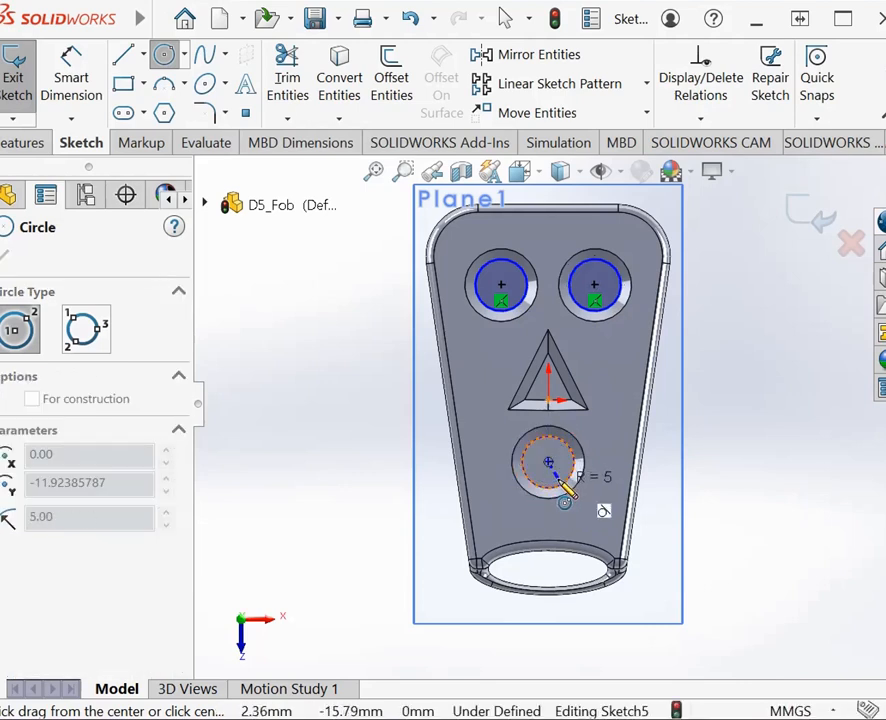
left_click(563, 484)
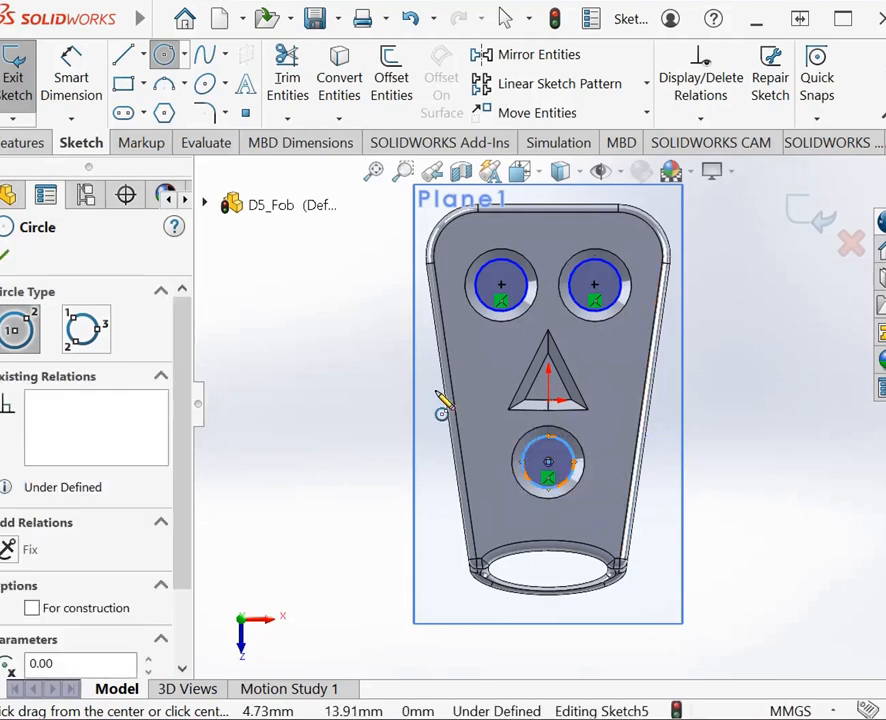
Step: Sketch a closed triangle with three lines over the floor outline of the triangular recess, joining its corners
left_click(124, 56)
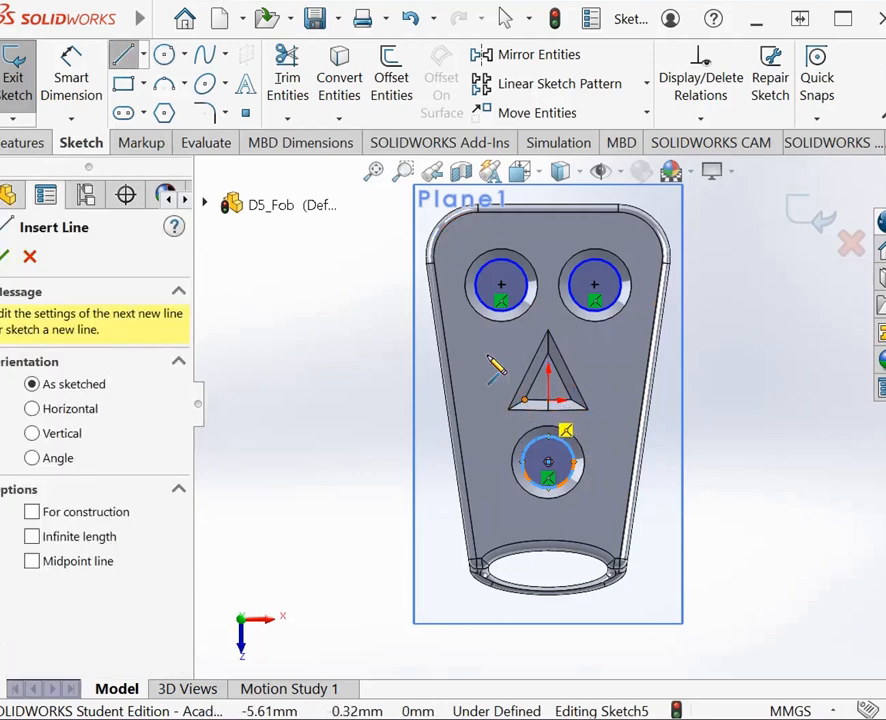
left_click(515, 405)
left_click(549, 354)
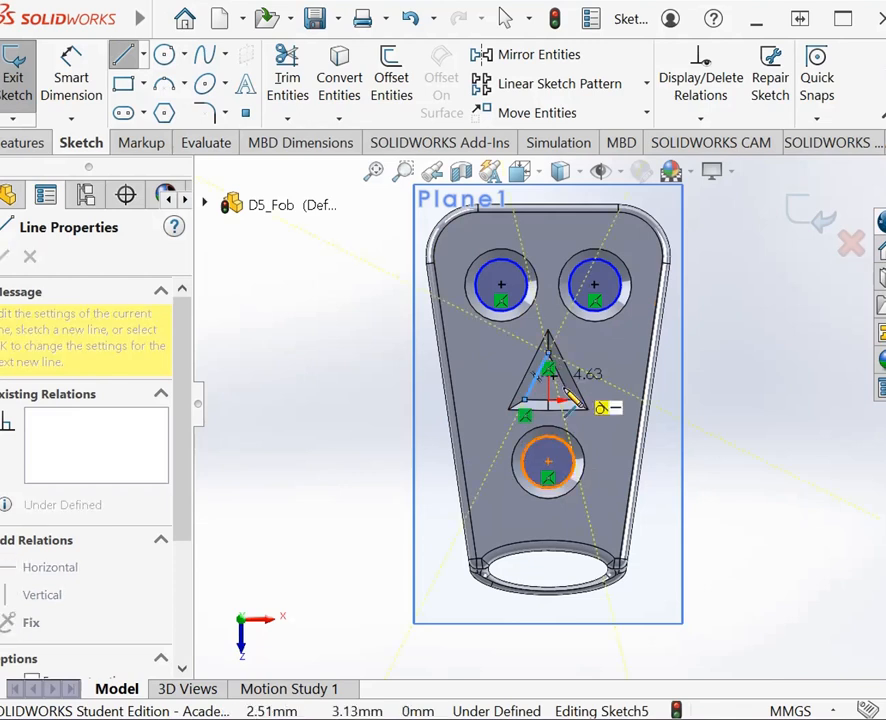
left_click(580, 405)
left_click(518, 406)
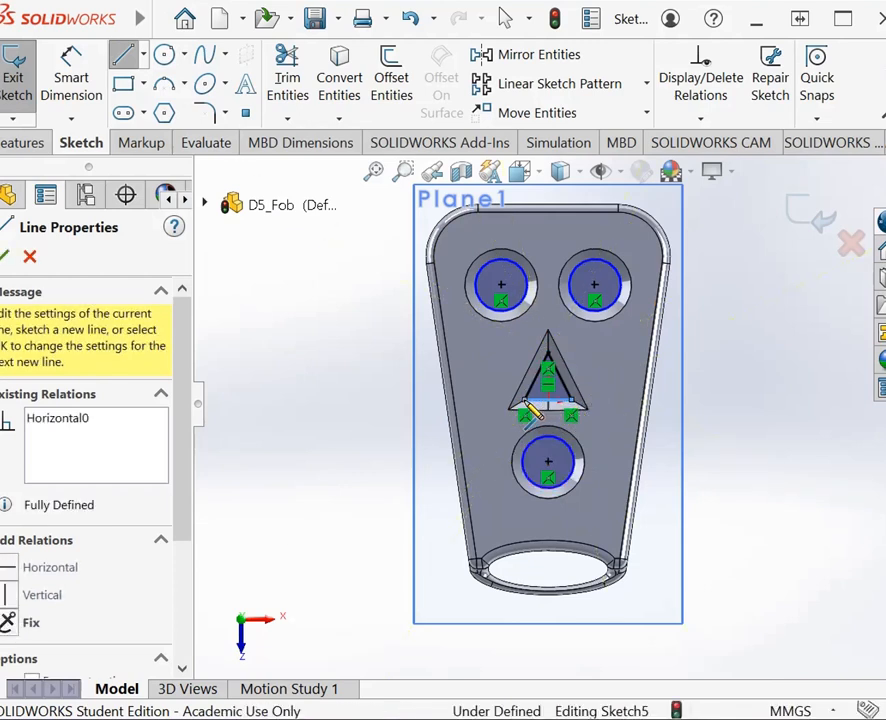
left_click(4, 257)
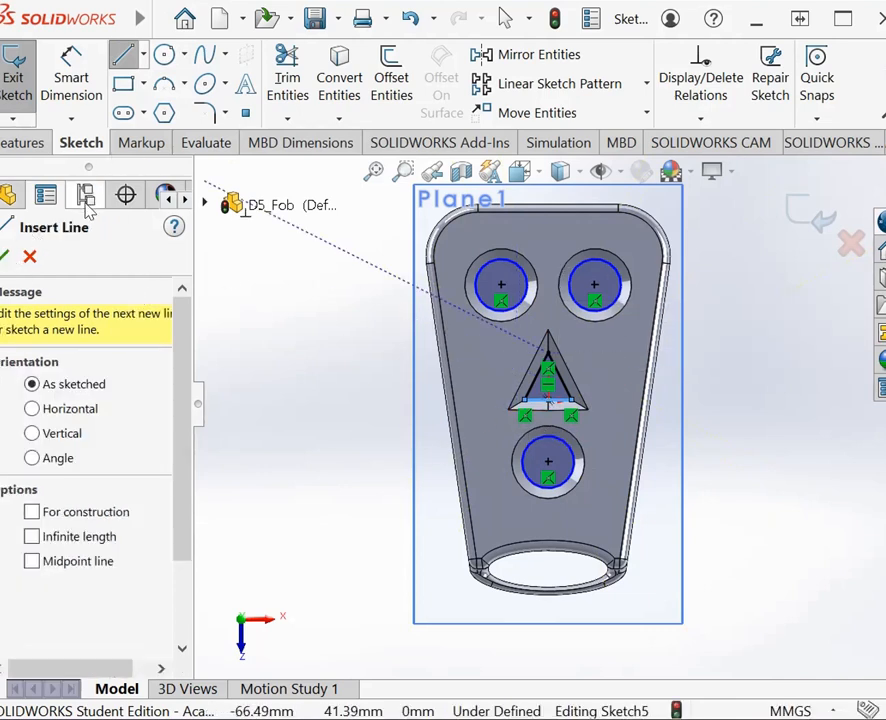
Step: Extrude the three circles and the triangle as a 2 mm blind boss with merged result
left_click(10, 143)
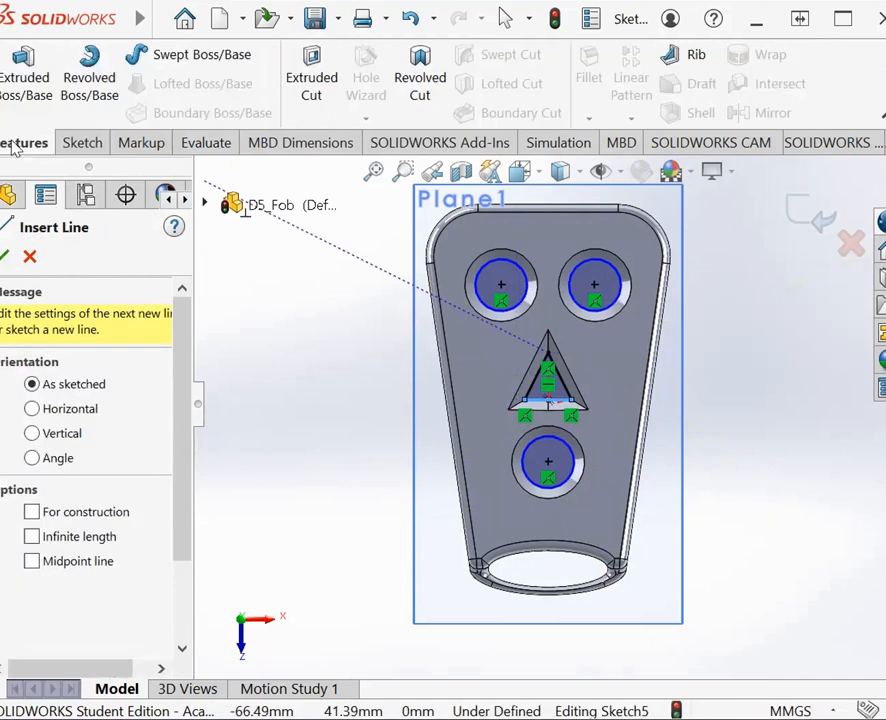
left_click(44, 88)
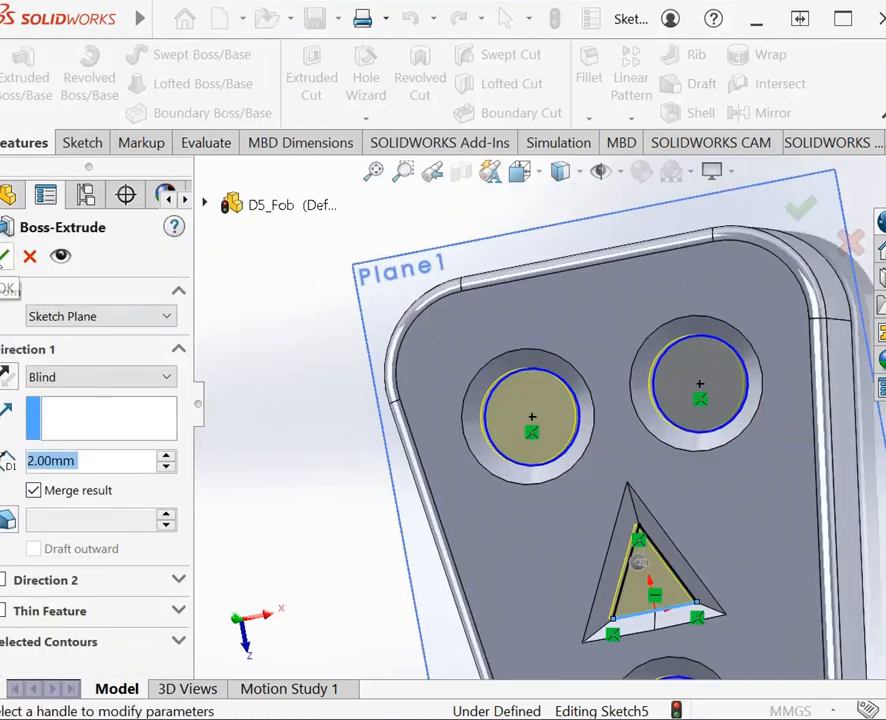
left_click(4, 257)
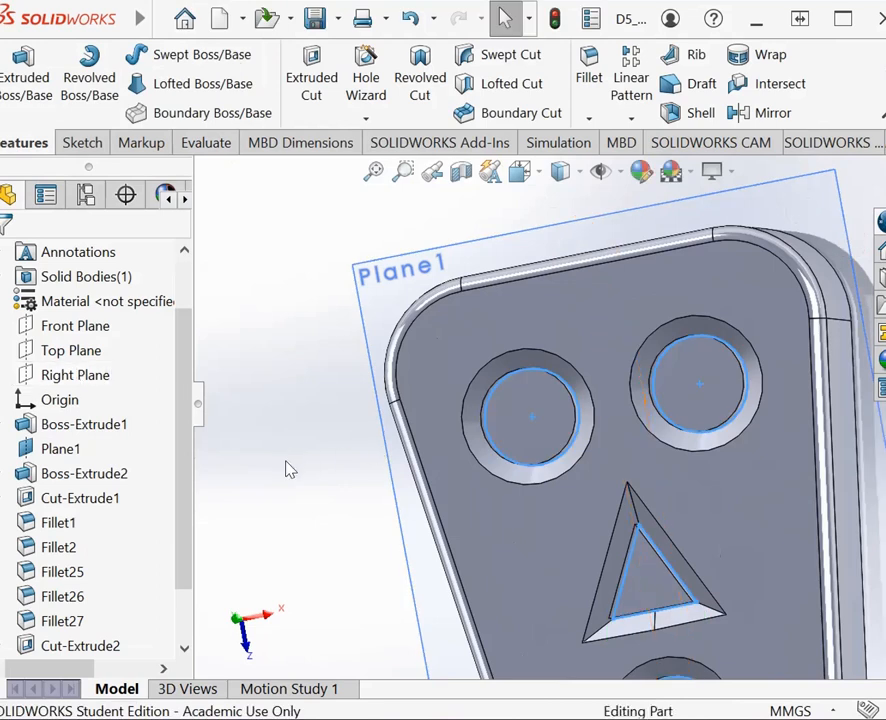
Step: Inspect the extruded button profiles from an angled view of the whole fob and save the part
right_click(289, 468)
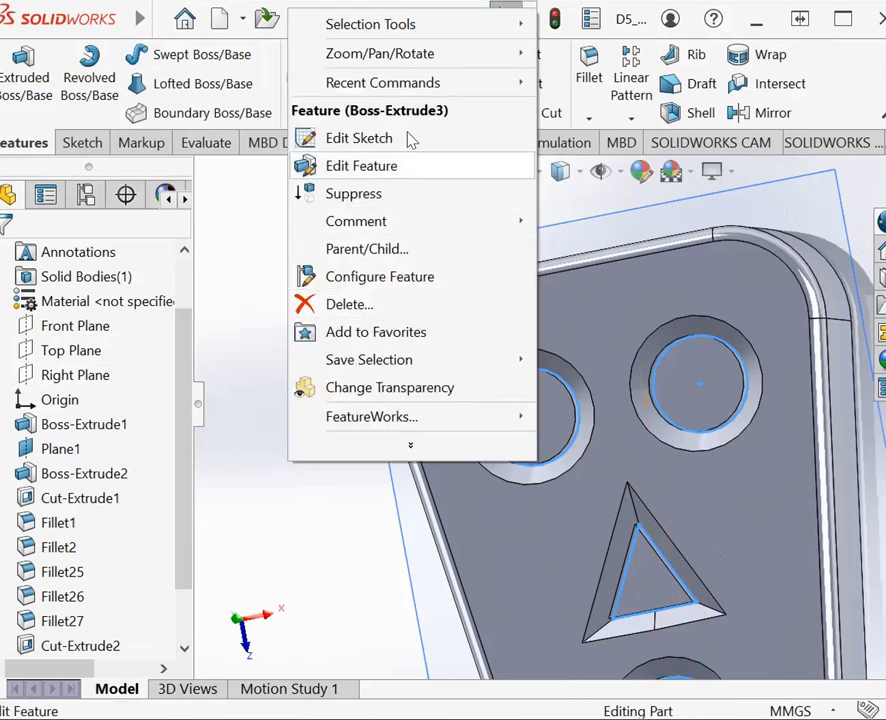
mouse_move(408, 56)
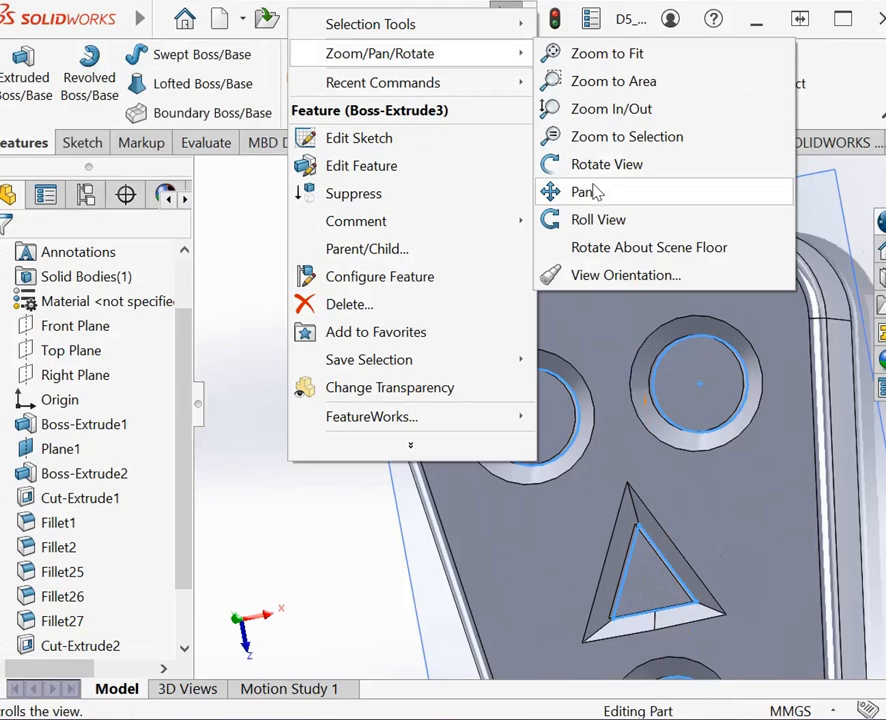
left_click(604, 170)
left_click_drag(513, 462, 518, 546)
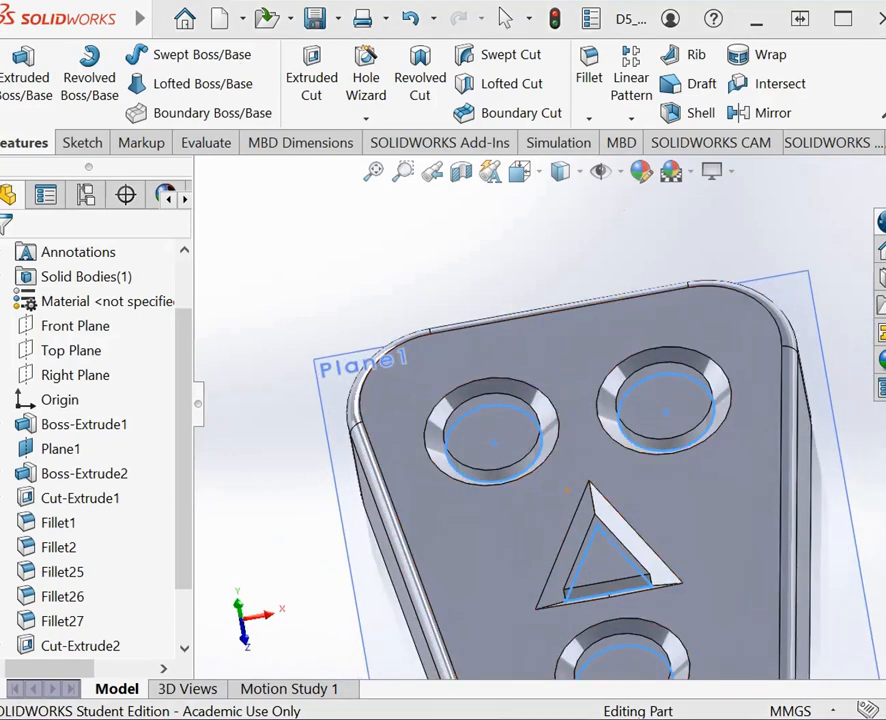
left_click(378, 173)
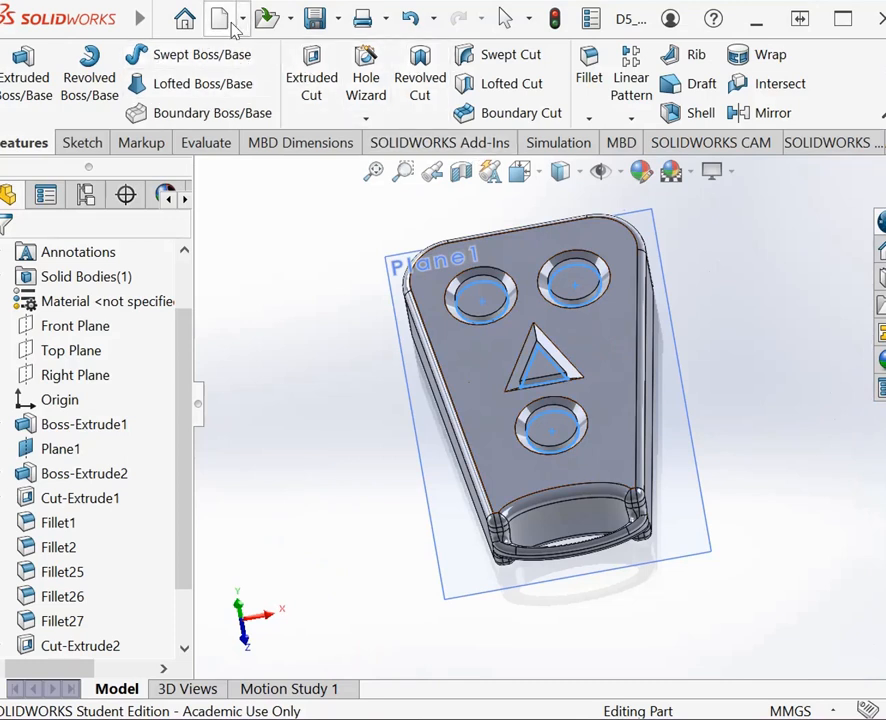
left_click(315, 19)
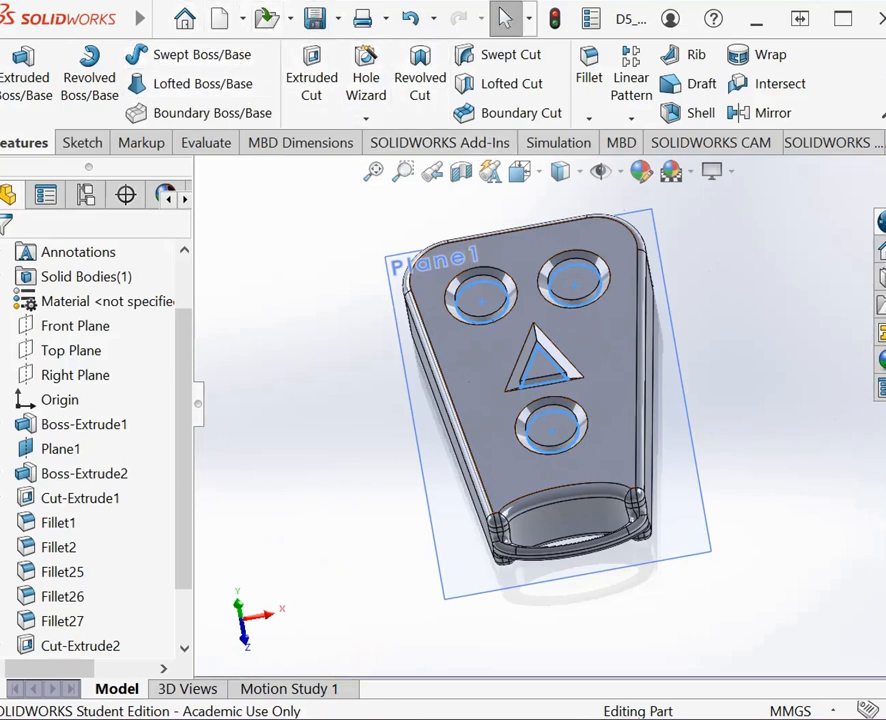